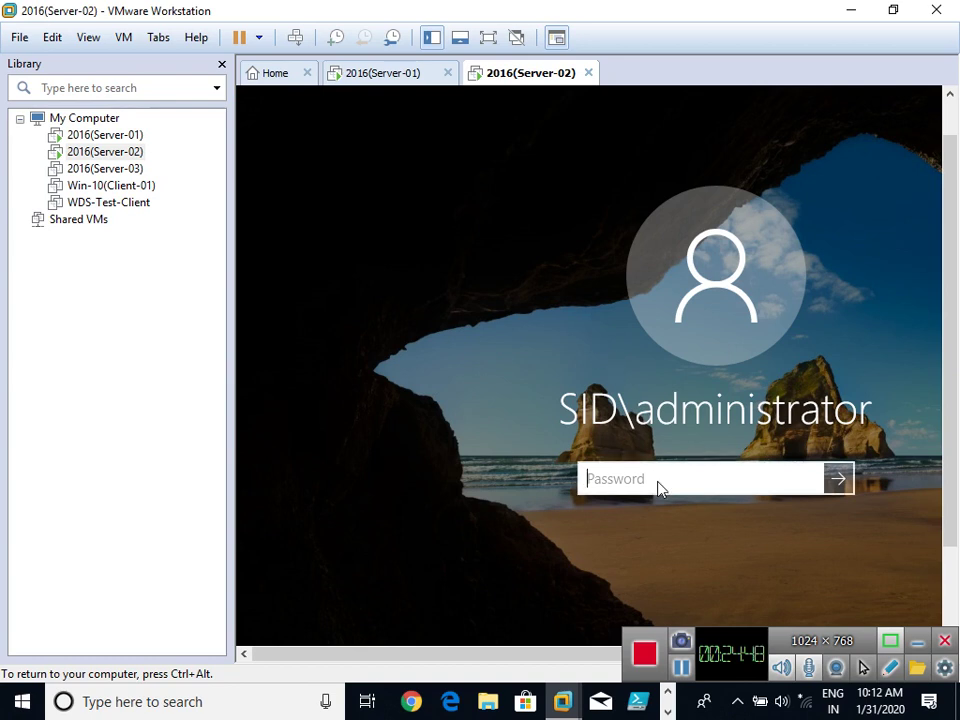
Sign in to Server-02 with the administrator account's password
text(•••••••)
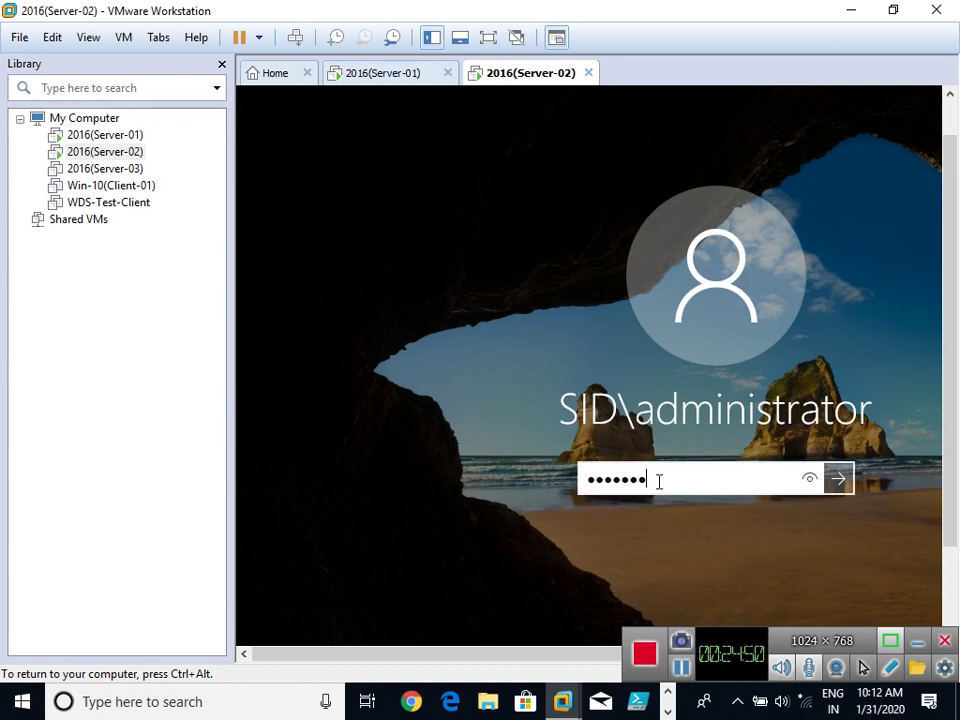
key(Return)
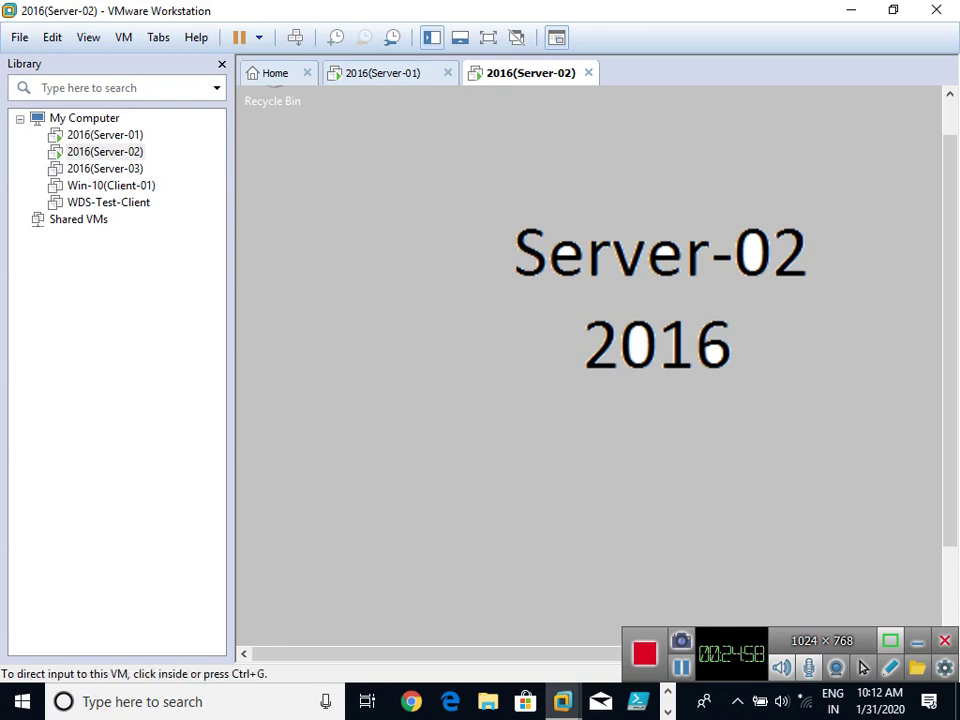
Show Server-02 full screen and refresh its desktop several times
key(ctrl+alt+Return)
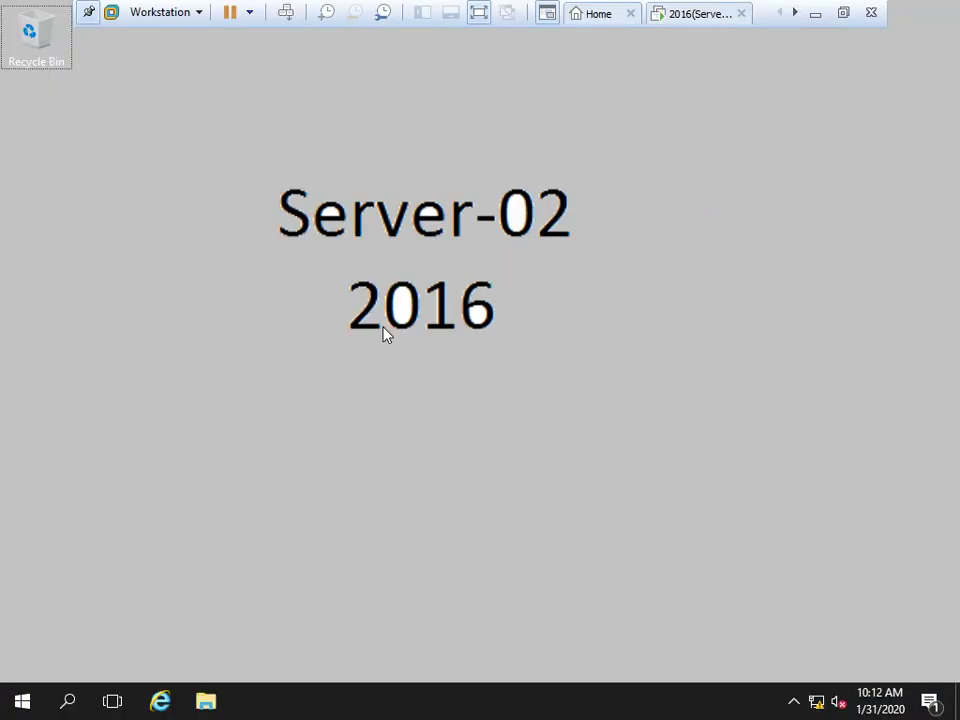
right_click(370, 154)
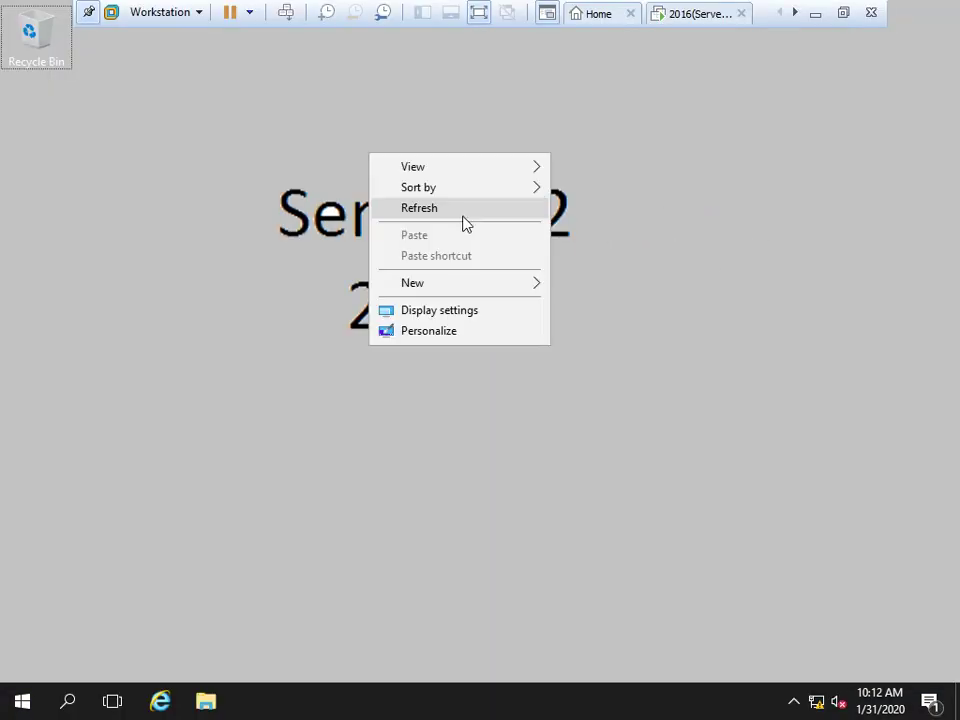
click(463, 217)
right_click(350, 140)
click(424, 195)
right_click(406, 172)
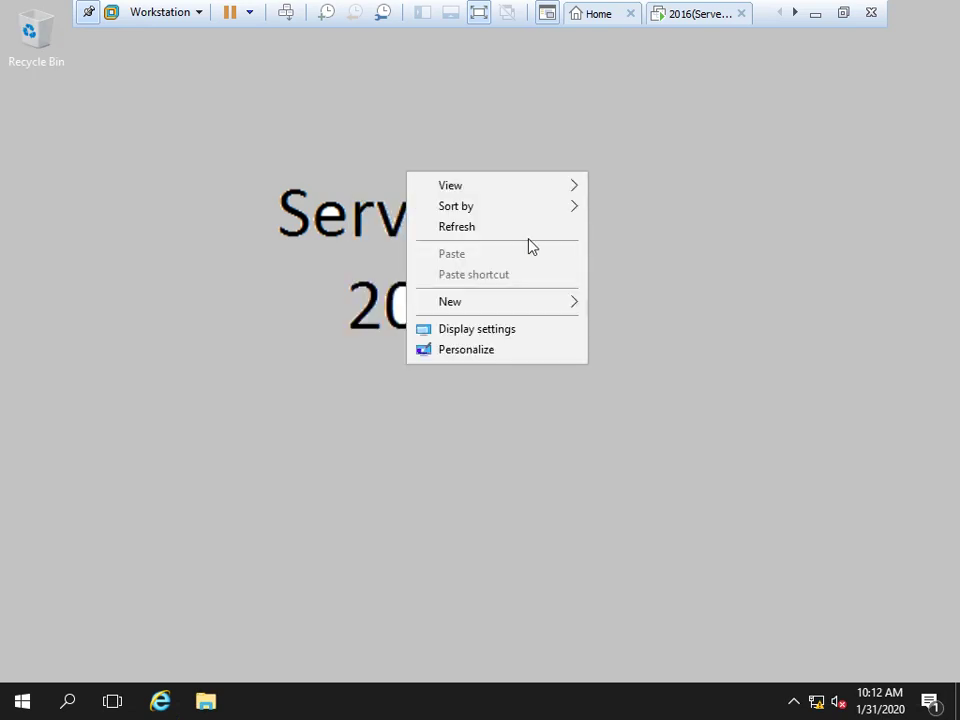
click(503, 236)
right_click(422, 189)
click(506, 242)
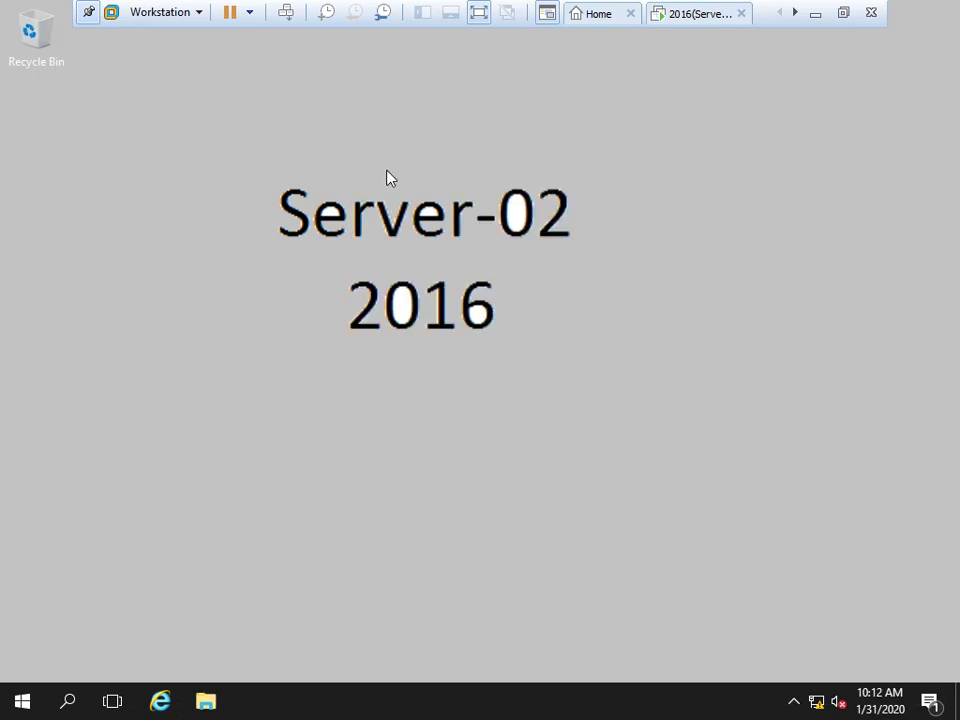
right_click(390, 178)
click(467, 236)
click(578, 35)
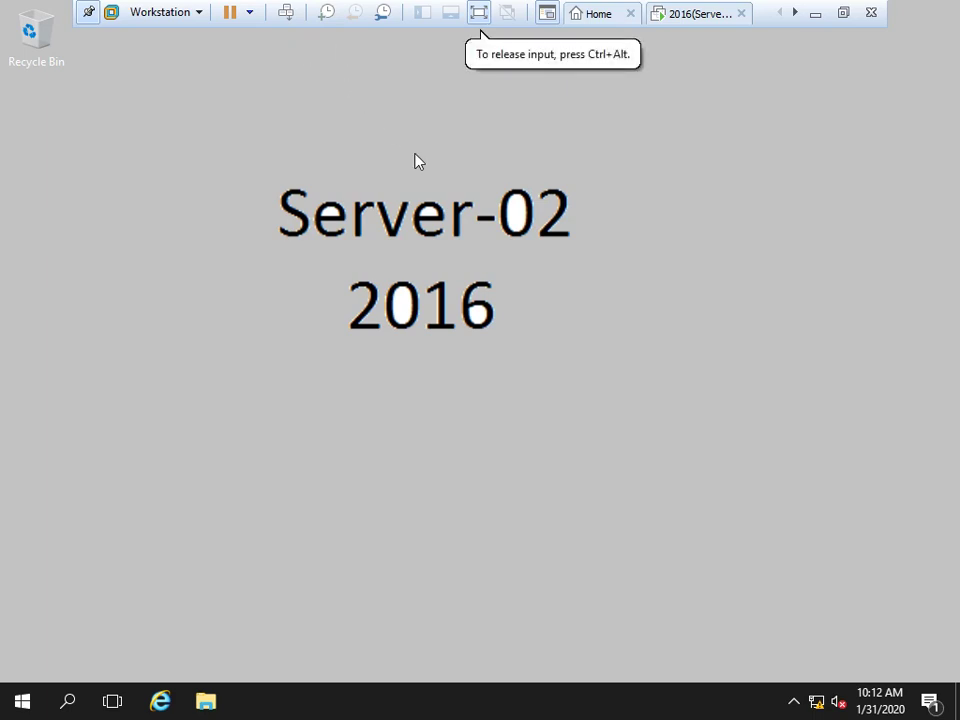
Refresh the Server-02 guest desktop repeatedly until it finishes loading
right_click(669, 273)
click(729, 324)
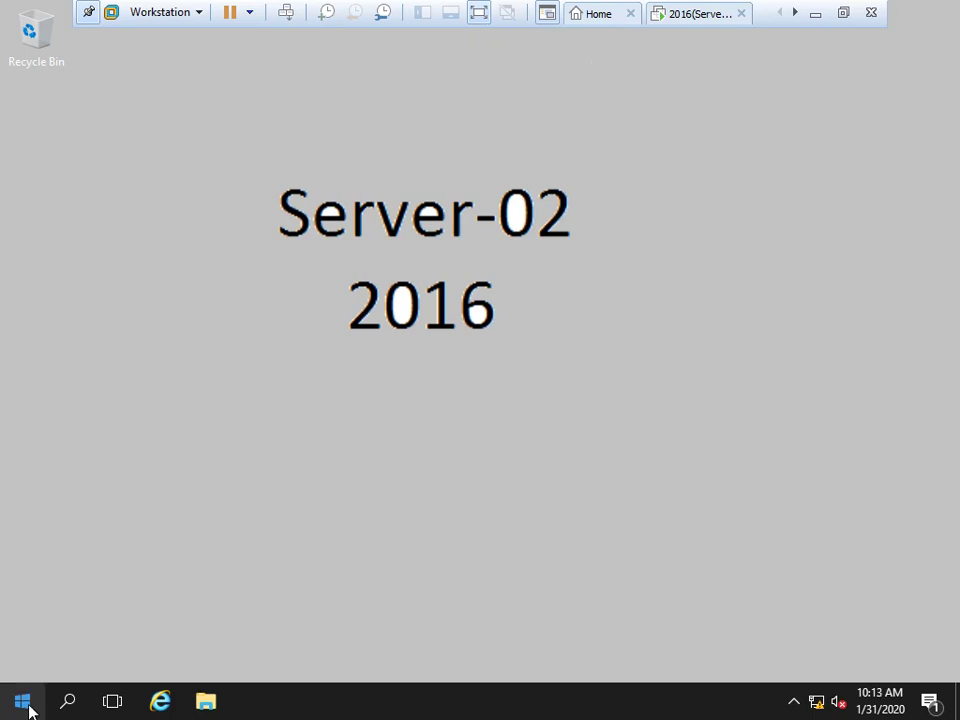
right_click(276, 320)
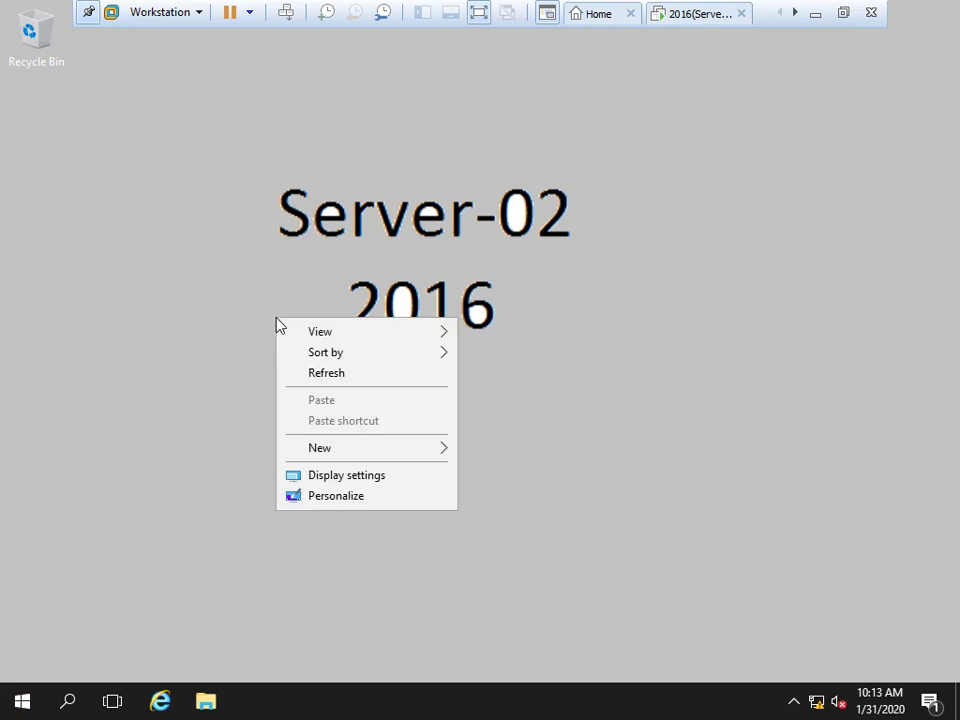
click(345, 378)
right_click(266, 313)
click(312, 368)
right_click(274, 306)
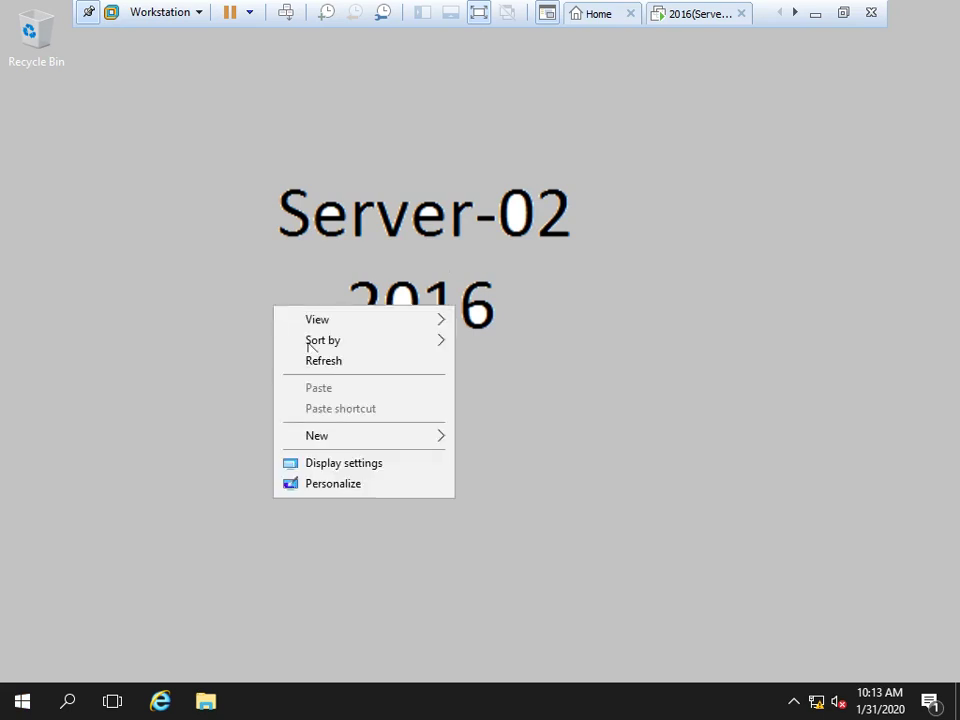
click(345, 364)
right_click(309, 312)
click(371, 363)
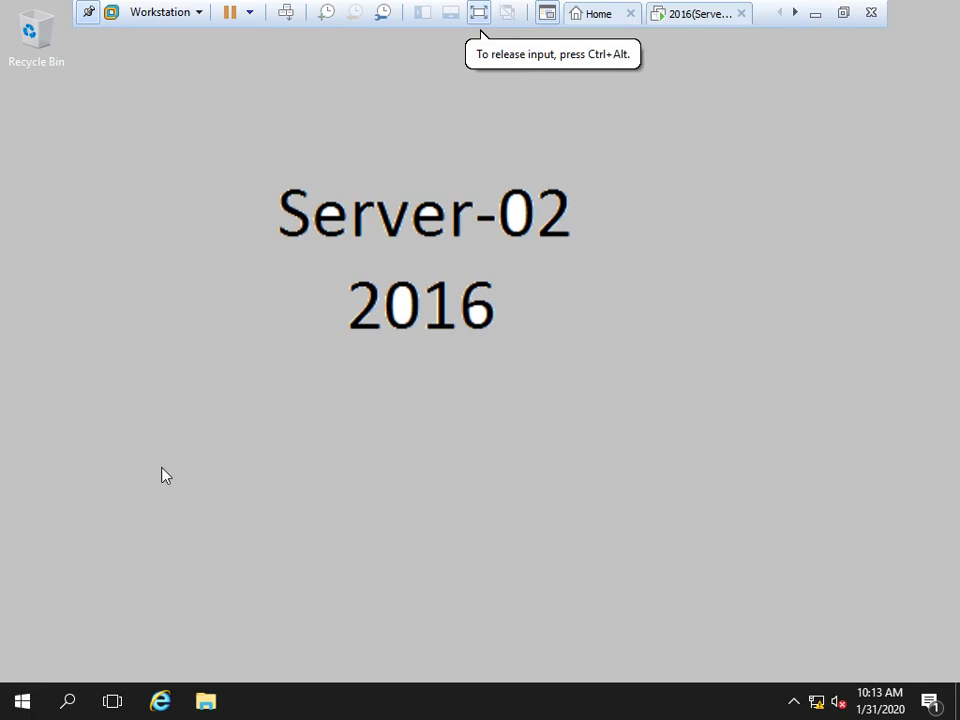
key(super)
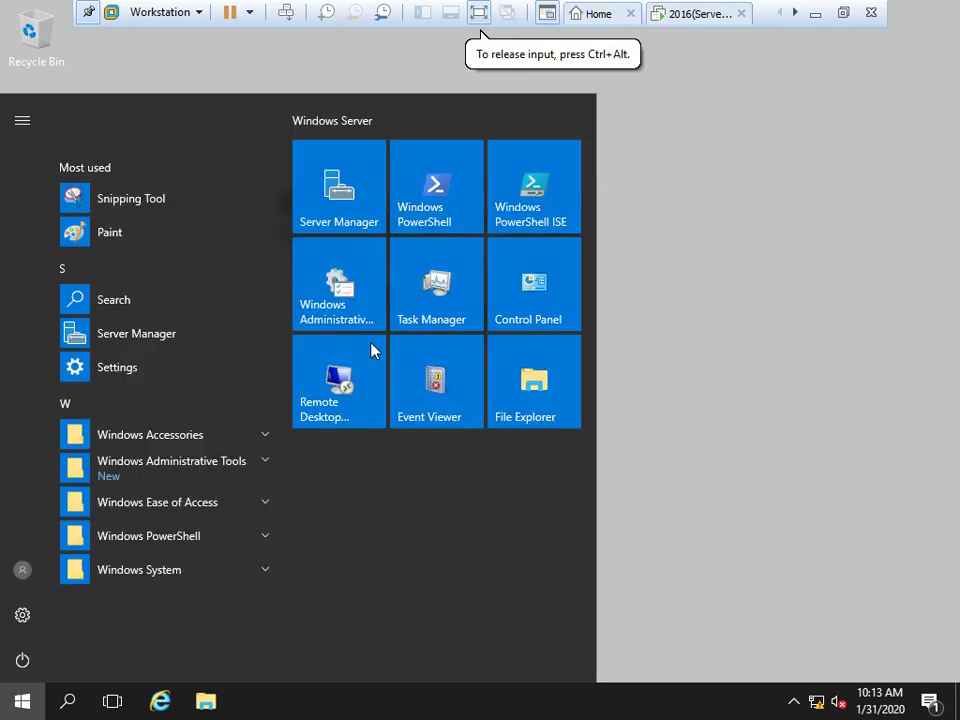
right_click(632, 281)
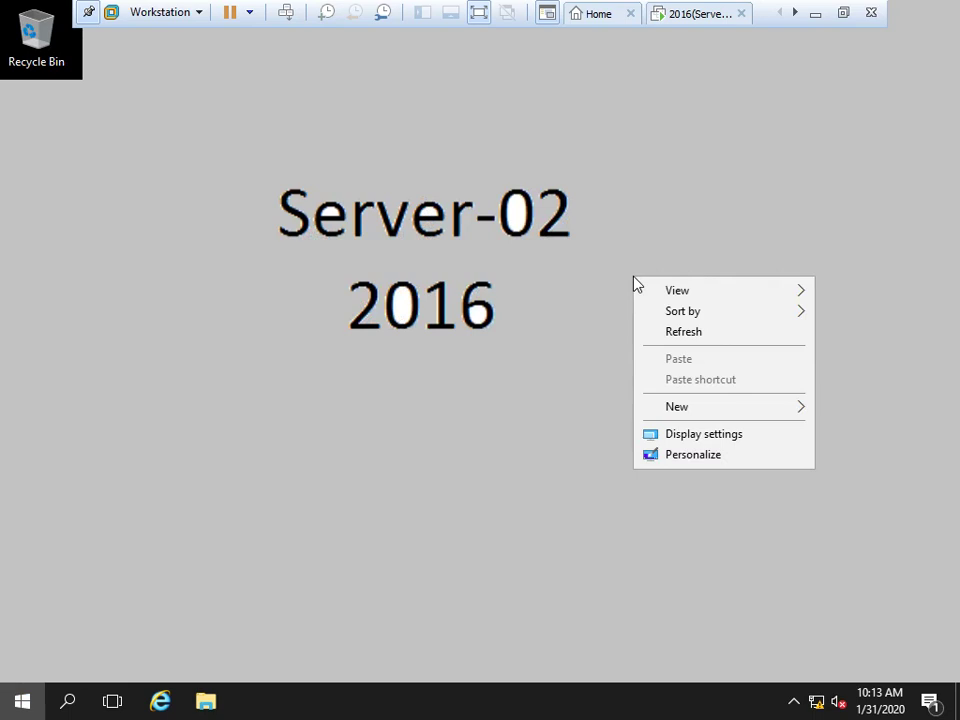
click(718, 334)
click(14, 705)
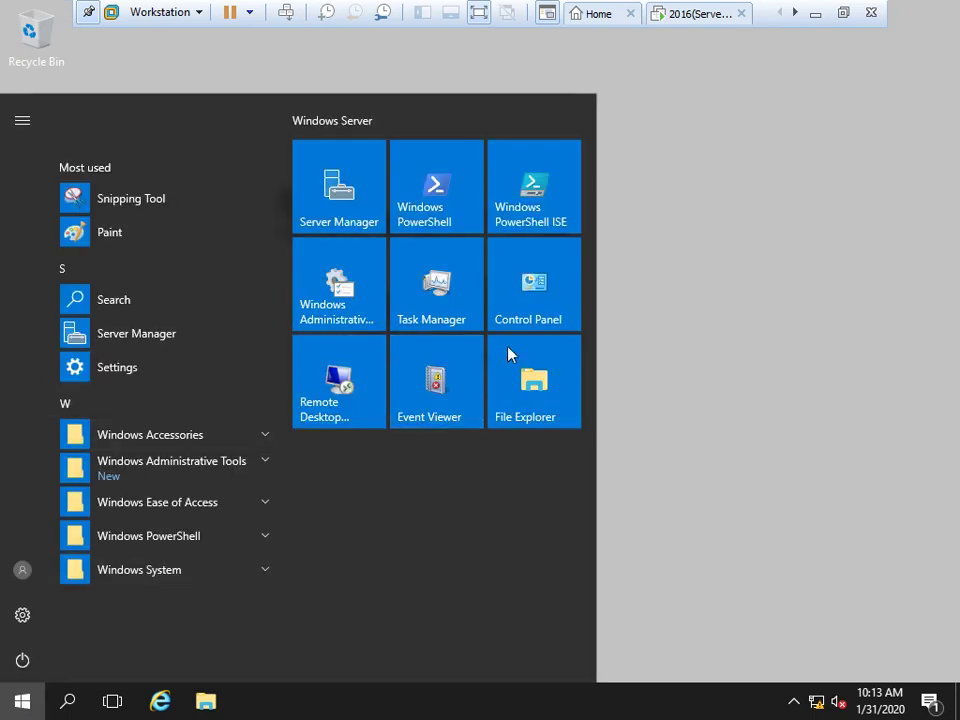
click(173, 482)
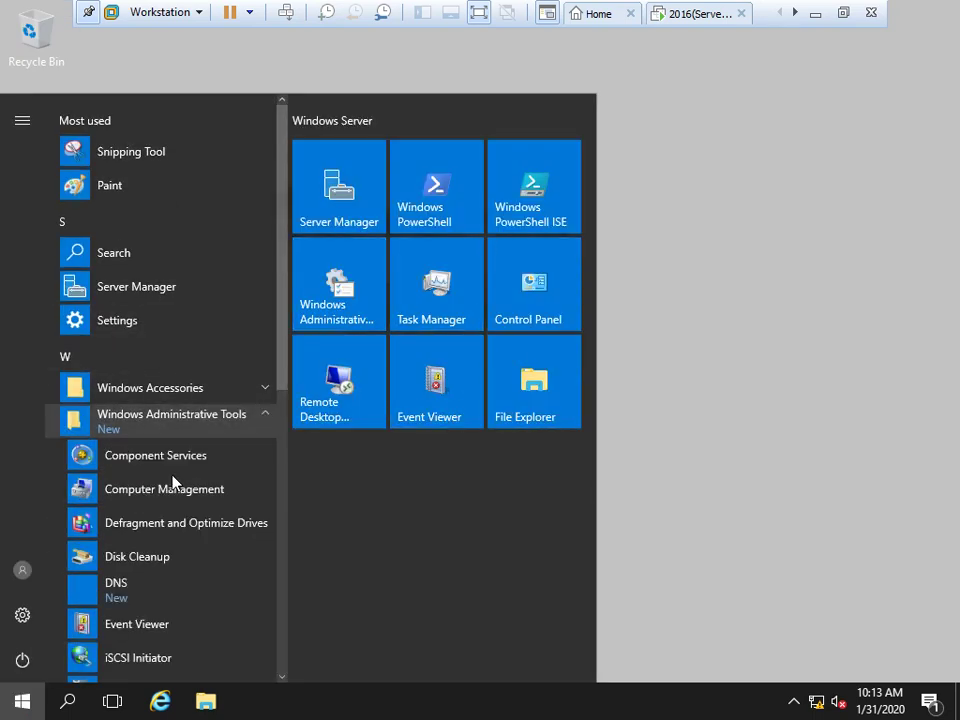
scroll(150, 594, down, 3)
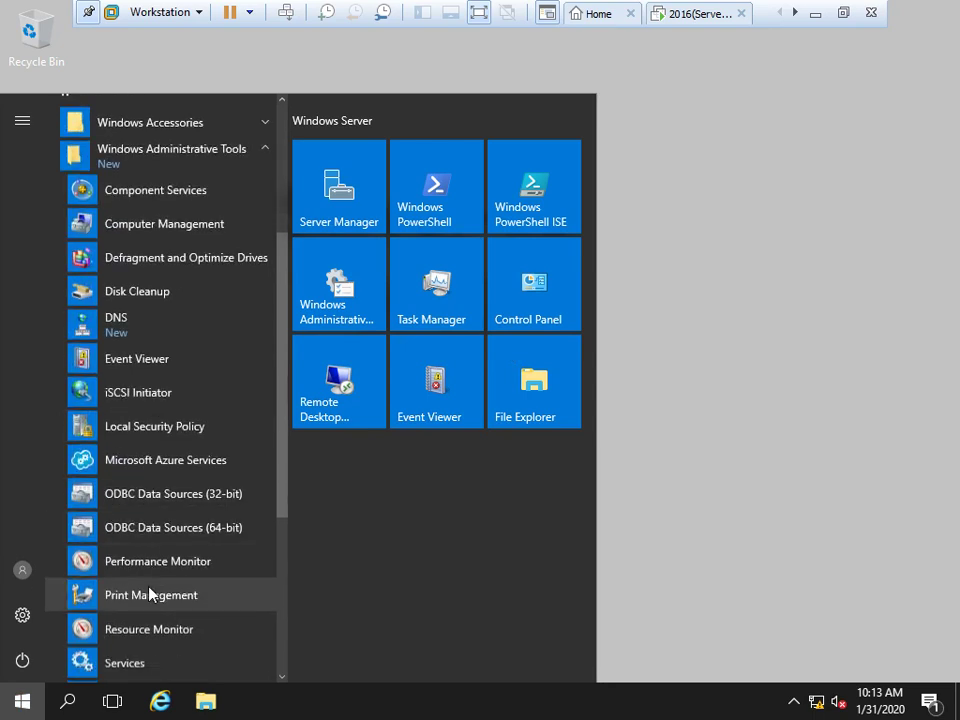
click(124, 327)
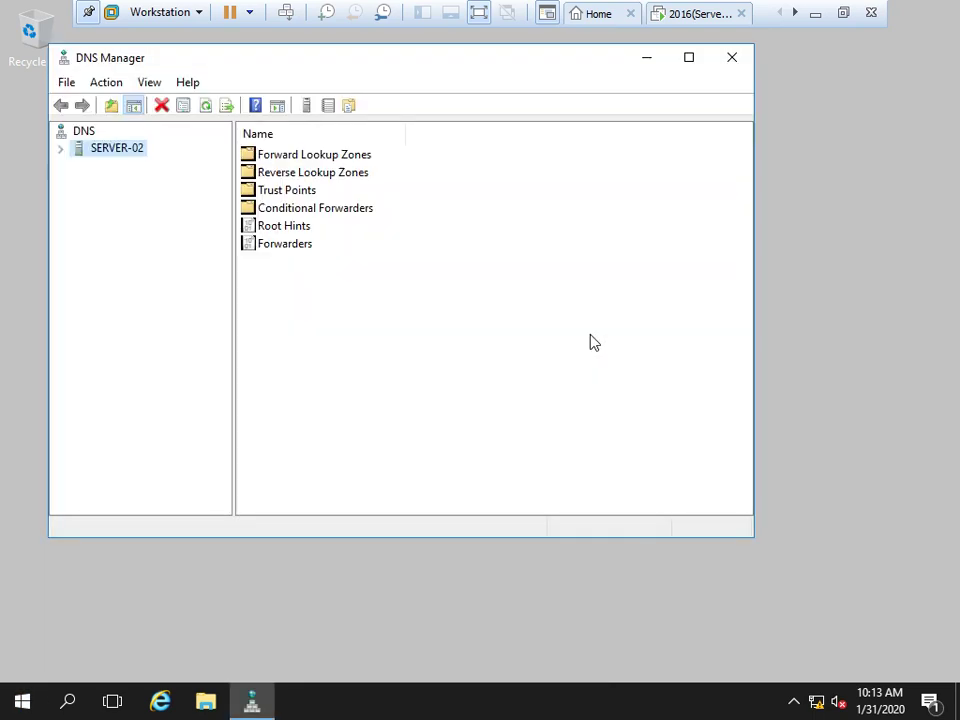
click(60, 148)
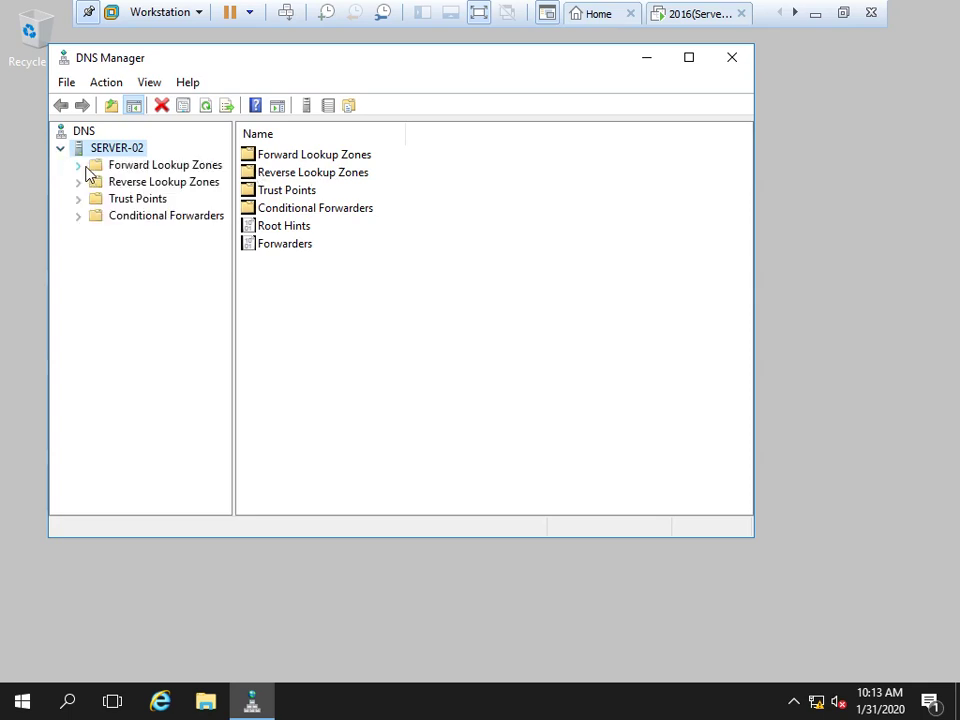
double_click(95, 166)
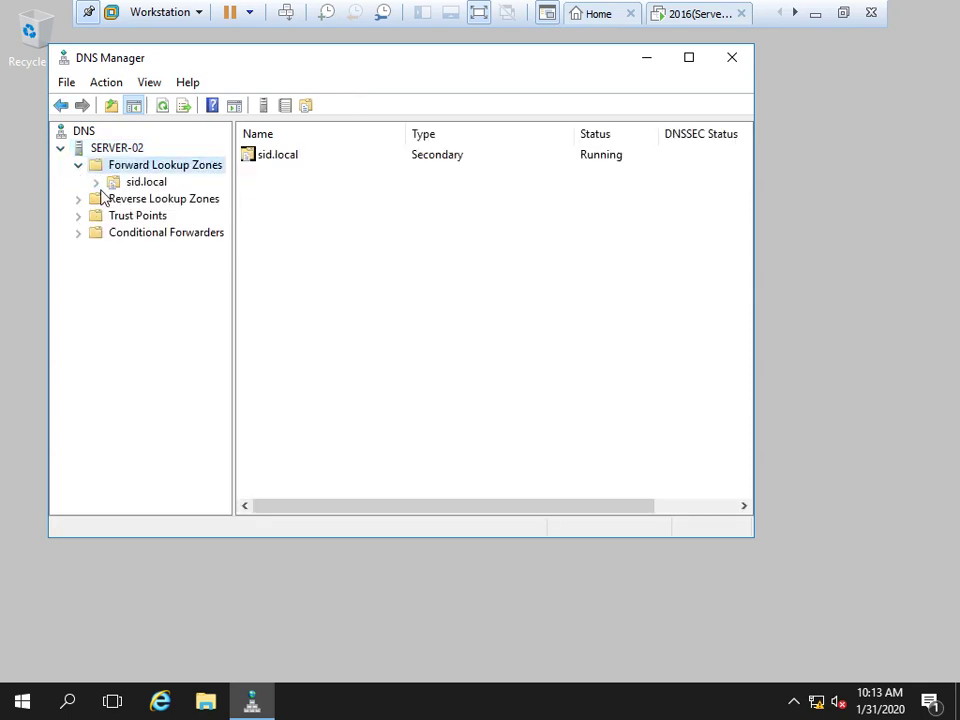
double_click(148, 183)
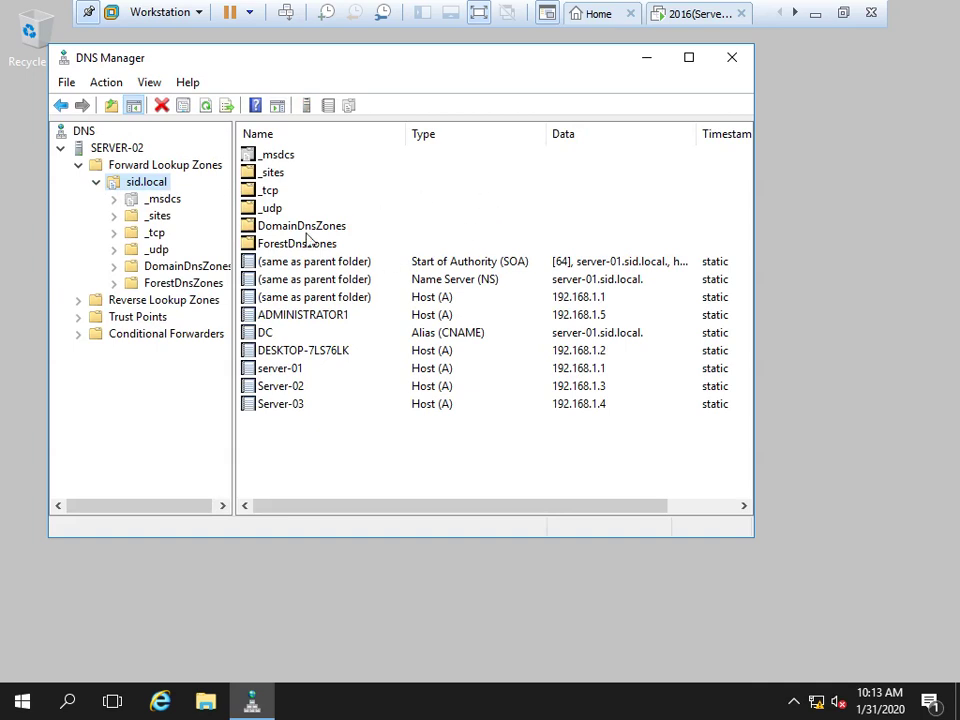
click(731, 57)
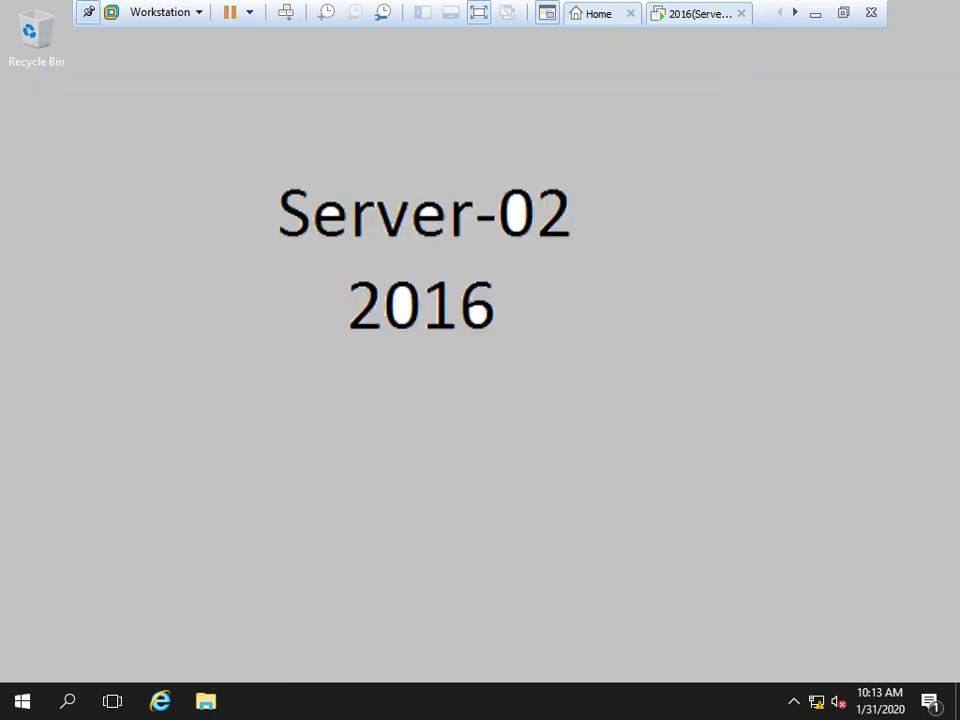
Switch to Server-01 and sign in with the administrator password via Ctrl+Alt+Insert
click(628, 13)
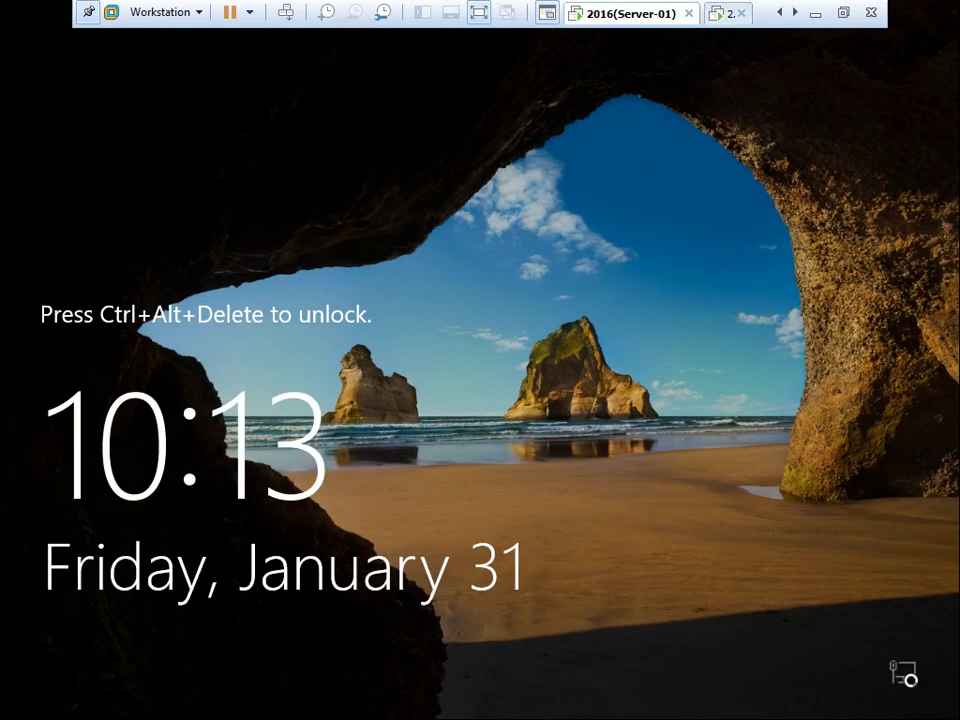
key(ctrl+alt+Insert)
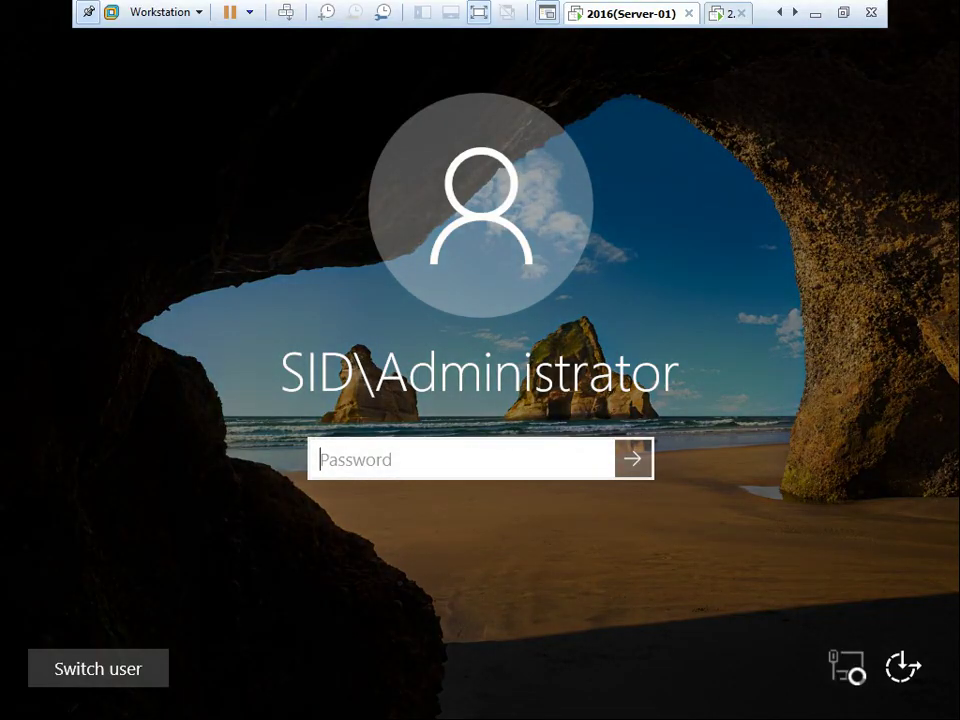
text(*******)
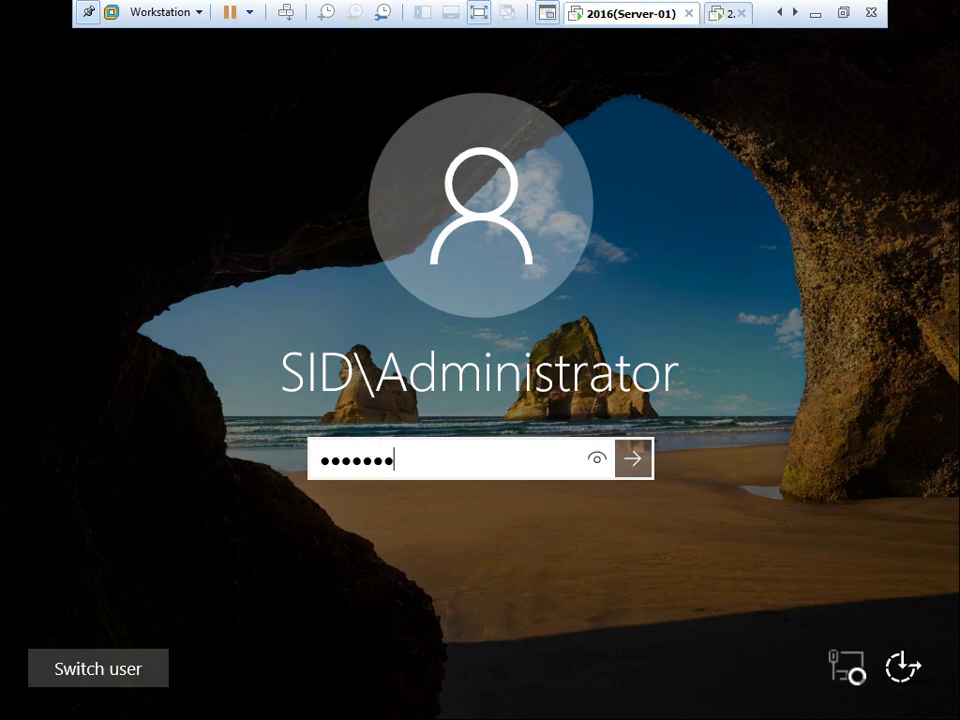
key(Return)
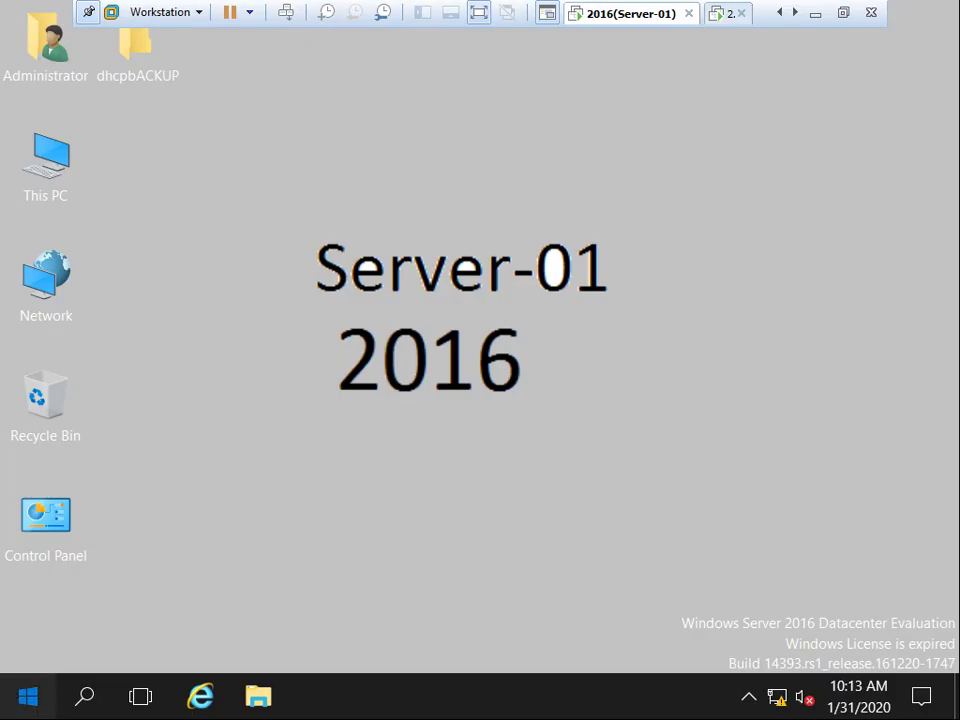
Browse Windows Administrative Tools in the Start menu, then close the menu
click(28, 696)
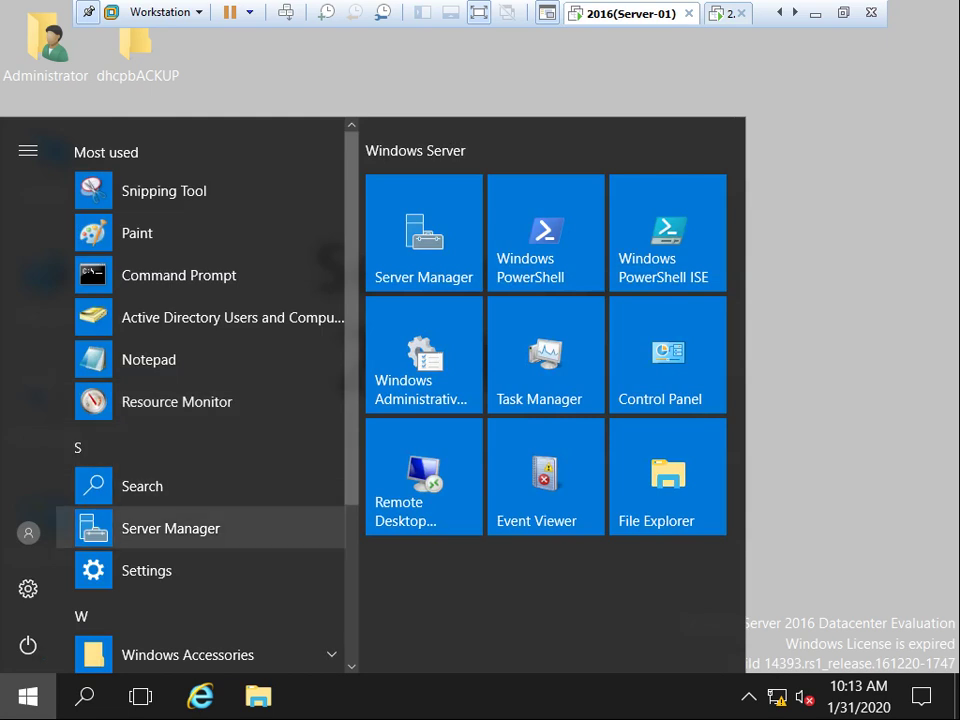
scroll(200, 528, down, 3)
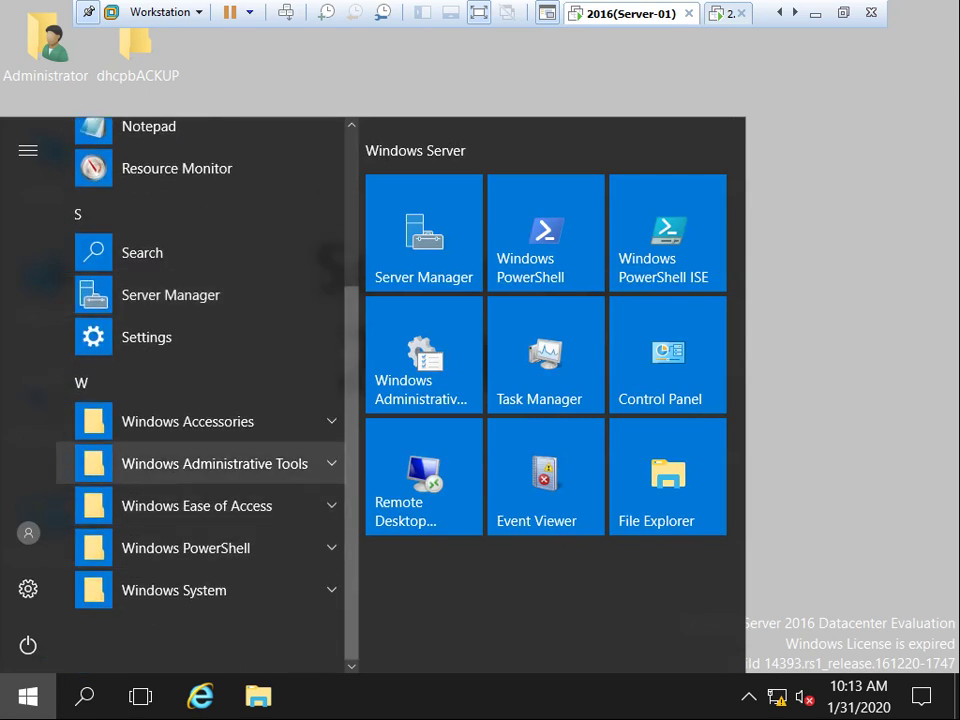
click(213, 463)
scroll(200, 398, down, 5)
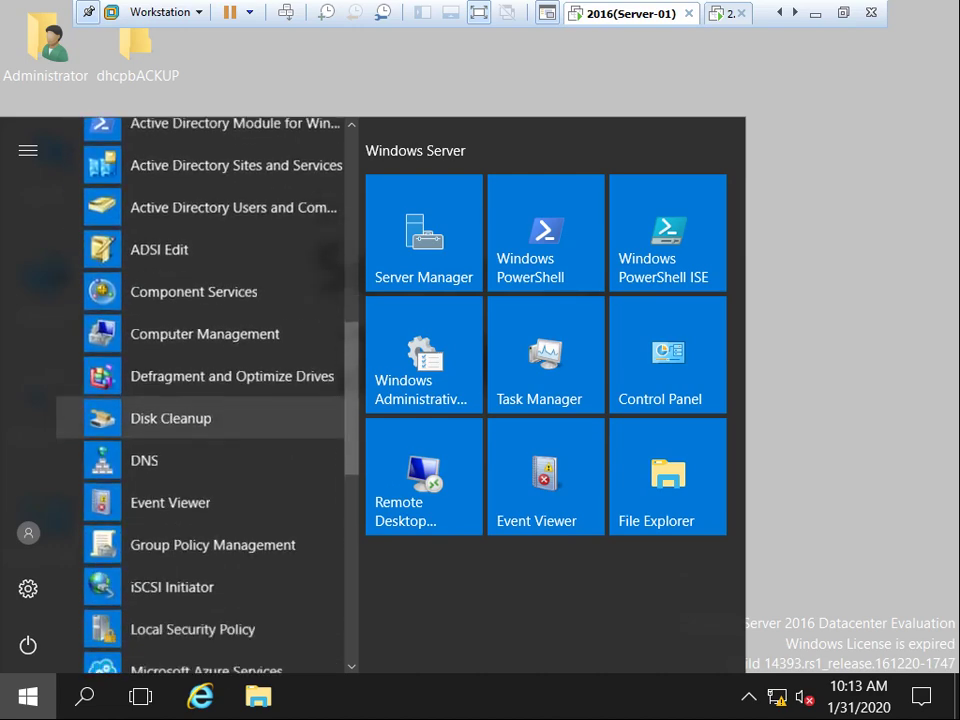
scroll(200, 398, down, 3)
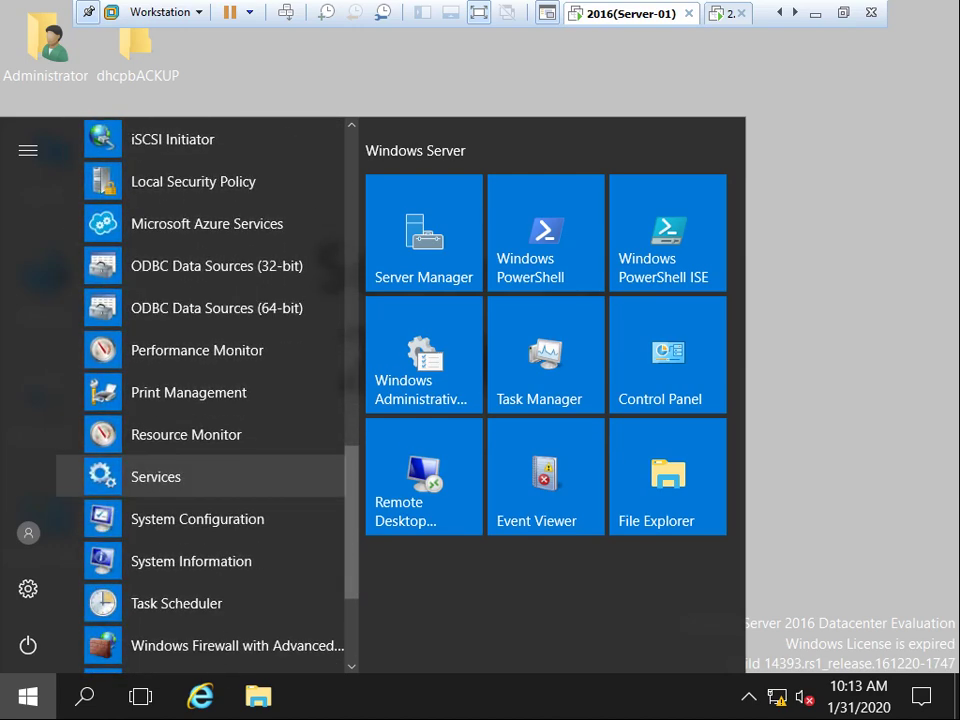
scroll(200, 476, up, 10)
key(Escape)
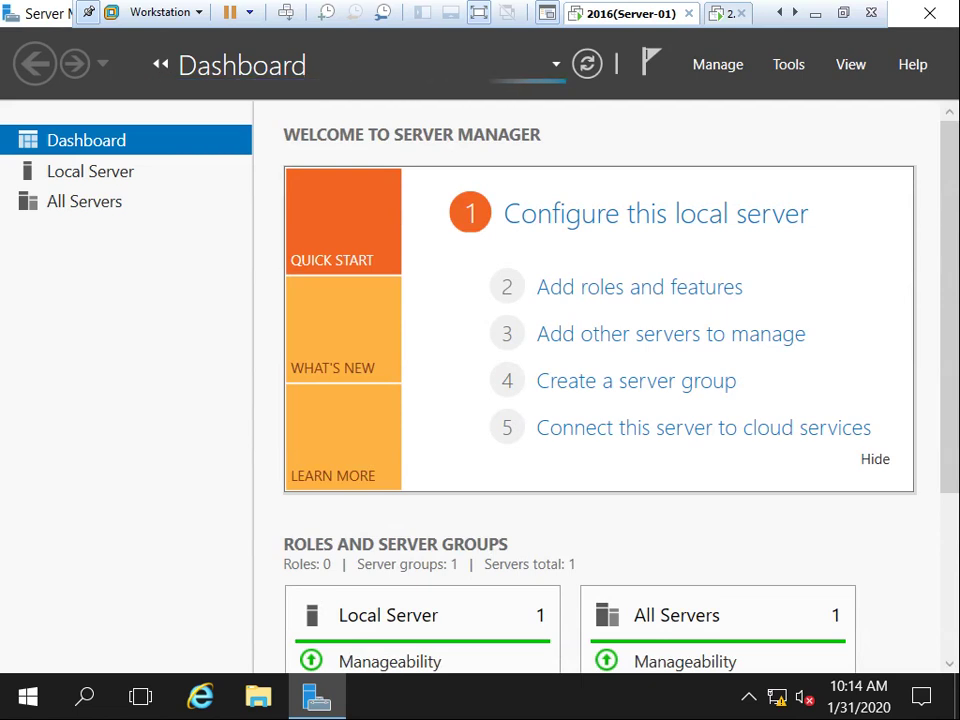
Launch Add Roles and Features, dismissing the inventory notice and retrying once ready
click(639, 287)
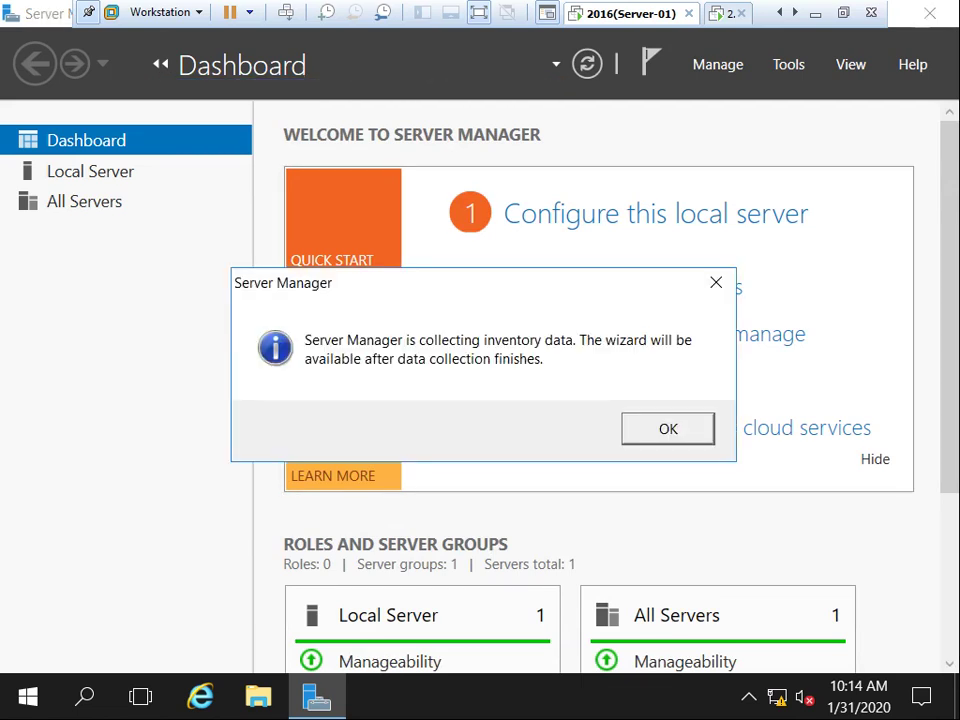
key(Return)
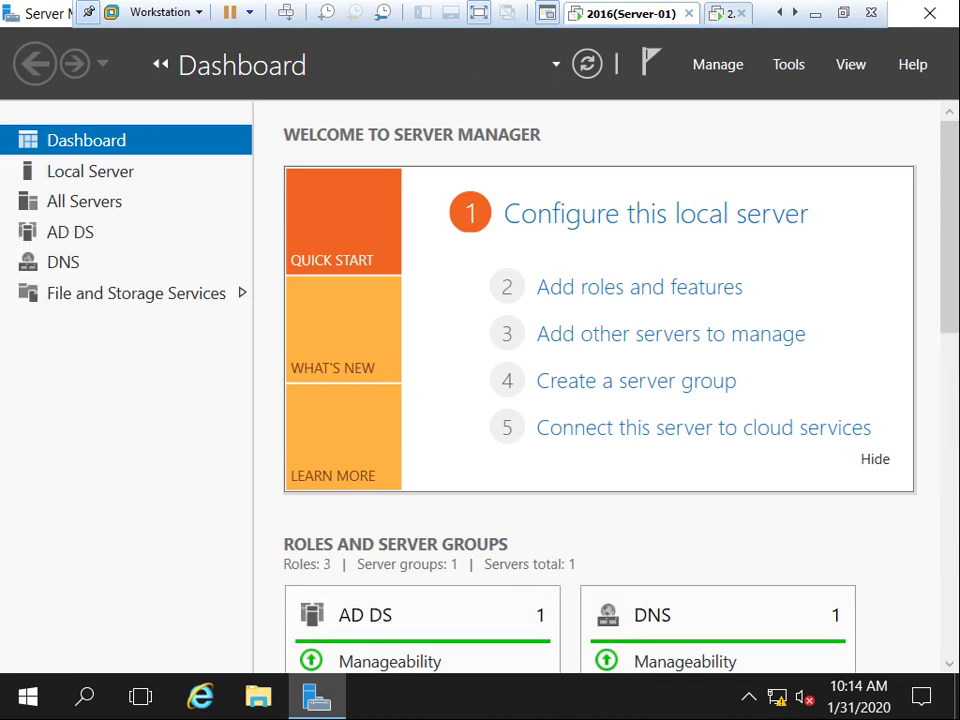
click(640, 287)
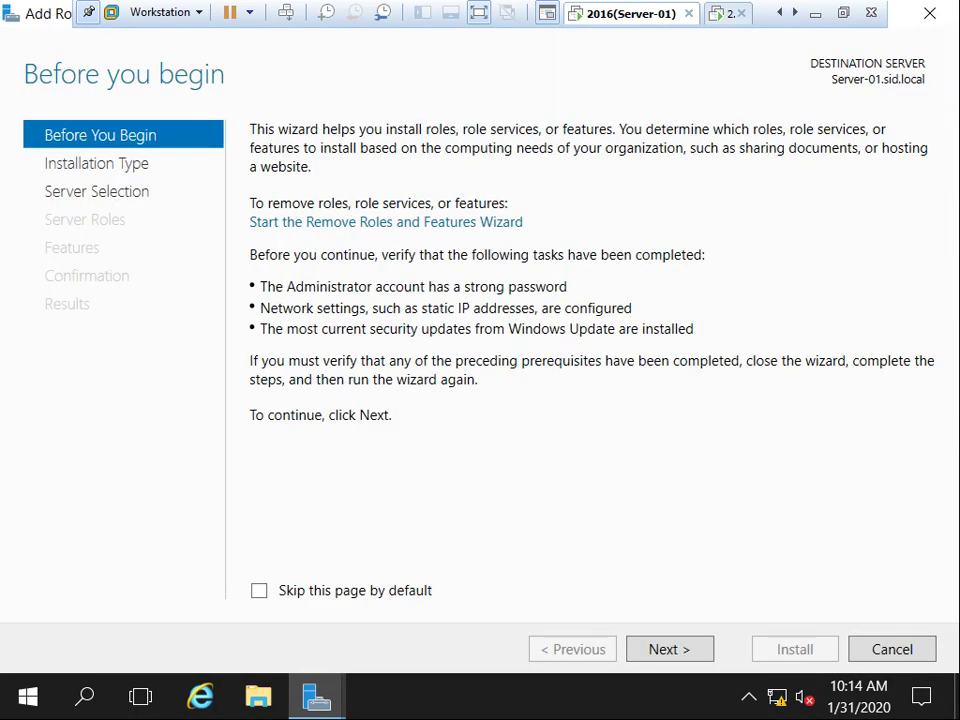
Install the DHCP Server role and its features on Server-01 with automatic restarts allowed
click(665, 649)
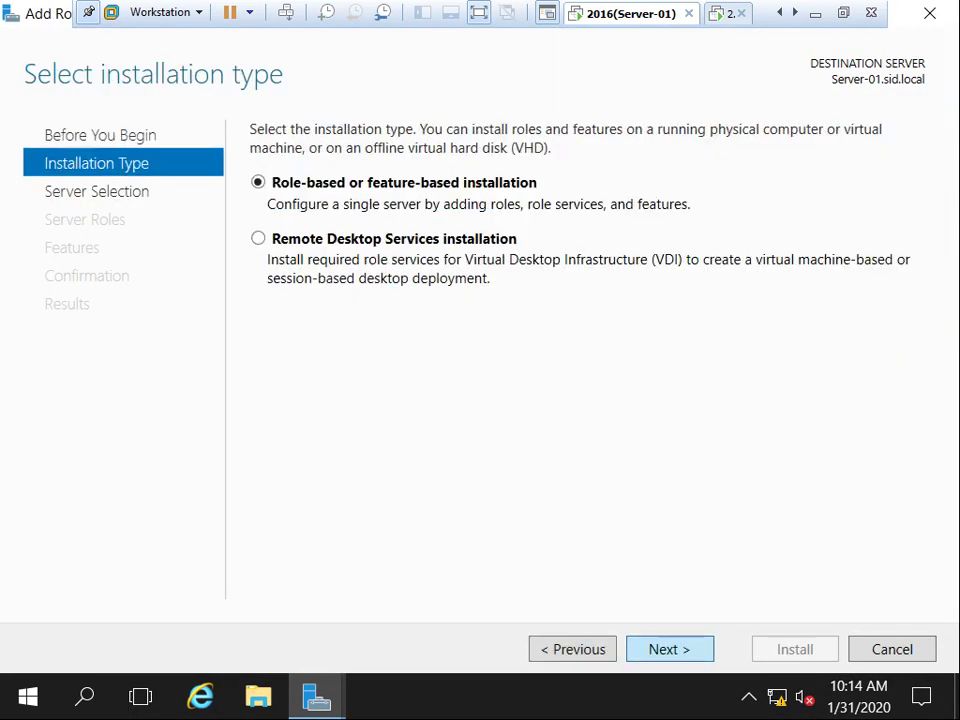
click(665, 649)
click(665, 649)
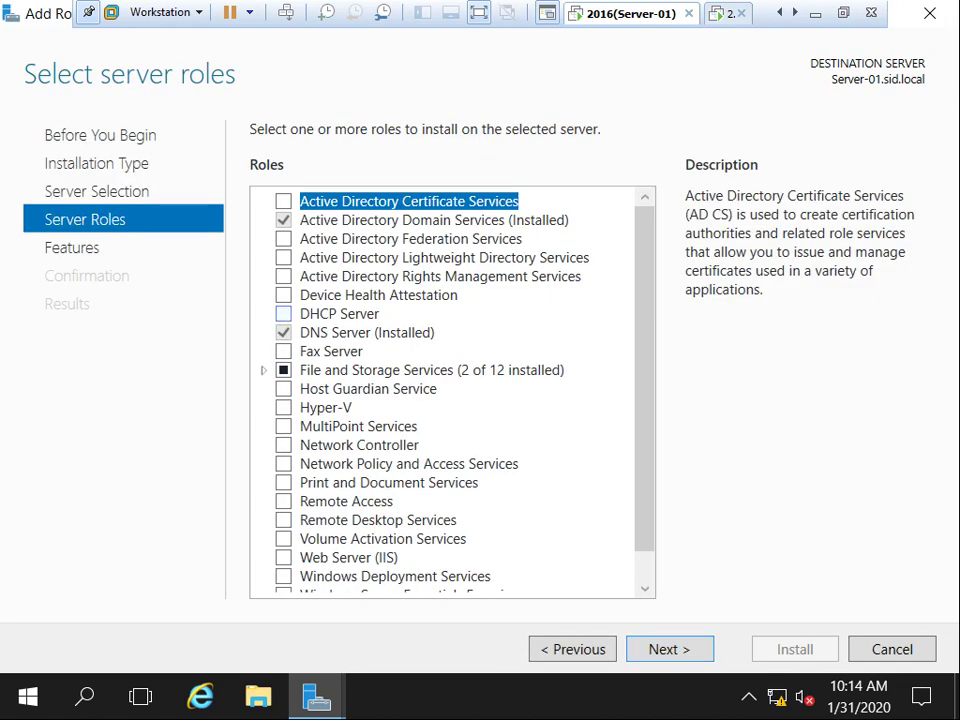
click(283, 313)
click(553, 527)
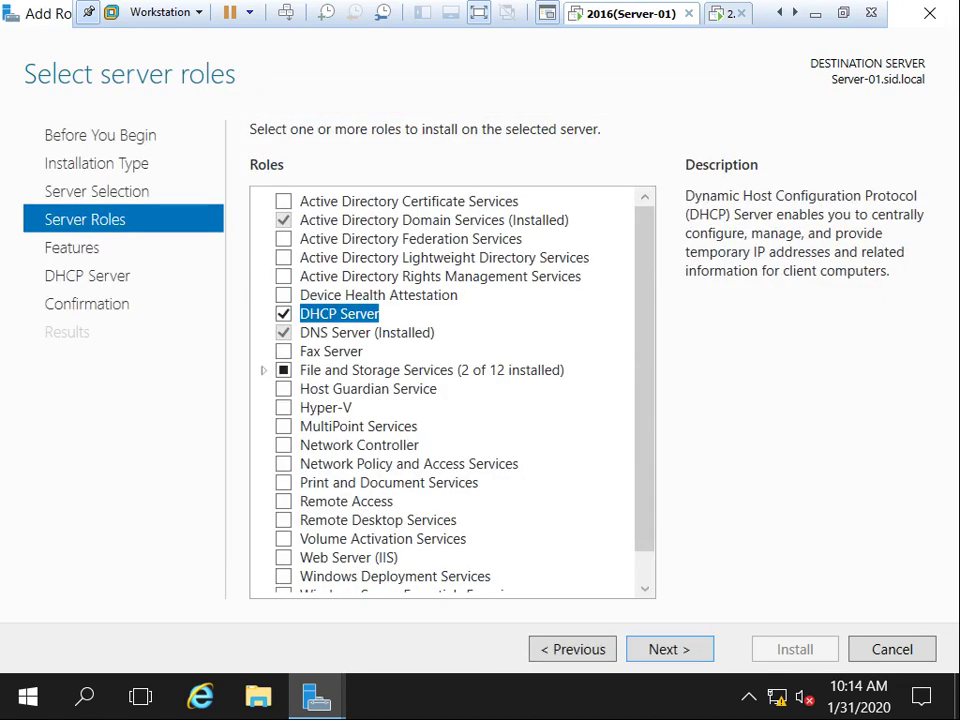
click(669, 649)
click(669, 649)
click(669, 649)
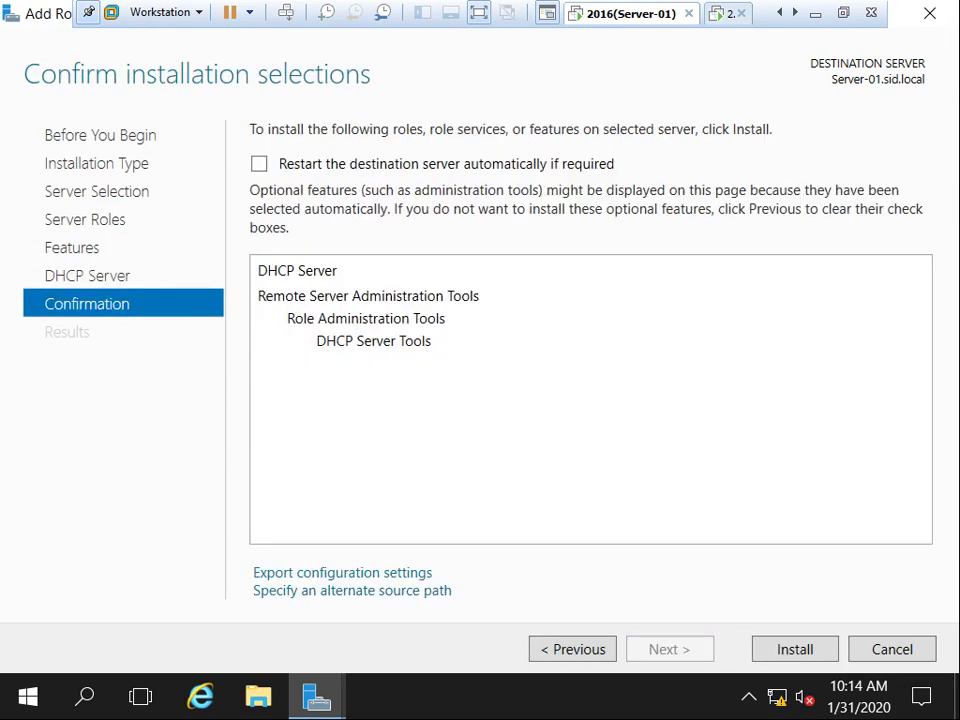
click(259, 163)
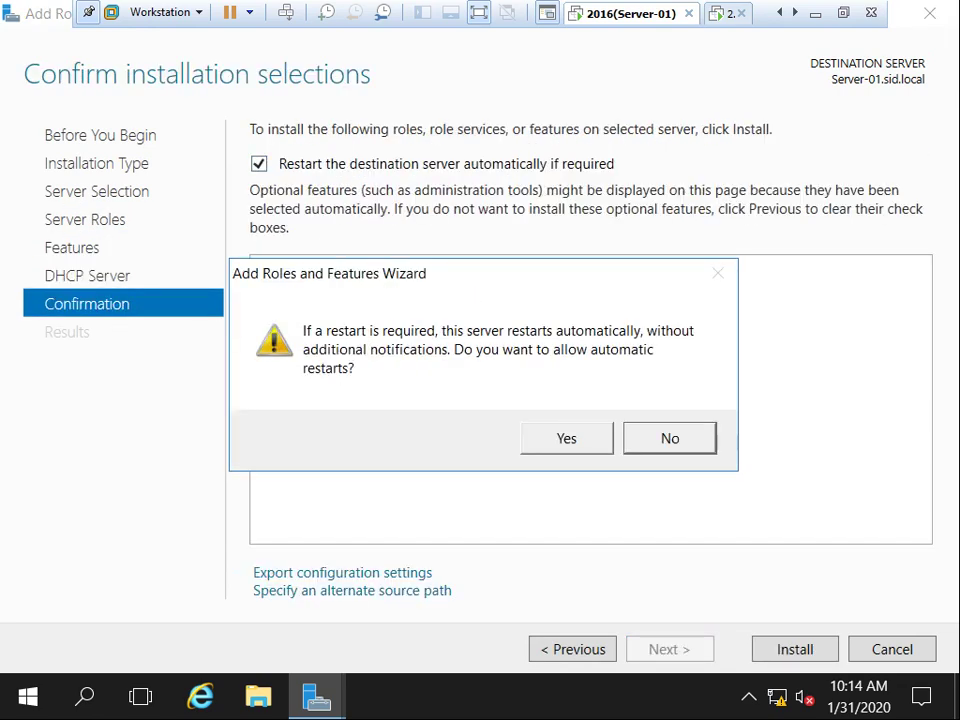
click(566, 438)
click(795, 649)
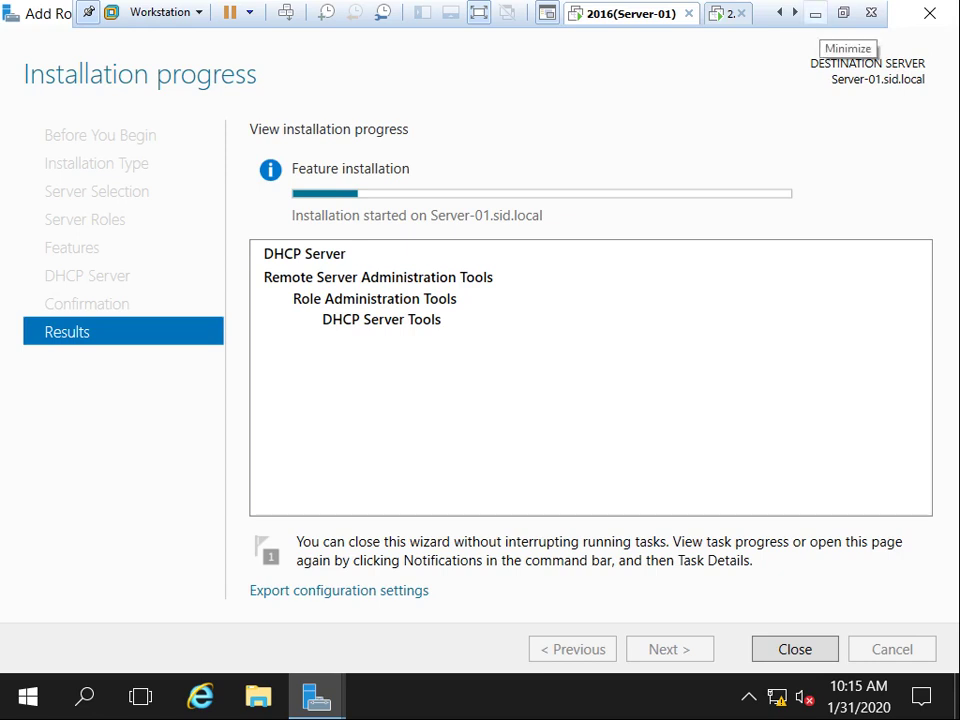
Minimize VMware Workstation and launch Paint with mspaint from the Run dialog
click(815, 13)
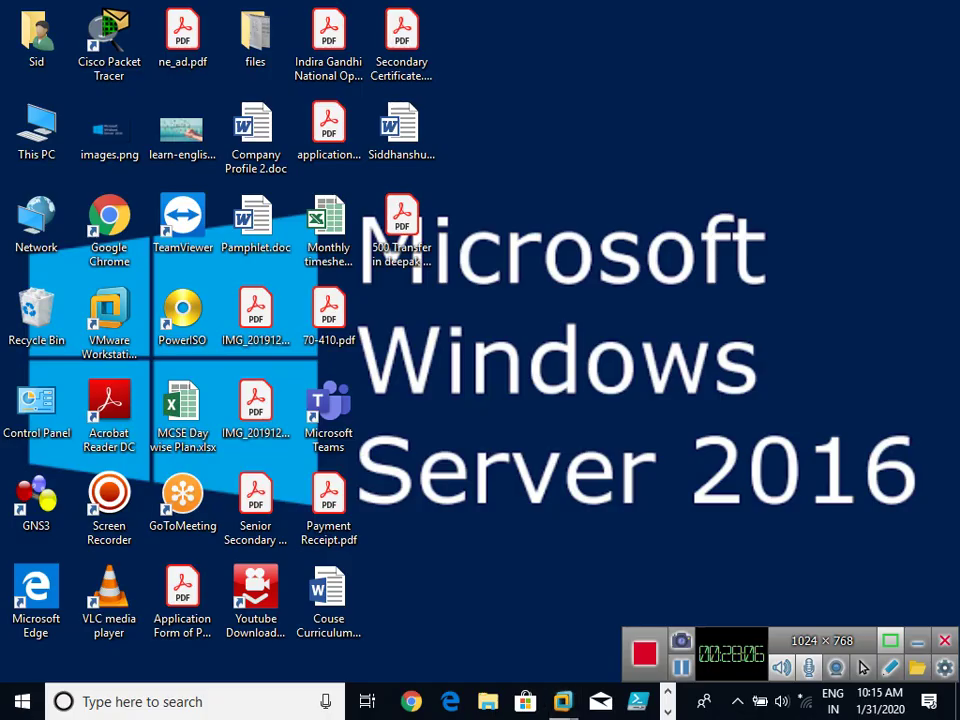
key(super+r)
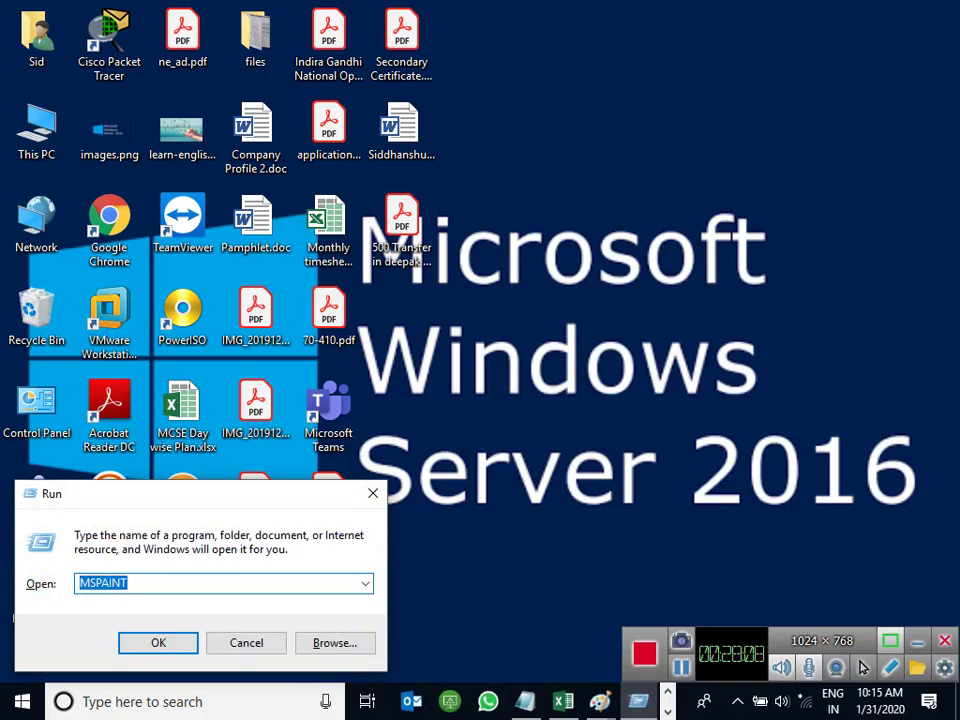
key(Return)
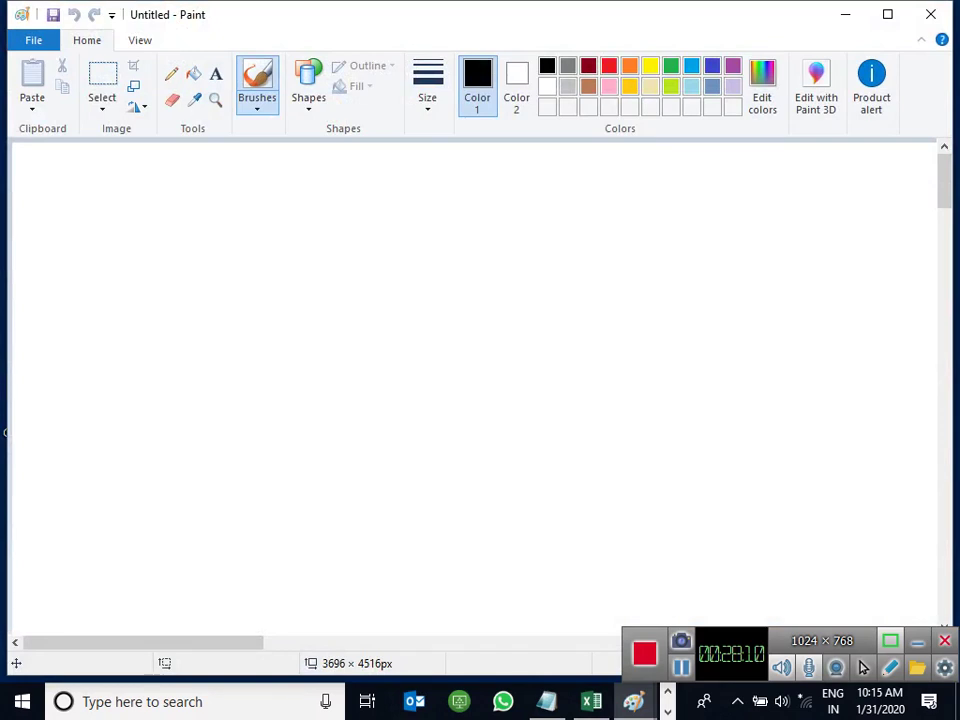
Draw the first rectangle on the left of the Paint canvas
click(215, 74)
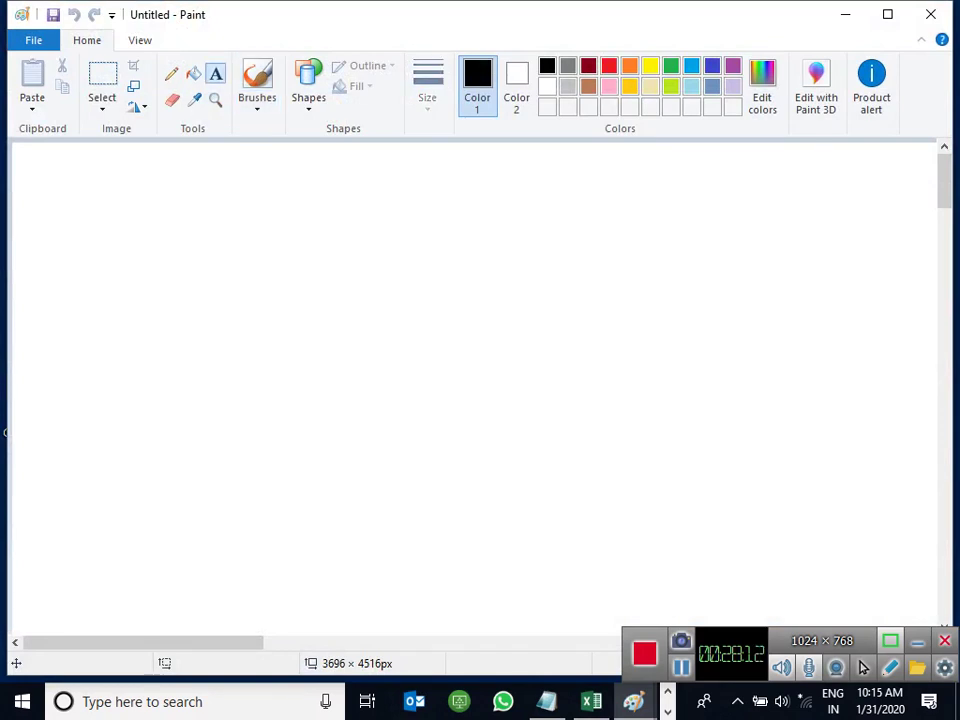
click(308, 85)
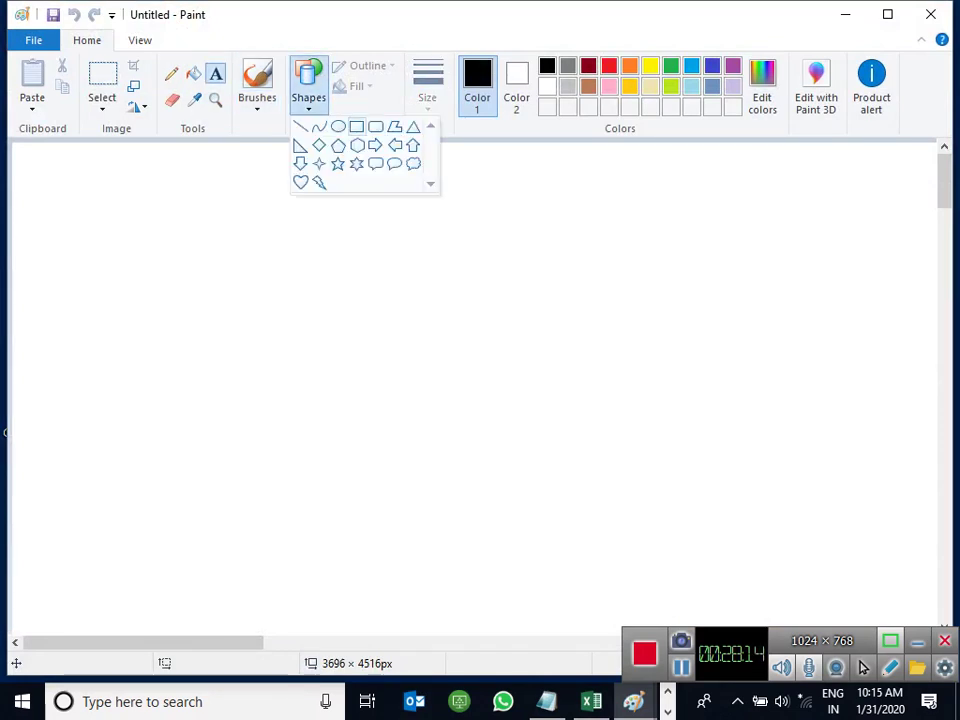
click(356, 126)
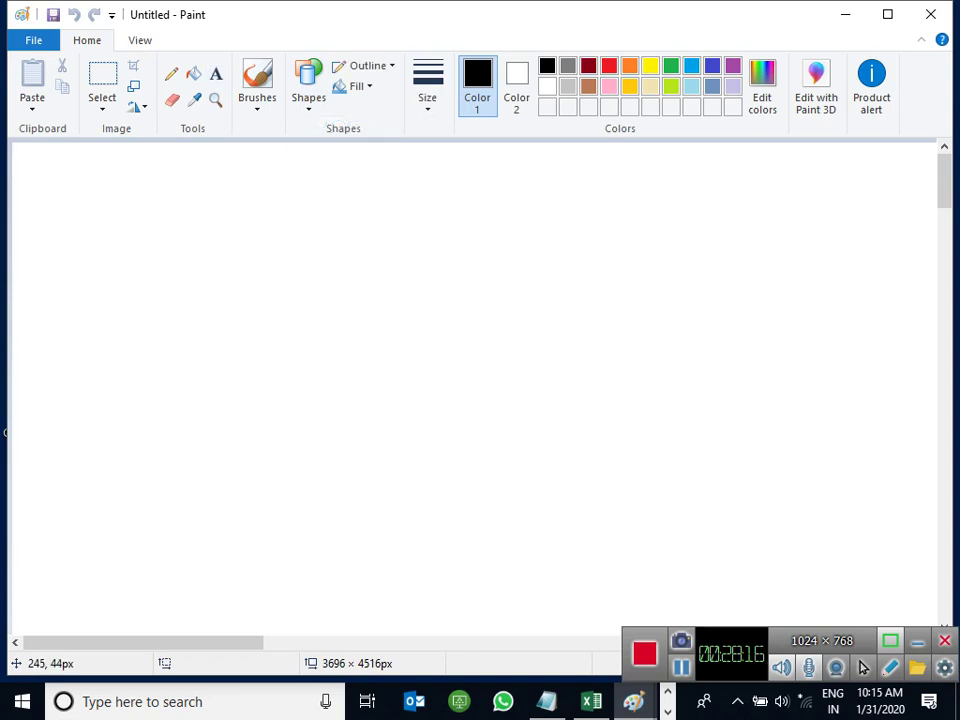
drag(241, 183, 391, 318)
Draw a second rectangle to its right, maximize Paint, and place text in the left box
click(308, 85)
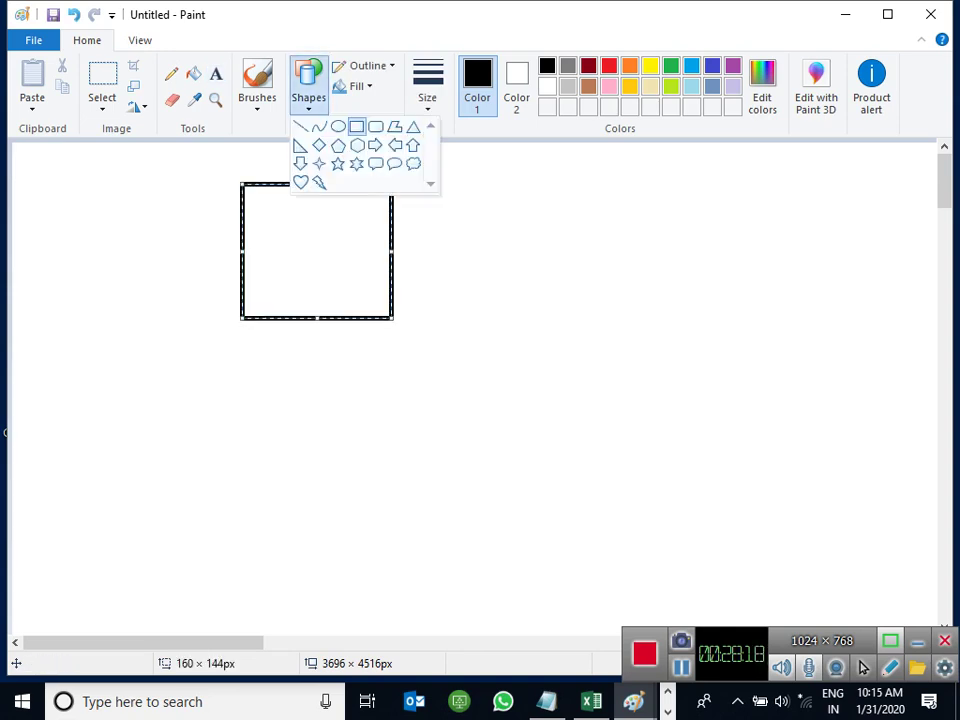
click(356, 126)
drag(506, 185, 660, 316)
click(887, 14)
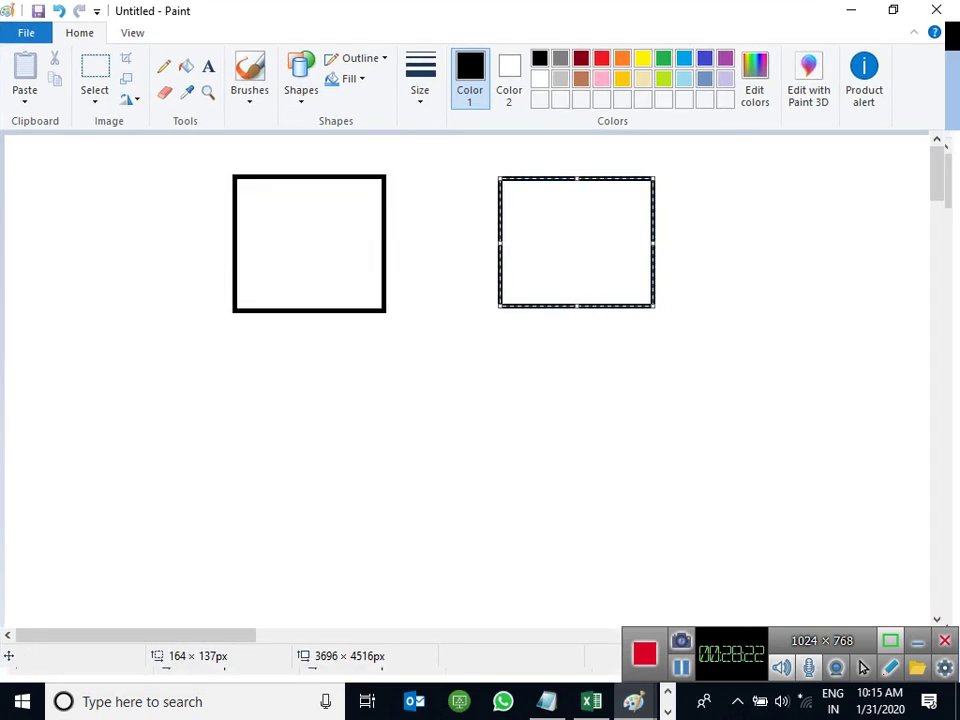
click(574, 385)
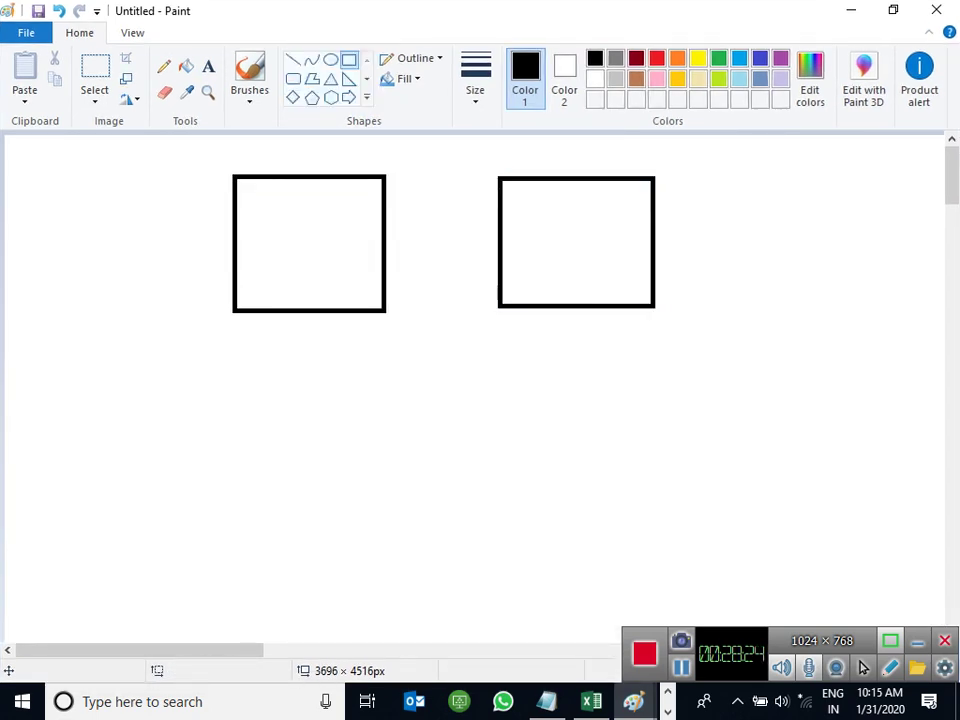
click(208, 66)
click(247, 181)
Label the left box "Server-01 / DHCP and / DNS" on three lines
text(Se)
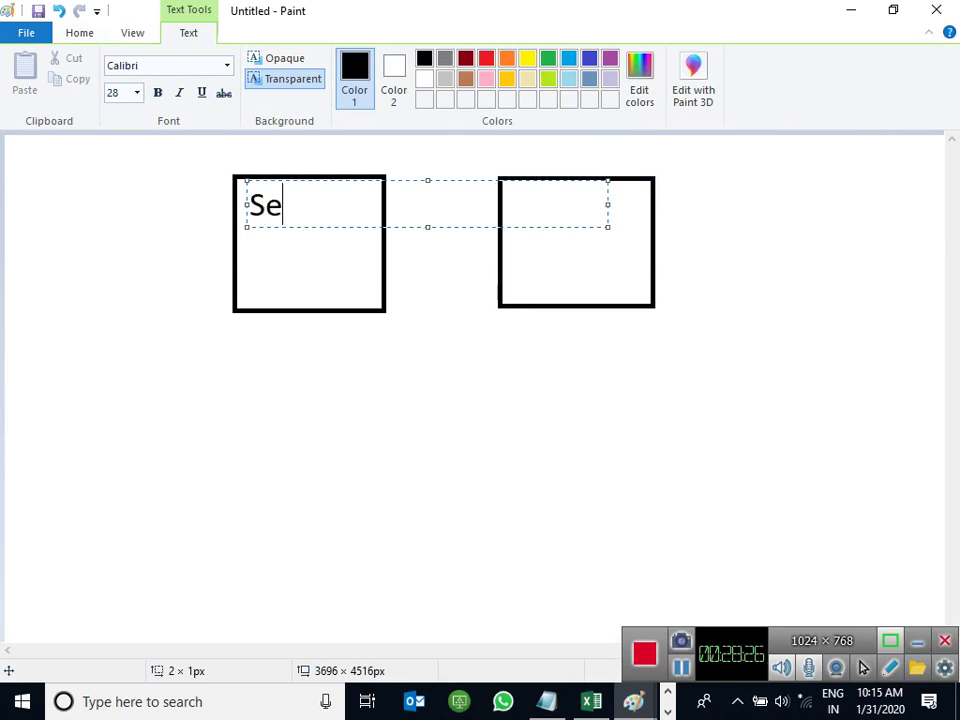
text(rver-01)
key(Return)
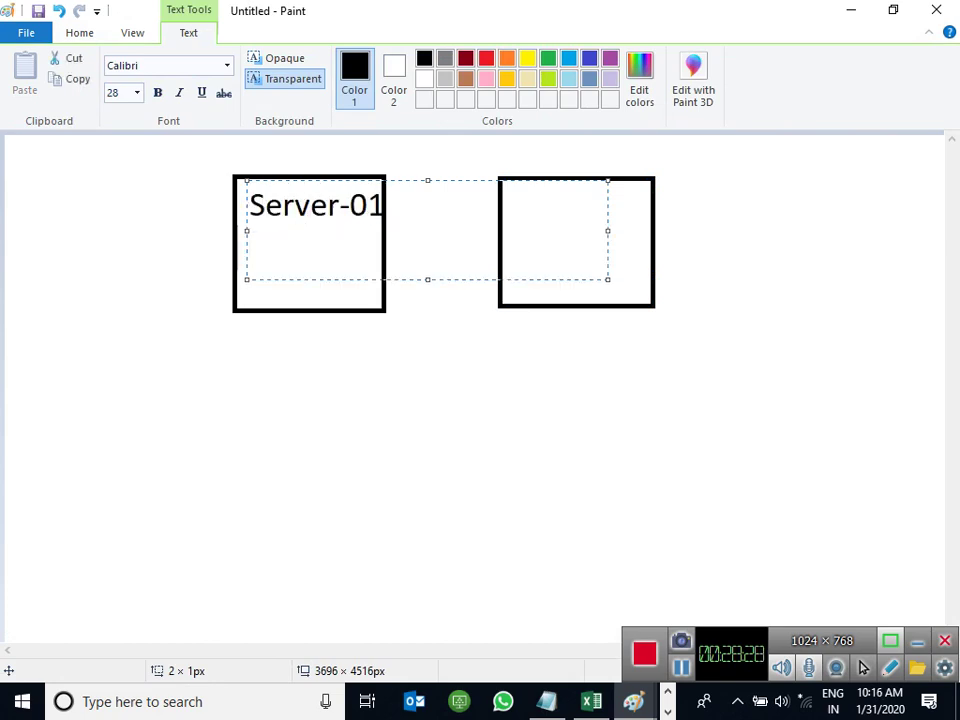
text(DHCP and)
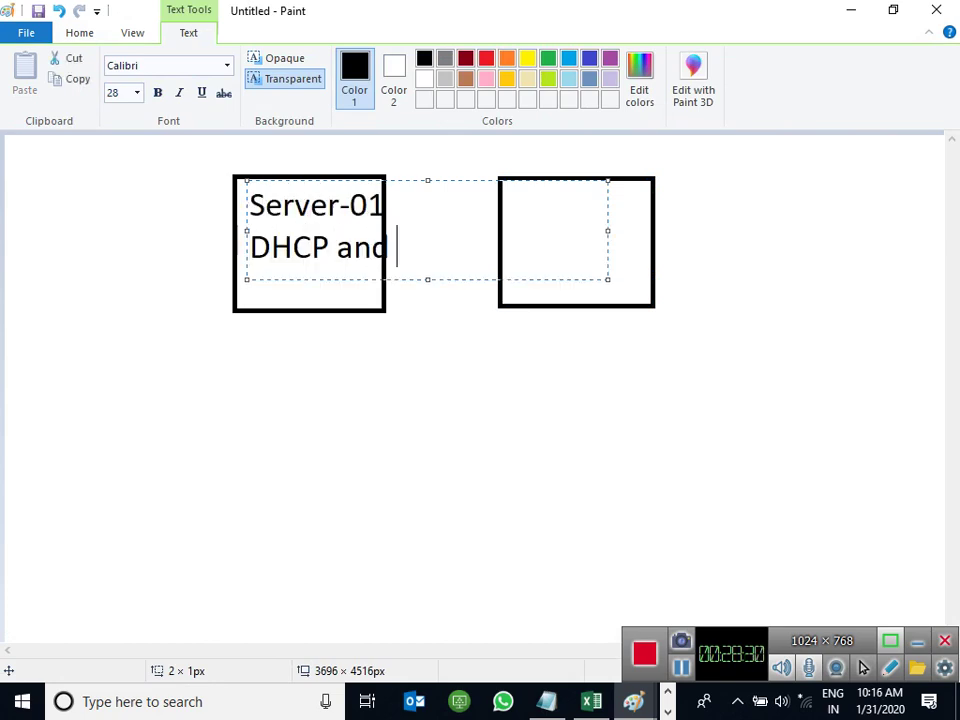
key(Return)
text(DNS)
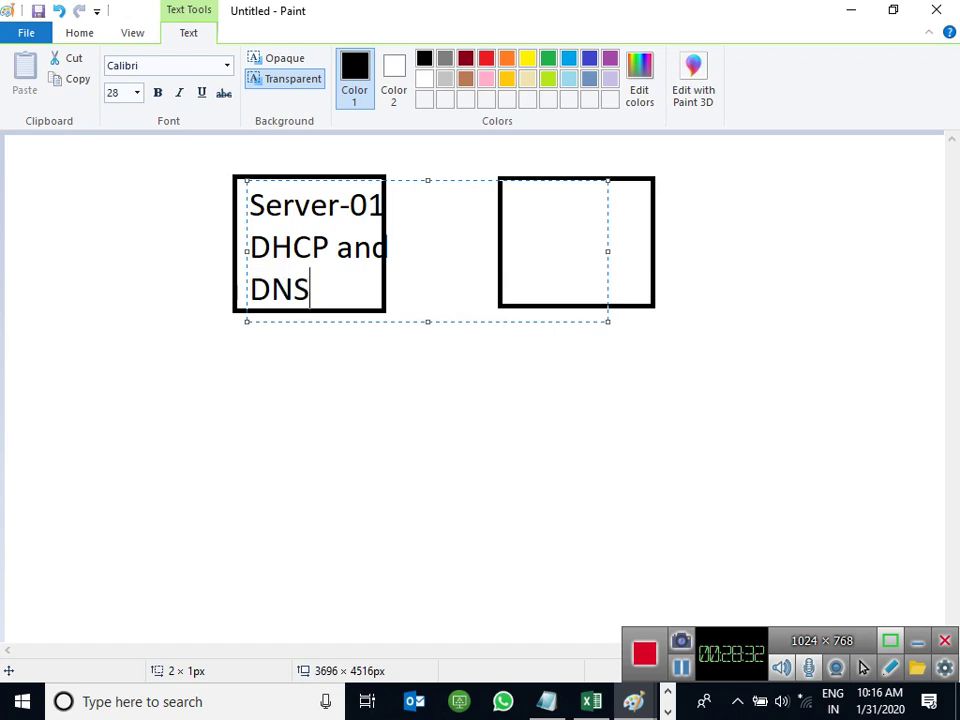
click(794, 275)
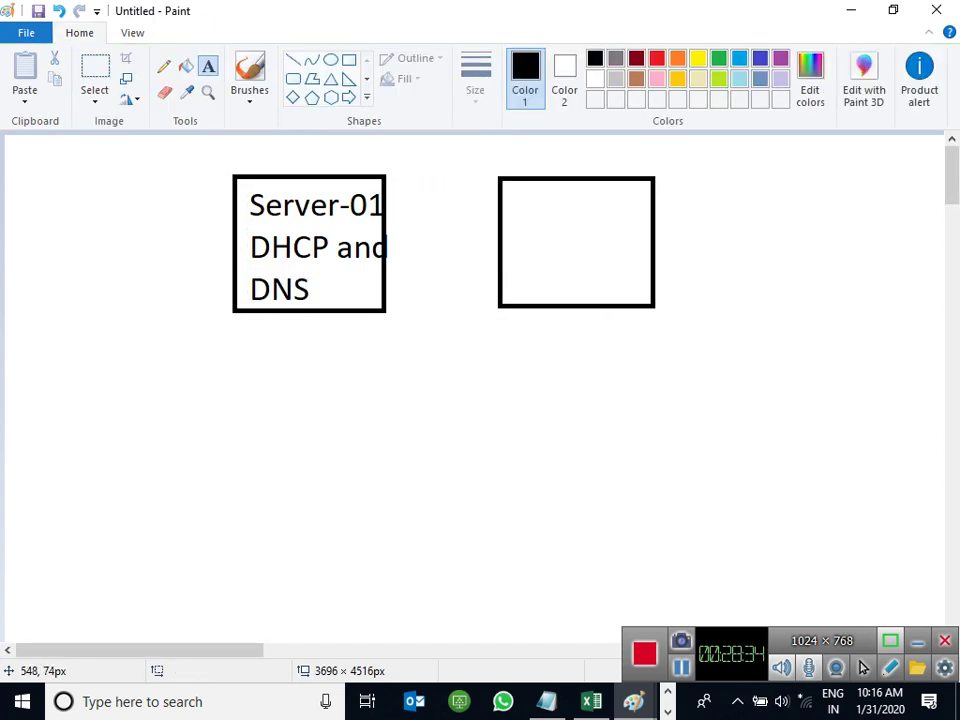
Type "Server-02" inside the right box, fixing a capitalization typo
click(516, 180)
text(SErv)
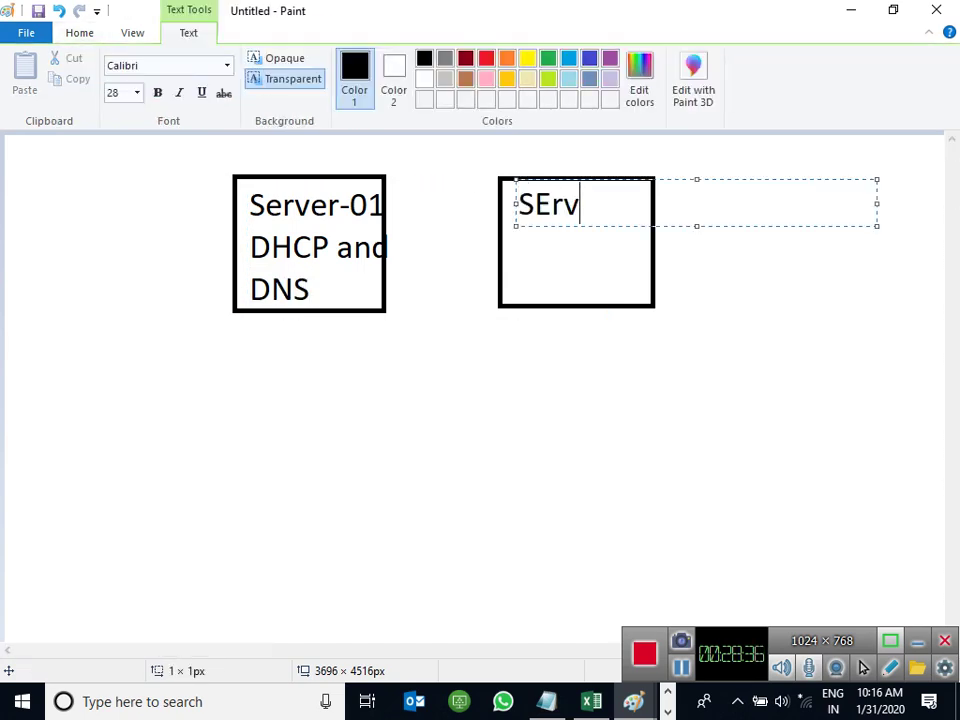
key(BackSpace)
key(BackSpace)
key(BackSpace)
text(erver)
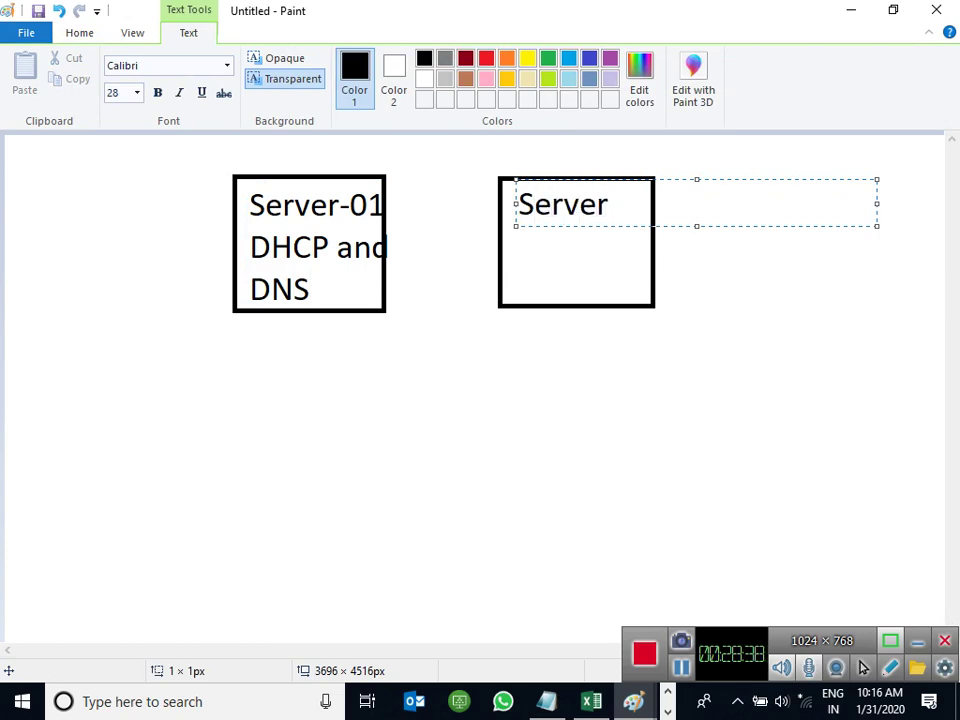
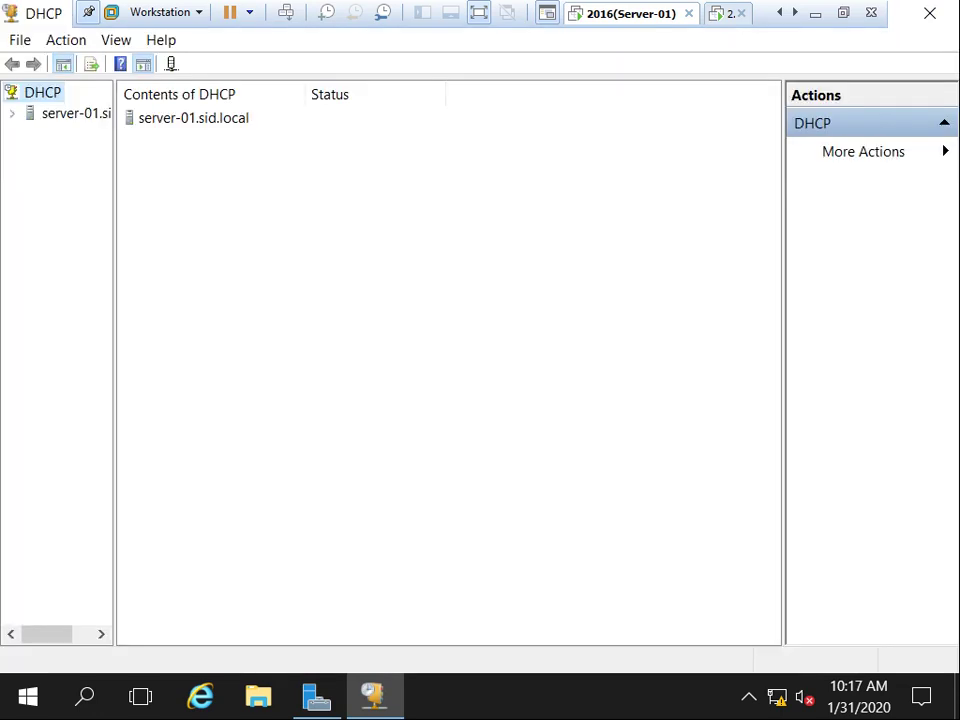
Widen the console tree and display the Pool-01 scope's Address Pool ranges
drag(115, 350, 268, 350)
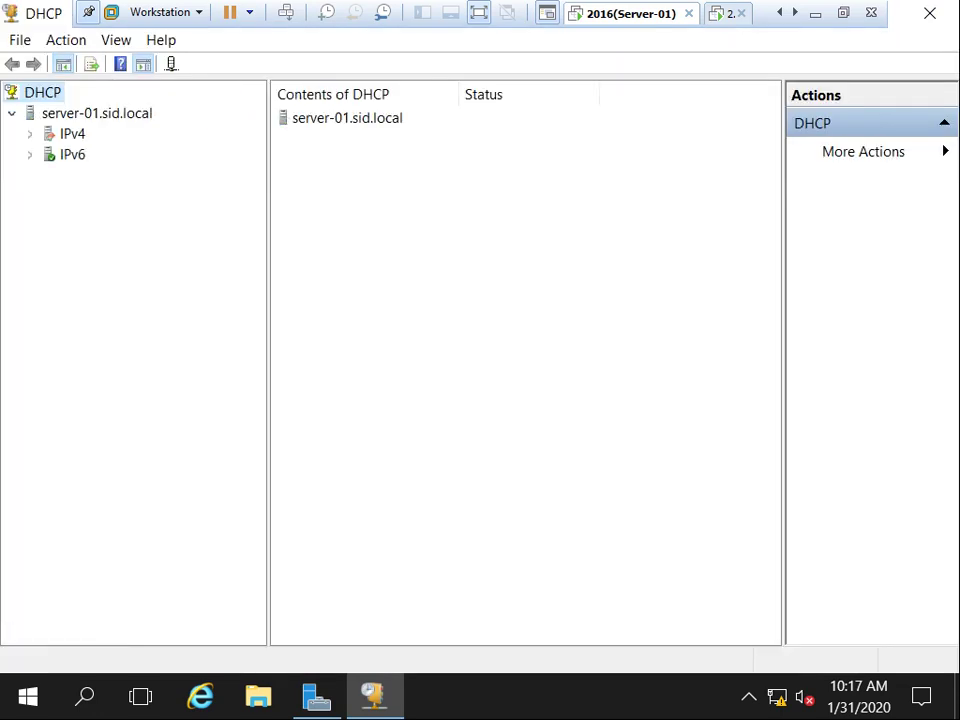
double_click(160, 175)
double_click(160, 175)
double_click(160, 175)
click(135, 195)
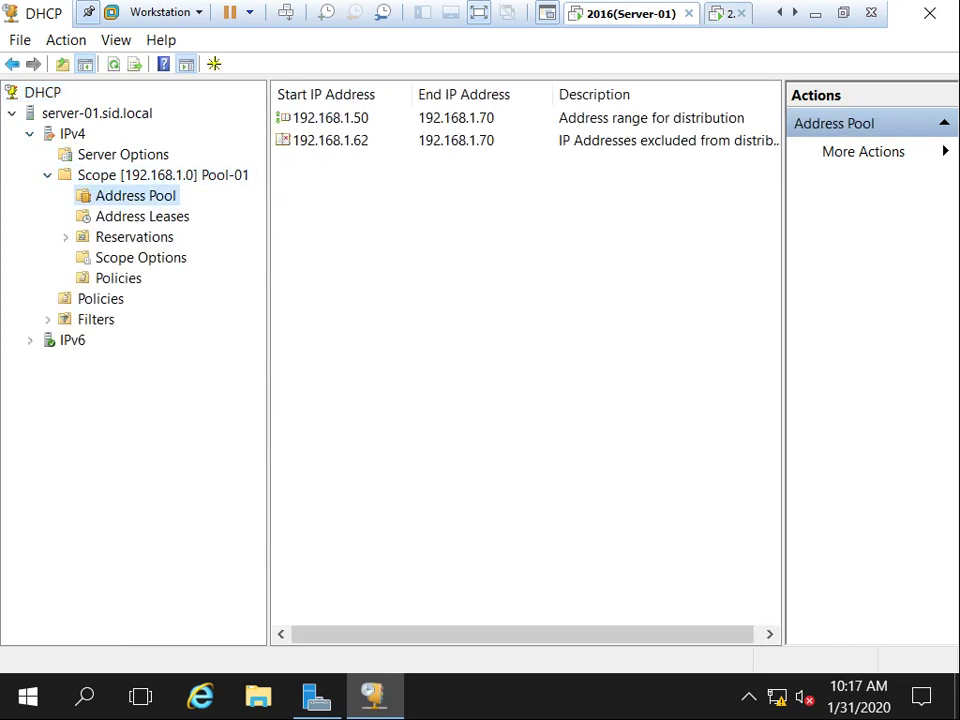
Delete the 192.168.1.62–192.168.1.70 exclusion range and recheck the address pool
right_click(287, 141)
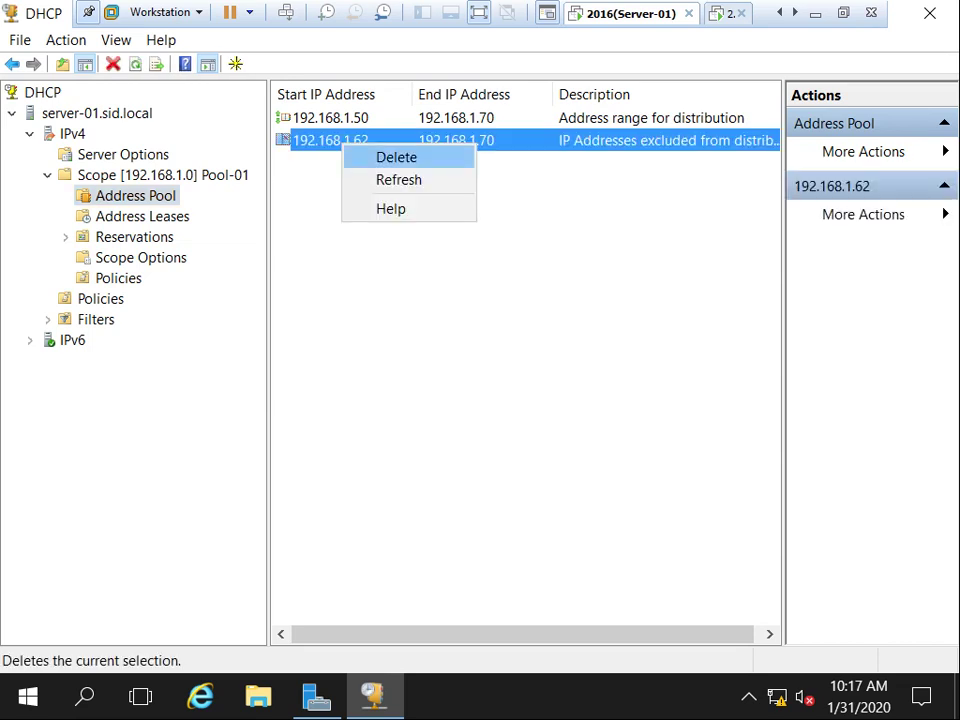
click(336, 156)
click(609, 433)
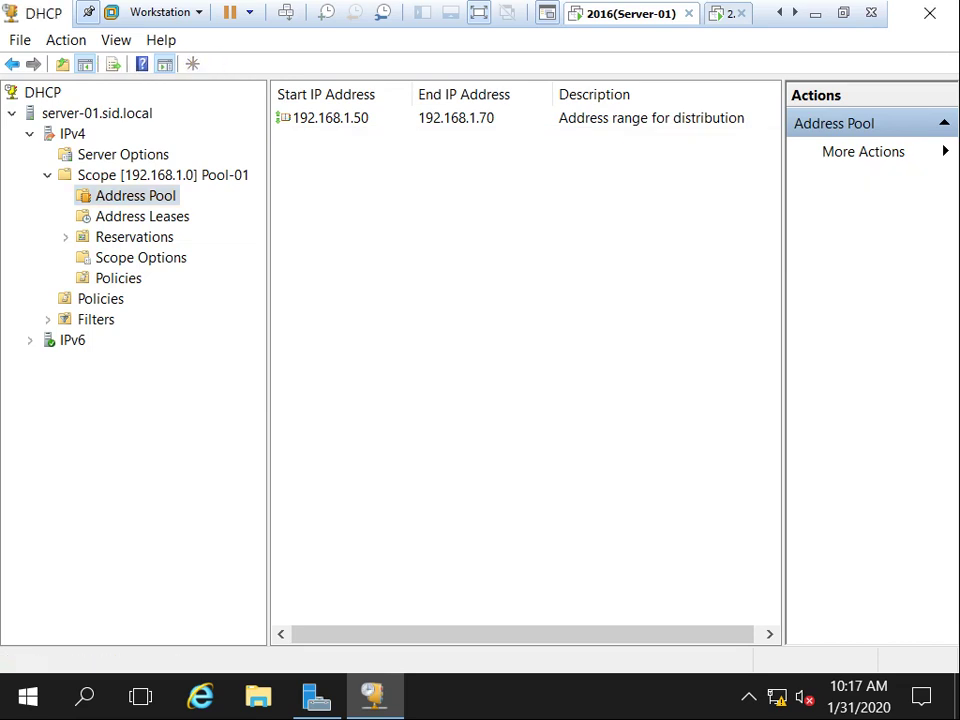
click(142, 216)
click(135, 195)
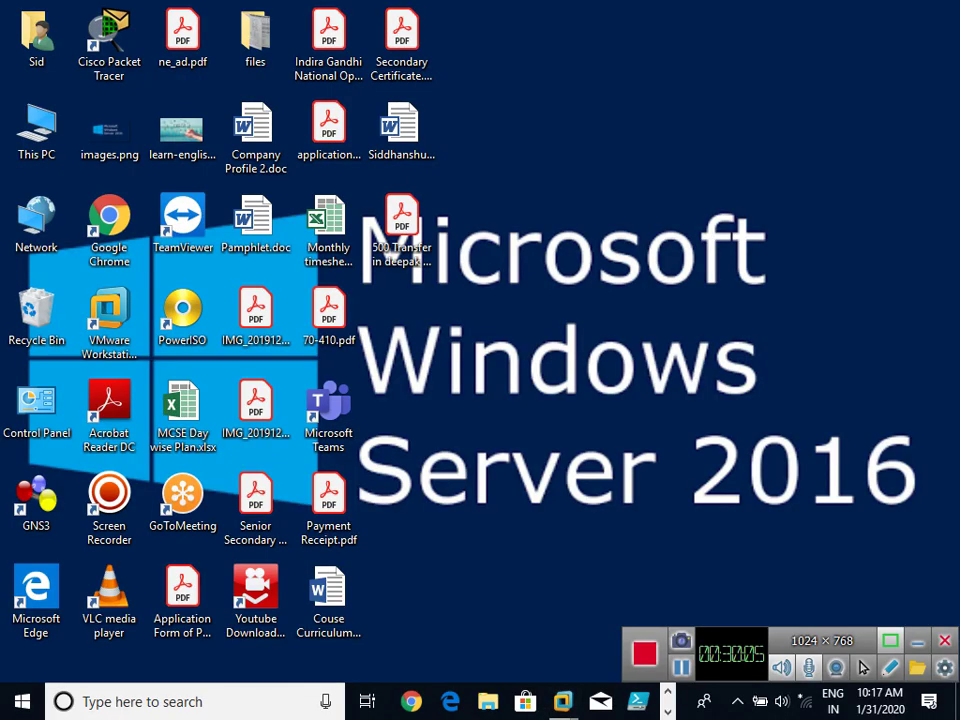
Bring up the Paint window showing the Server-01 and Server-02 diagram
click(667, 712)
mouse_move(633, 701)
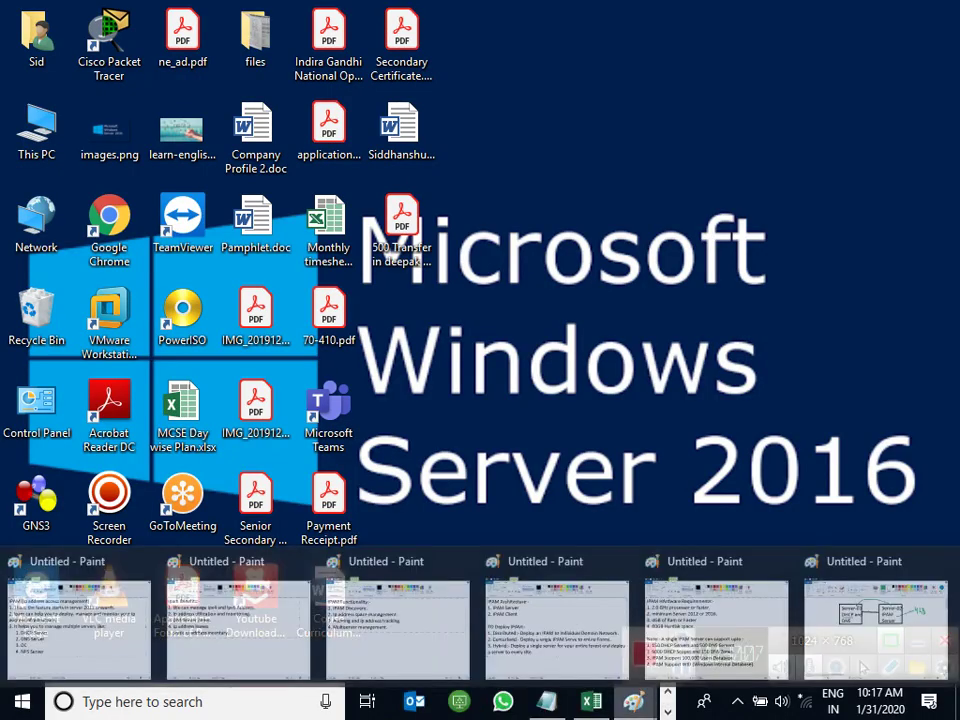
click(876, 615)
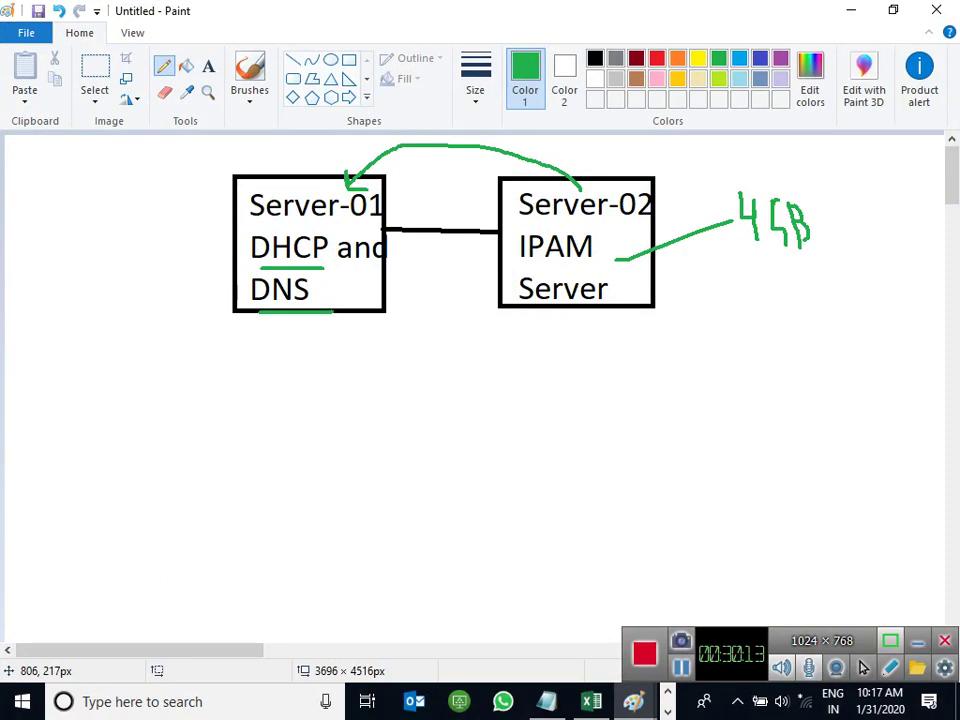
Return to the VMware window and switch to the Server-02 virtual machine
click(850, 10)
click(667, 712)
mouse_move(563, 701)
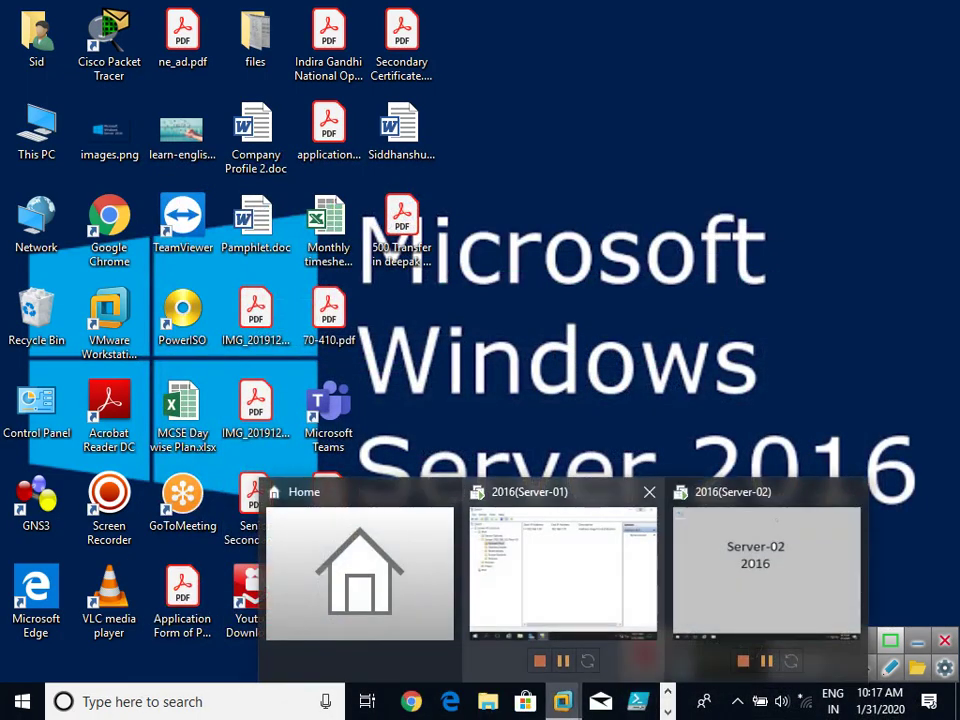
click(563, 575)
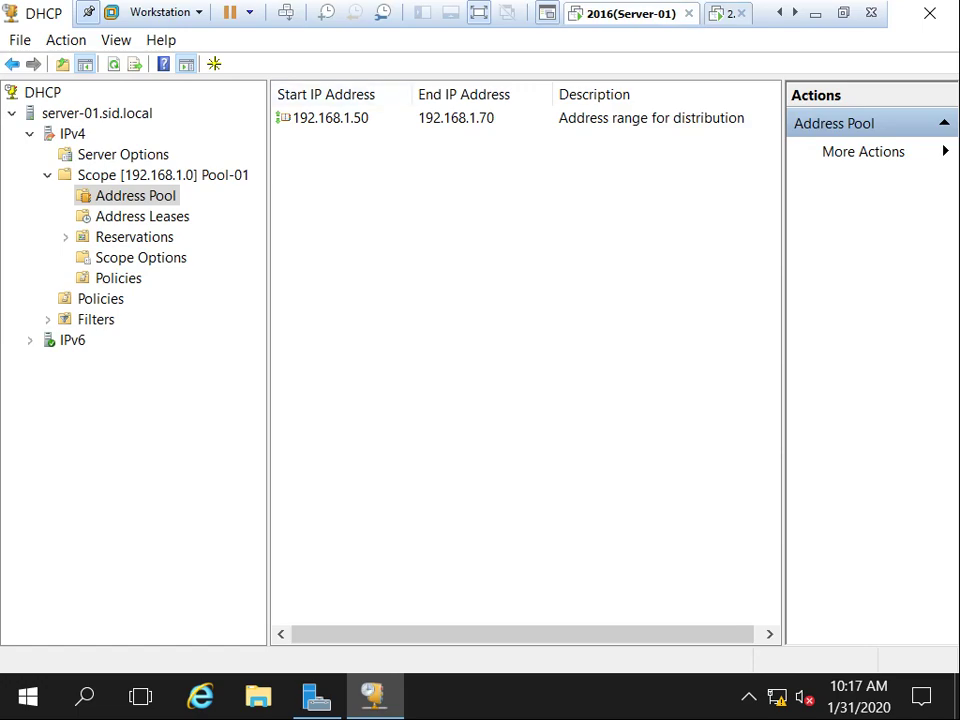
key(ctrl+alt+Right)
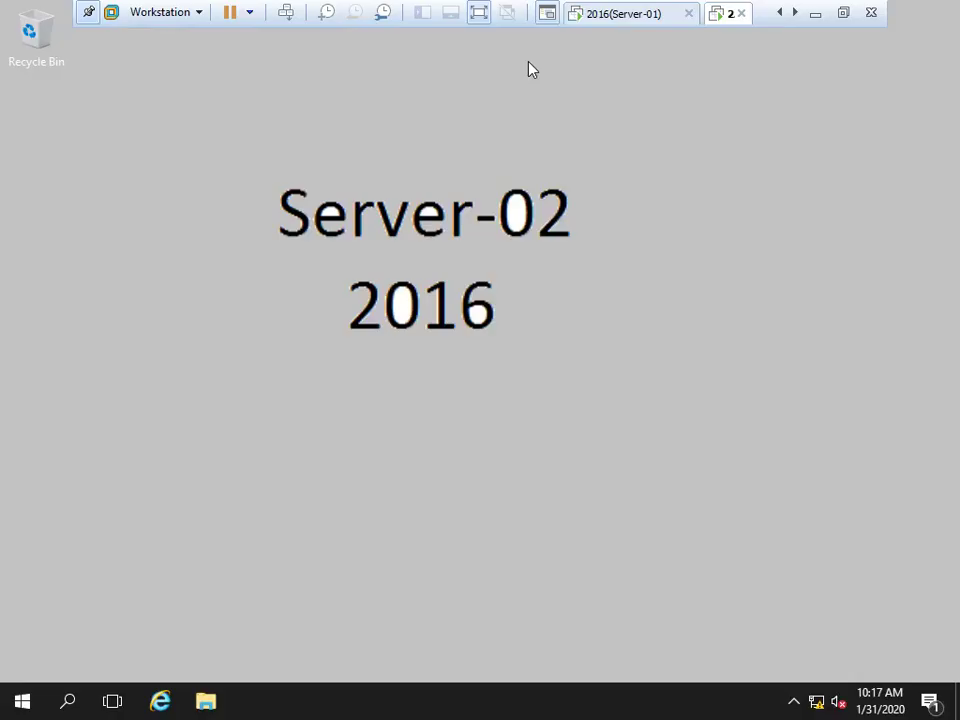
Launch Server Manager from the Server-02 Start menu
click(521, 327)
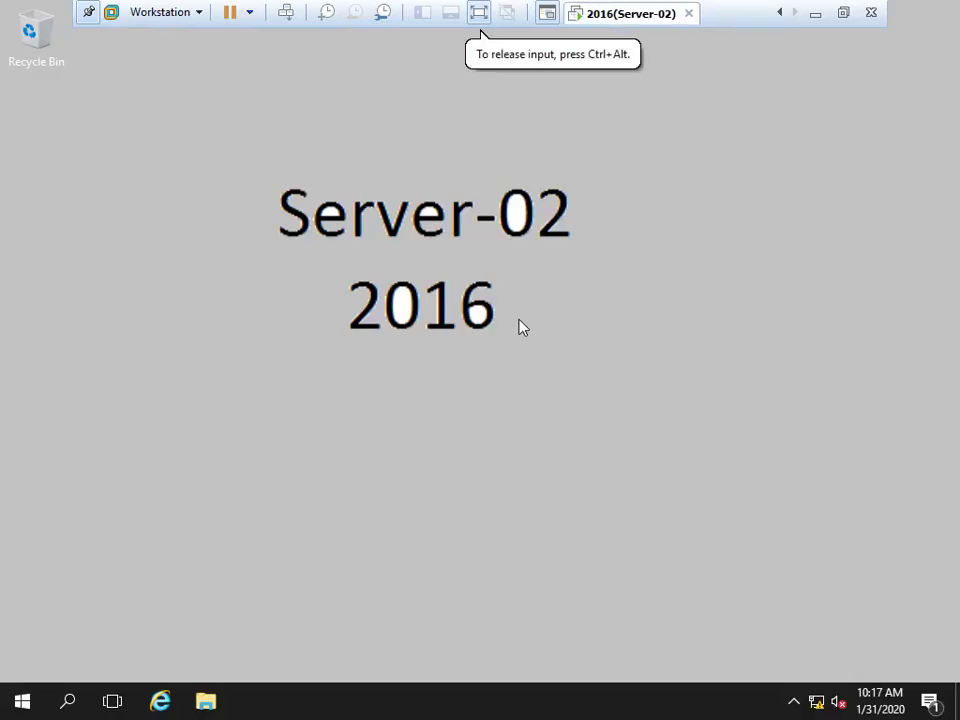
click(18, 705)
click(341, 201)
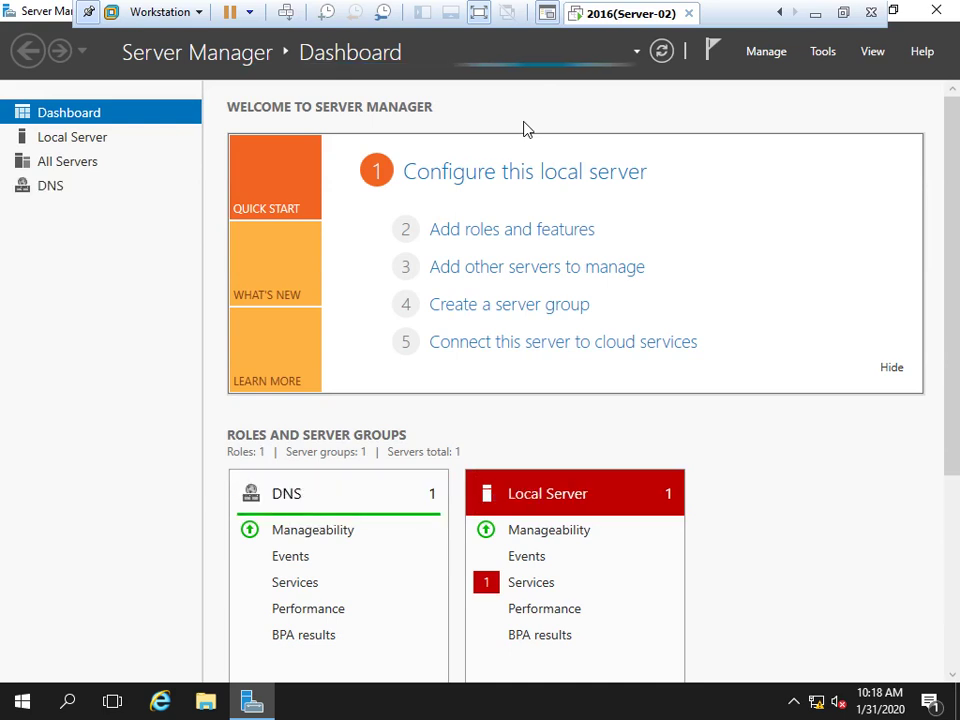
Open the Remove Roles and Features wizard and reach Server-02's Server Roles page
click(757, 58)
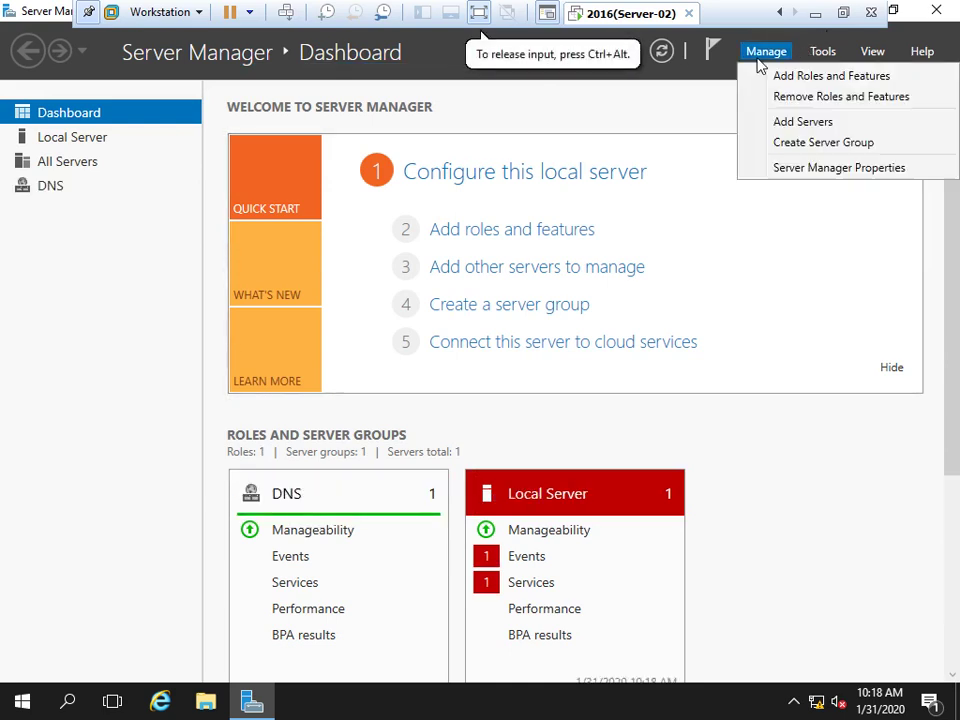
click(816, 98)
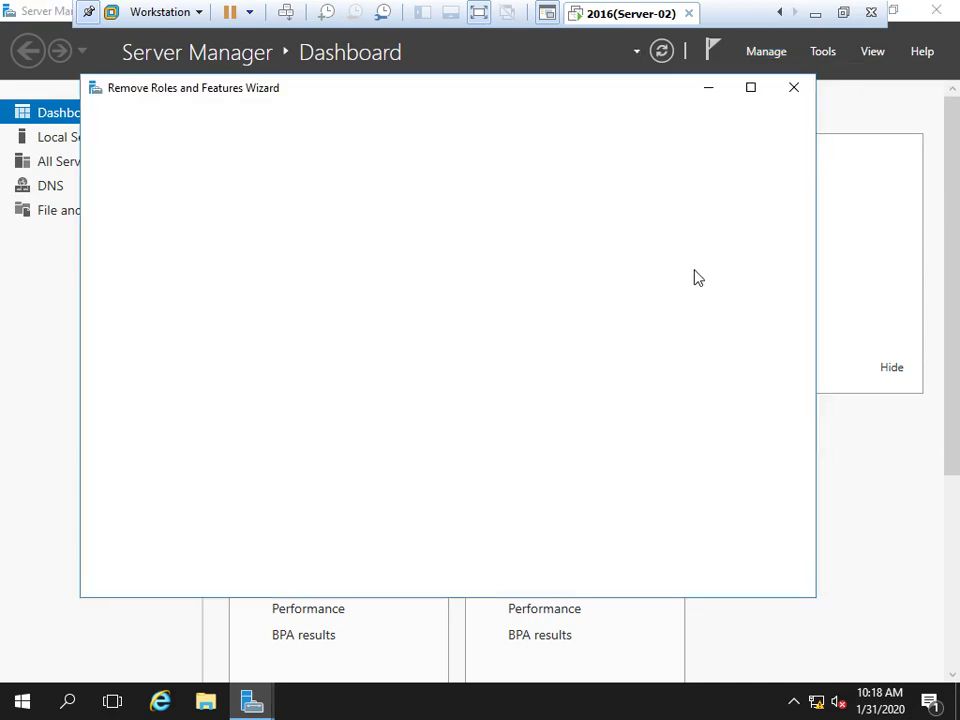
drag(469, 94, 499, 54)
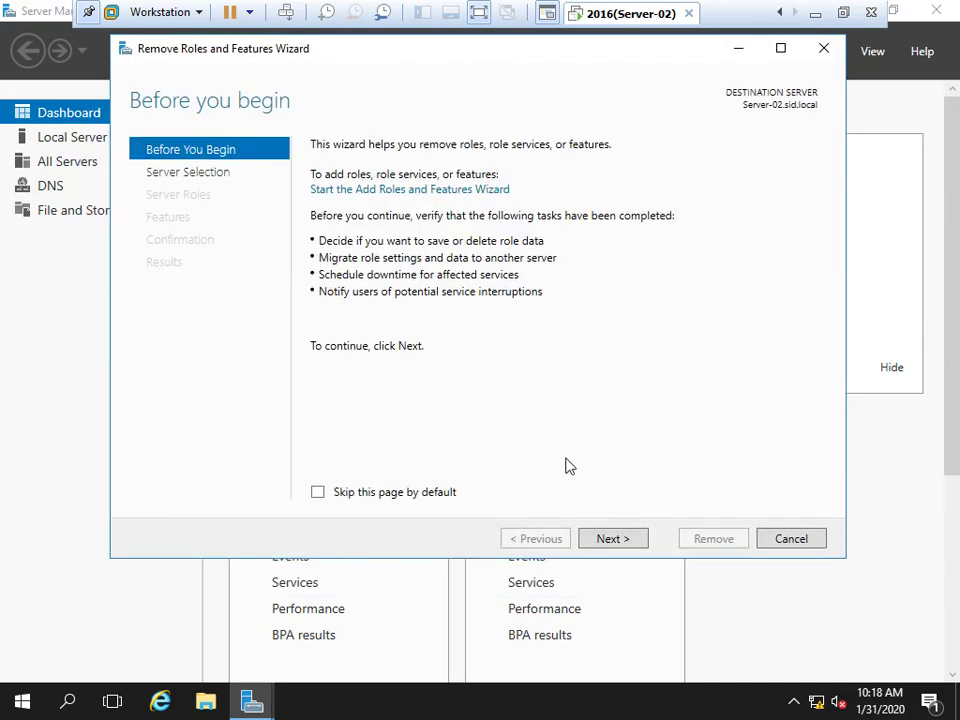
click(617, 540)
click(615, 548)
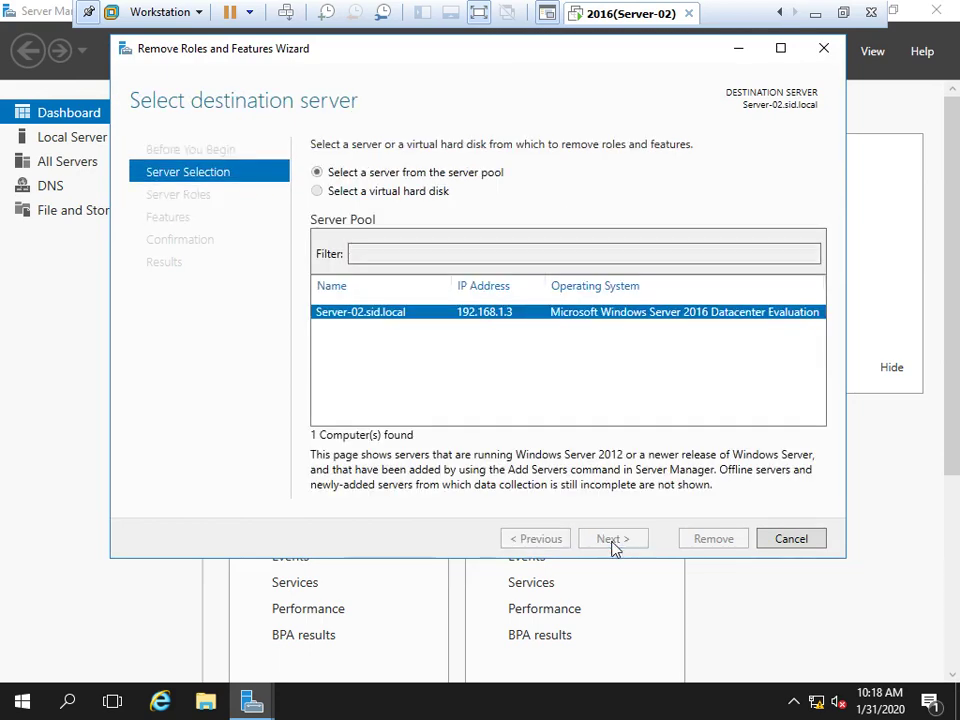
click(615, 548)
click(527, 545)
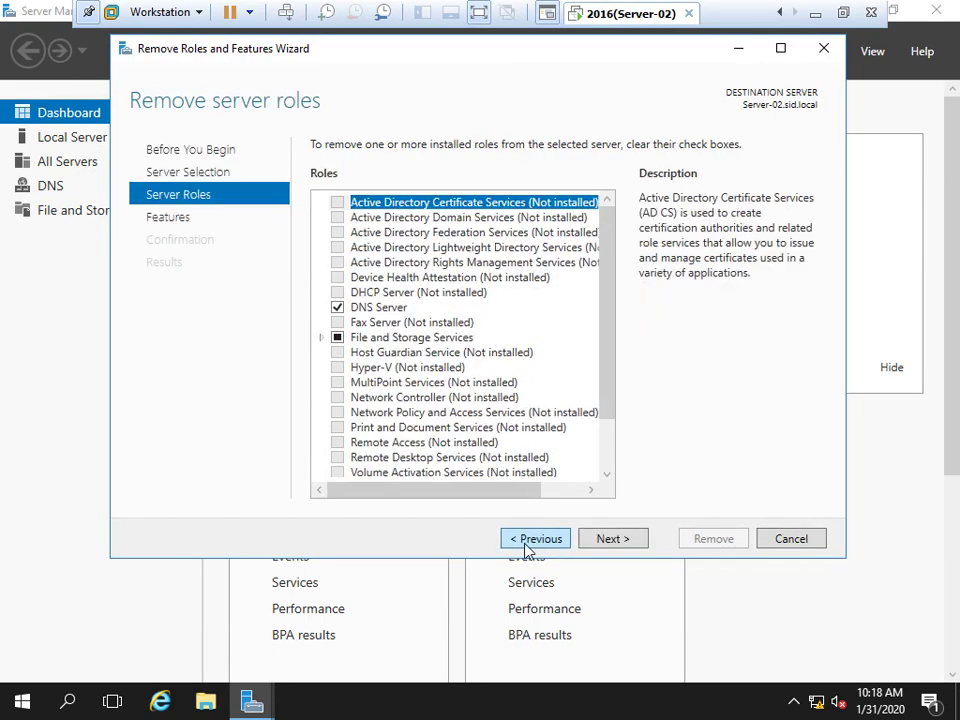
Clear the DNS Server role along with its DNS Server Tools
click(337, 307)
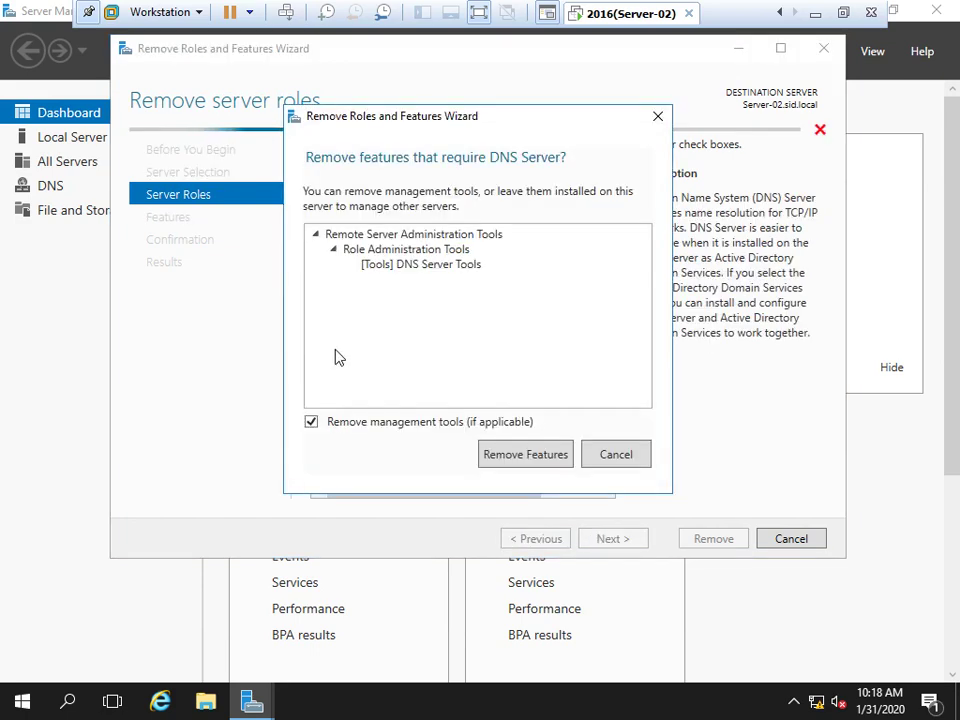
click(484, 452)
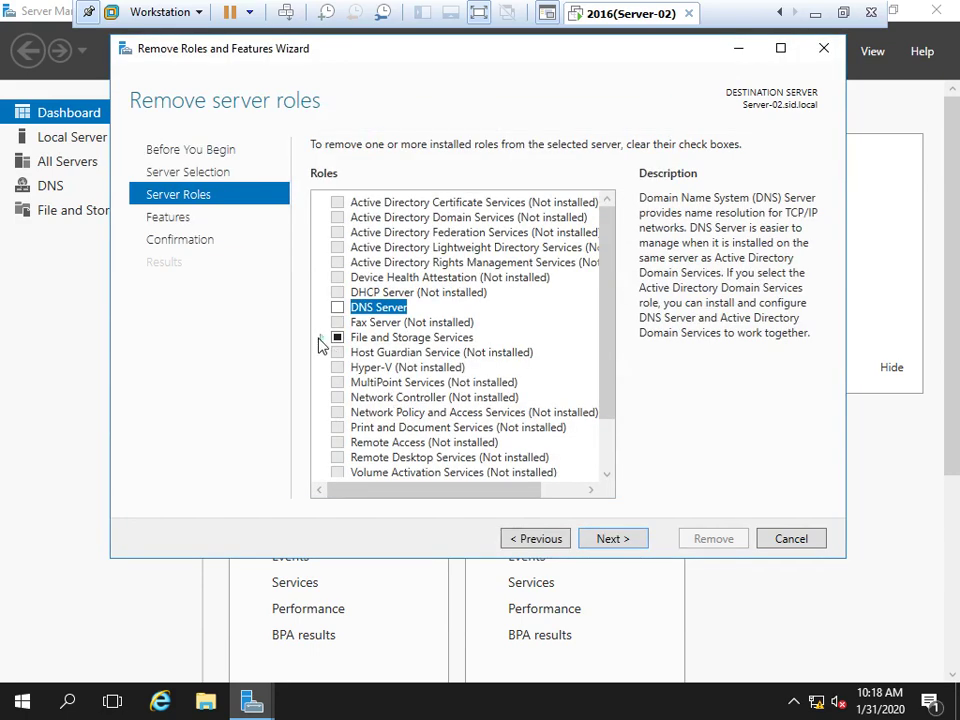
click(323, 340)
click(341, 352)
scroll(360, 425, down, 6)
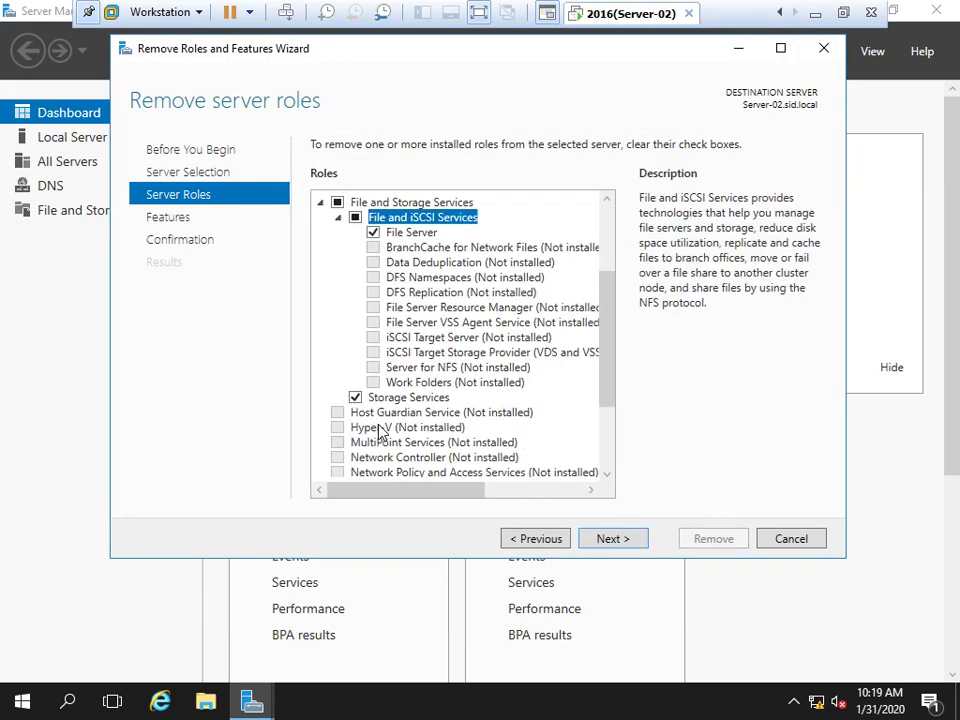
Enable automatic restart on the confirmation page and start the removal
click(613, 540)
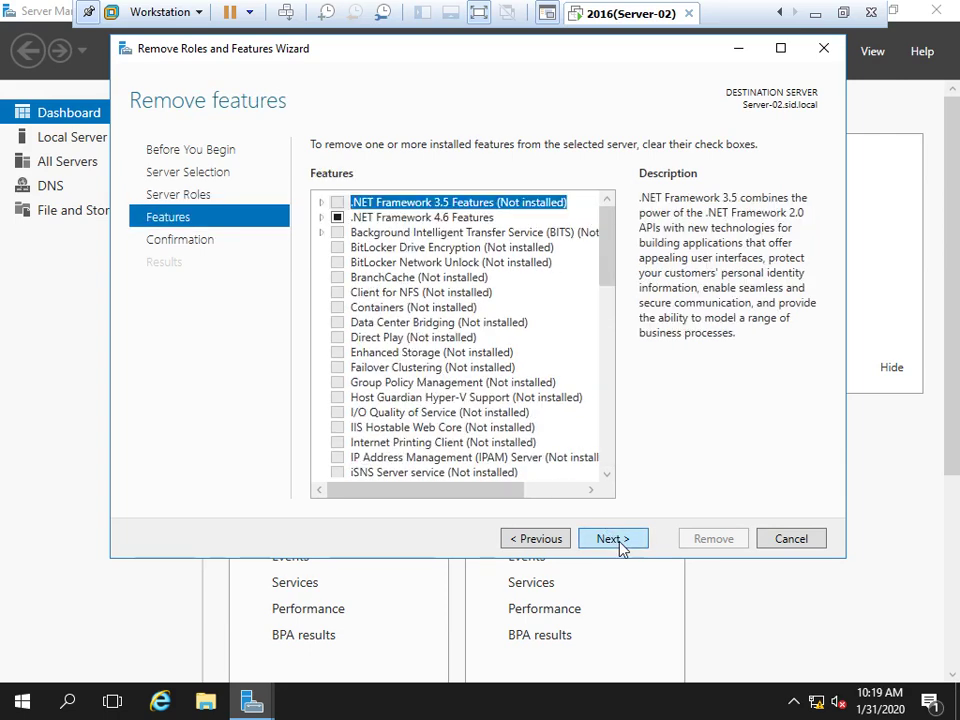
click(619, 546)
click(350, 176)
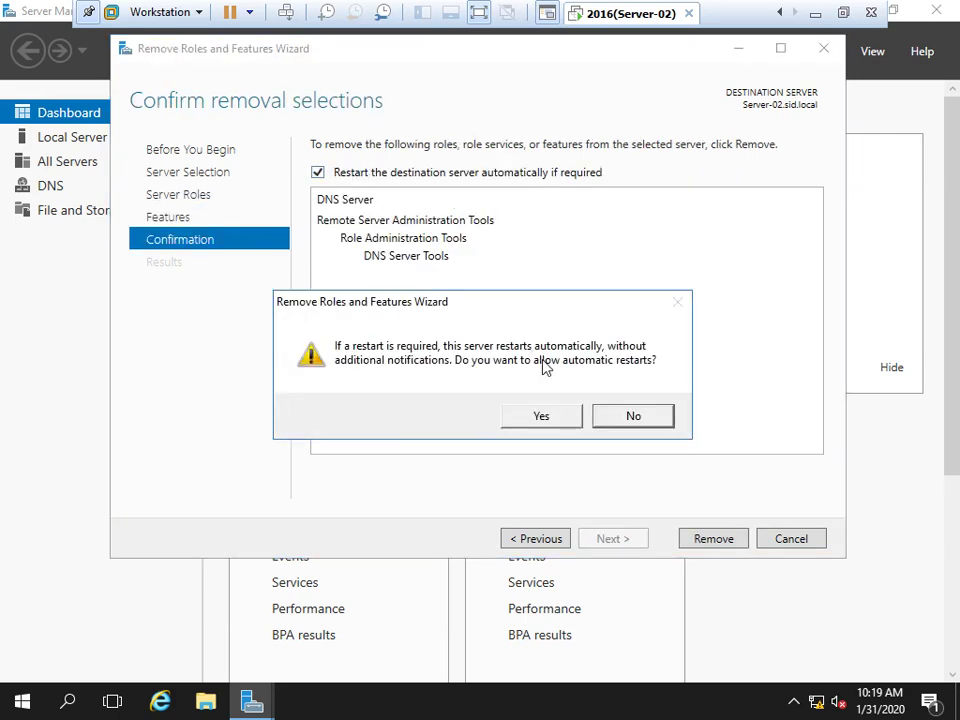
click(540, 416)
click(707, 538)
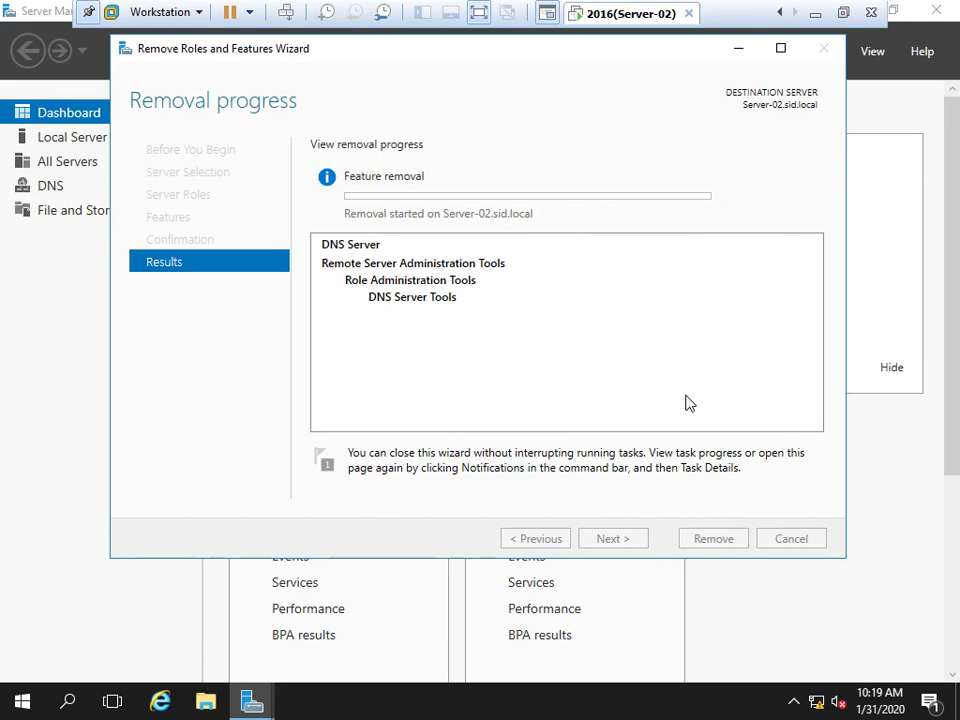
Clear all Action Center notifications while the DNS removal runs
drag(450, 51, 451, 66)
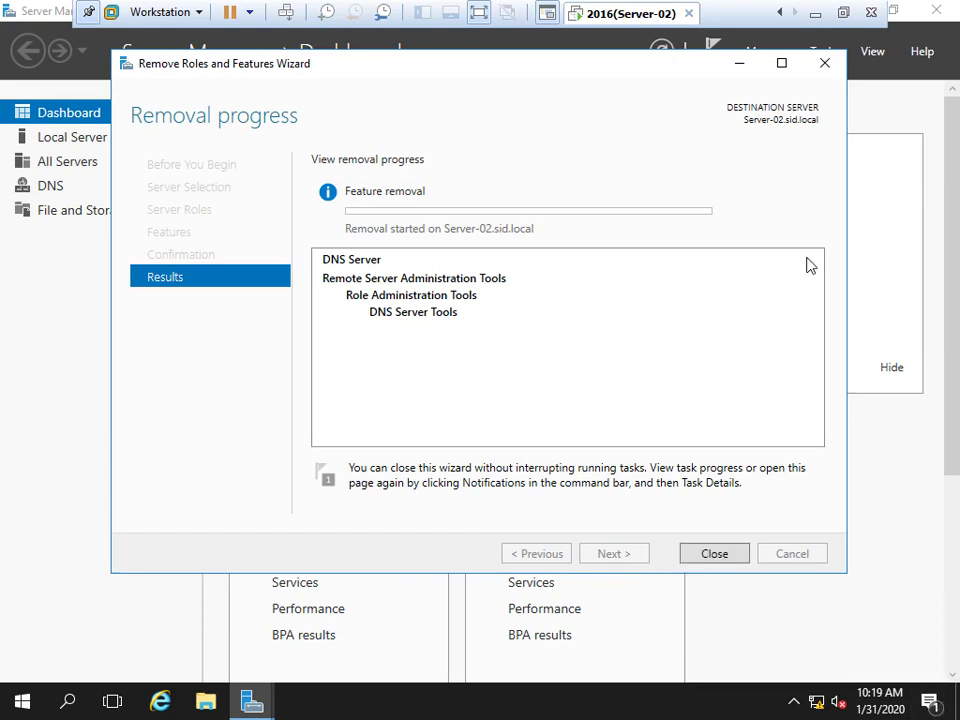
key(super+a)
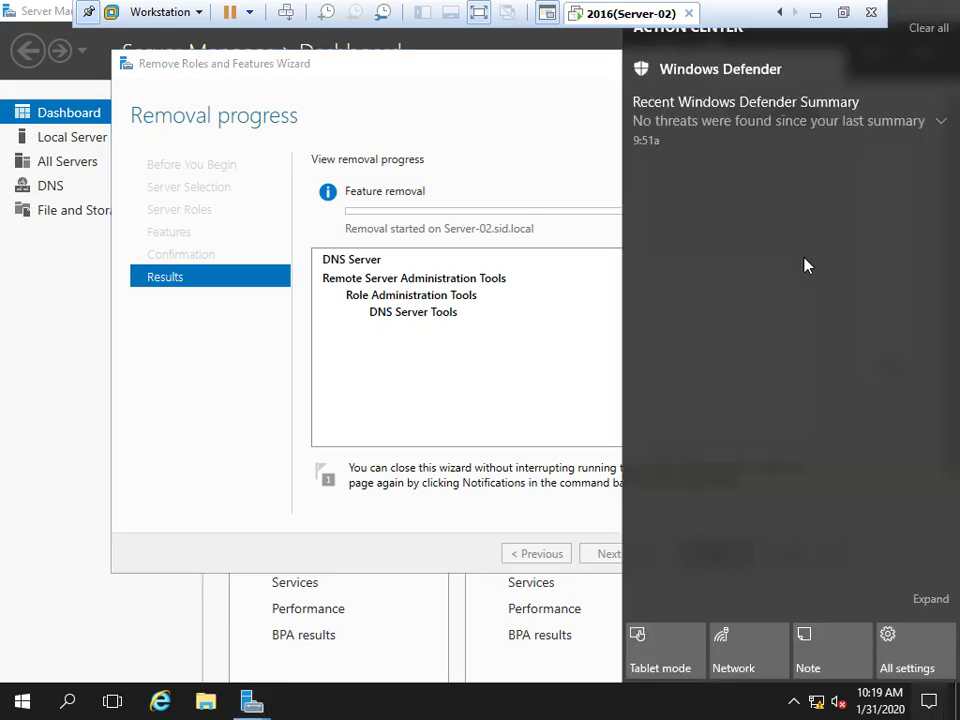
click(932, 27)
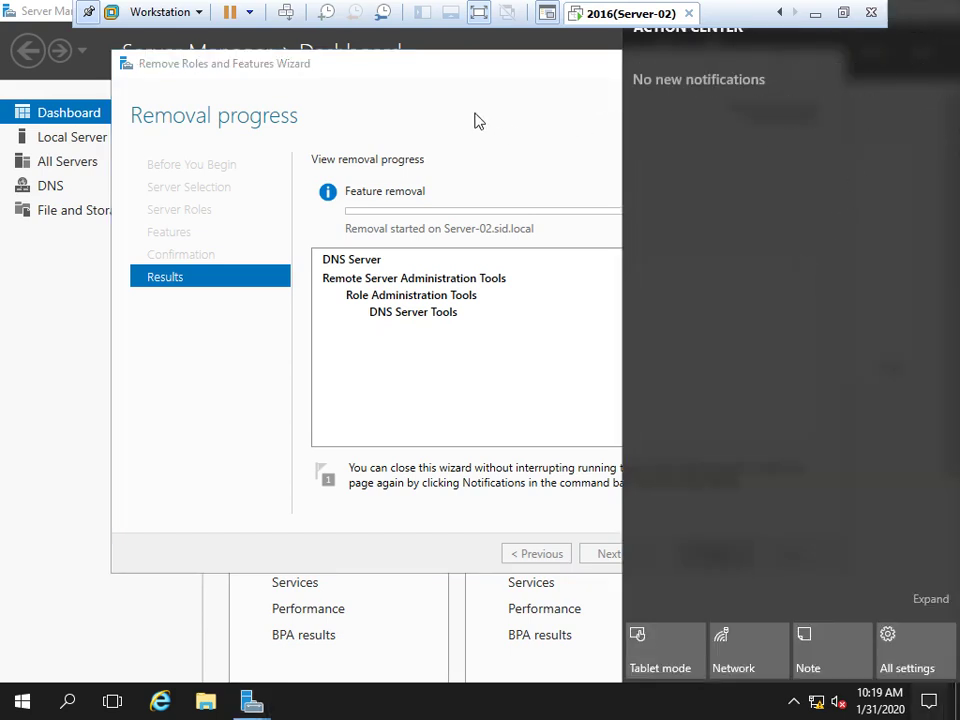
click(474, 120)
Check the Server-01 tab, then return Server-02 to full screen as it restarts
click(843, 12)
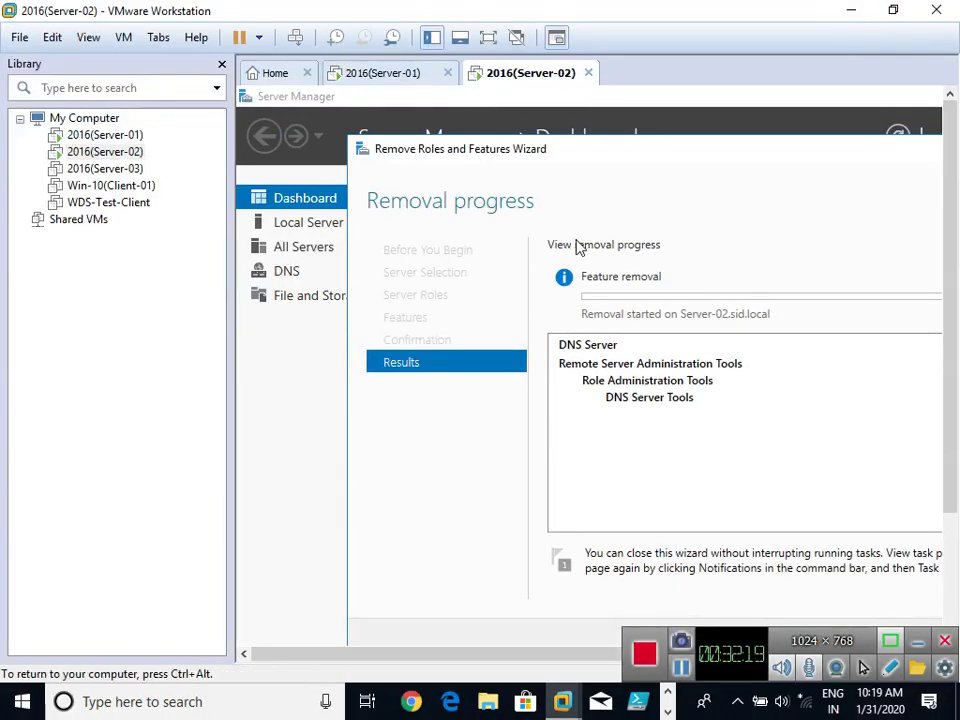
click(385, 73)
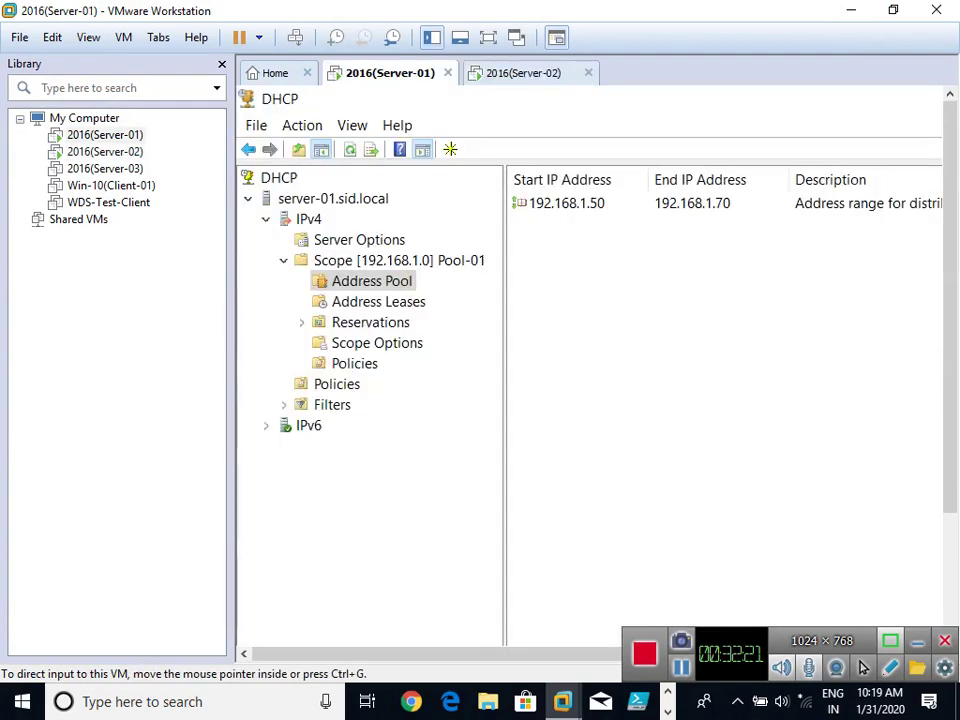
click(522, 73)
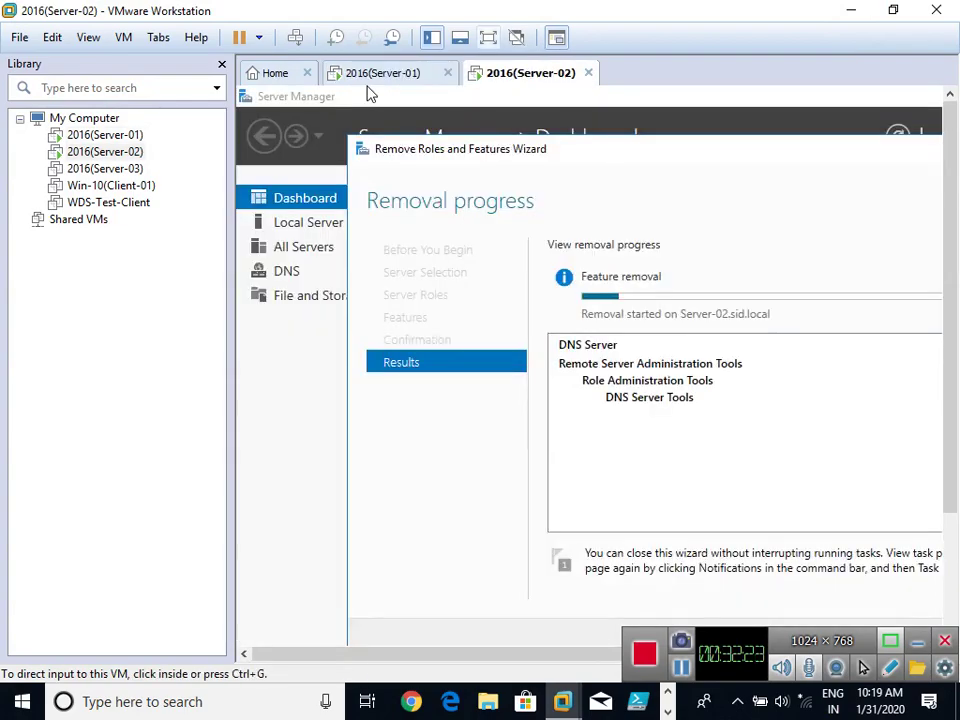
key(ctrl+alt+Return)
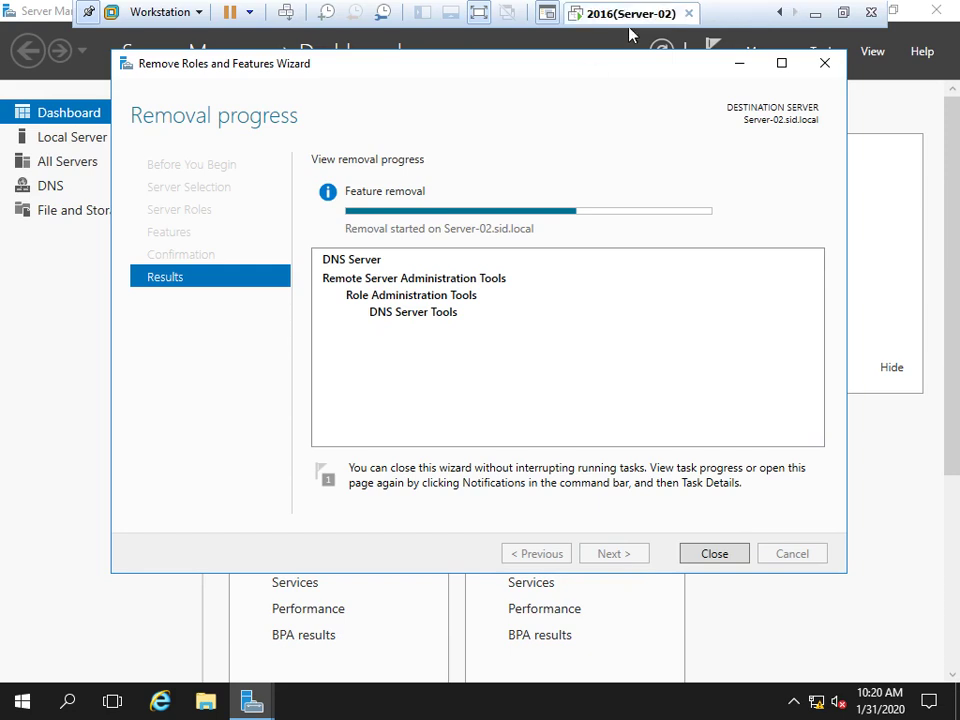
click(591, 113)
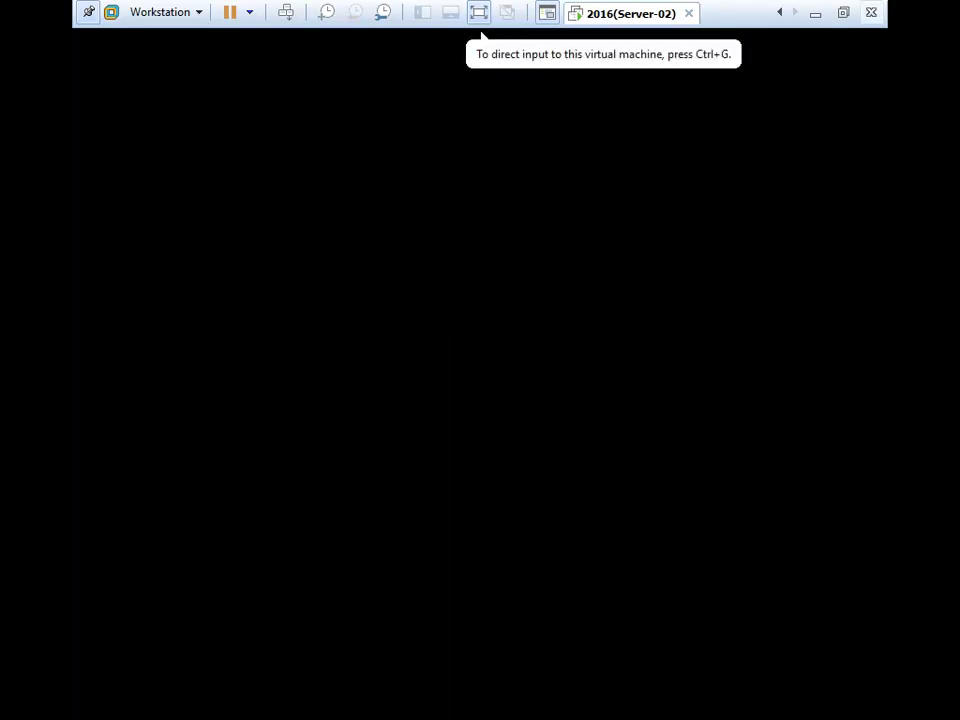
Dismiss the host notification and keep Server-02 full screen until its lock screen appears
click(478, 12)
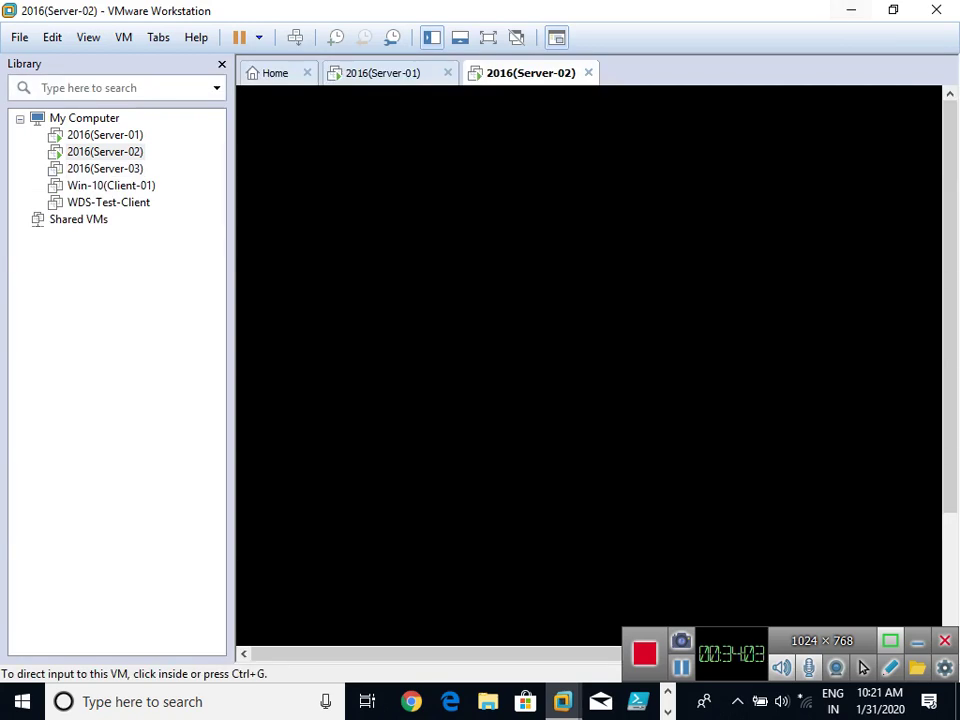
key(super+a)
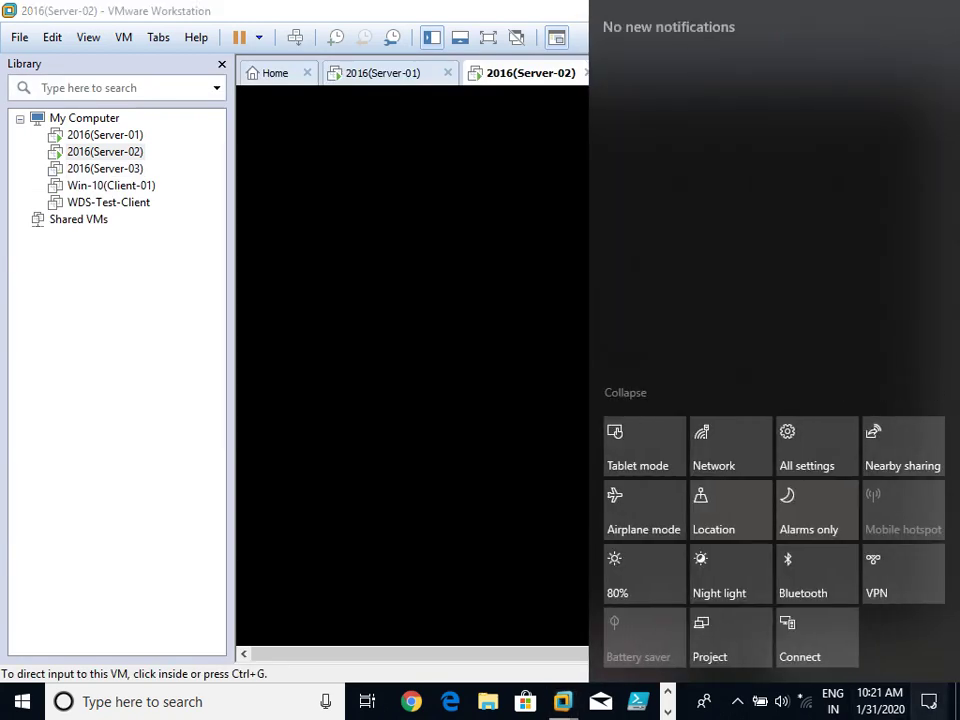
key(Escape)
click(484, 37)
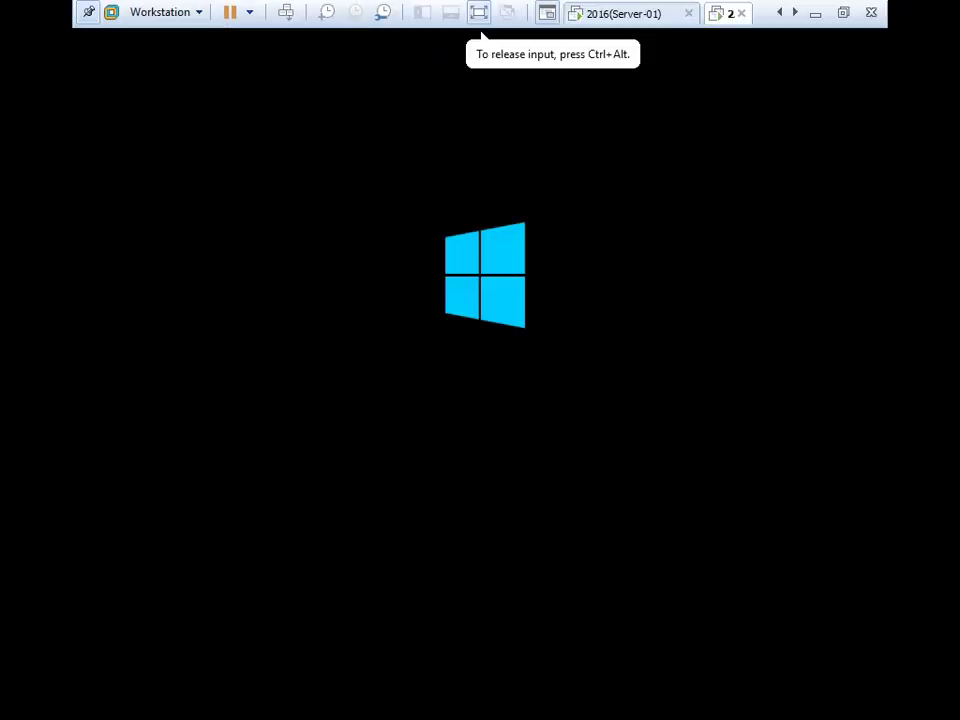
key(ctrl+alt)
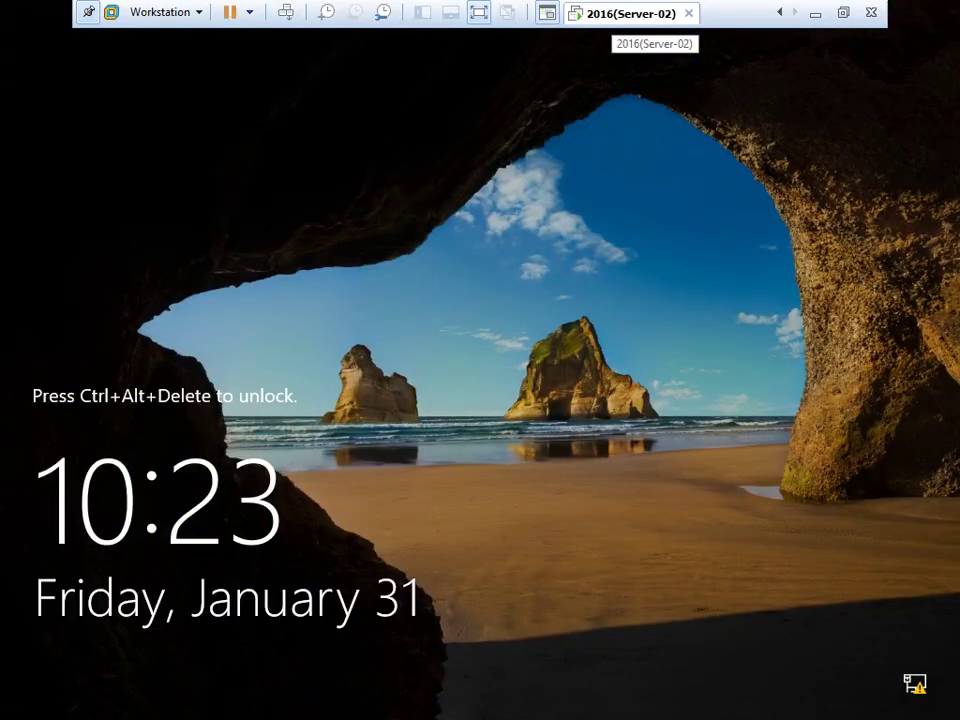
Unlock Server-02 with Ctrl+Alt+Insert and sign in using the administrator password
click(604, 424)
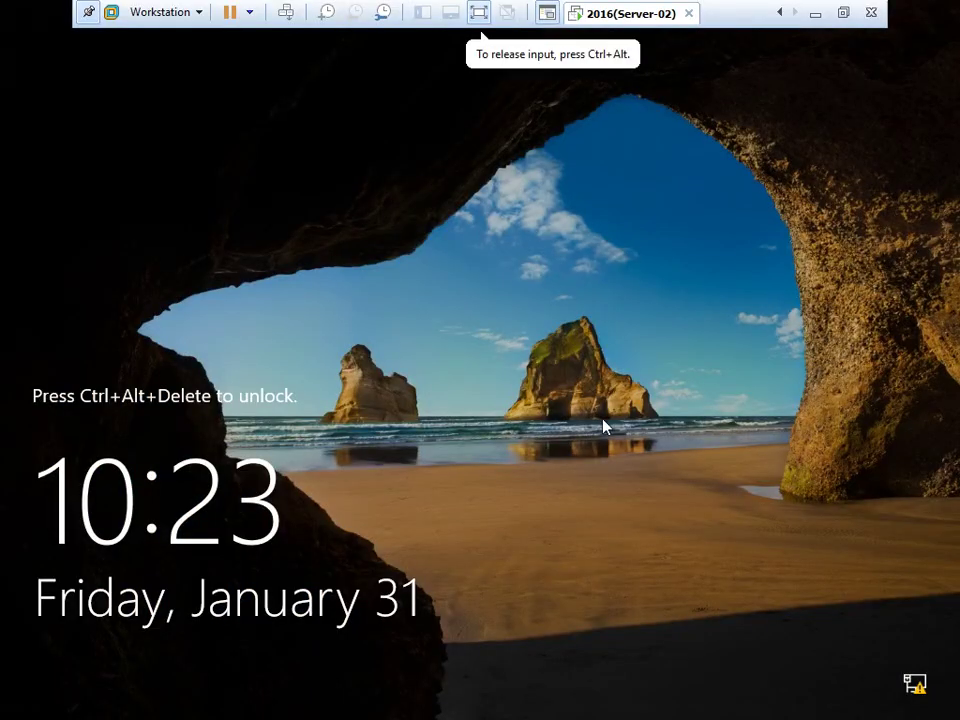
key(ctrl+alt+Insert)
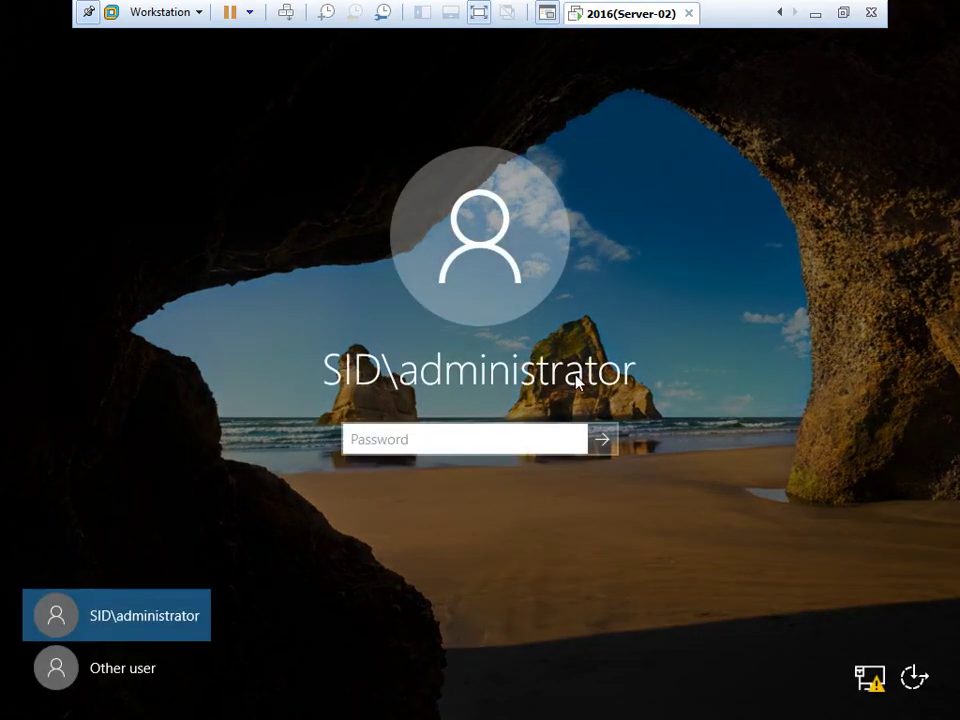
click(454, 448)
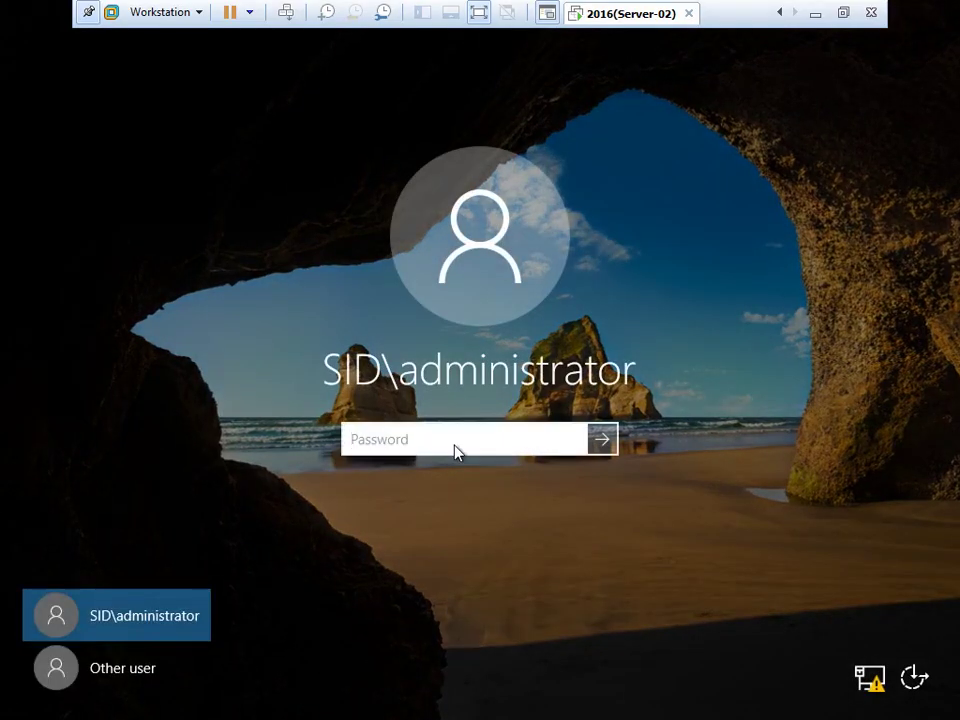
text(•••••••)
key(Return)
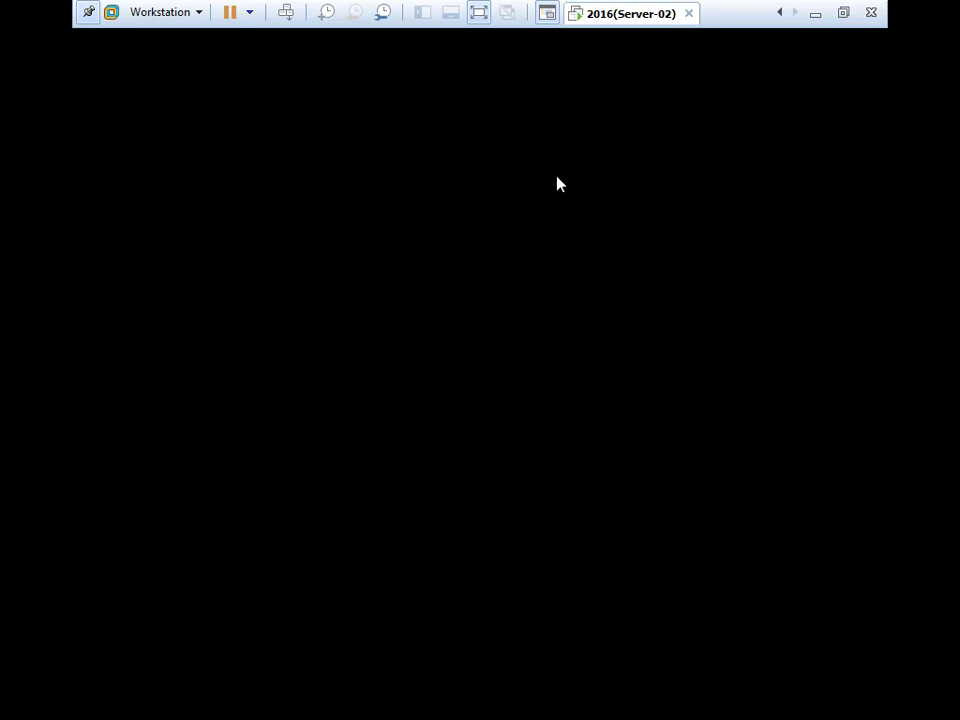
click(843, 13)
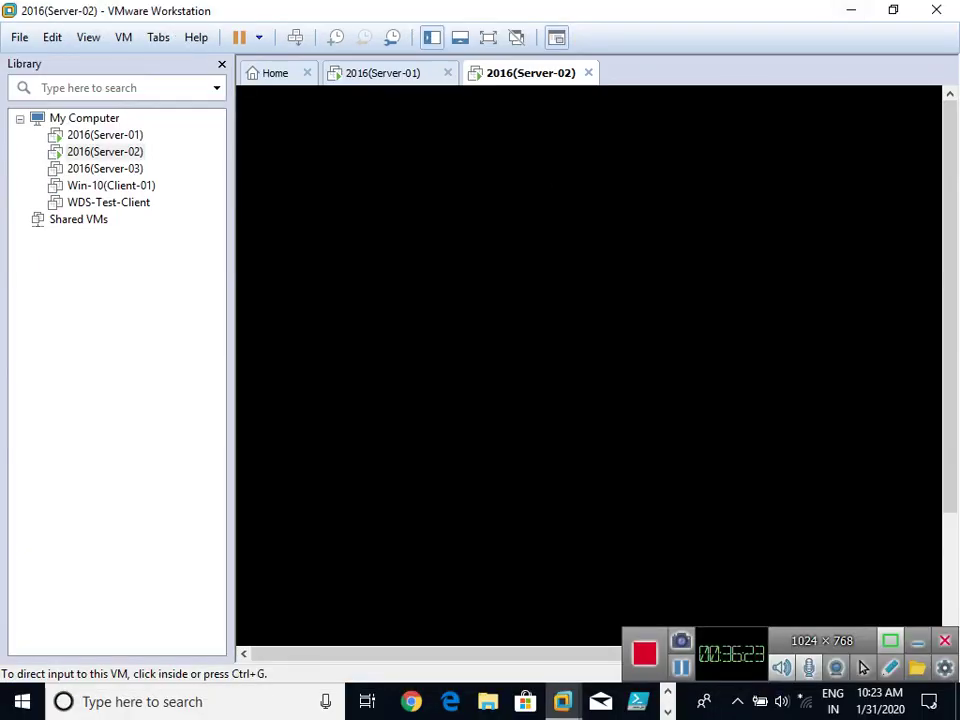
On Server-01, review Local Server properties full screen, then maximize the DHCP console
click(390, 72)
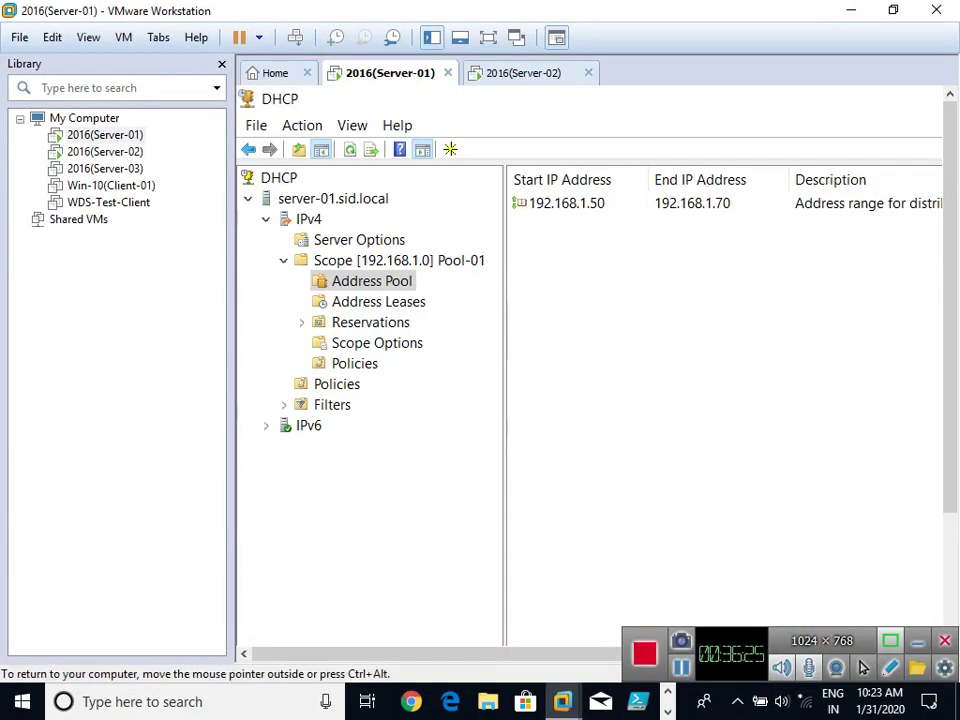
drag(400, 99, 472, 153)
click(326, 256)
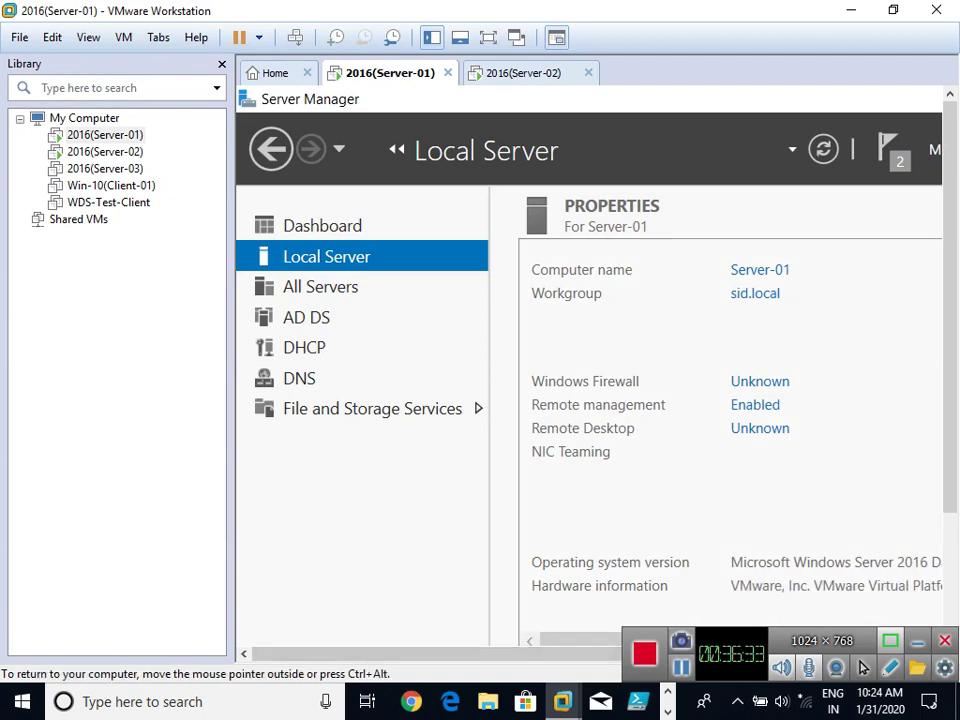
key(ctrl+alt+Return)
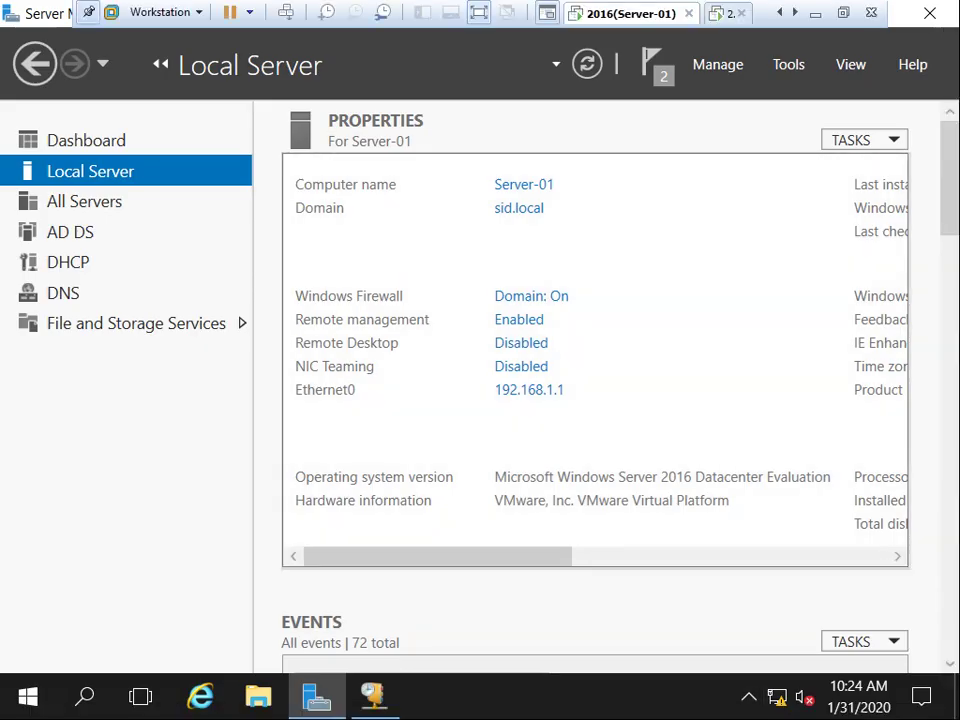
scroll(595, 350, right, 5)
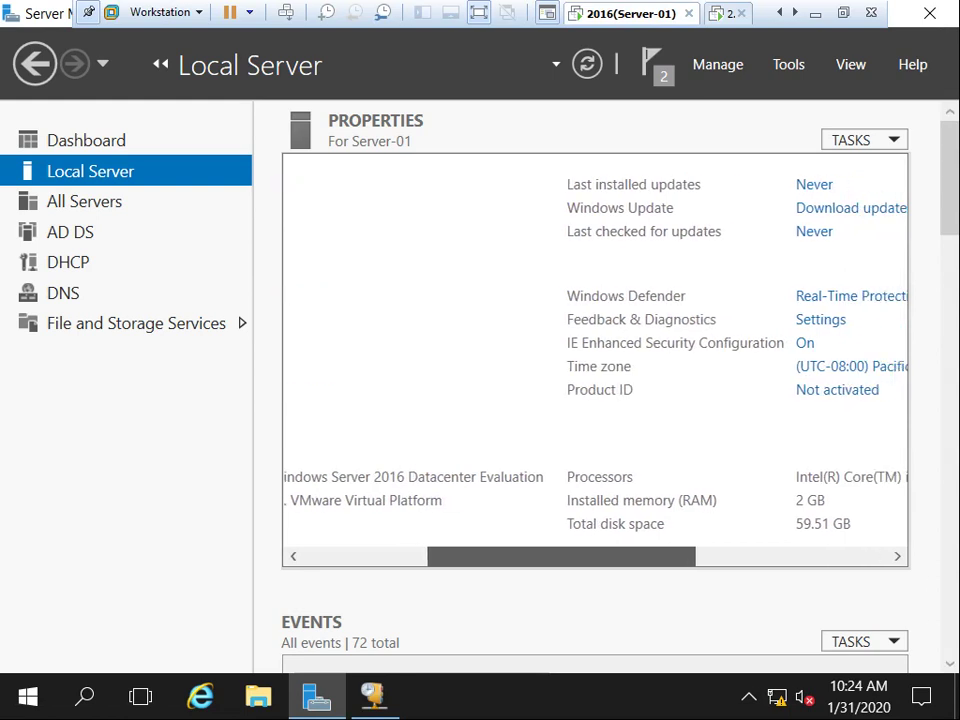
scroll(595, 350, right, 2)
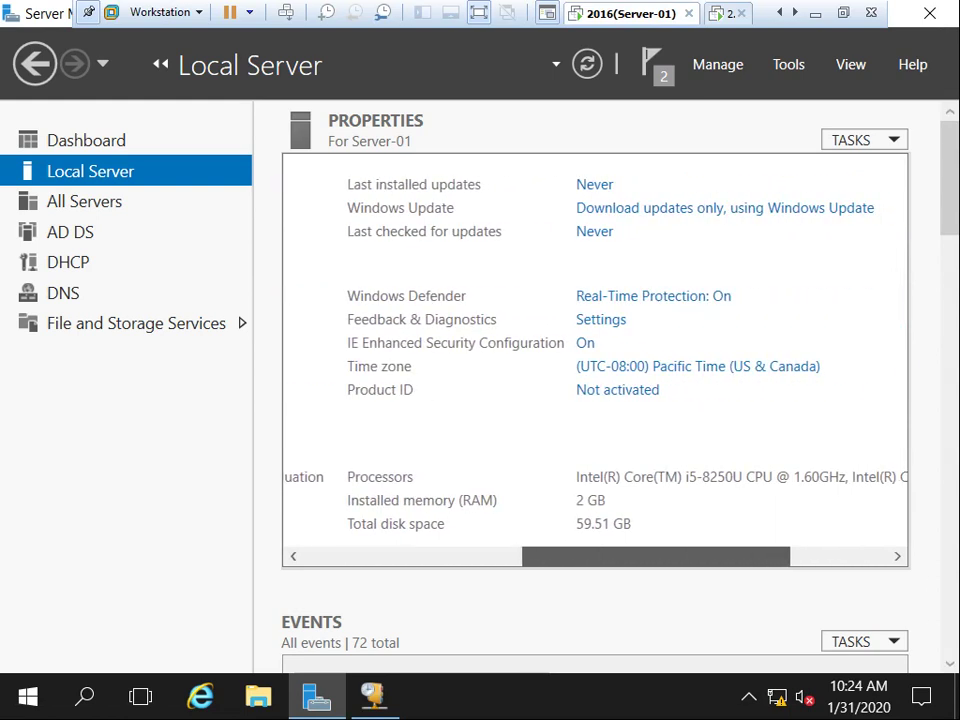
scroll(595, 350, right, 3)
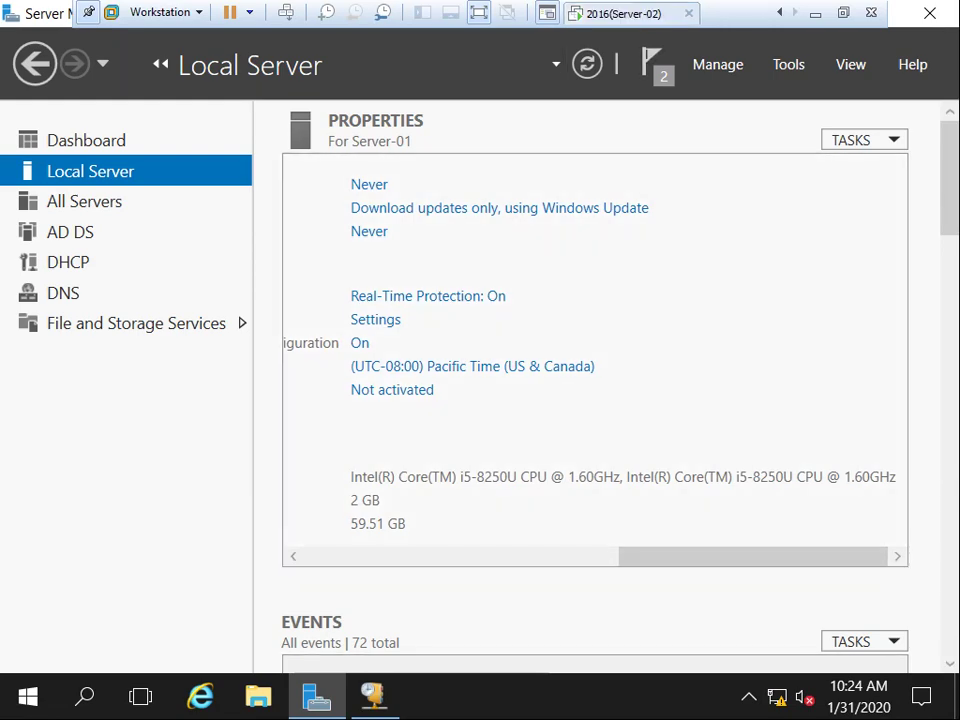
key(super+Up)
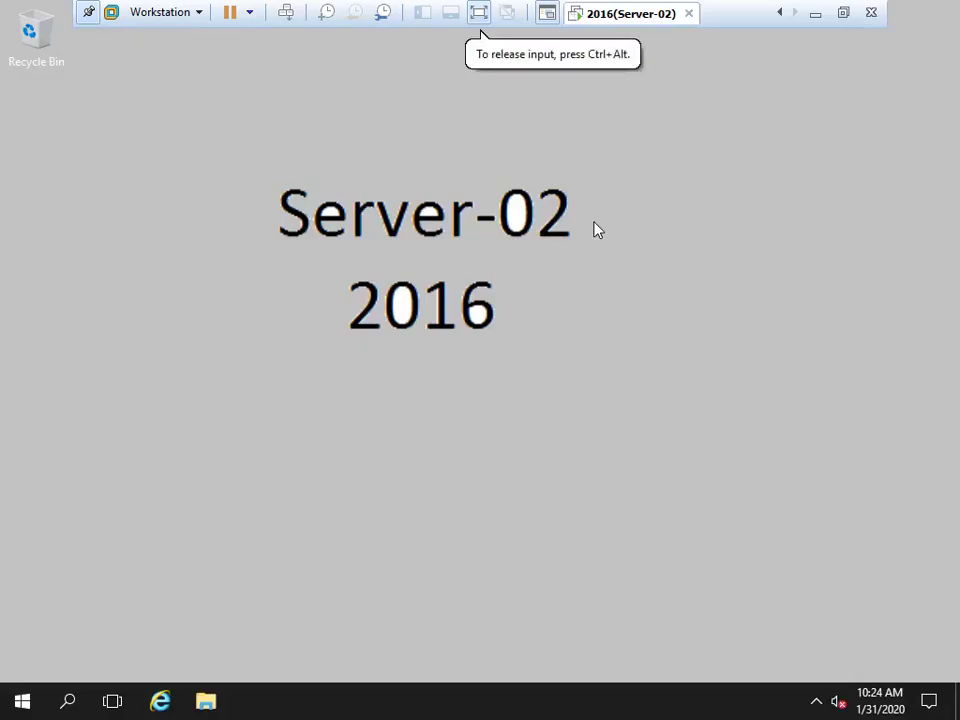
Refresh the Server-02 desktop three times from its shortcut menu
right_click(594, 224)
click(669, 279)
right_click(633, 195)
click(684, 251)
right_click(598, 160)
click(658, 220)
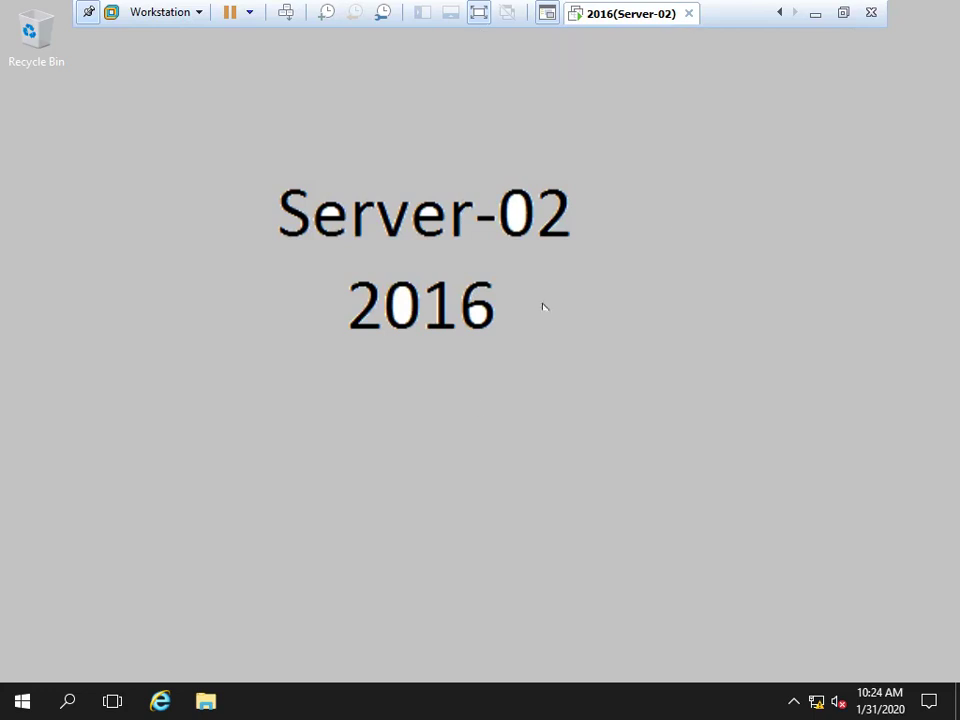
Launch Server Manager, confirm DNS removal succeeded on Server-02.sid.local, and close the wizard
click(20, 705)
click(334, 162)
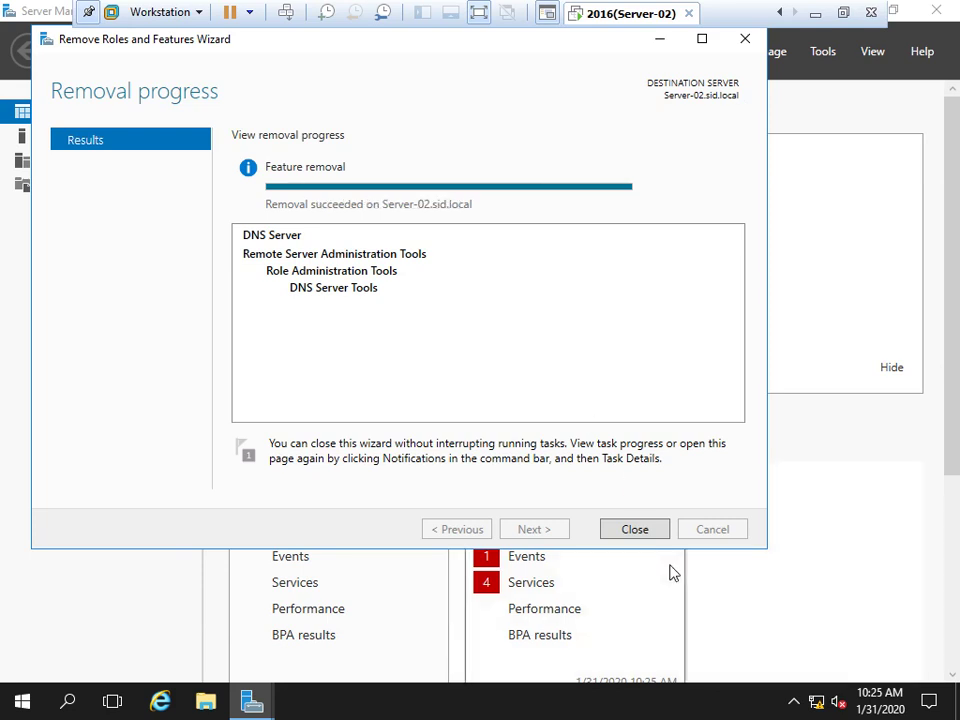
click(632, 537)
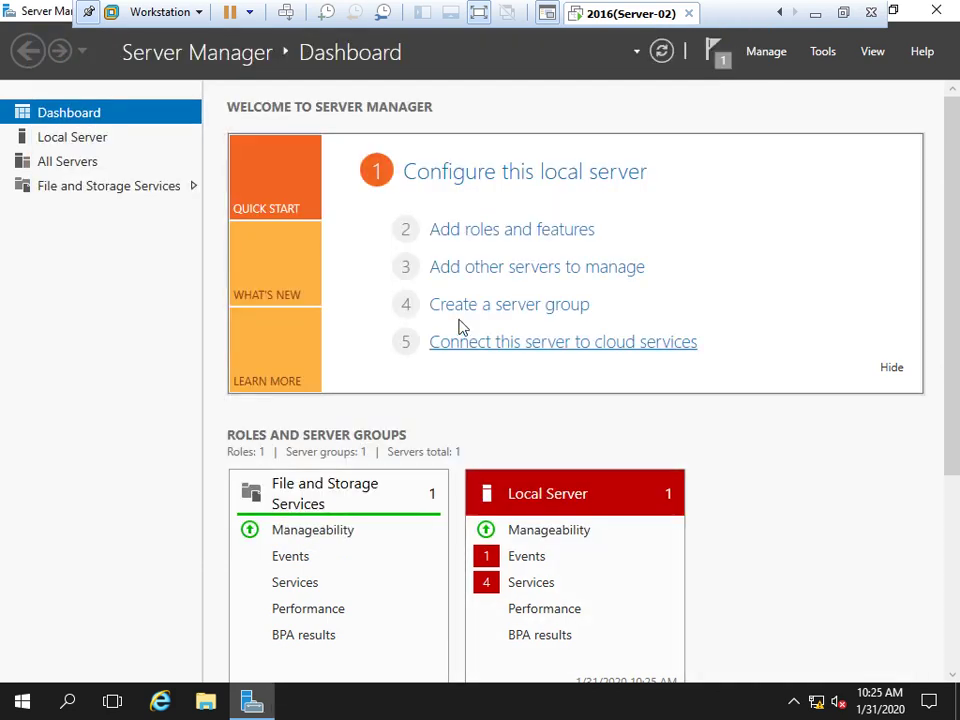
Start the Add Roles and Features wizard and advance to the Features page
click(480, 230)
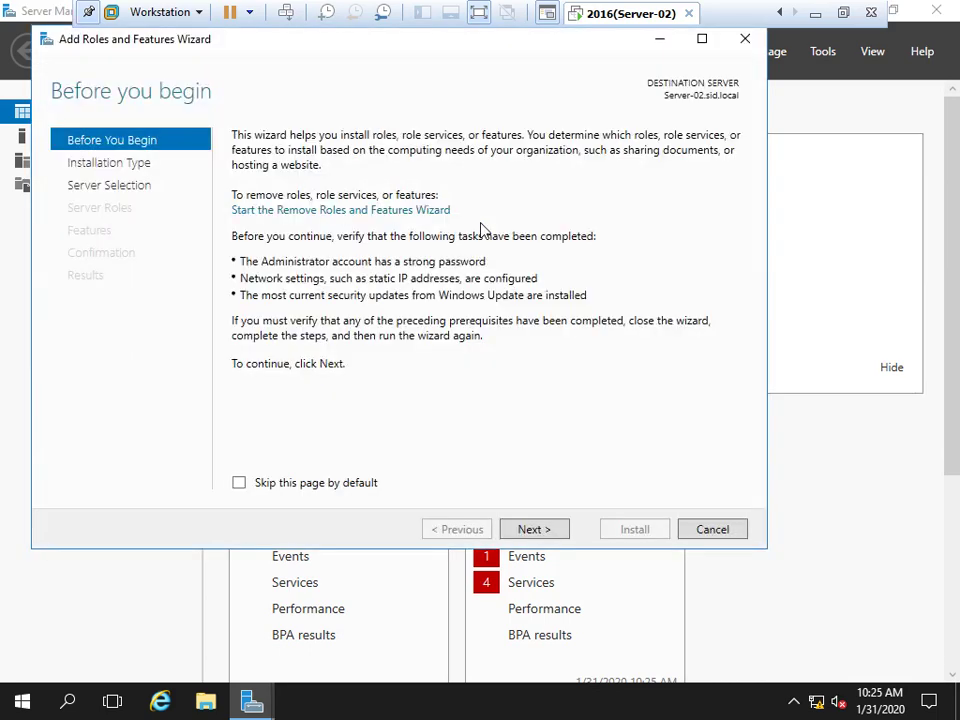
click(537, 532)
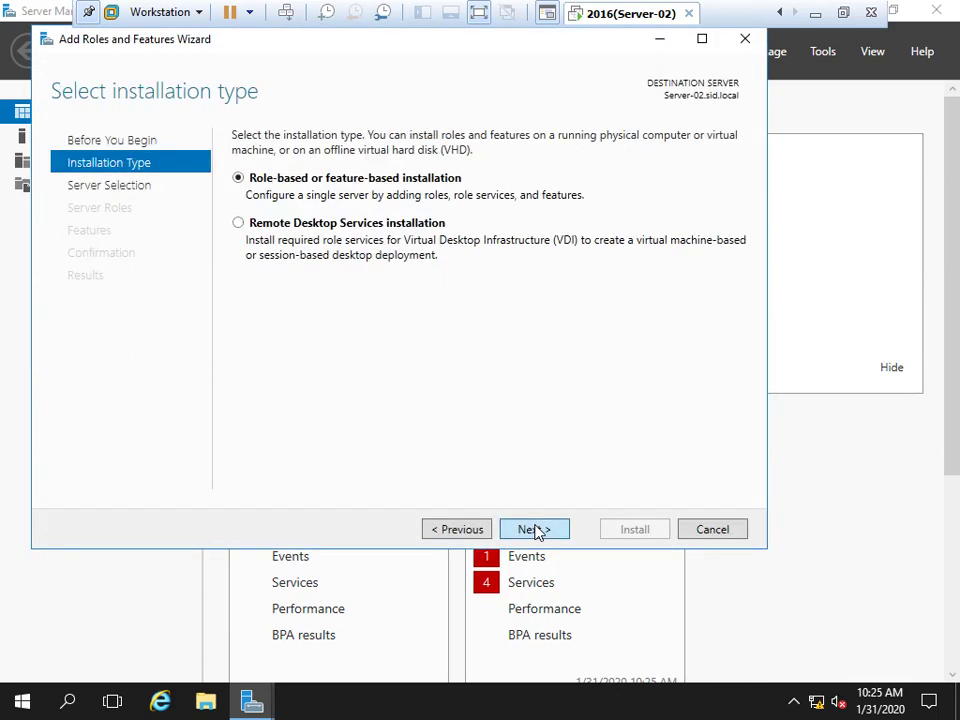
click(537, 530)
click(537, 530)
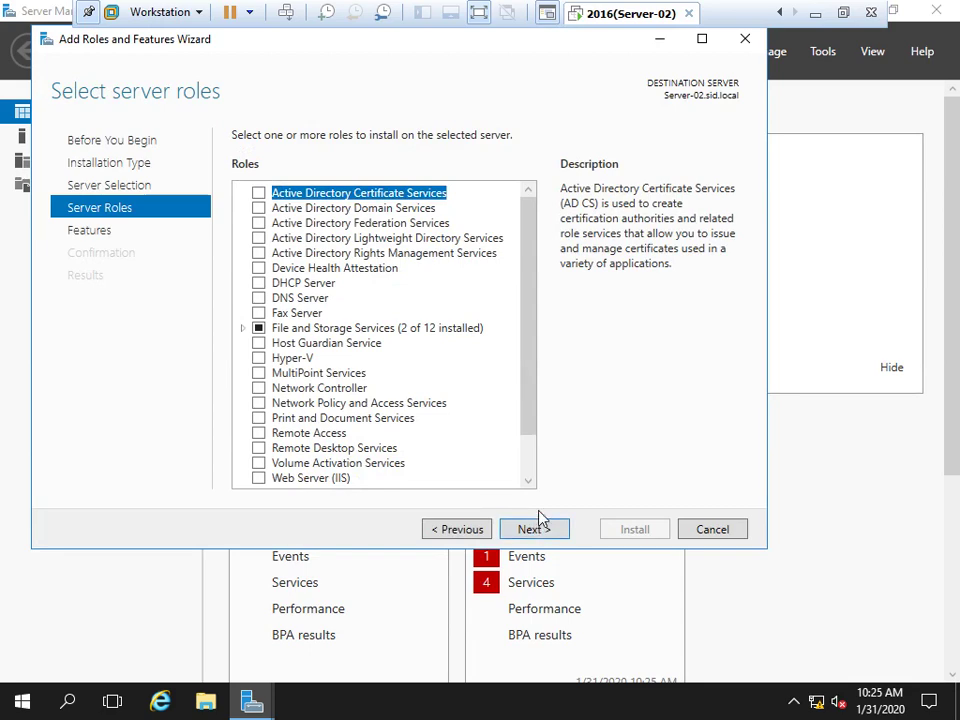
click(525, 530)
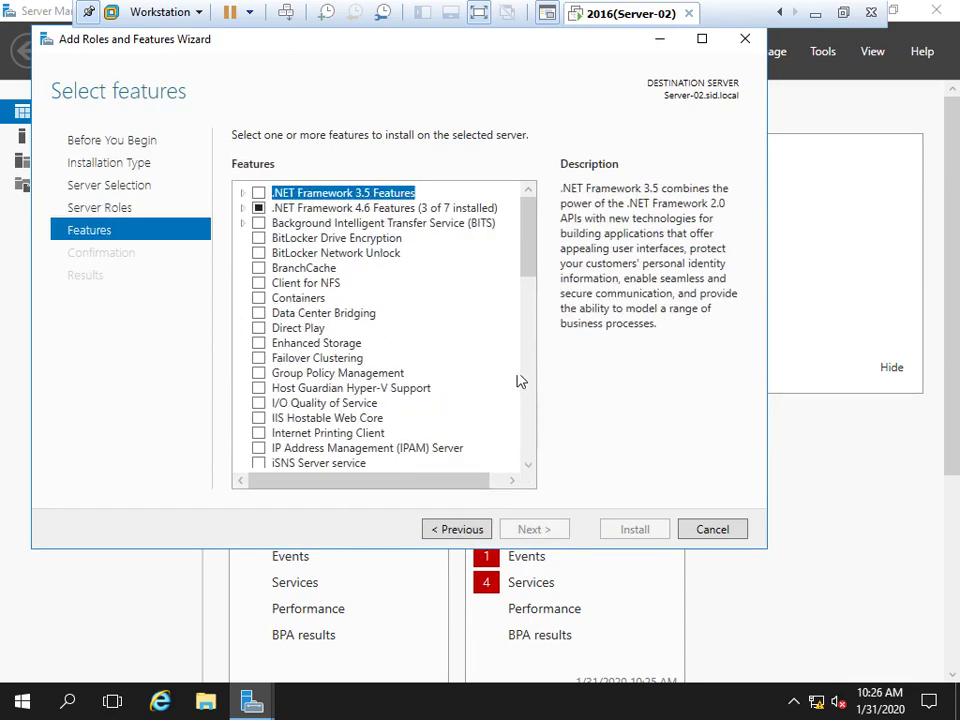
drag(525, 214, 527, 250)
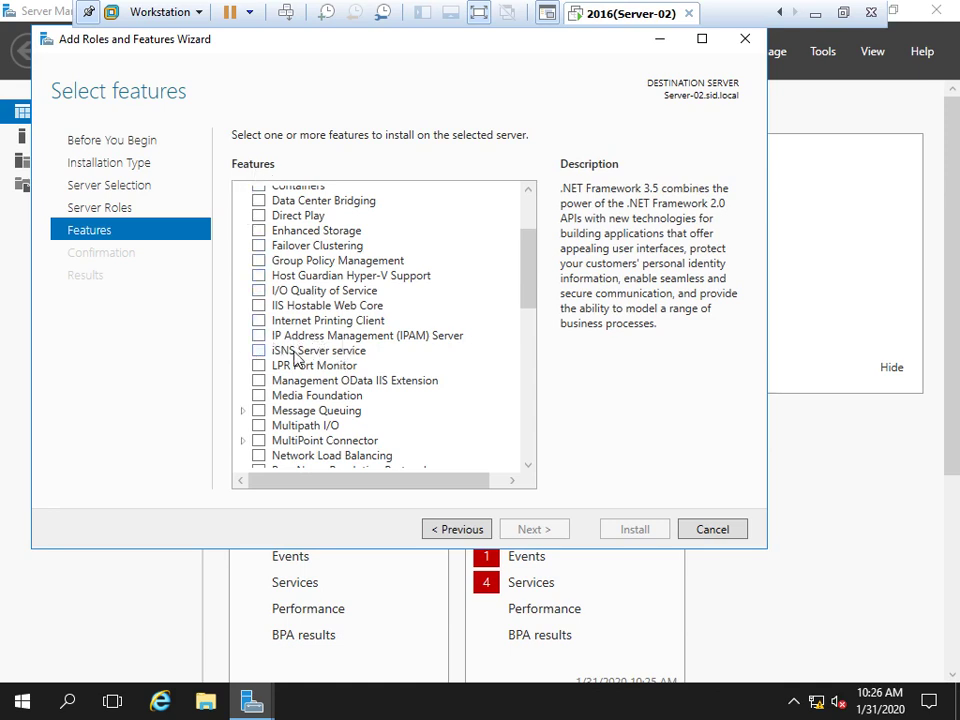
Select IPAM Server with its required features, allow automatic restarts, and install
click(259, 337)
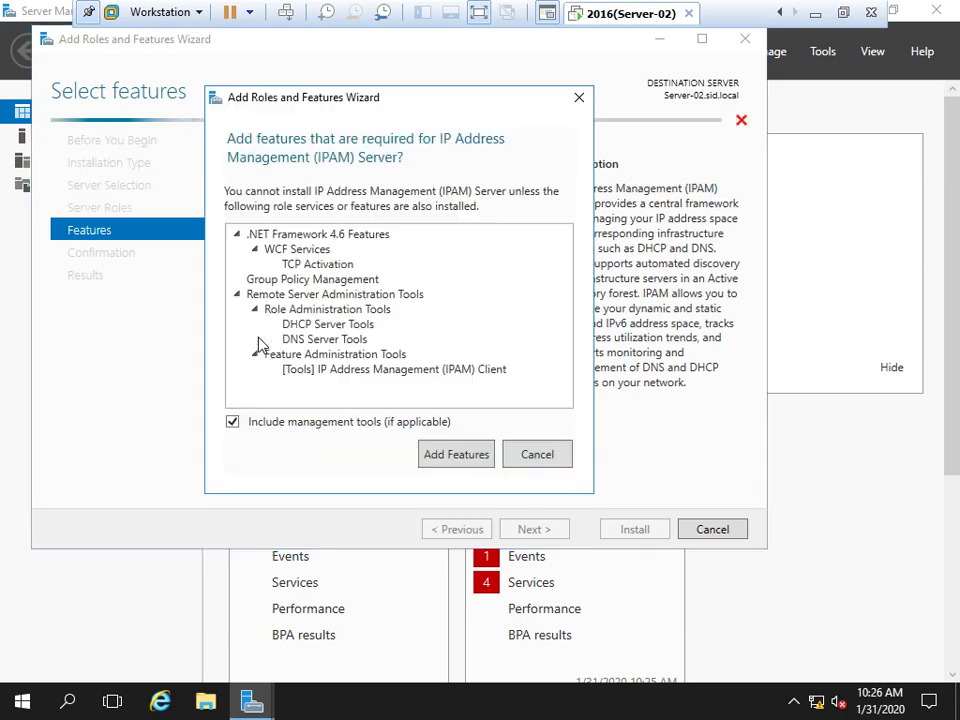
click(456, 455)
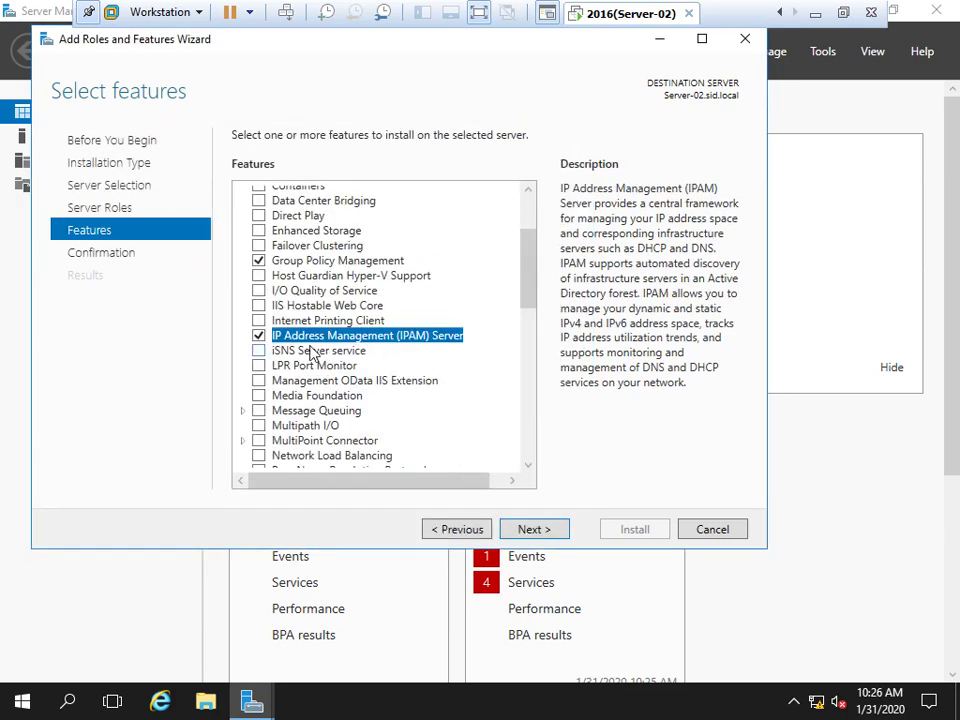
click(534, 530)
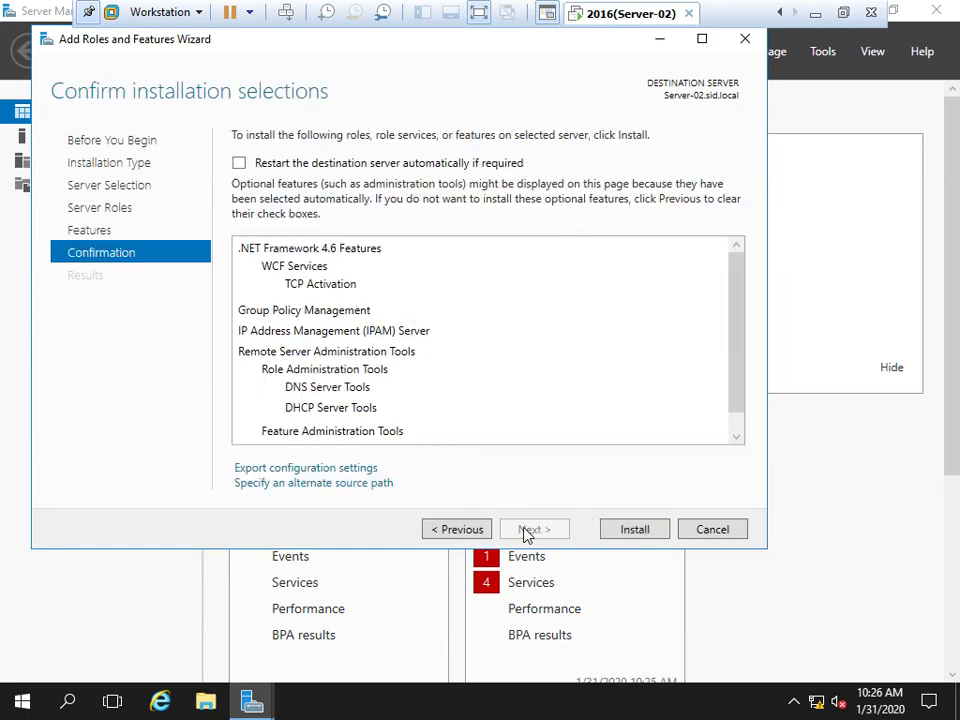
click(245, 161)
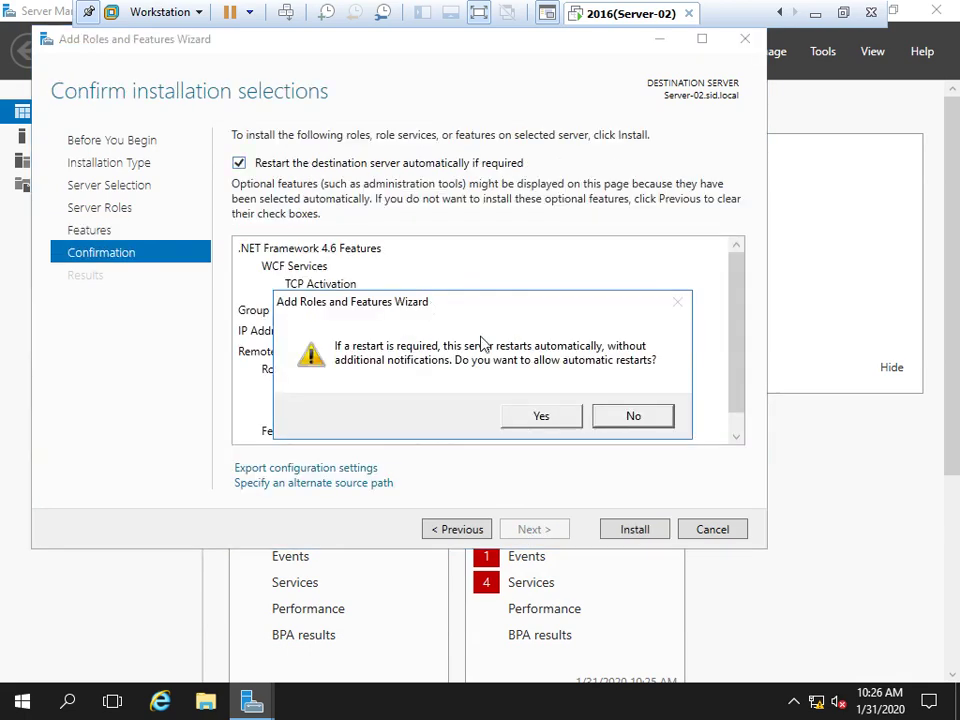
click(546, 418)
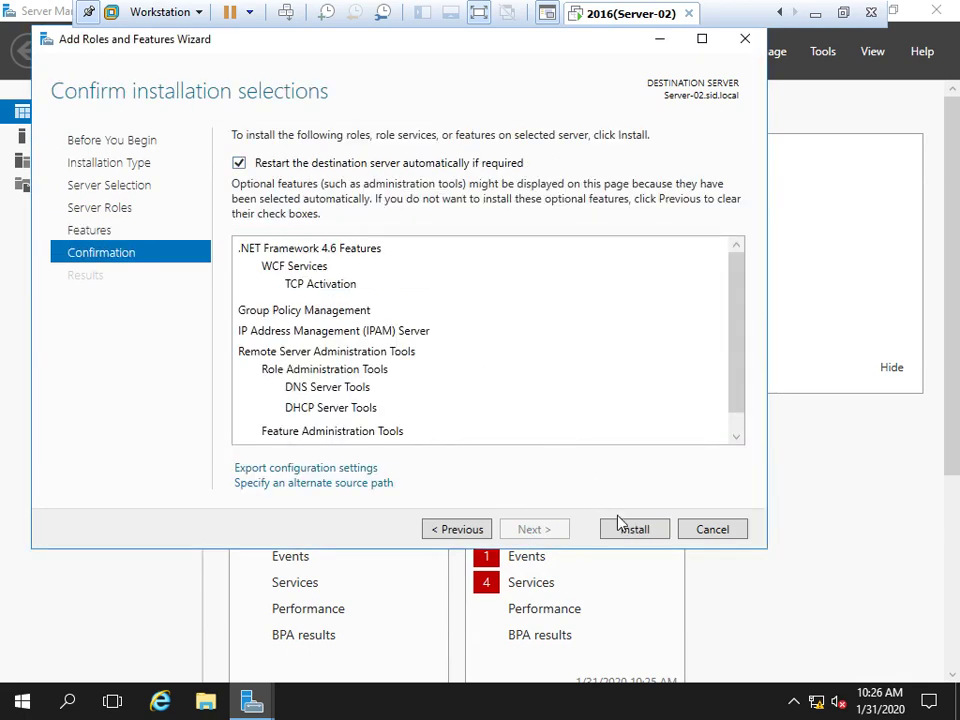
click(634, 529)
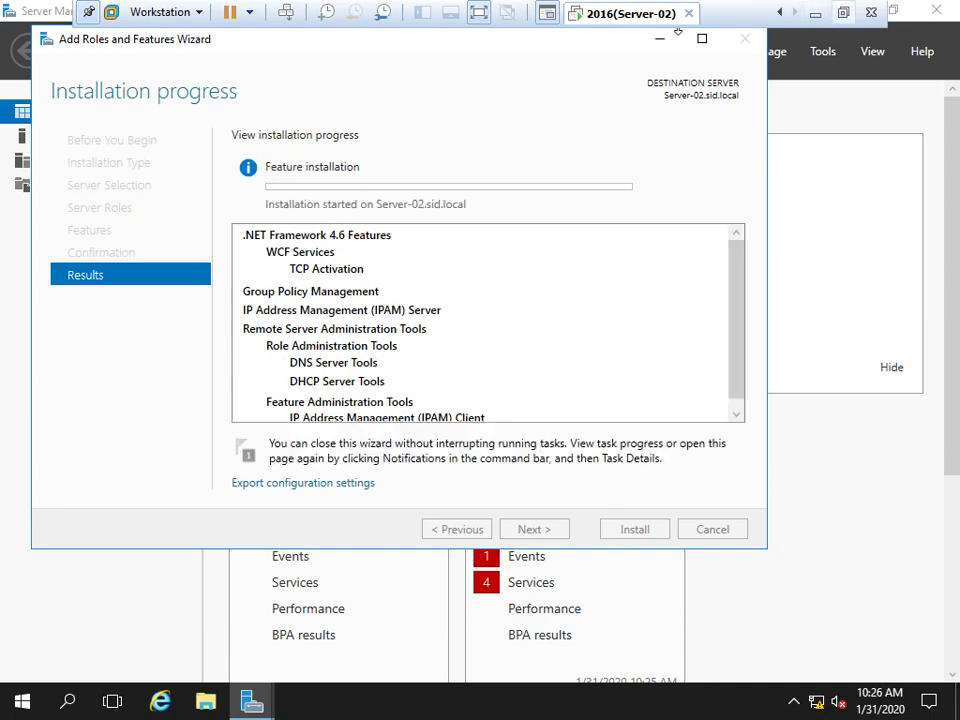
click(843, 12)
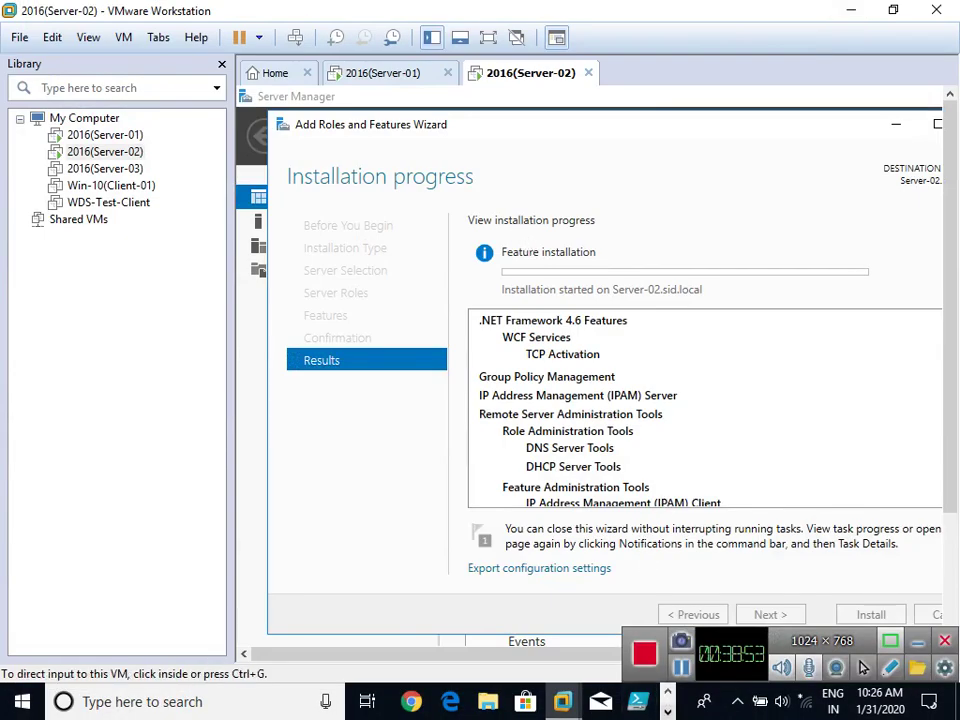
Delete 'access' so the Paint notes title reads 'IPAM (Ip address management)', then minimize Paint
click(667, 711)
click(633, 701)
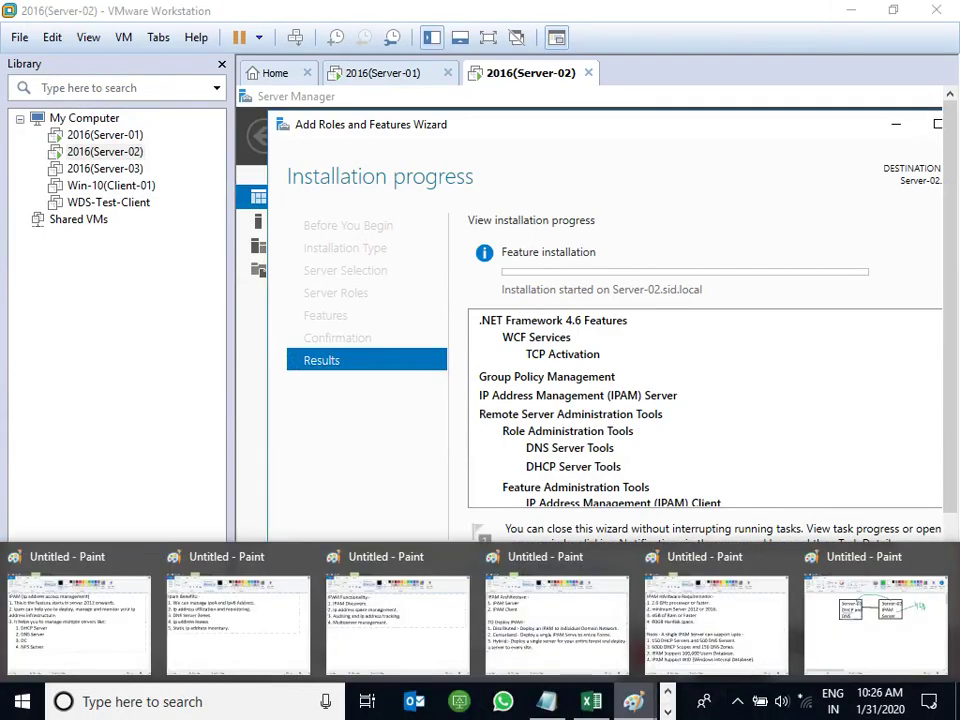
click(79, 615)
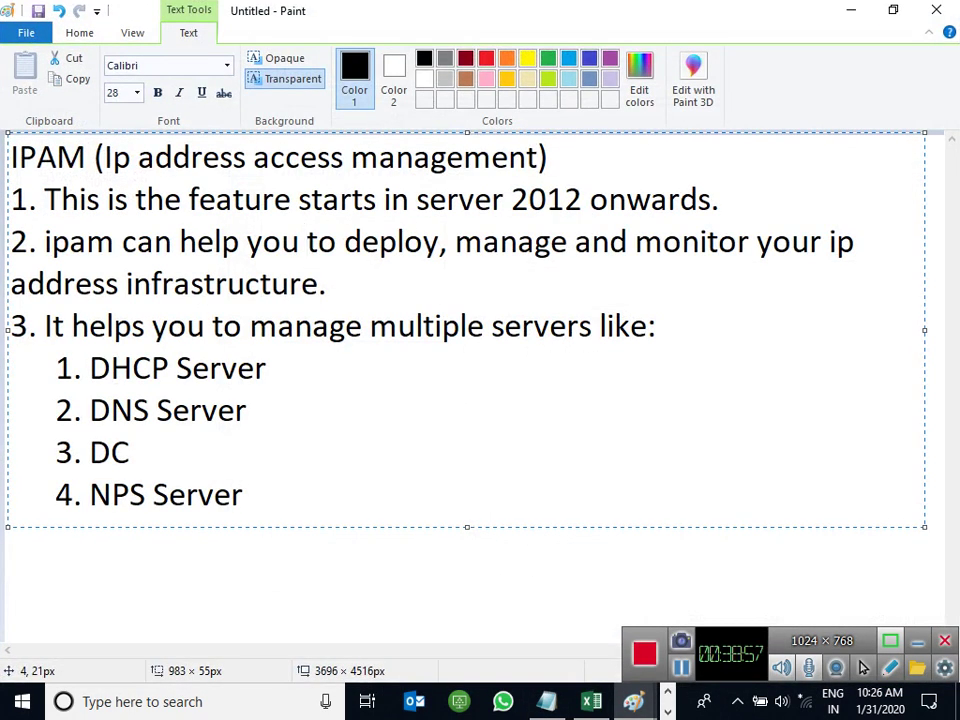
key(BackSpace)
key(BackSpace)
key(BackSpace)
key(BackSpace)
key(BackSpace)
key(BackSpace)
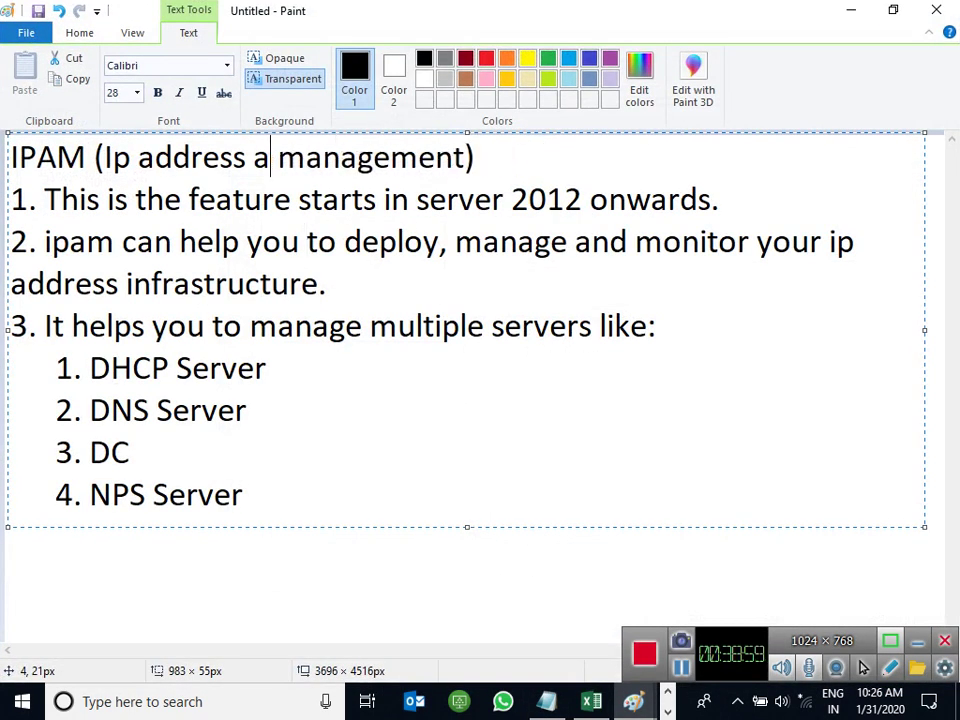
key(BackSpace)
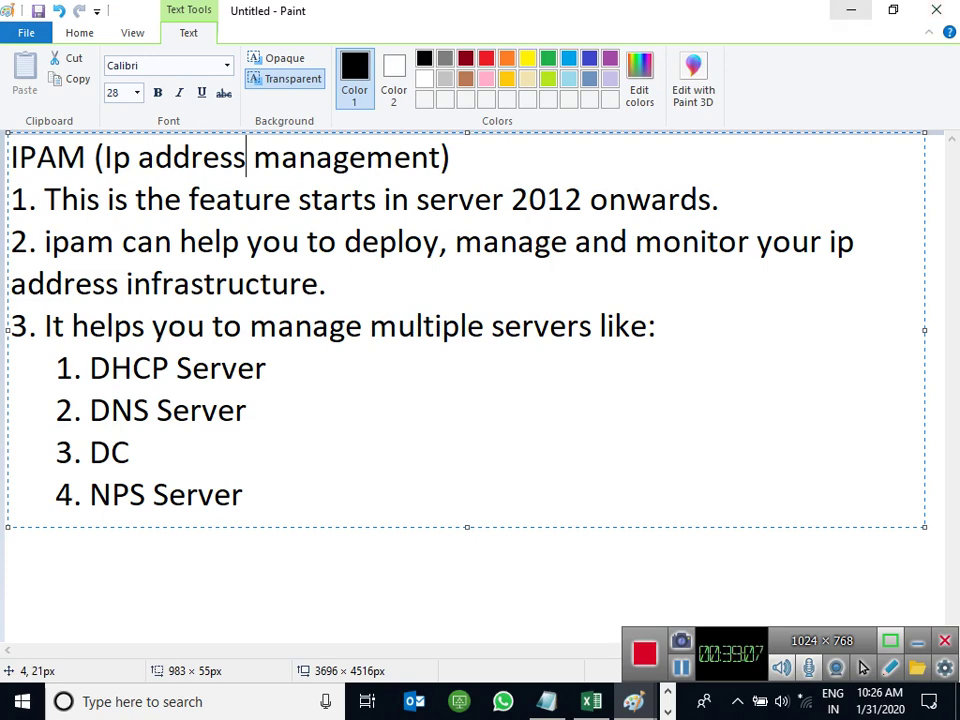
click(851, 10)
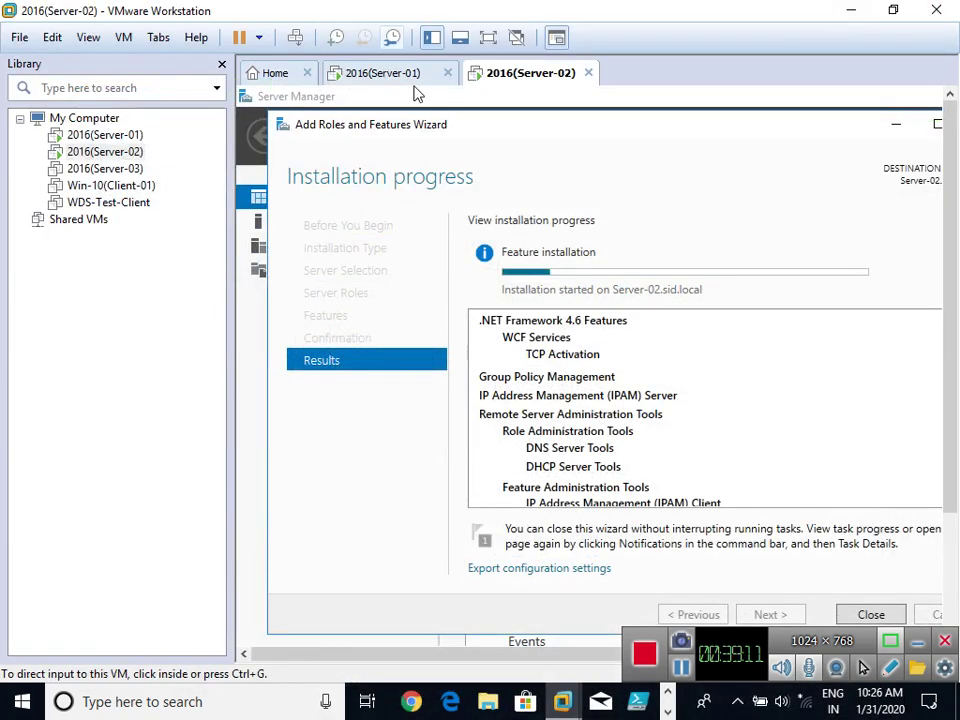
Return the VM to full screen and close the completed IPAM installation wizard on Server-02
click(488, 37)
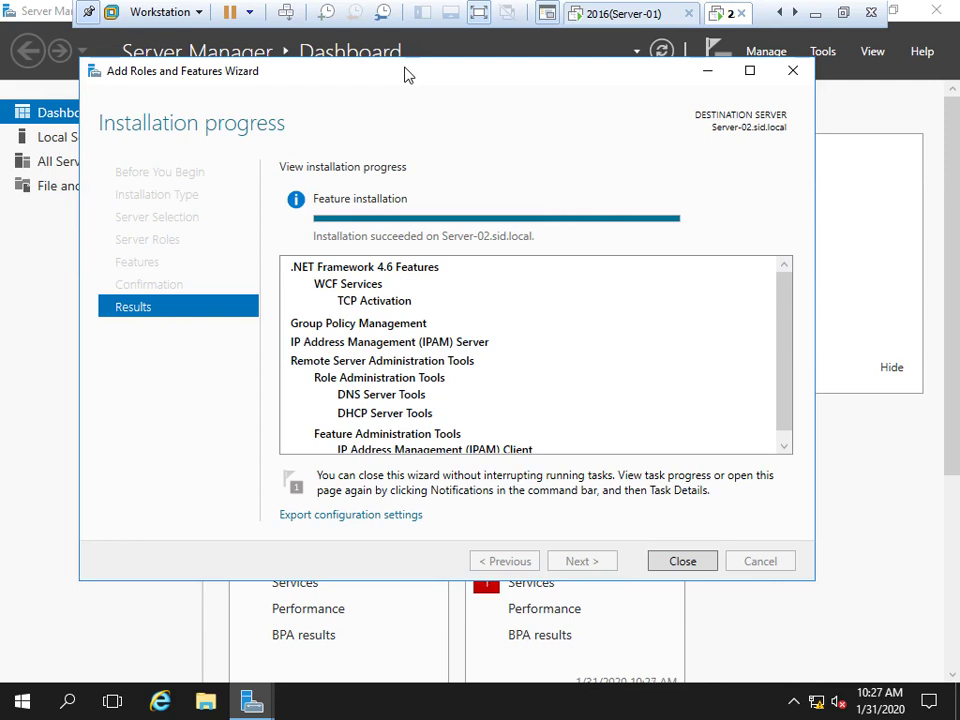
click(683, 561)
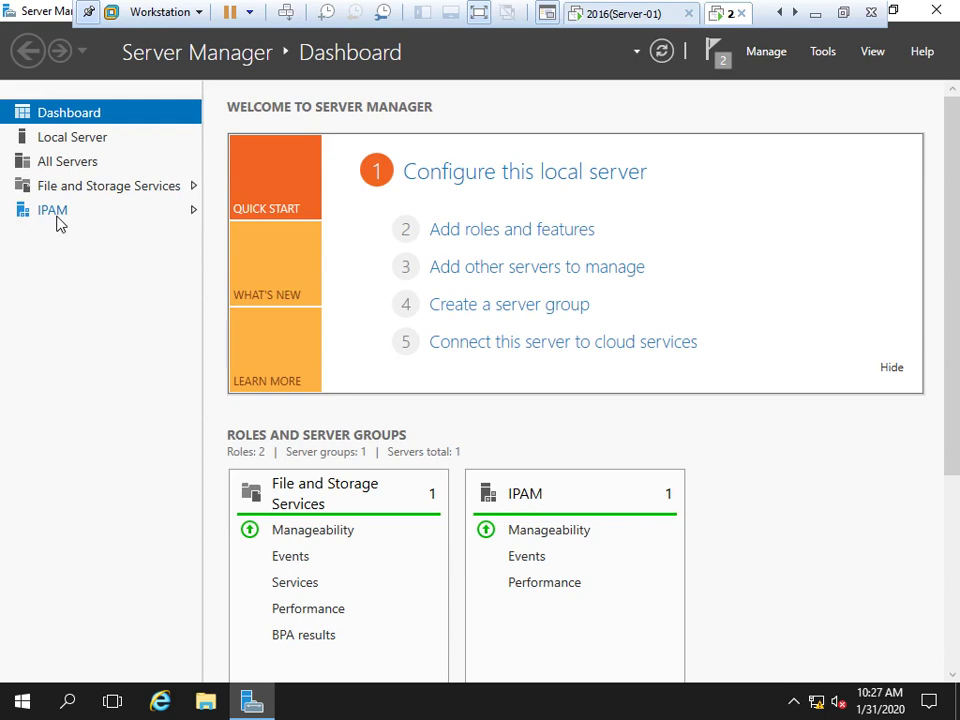
From Server Manager's IPAM overview, launch the 'Provision the IPAM server' wizard
click(57, 216)
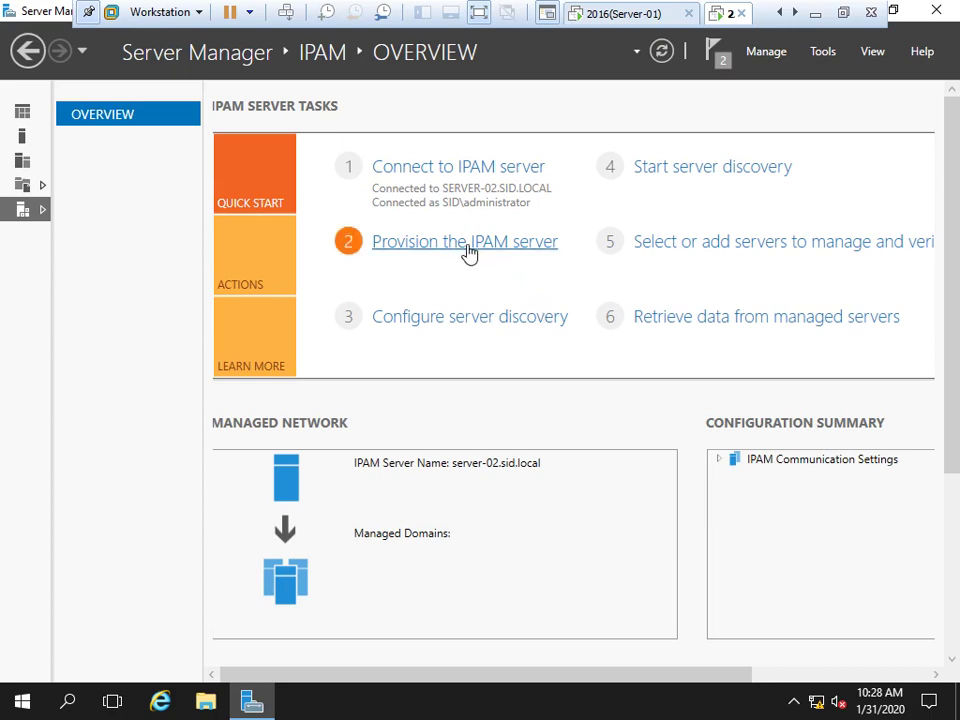
click(467, 248)
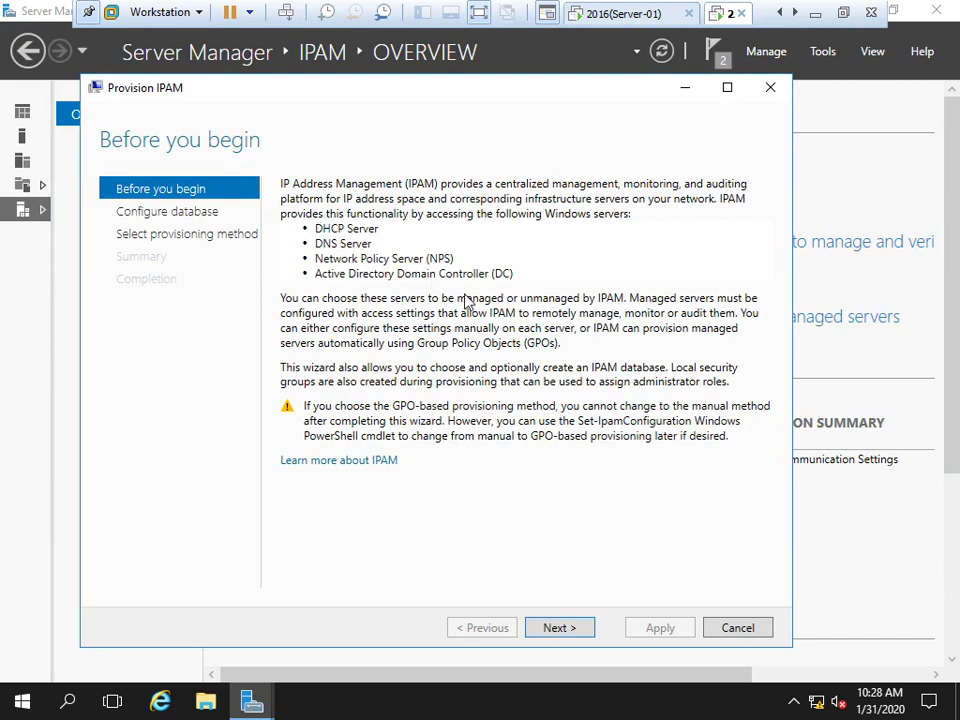
Move past Before you begin, keeping the Windows Internal Database (WID), to the provisioning method page
click(574, 628)
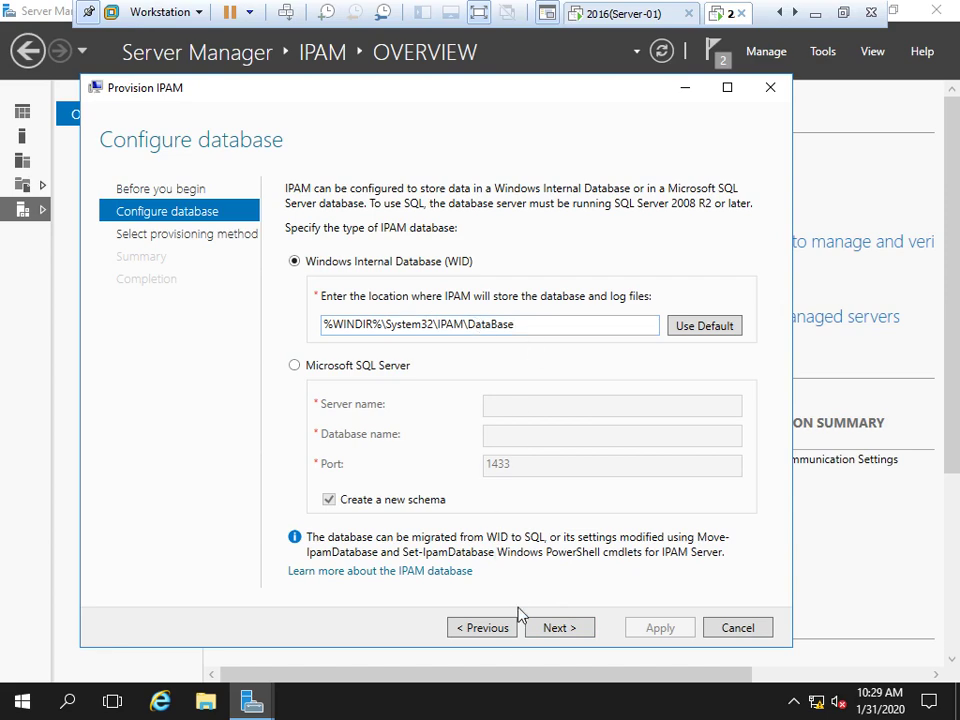
click(553, 632)
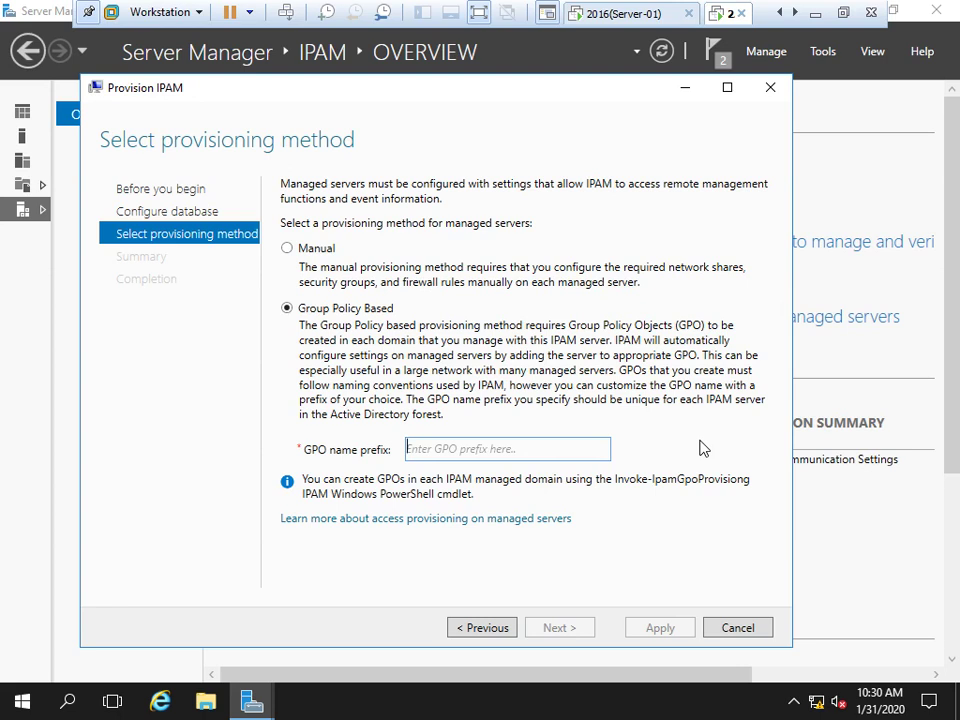
Enter 'IPAM' as the GPO name prefix and advance to the Summary page
text(IPAM)
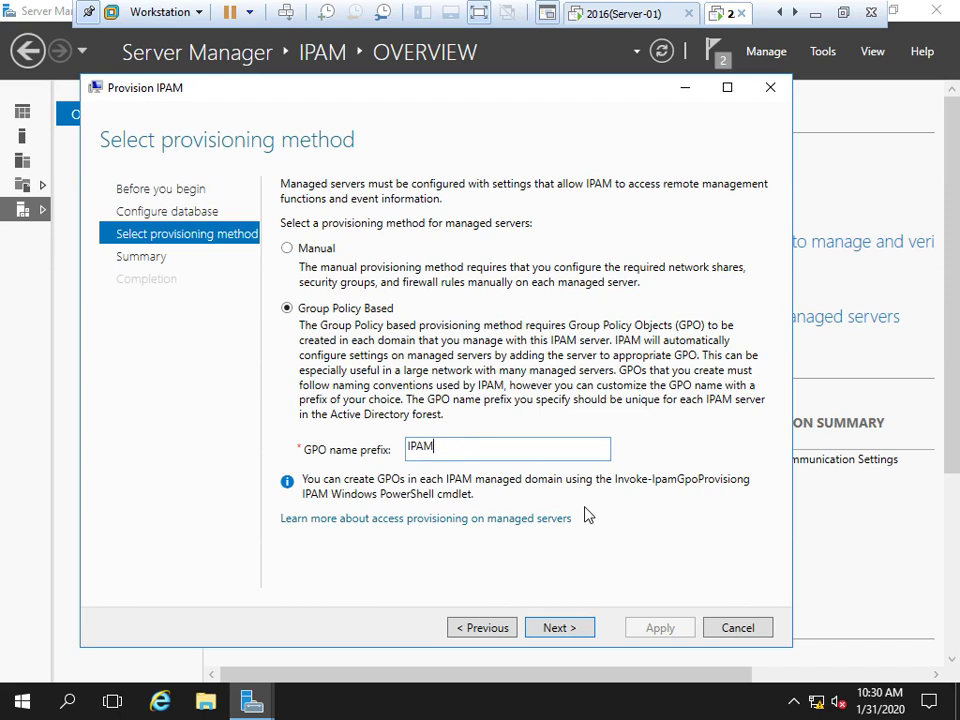
click(561, 628)
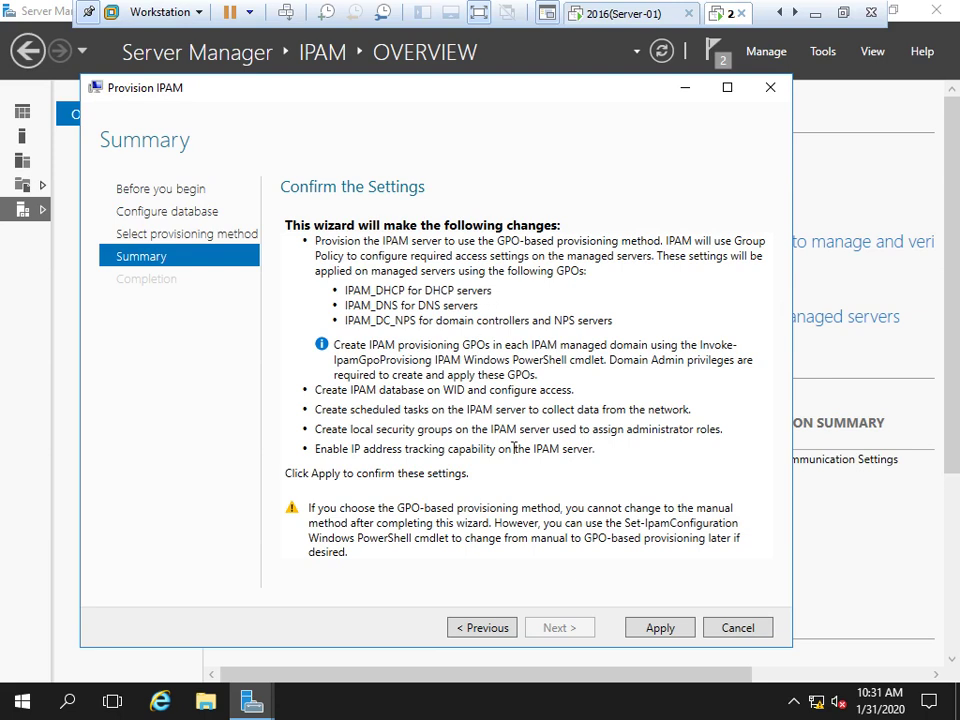
Apply the IPAM provisioning settings, review the completion results, and close the wizard
click(660, 628)
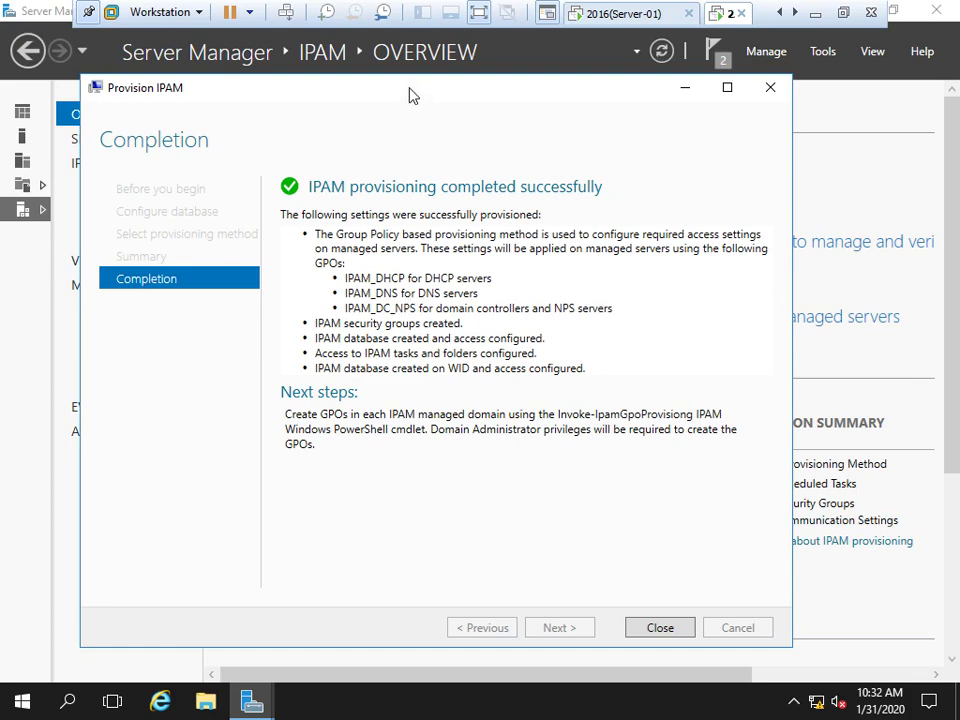
drag(411, 94, 443, 68)
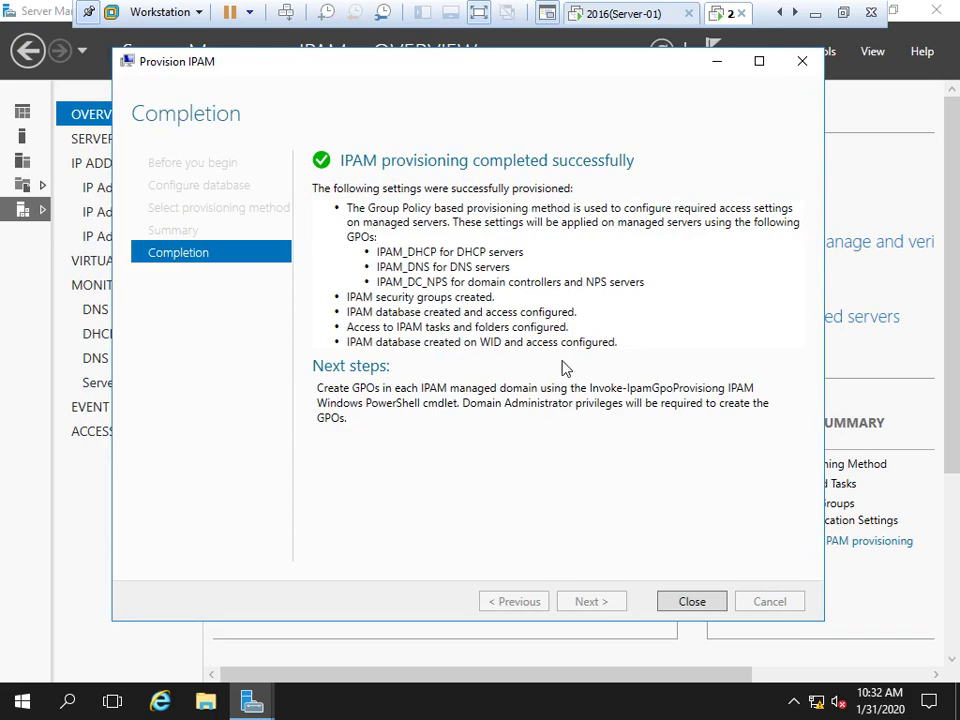
click(690, 601)
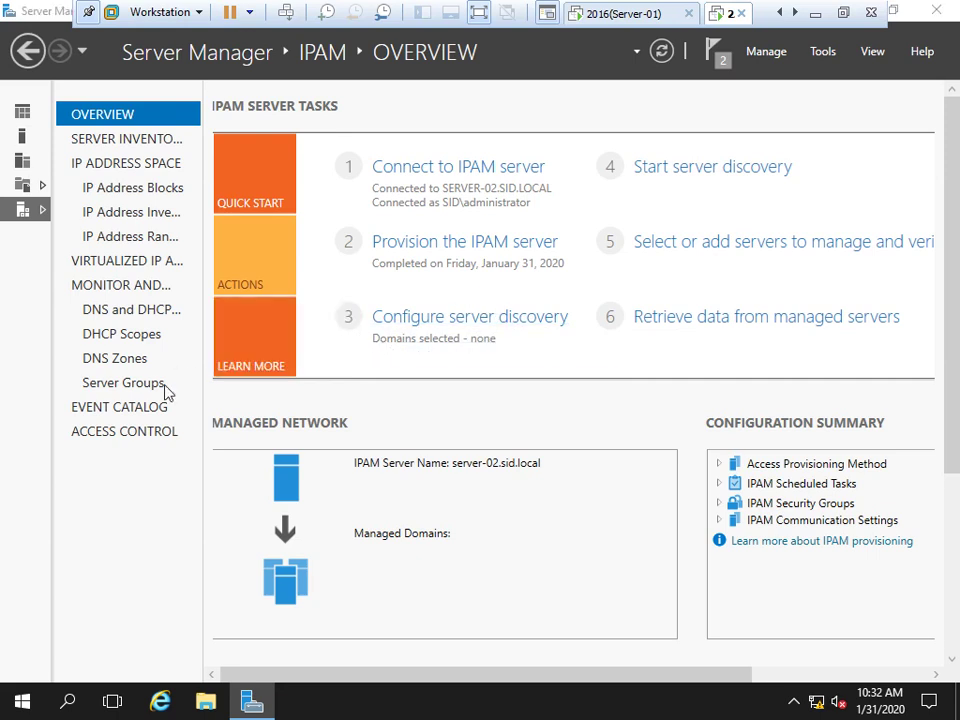
Open Server-02's Start menu over the IPAM overview
click(22, 702)
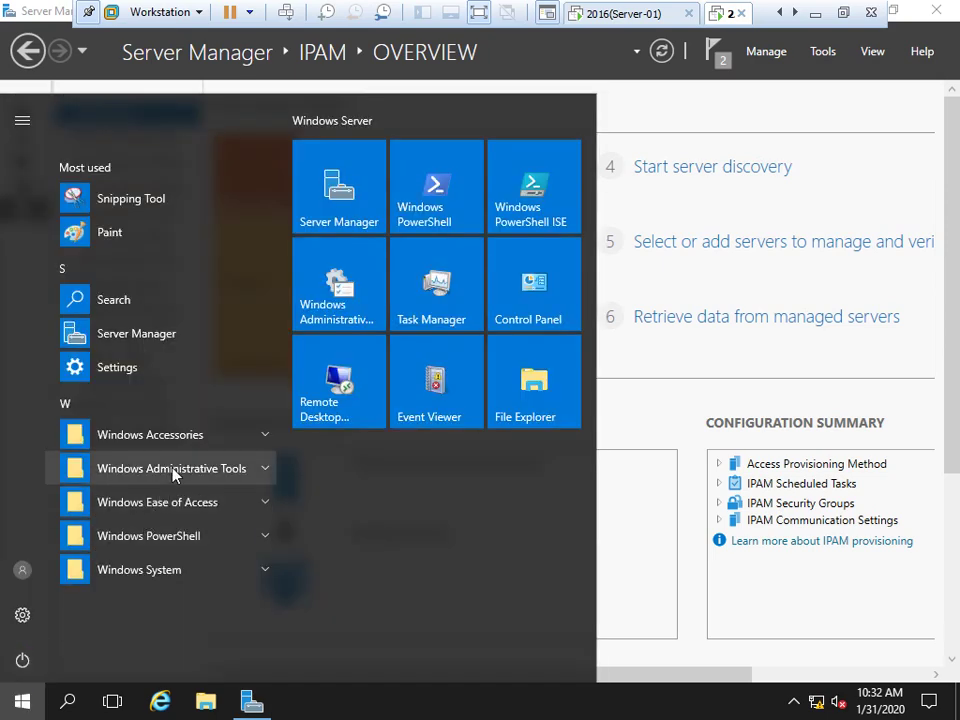
Launch Windows PowerShell as administrator from the Start menu's Windows PowerShell folder
click(210, 540)
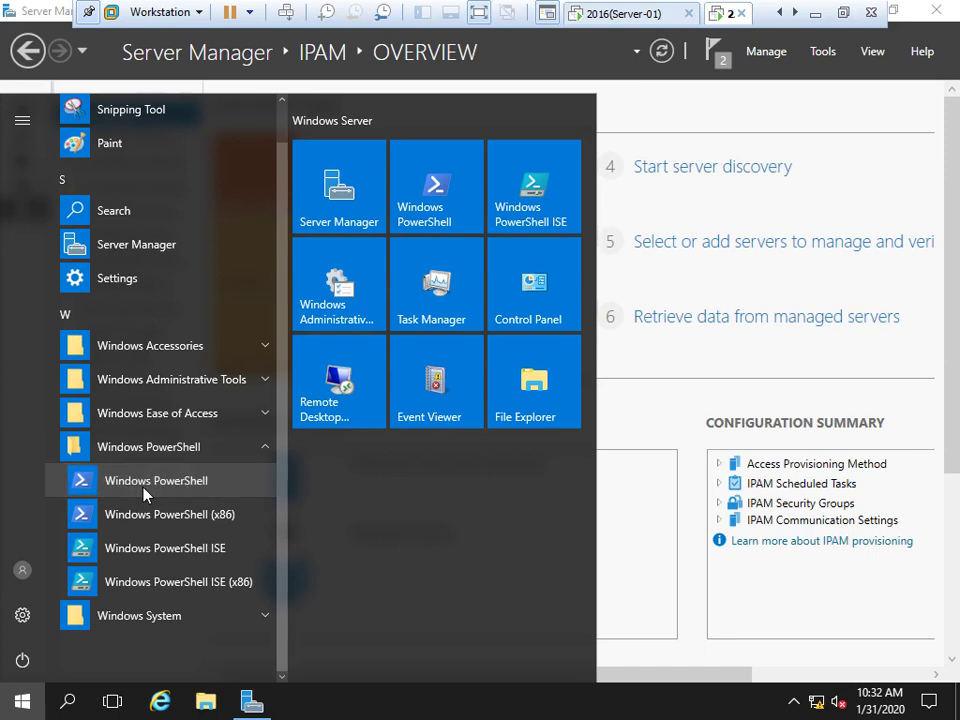
right_click(145, 492)
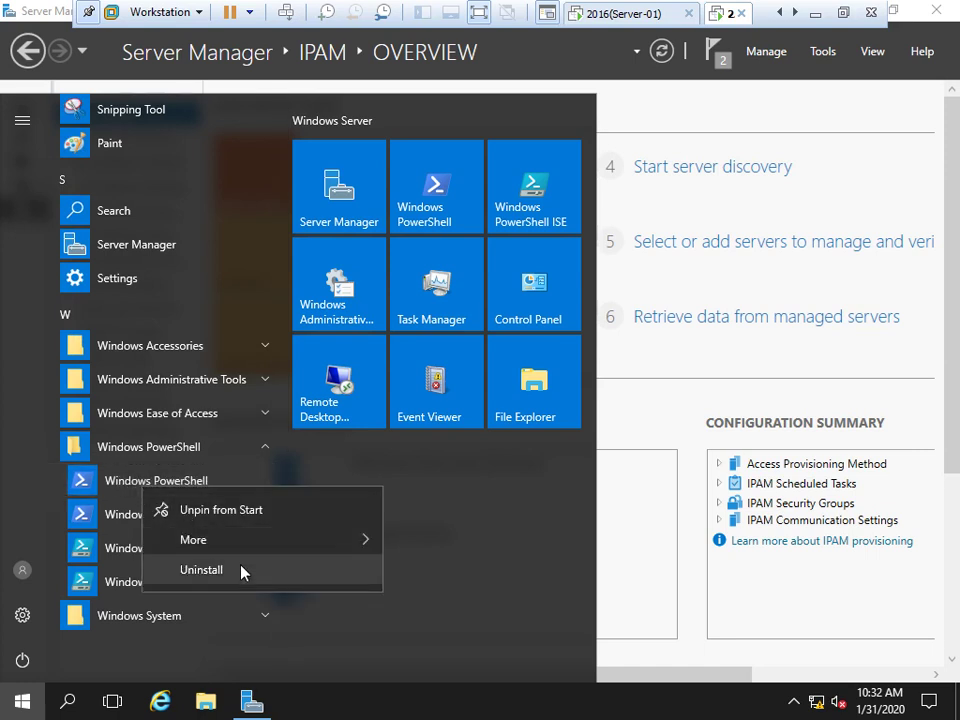
mouse_move(244, 546)
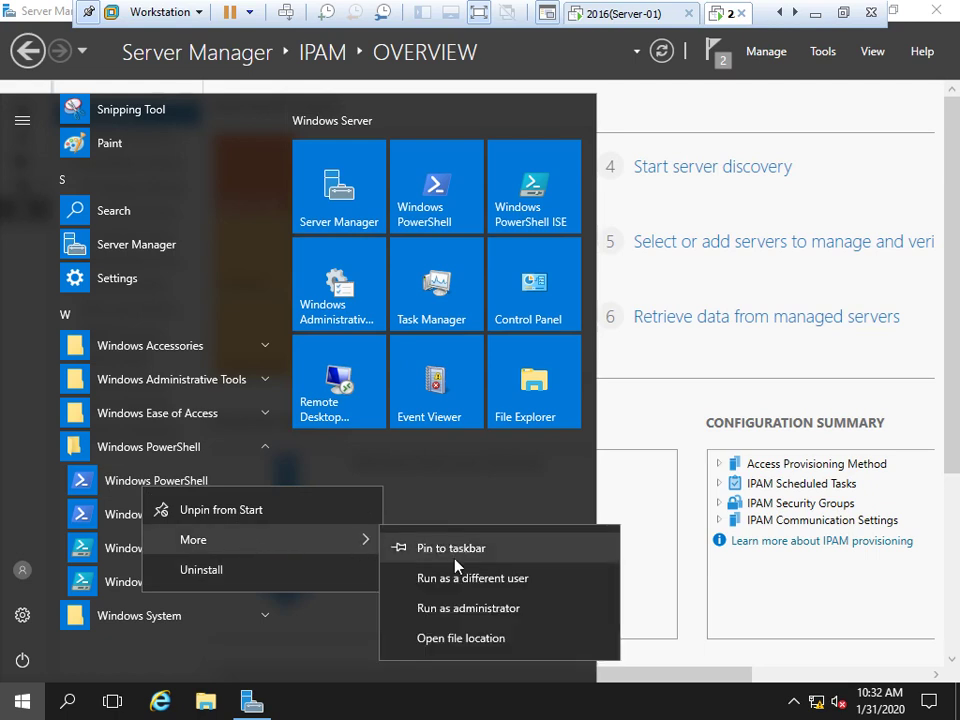
click(474, 620)
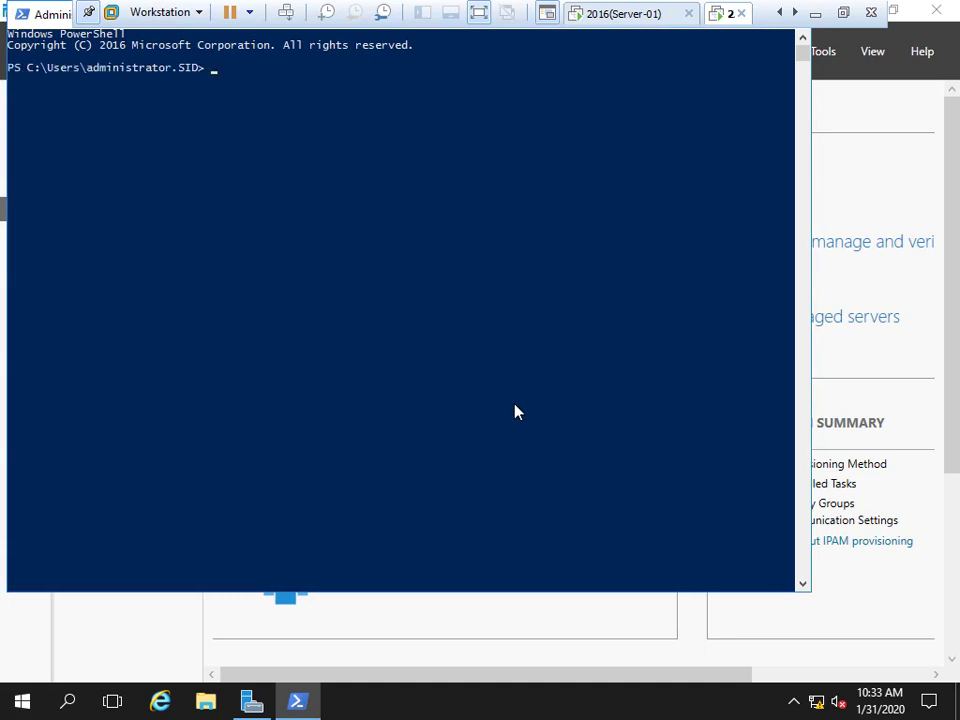
Maximize the elevated PowerShell console and exit text selection mode with Esc
click(516, 412)
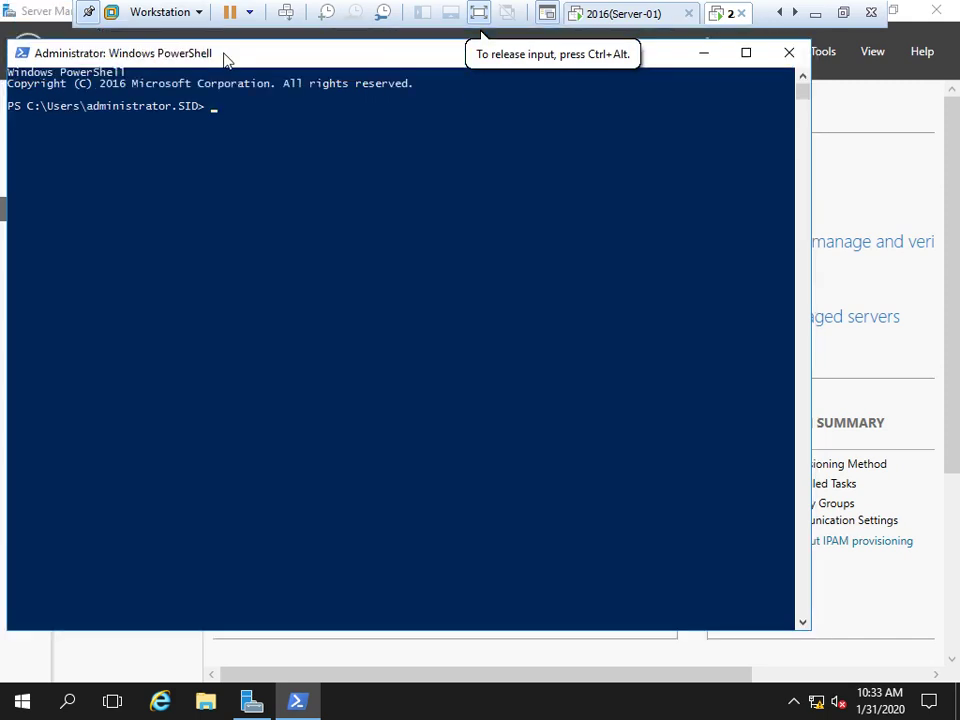
click(747, 54)
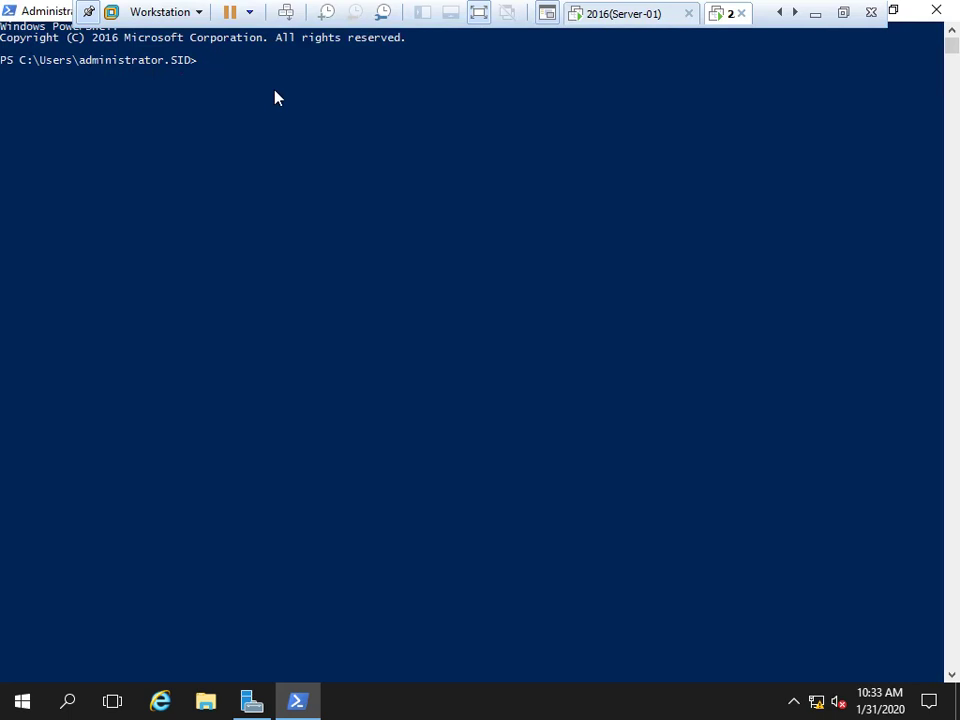
click(248, 63)
key(Escape)
In the console Properties, set a Medium cursor and font size 18, then apply
right_click(41, 13)
mouse_move(101, 158)
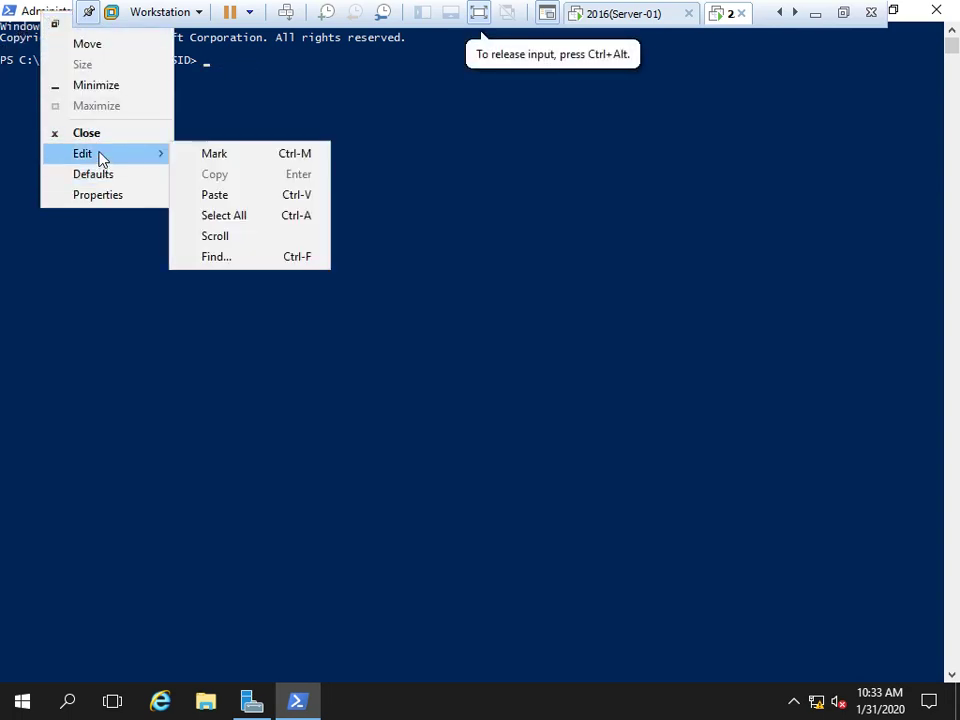
click(106, 206)
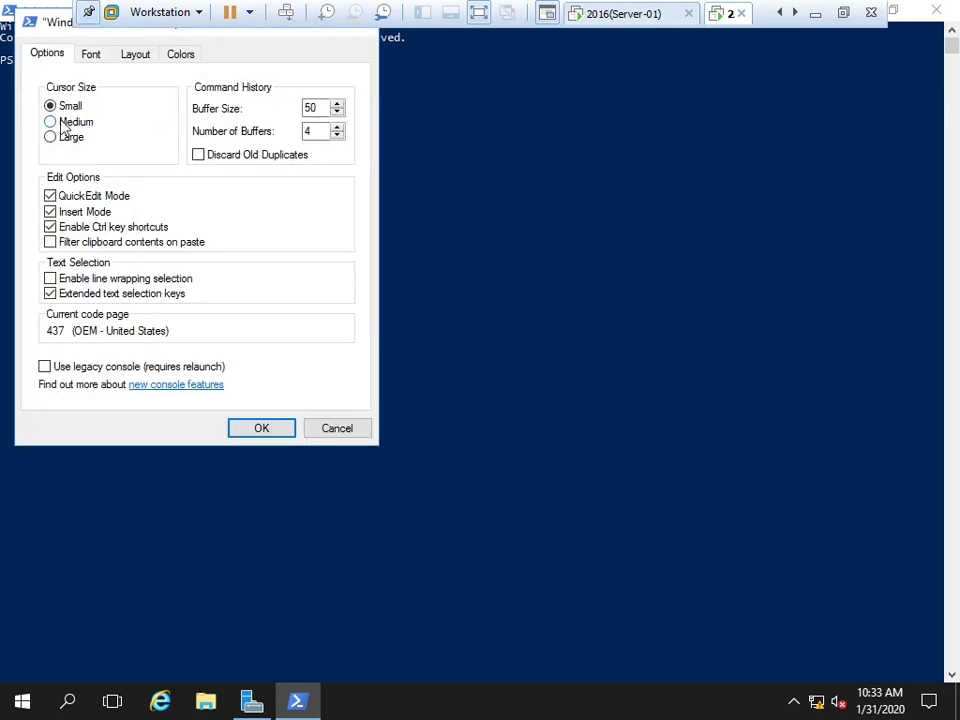
click(50, 122)
click(91, 56)
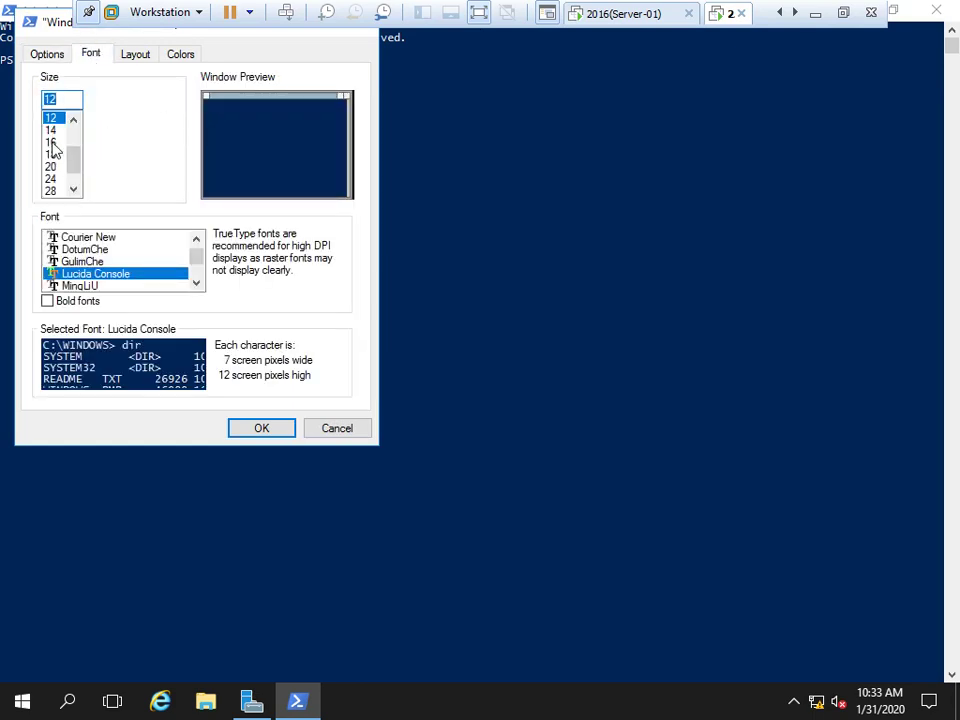
click(50, 154)
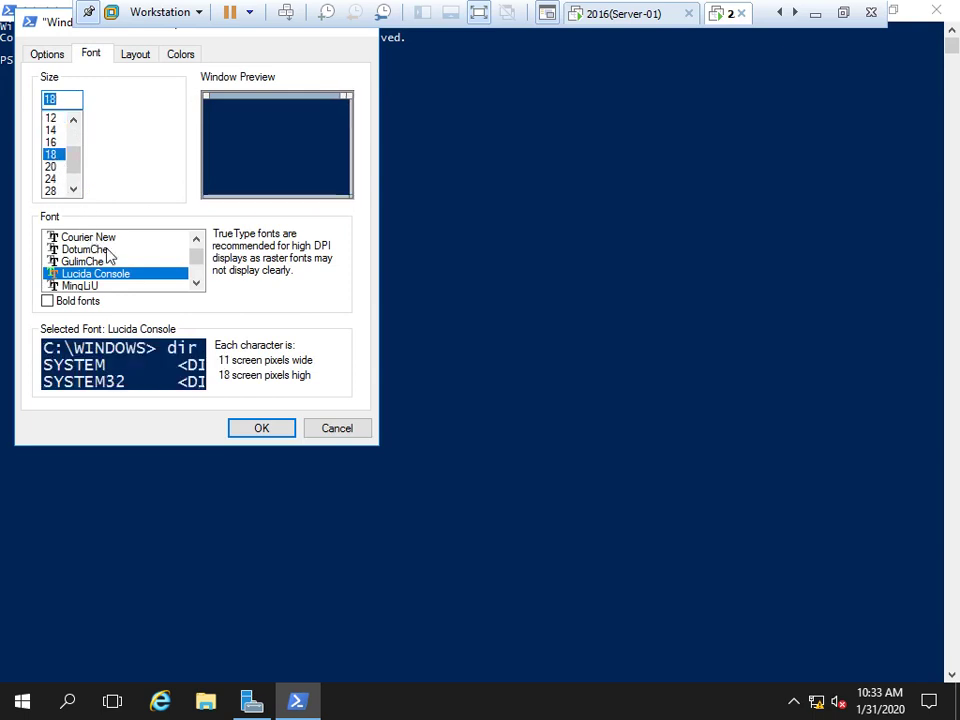
click(279, 432)
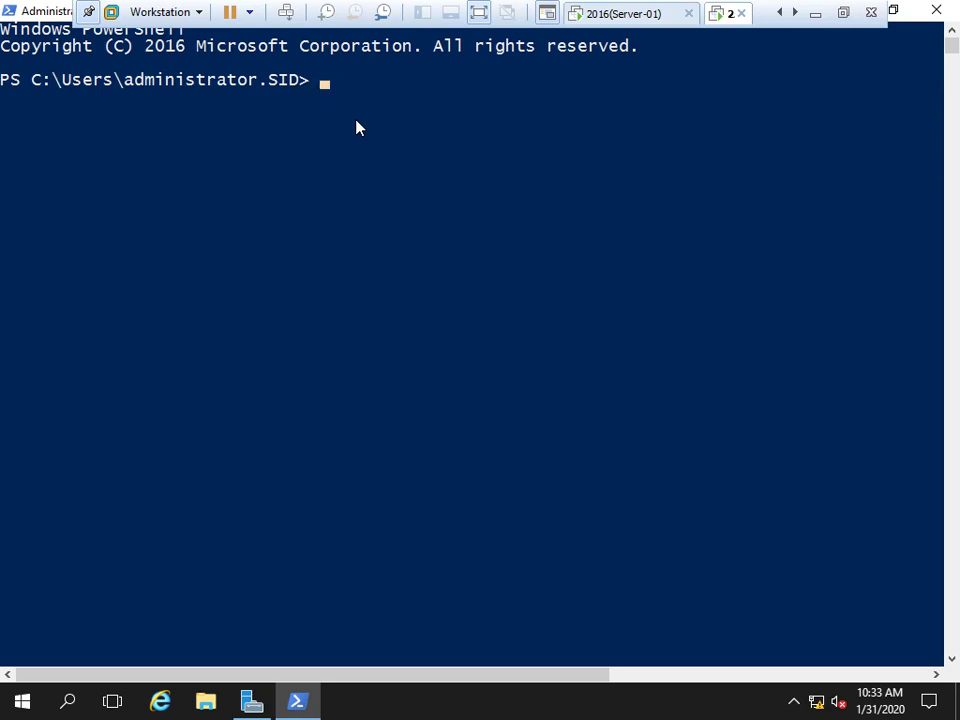
Enter the cmdlet name Invoke-IpamGpoProvisioning at the PowerShell prompt, fixing the stray letters
text(In)
key(BackSpace)
key(BackSpace)
text(invoke)
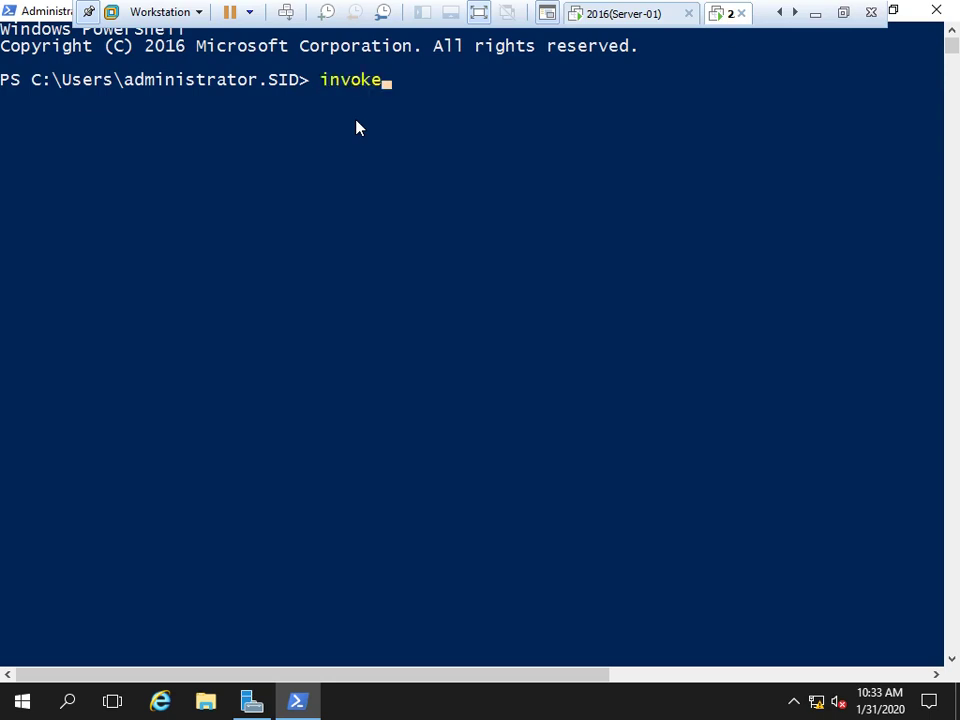
text(-ipam)
text(gpopro)
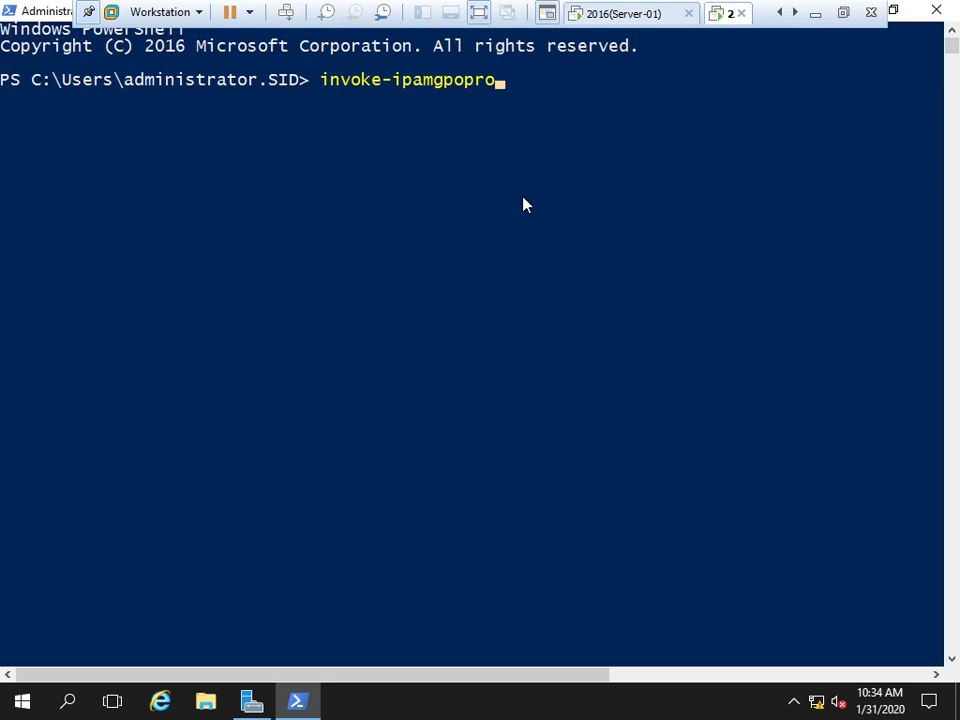
key(Tab)
text(vidsi)
key(BackSpace)
key(BackSpace)
key(BackSpace)
key(BackSpace)
key(BackSpace)
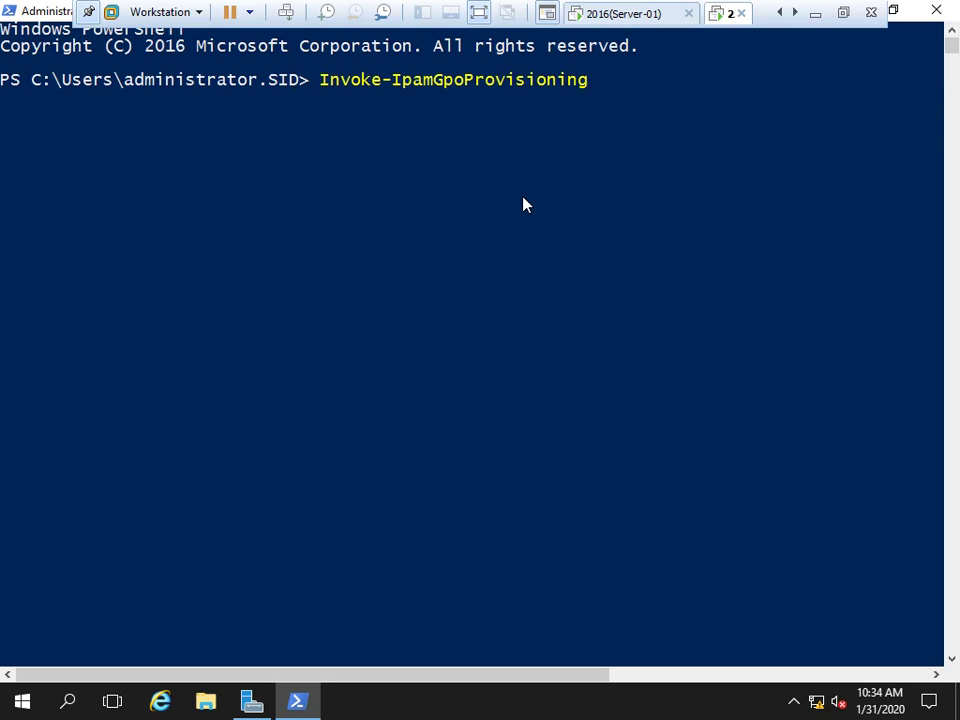
Add -Domain sid.local and -DomainController server-01.sid.local, then restore the console to a window
text(-dom)
key(Tab)
text(ain)
key(BackSpace)
key(BackSpace)
key(BackSpace)
text(sid.local)
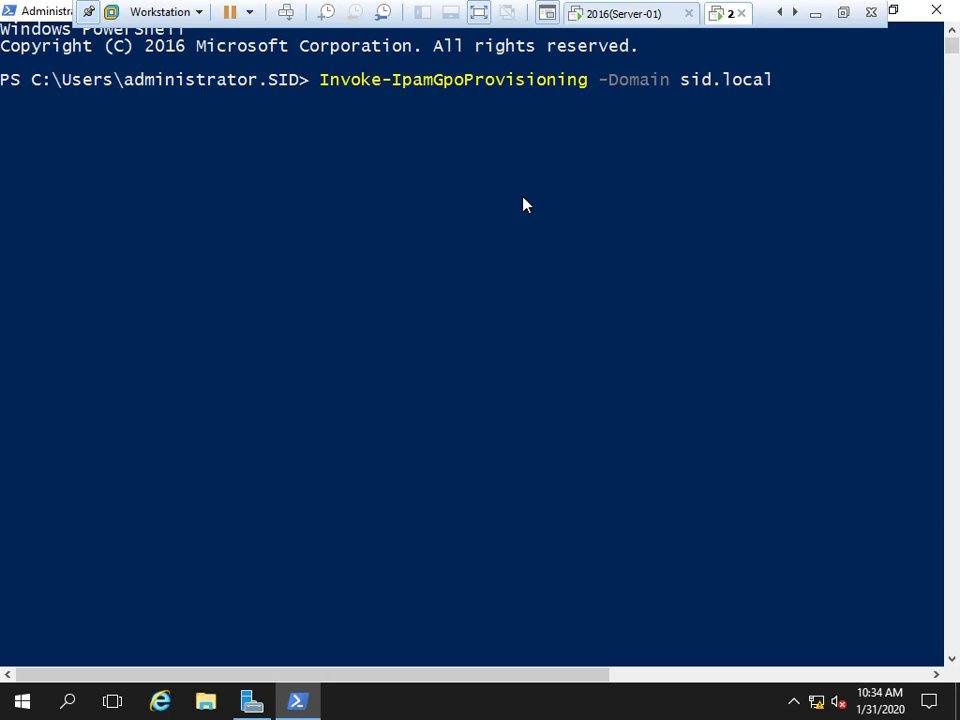
text(-domainc)
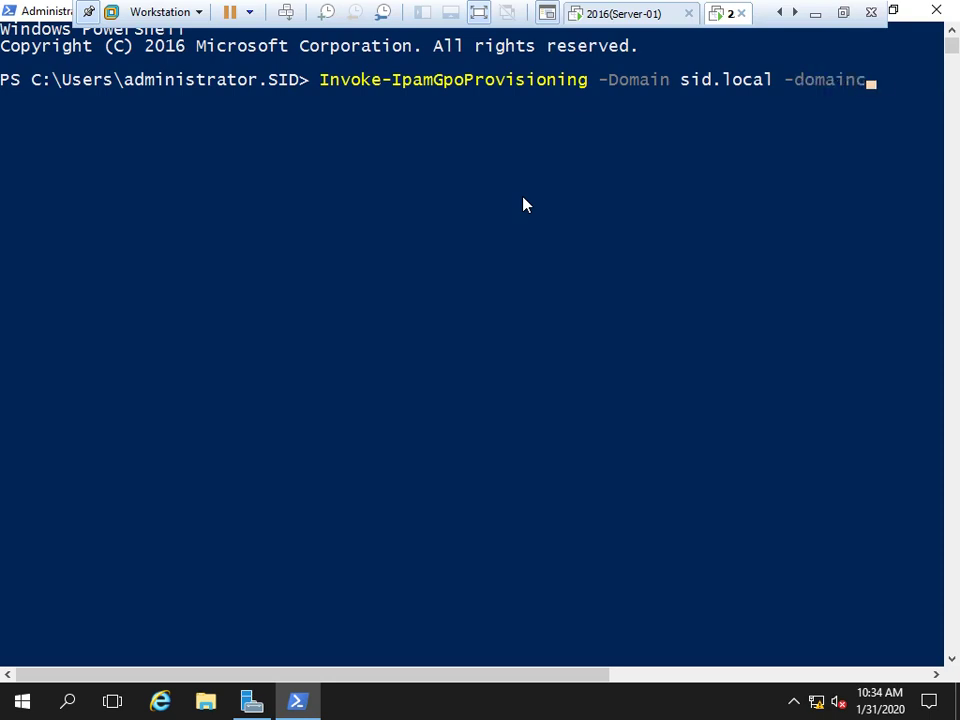
key(Tab)
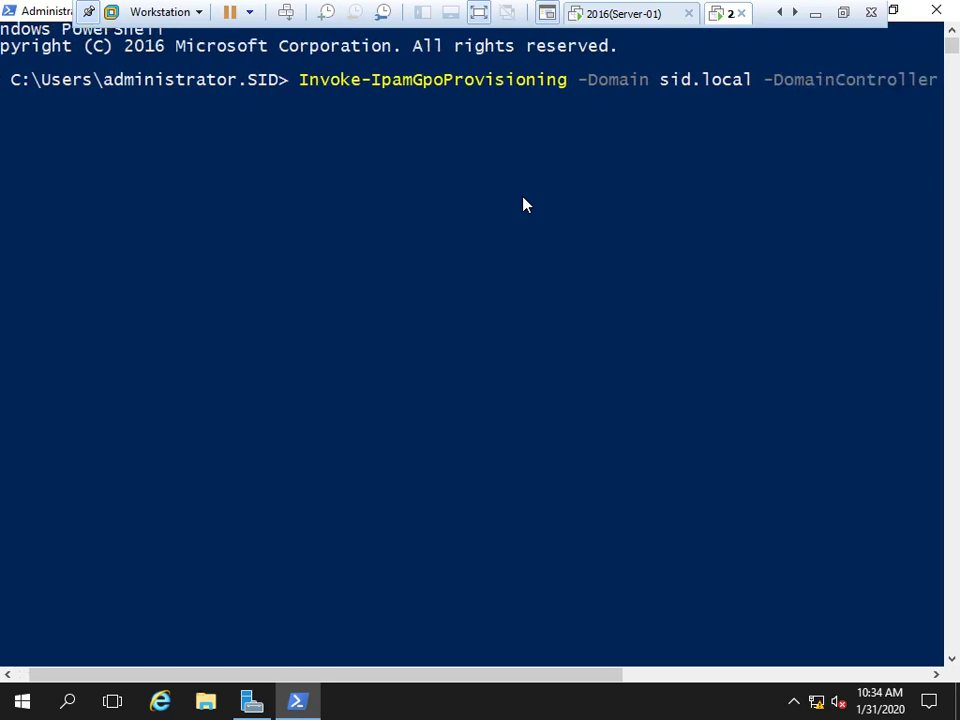
text(ser)
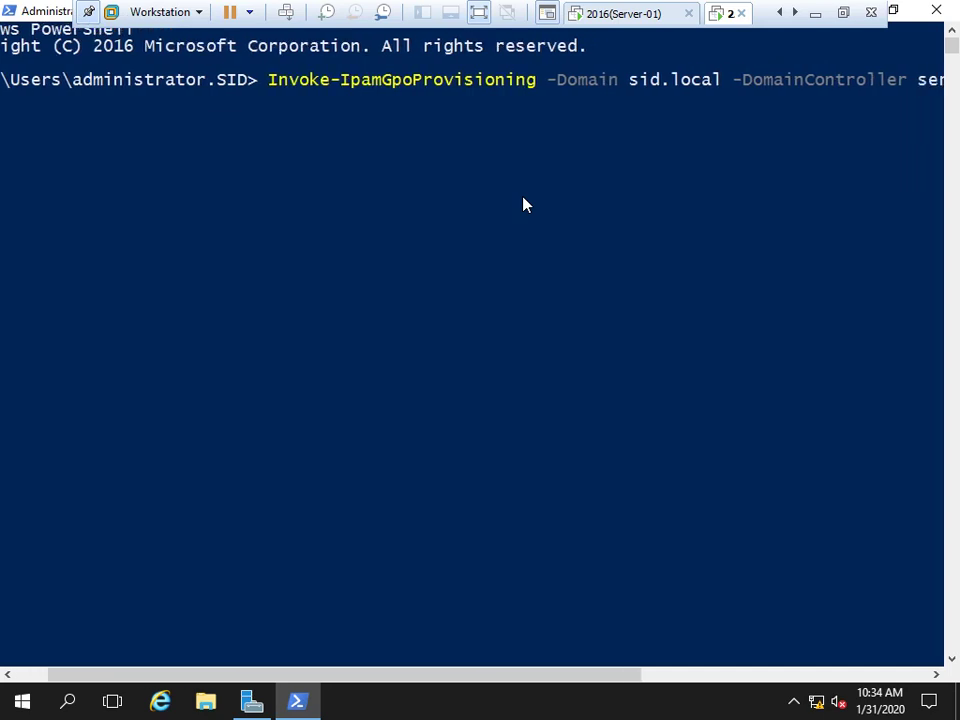
text(ver-01)
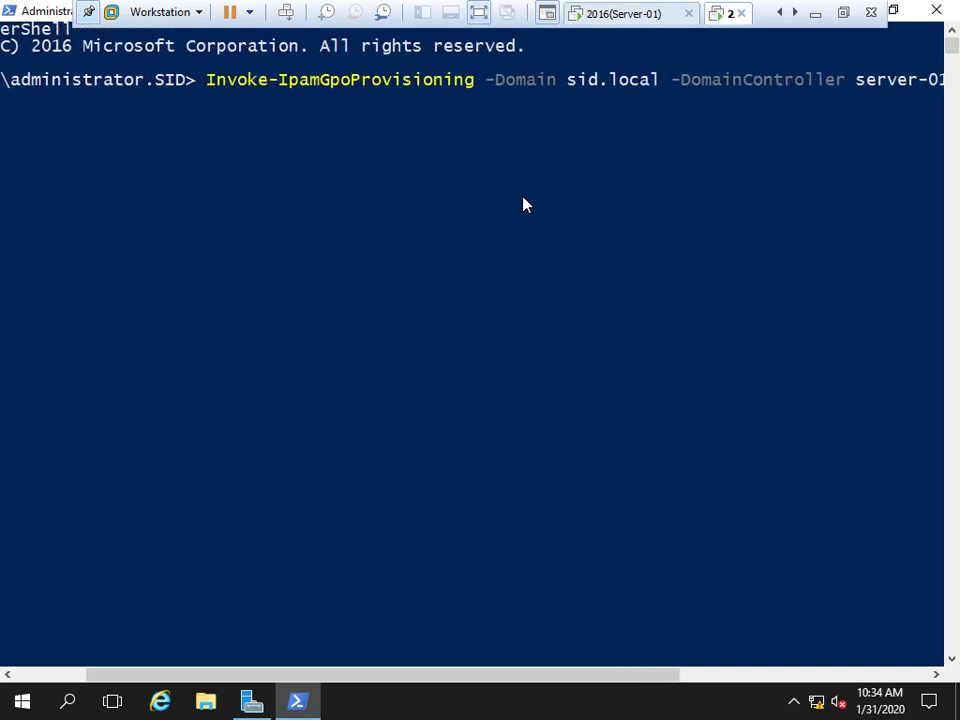
text(.sid.)
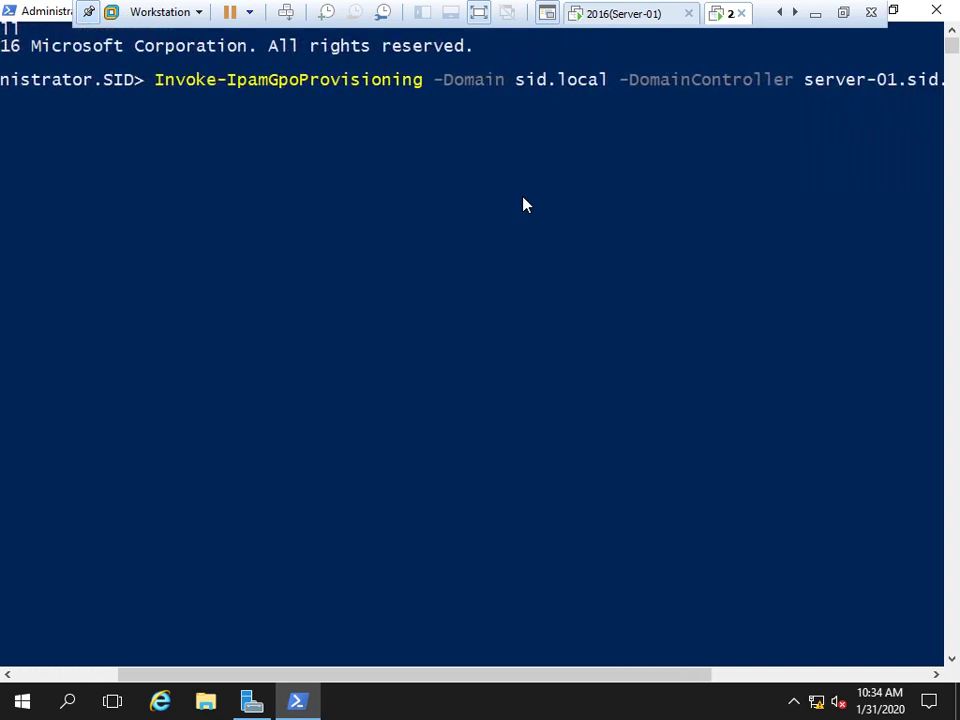
text(local)
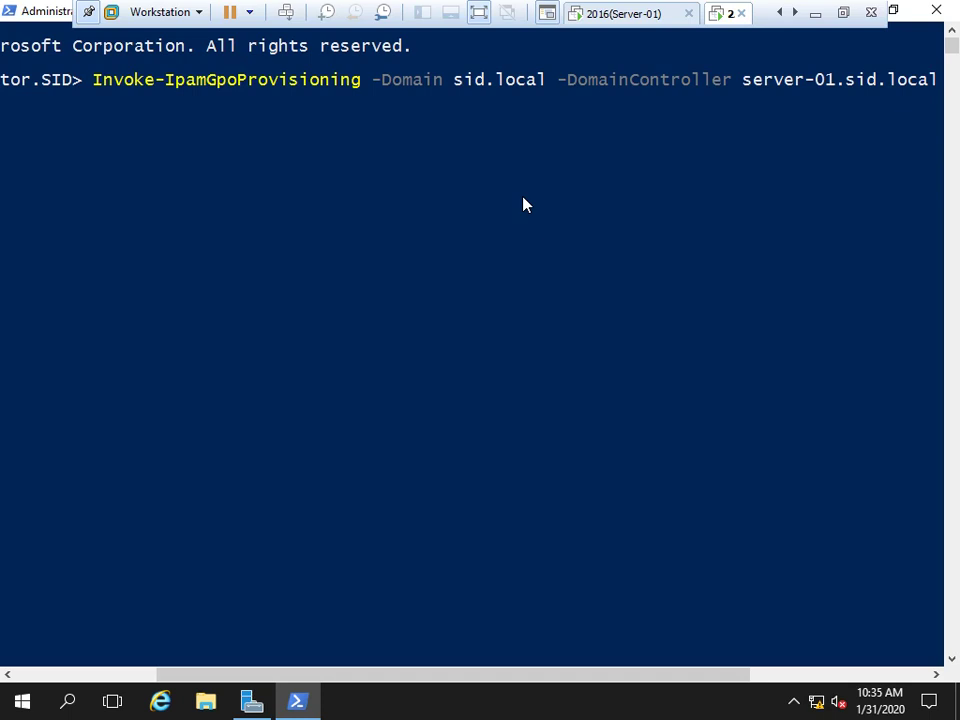
click(893, 10)
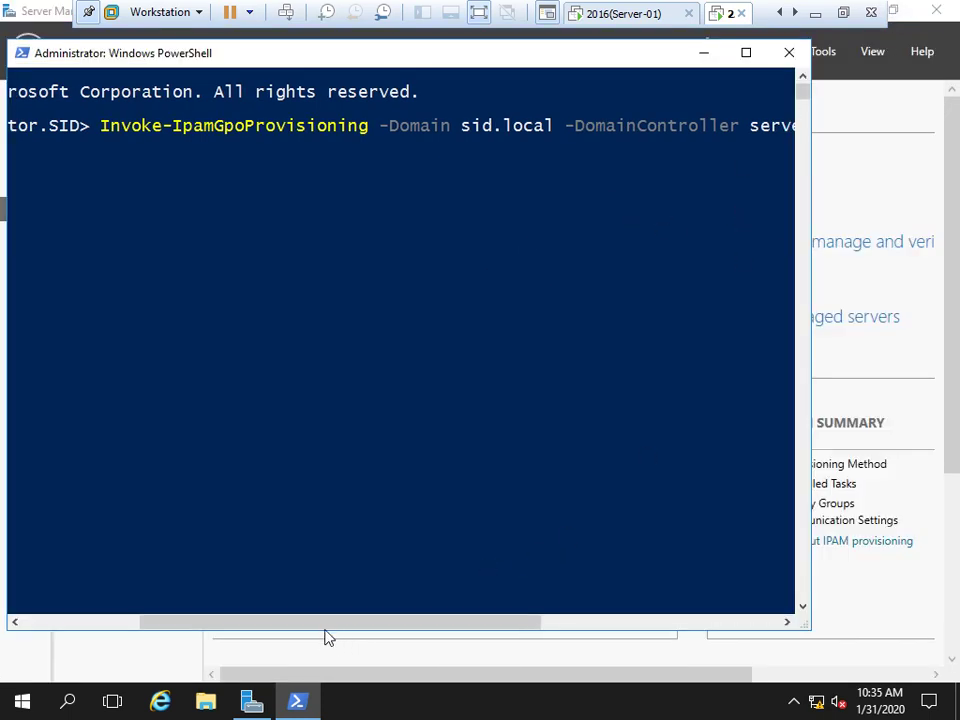
Append -GpoPrefixName IPAM to the command, correcting the misspelled parameter
drag(328, 624, 707, 624)
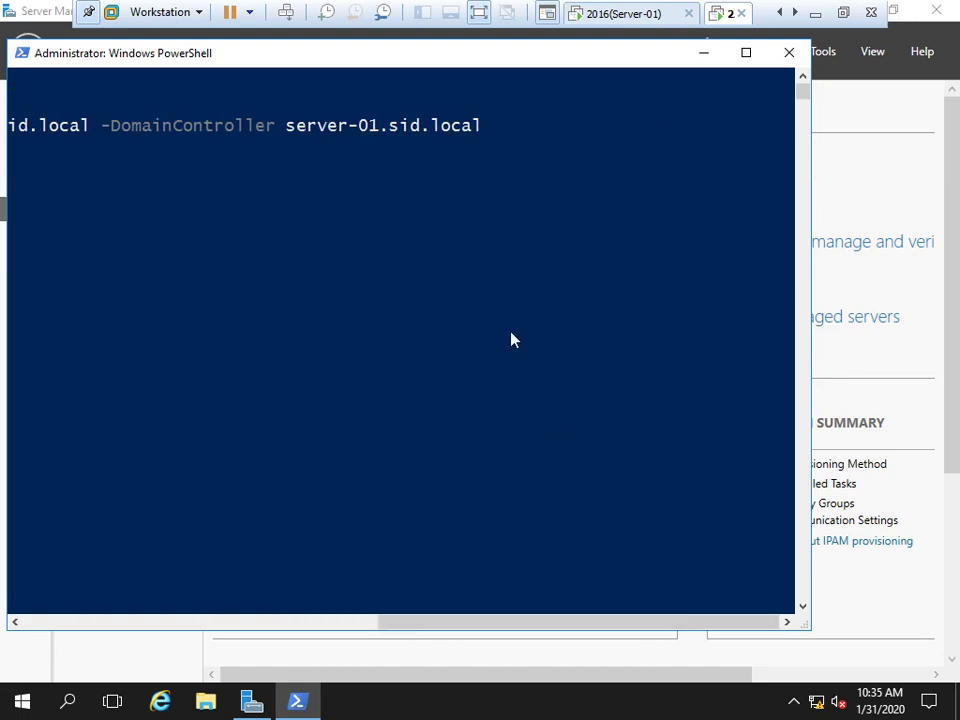
text(gpopreffi)
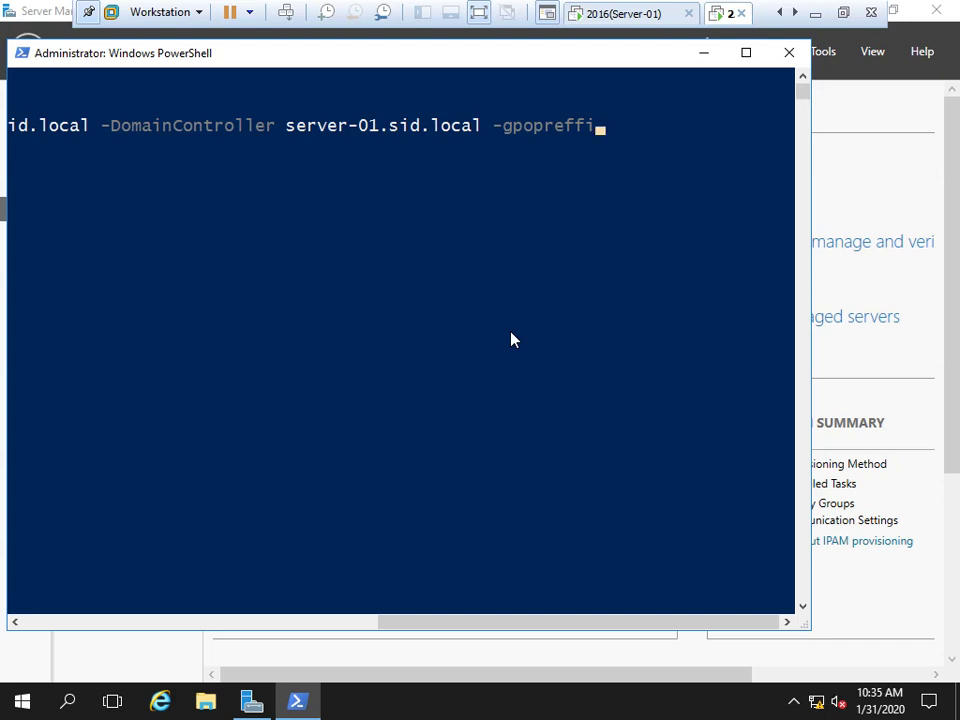
key(BackSpace)
key(BackSpace)
key(BackSpace)
text(fi)
key(Tab)
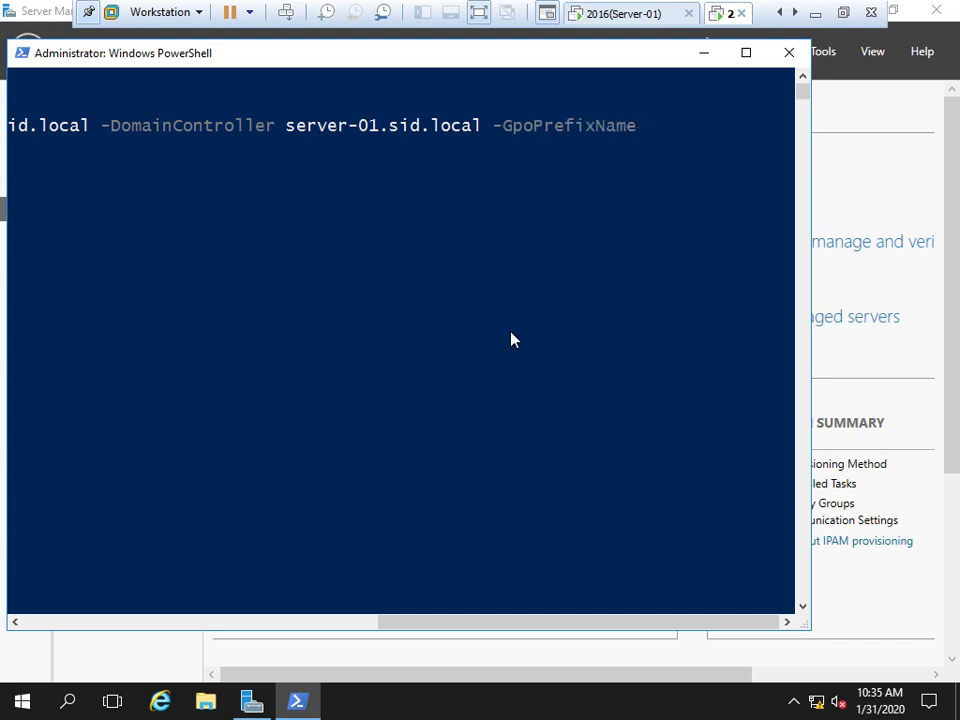
text(IPAM)
Erase the mistyped ipamser text and the stray .\AppData path completion
text(ipam)
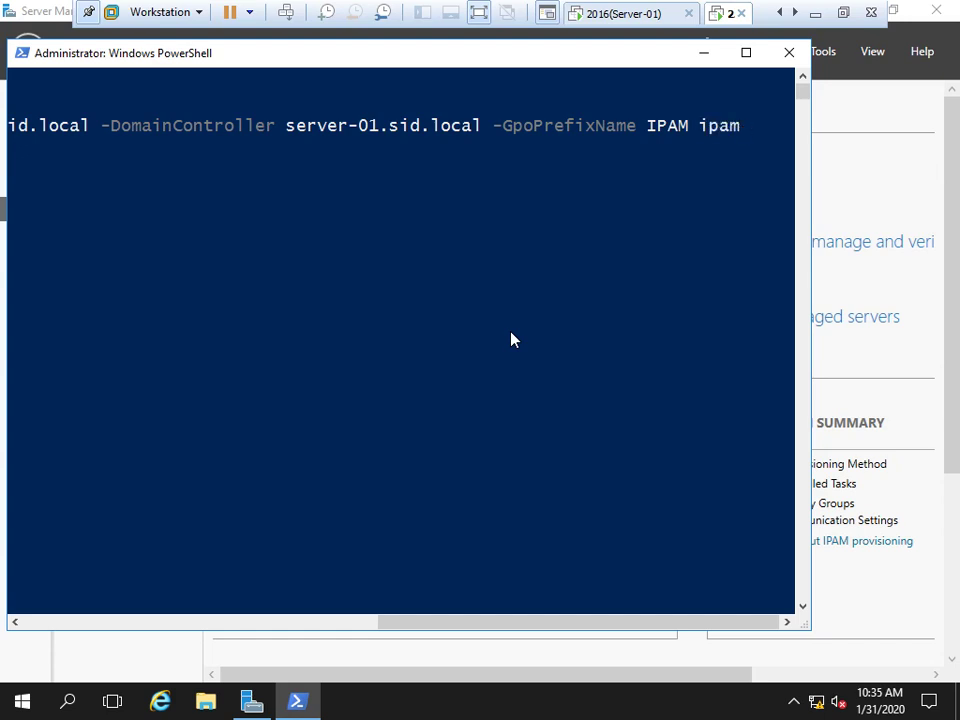
text(serr)
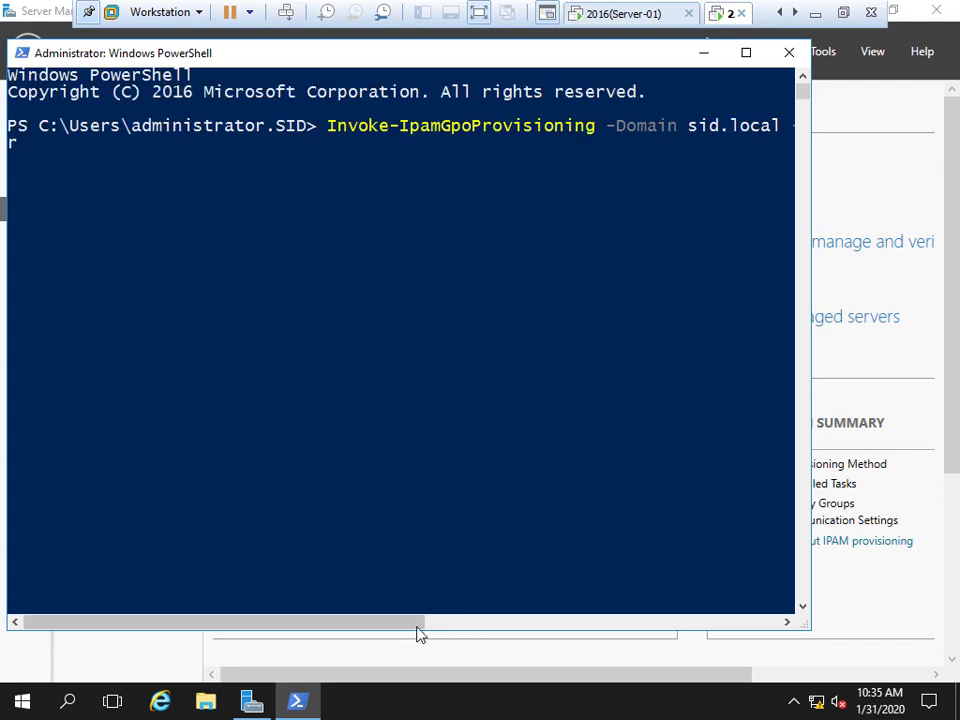
click(521, 624)
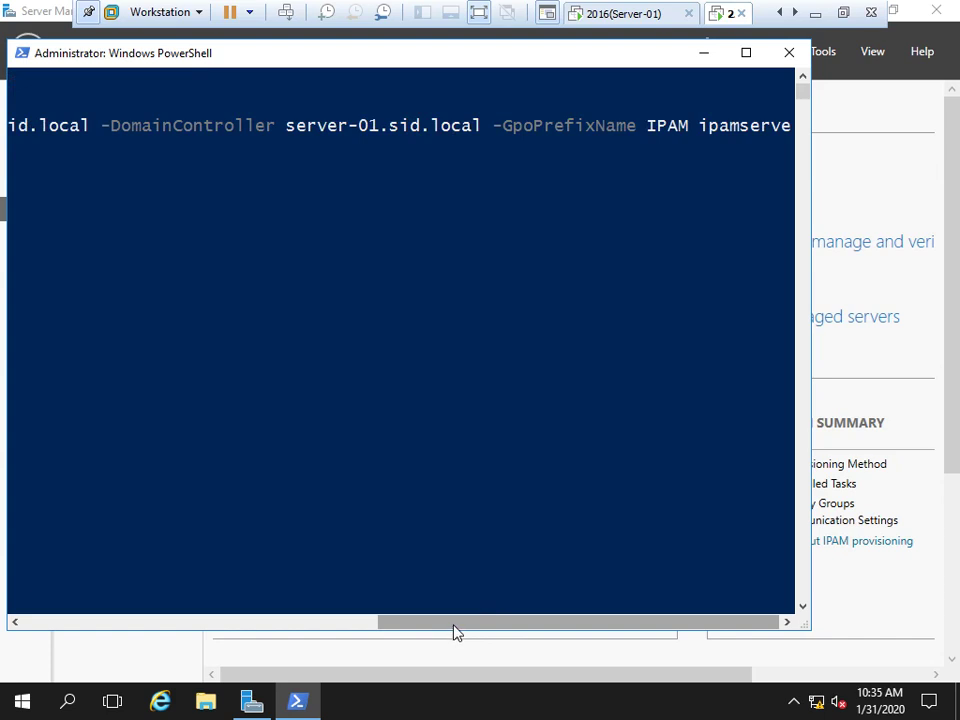
drag(551, 630, 4, 608)
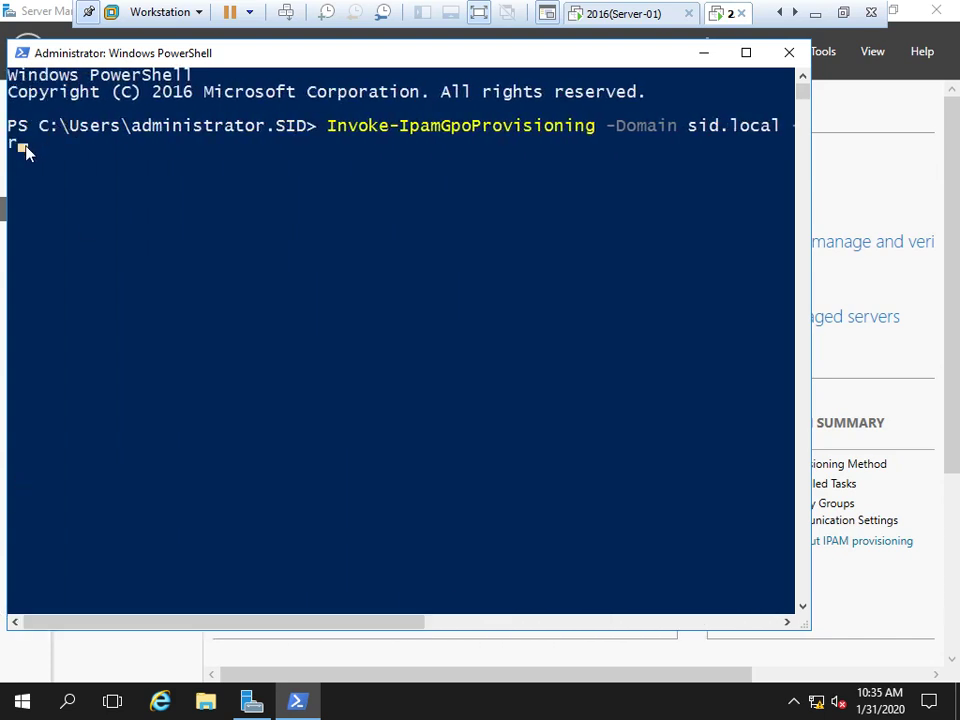
text(f)
text(r)
key(BackSpace)
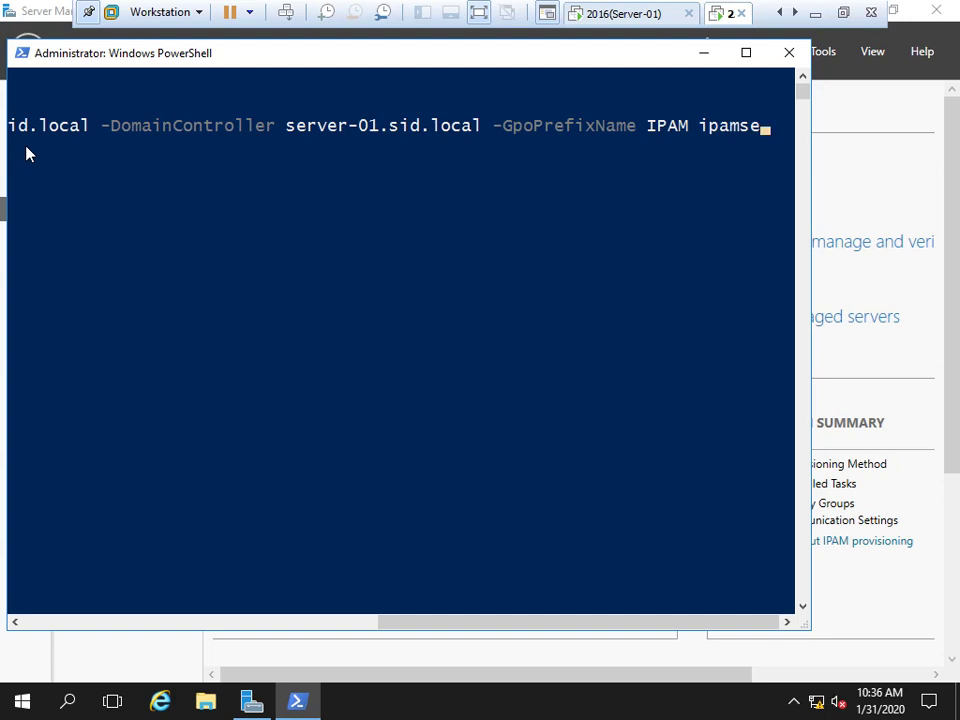
text(r)
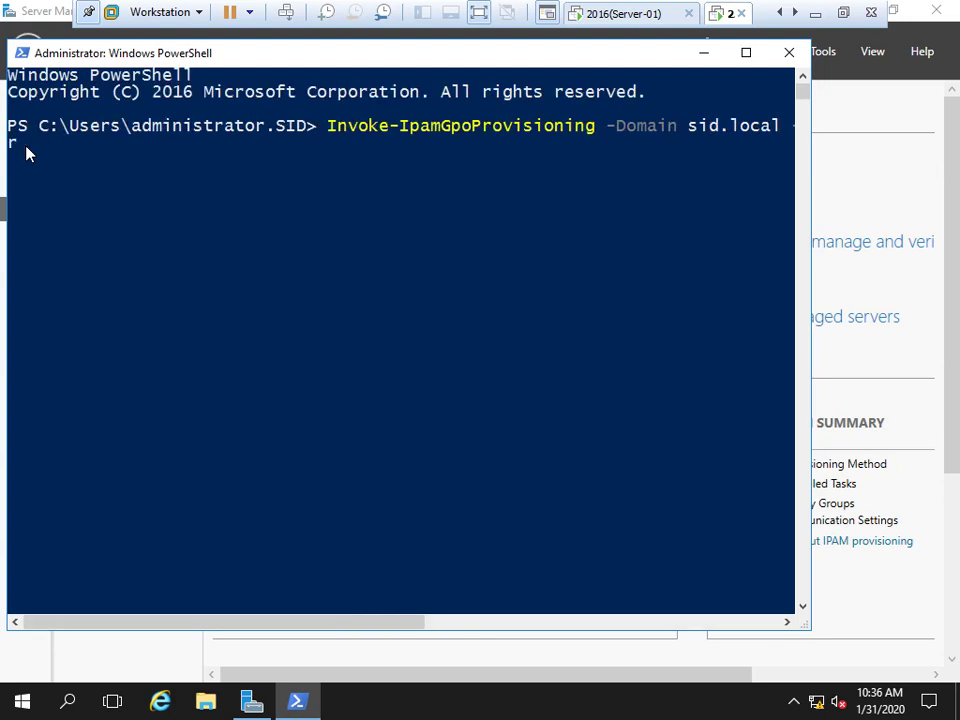
text(fqdn .\)
key(Tab)
key(BackSpace)
key(BackSpace)
key(BackSpace)
key(BackSpace)
key(BackSpace)
key(BackSpace)
key(BackSpace)
key(BackSpace)
key(BackSpace)
key(BackSpace)
key(BackSpace)
key(BackSpace)
key(Up)
key(BackSpace)
key(BackSpace)
key(BackSpace)
key(BackSpace)
key(BackSpace)
key(BackSpace)
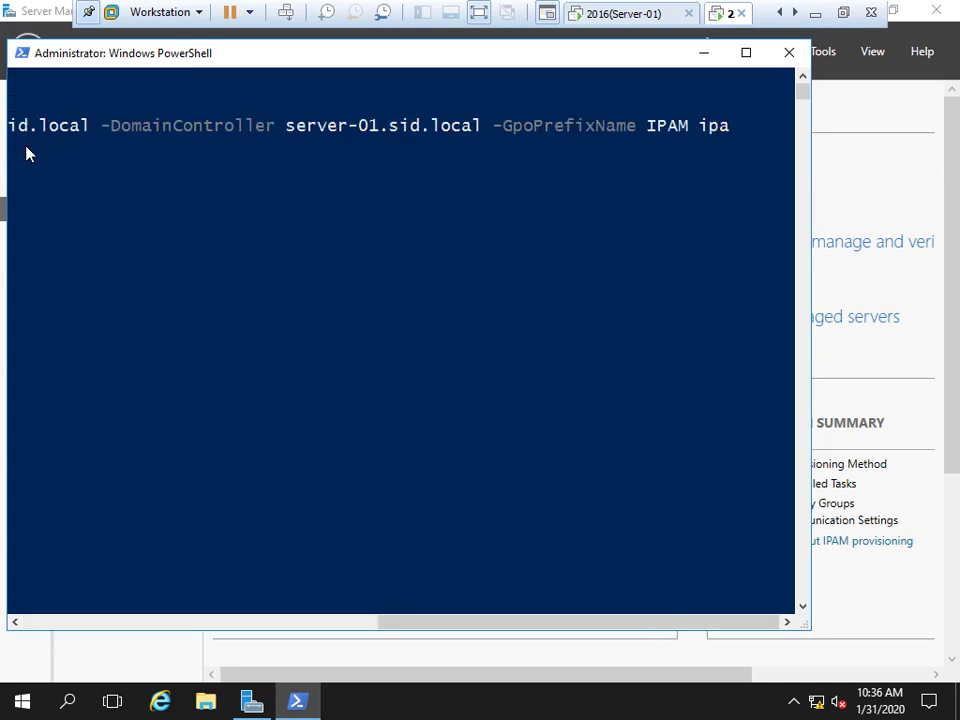
text(ipam)
key(BackSpace)
key(BackSpace)
key(BackSpace)
key(BackSpace)
key(BackSpace)
Add -IpamServerFqdn server-02.sid.local and -DelegatedGpoUser administrator to the command
text(-ipamser)
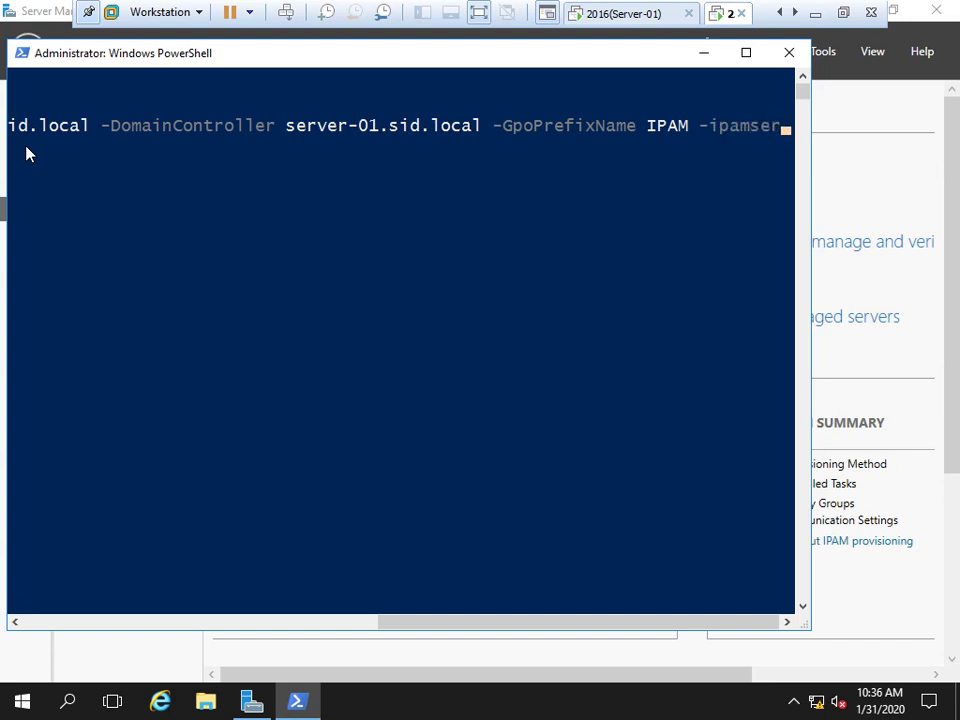
key(Tab)
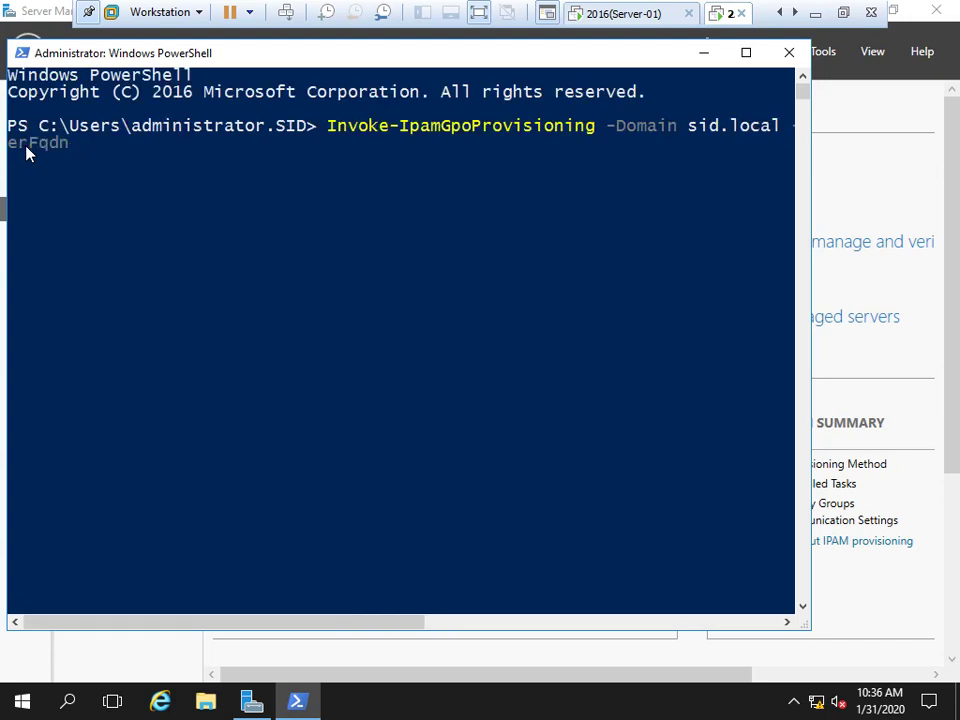
text(server-02)
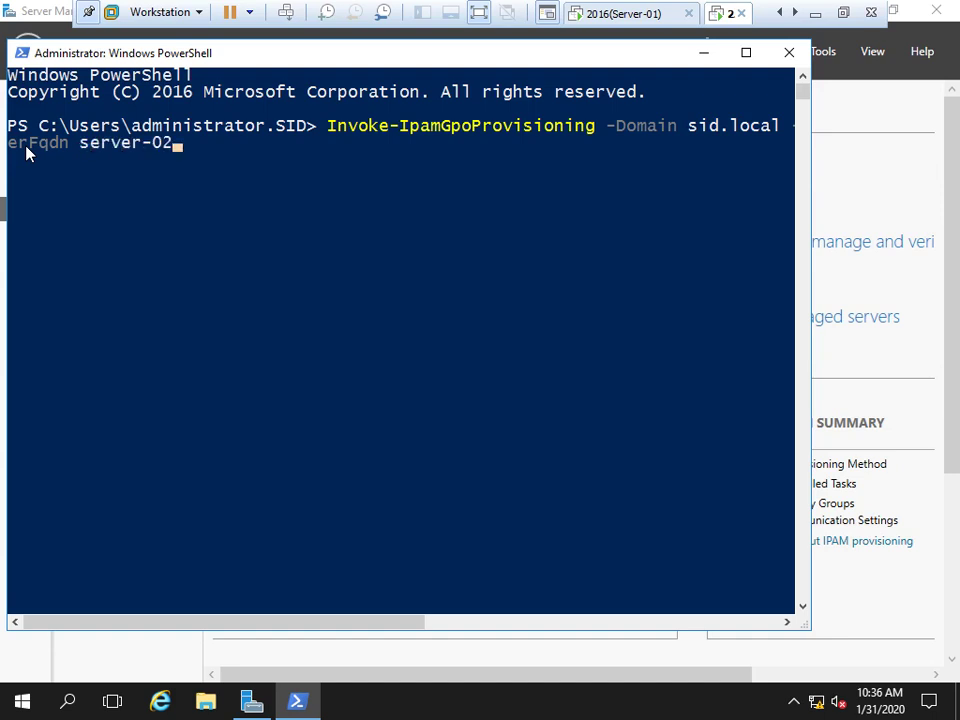
text(.sid.local)
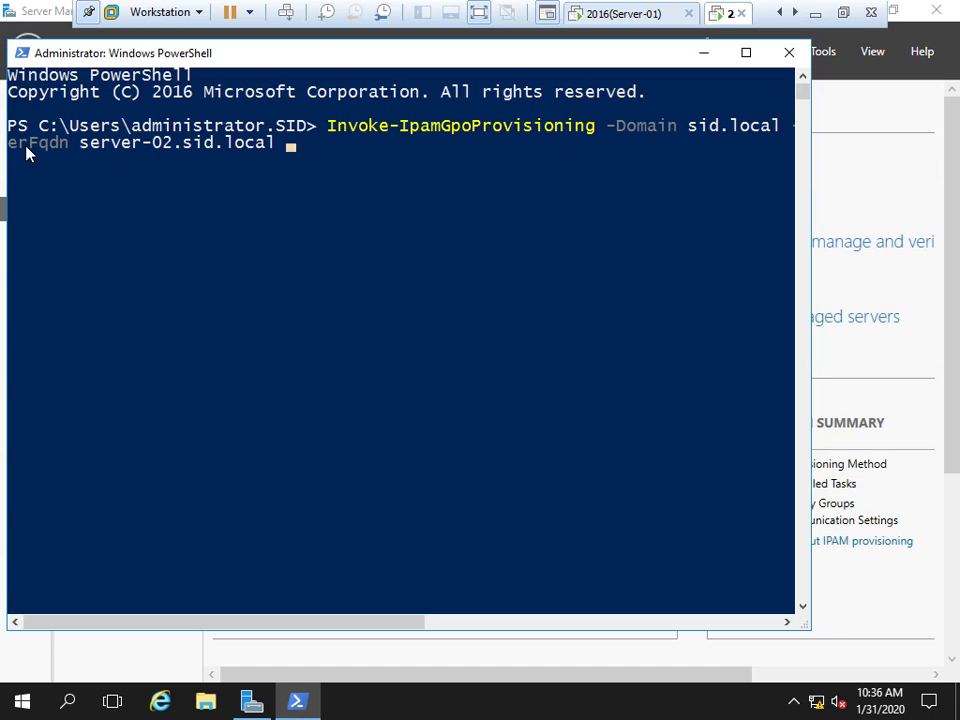
text(-delegat)
key(Tab)
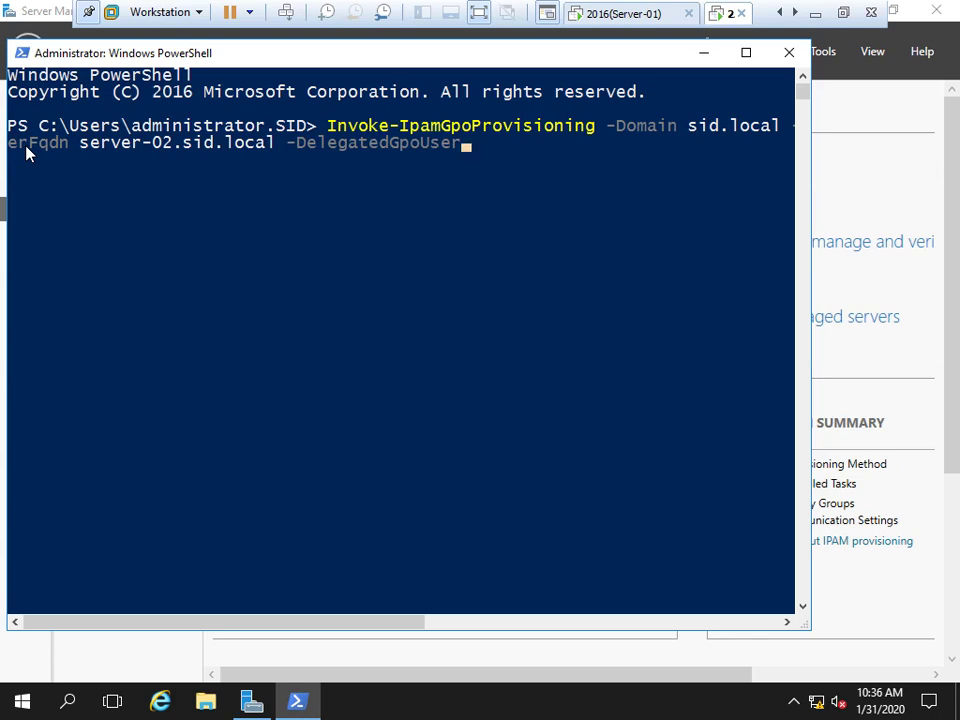
text(administrator)
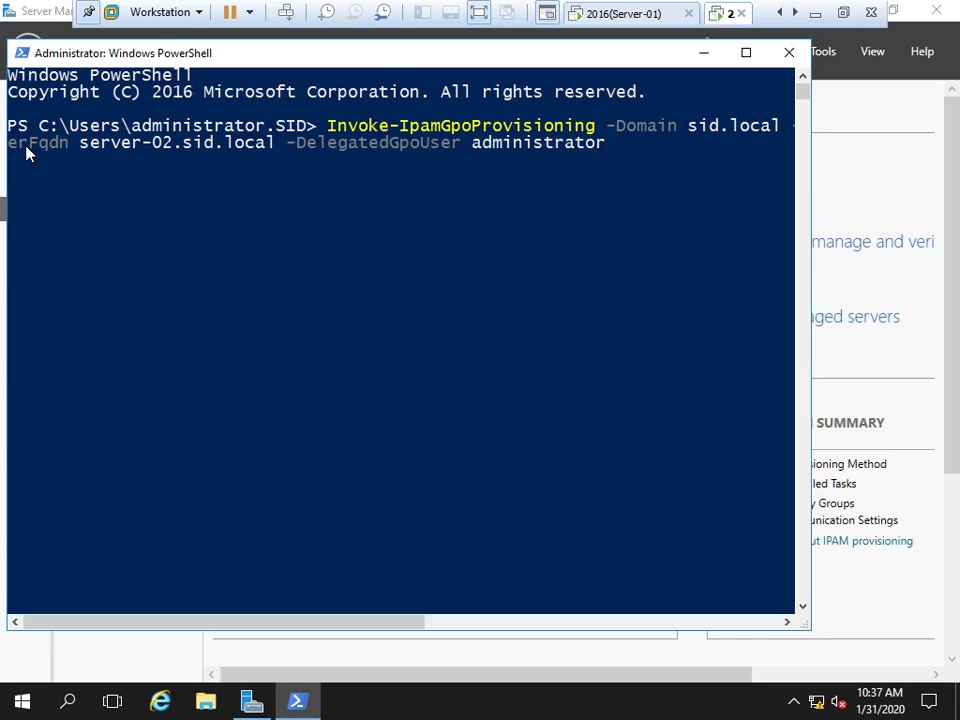
Select backward over the end of the command
key(BackSpace)
key(shift+Left)
key(shift+Left)
key(shift+Left)
key(shift+Left)
key(shift+Left)
key(shift+Left)
key(shift+Left)
key(shift+Left)
key(shift+Left)
key(shift+Left)
key(shift+Left)
key(shift+Left)
key(shift+Left)
key(shift+Left)
key(shift+Left)
key(shift+Left)
key(shift+Left)
key(shift+Left)
key(shift+Left)
key(shift+Left)
key(shift+Left)
key(shift+Left)
key(shift+Left)
key(shift+Left)
key(shift+Left)
key(shift+Left)
key(shift+Left)
key(shift+Left)
key(shift+Left)
key(shift+Left)
key(shift+Left)
key(shift+Left)
key(shift+Left)
key(shift+Left)
key(shift+Left)
key(shift+Left)
key(shift+Left)
key(shift+Left)
key(shift+Left)
key(shift+Left)
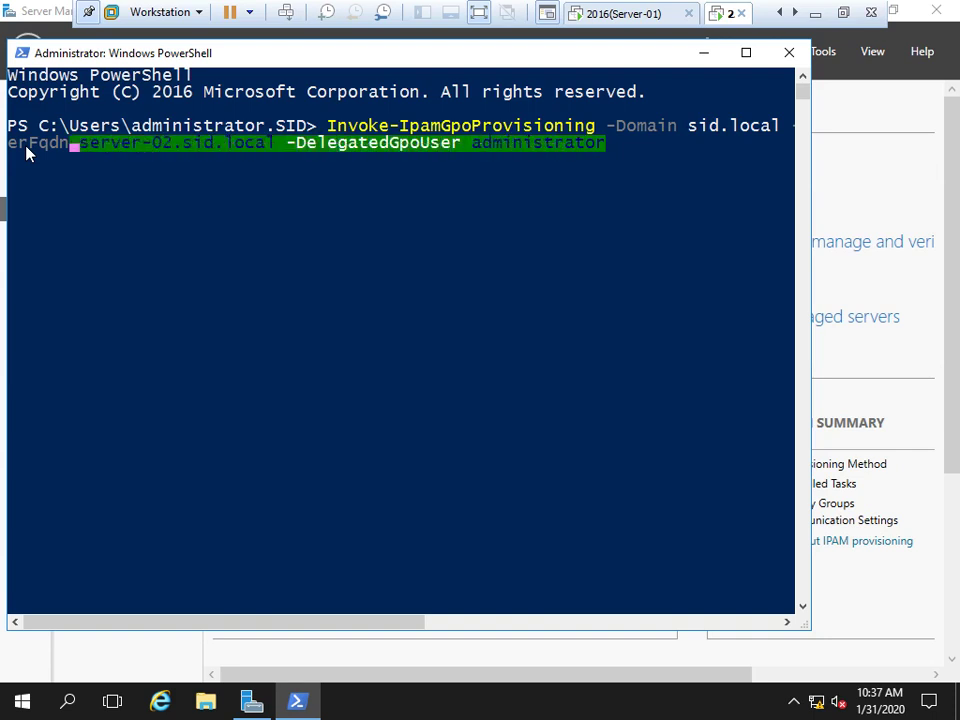
key(shift+Left)
key(shift+Left)
key(shift+Left)
key(shift+Left)
key(shift+Left)
key(shift+Left)
key(shift+Left)
key(shift+Left)
key(shift+Left)
key(shift+Left)
key(shift+Left)
key(shift+Left)
key(shift+Left)
key(shift+Left)
key(shift+Left)
key(shift+Left)
key(shift+Left)
key(shift+Left)
key(shift+Left)
key(shift+Left)
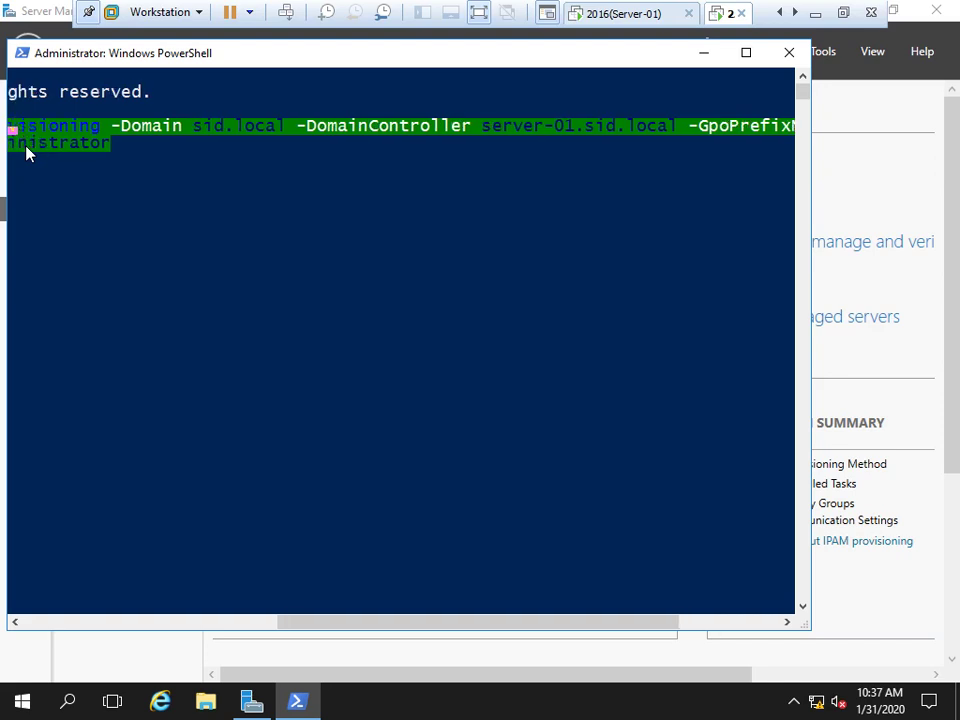
Try selecting the command text by clicking and dragging in the console
scroll(27, 150, left, 5)
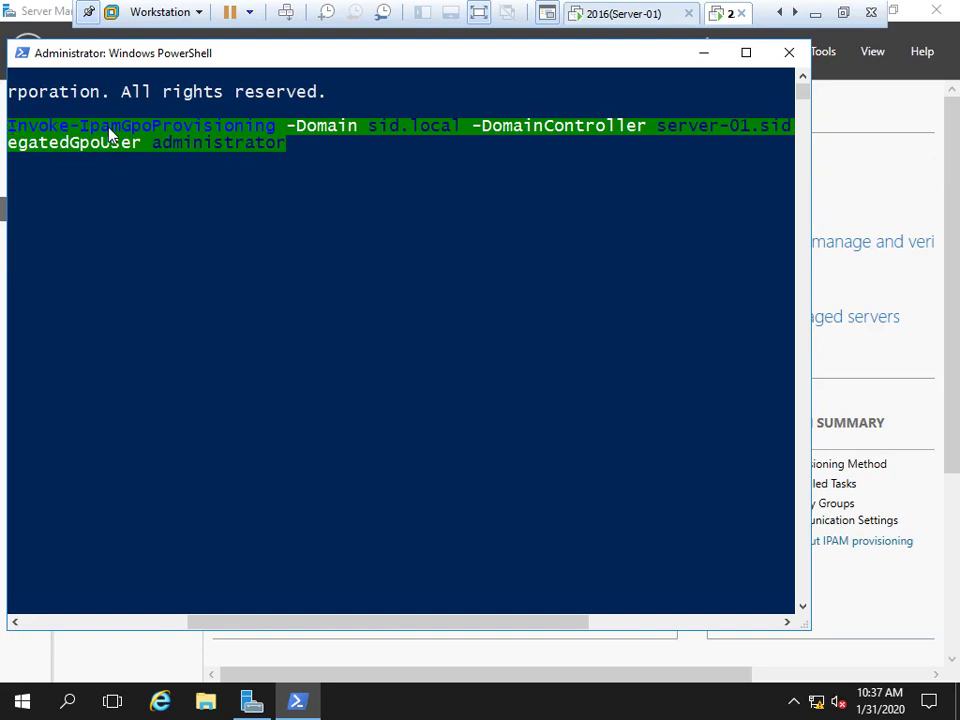
click(445, 278)
click(291, 145)
click(177, 230)
click(22, 236)
drag(336, 628, 90, 630)
click(661, 195)
click(631, 145)
Switch the console into Mark mode from its system menu and try a block selection
right_click(339, 60)
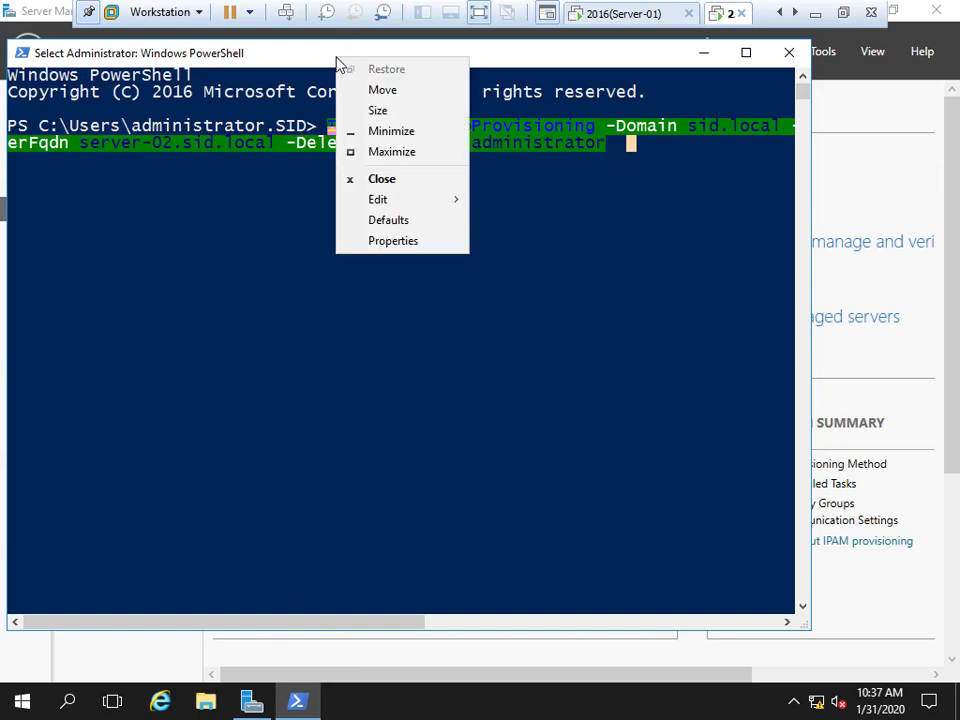
click(400, 220)
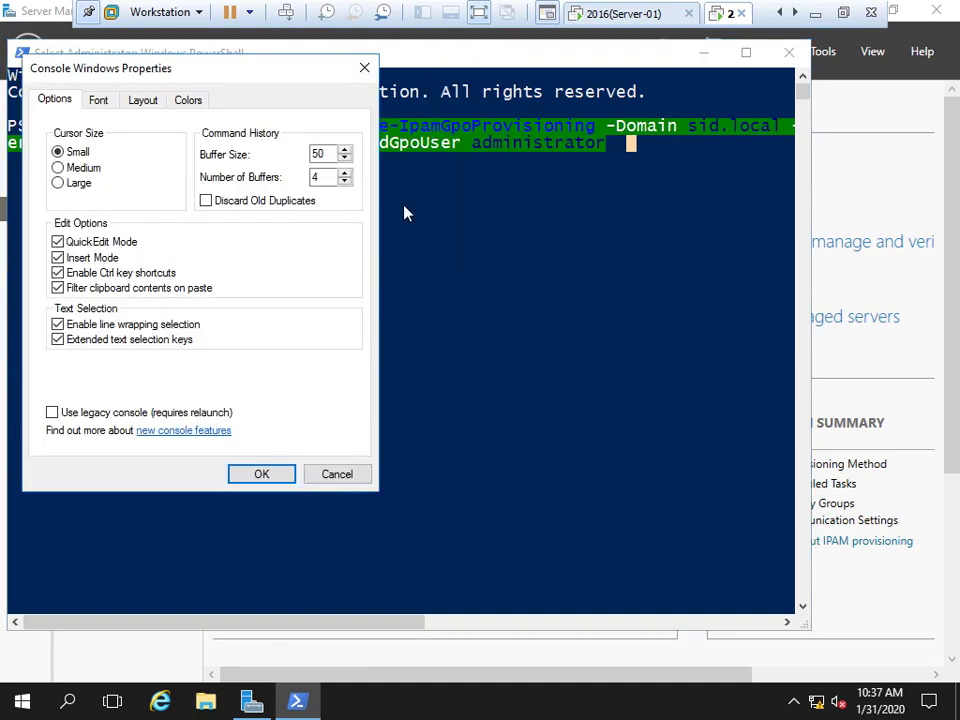
click(365, 65)
right_click(369, 50)
mouse_move(450, 196)
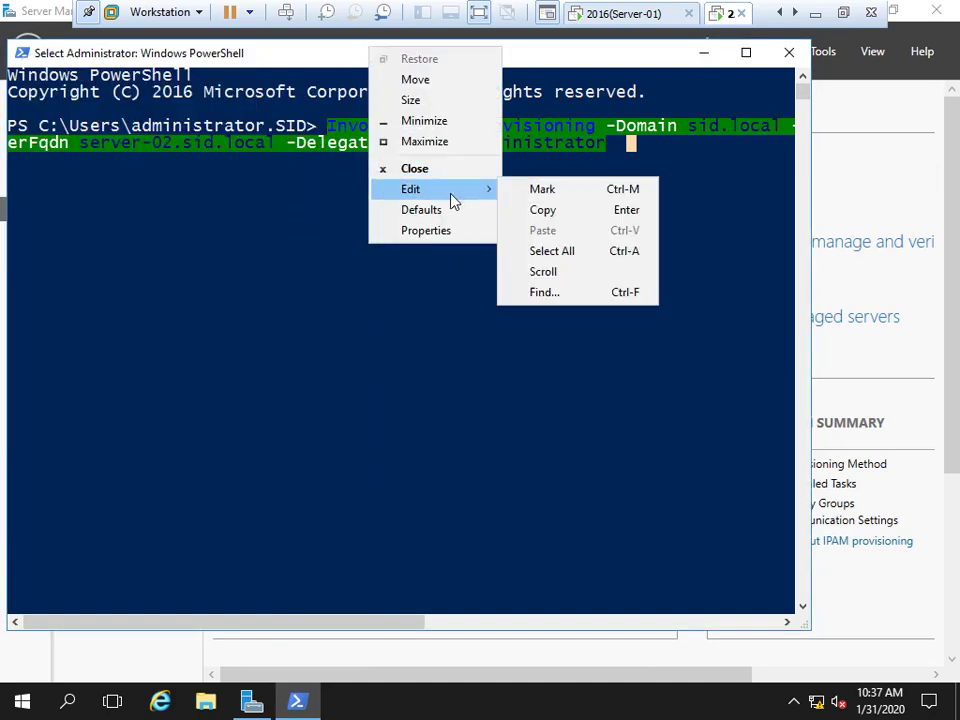
click(549, 189)
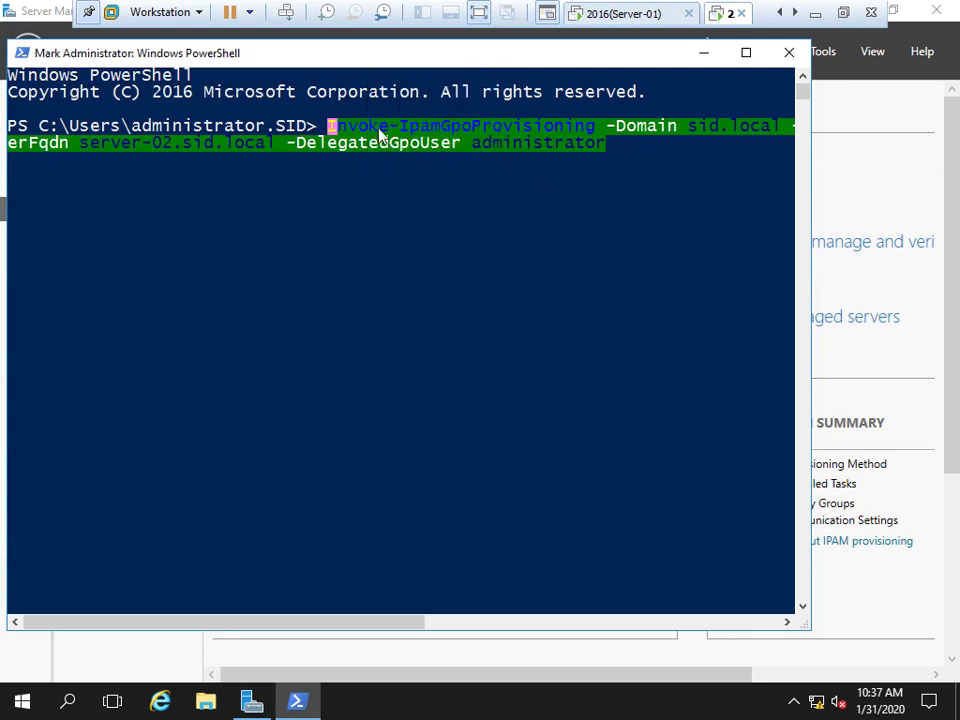
drag(330, 127, 45, 182)
click(343, 330)
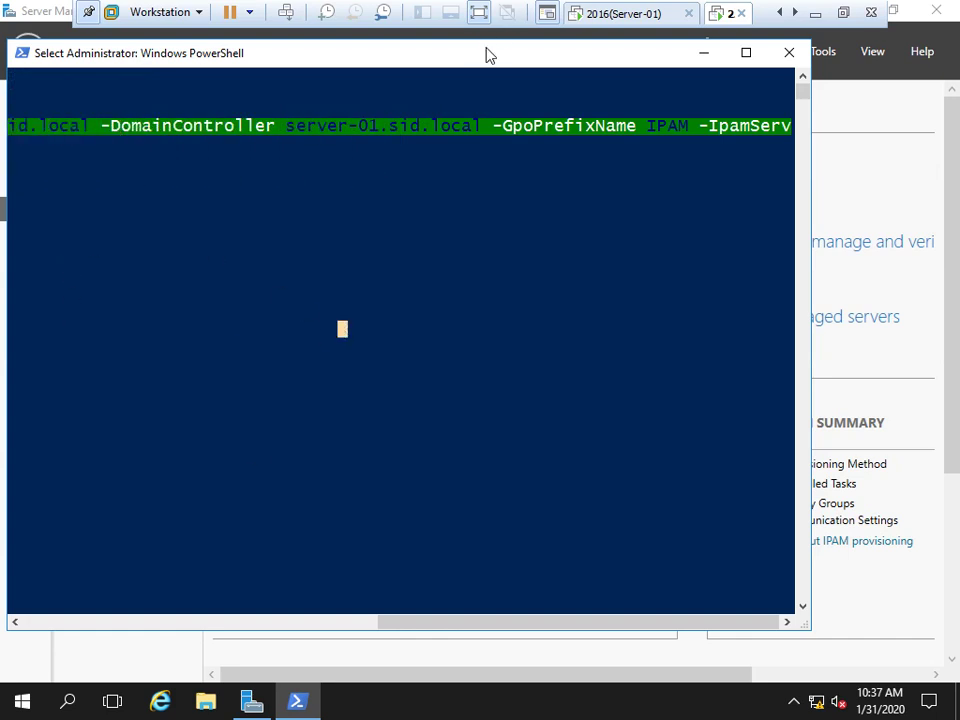
Maximize the PowerShell window, retry the selection, then leave Mark mode
double_click(488, 52)
click(79, 101)
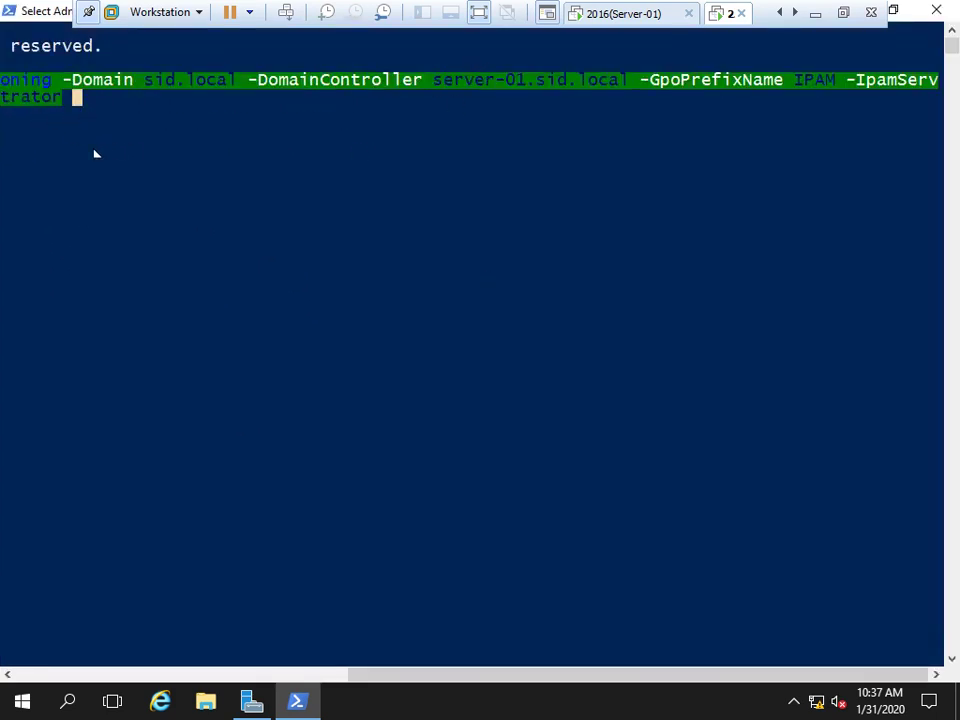
drag(469, 678, 4, 626)
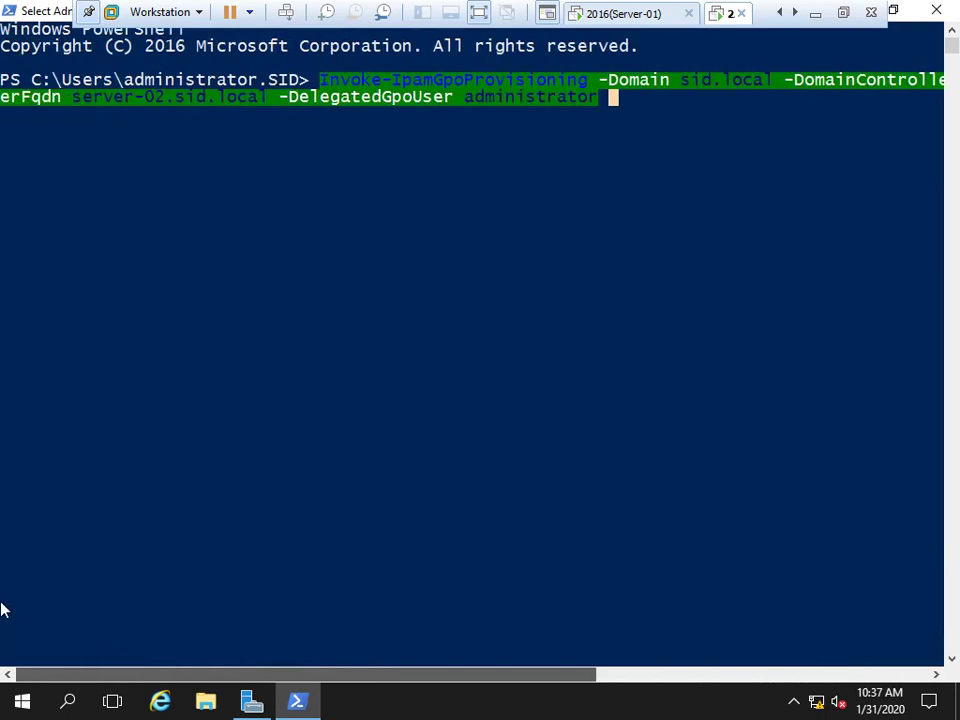
key(Escape)
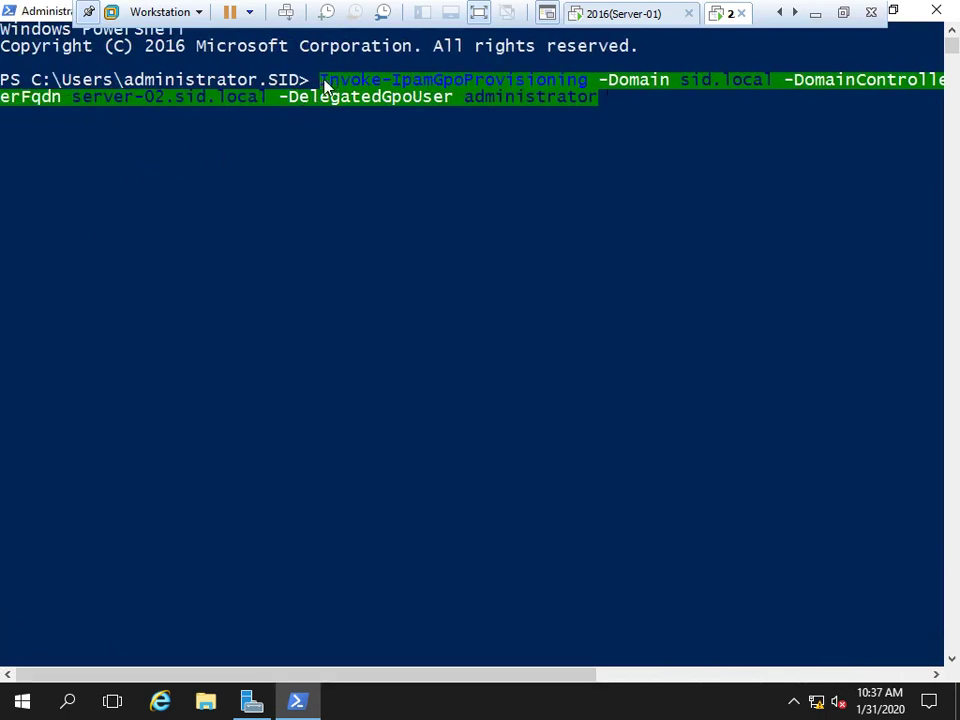
Mark the whole Invoke-IpamGpoProvisioning command and copy it
right_click(22, 14)
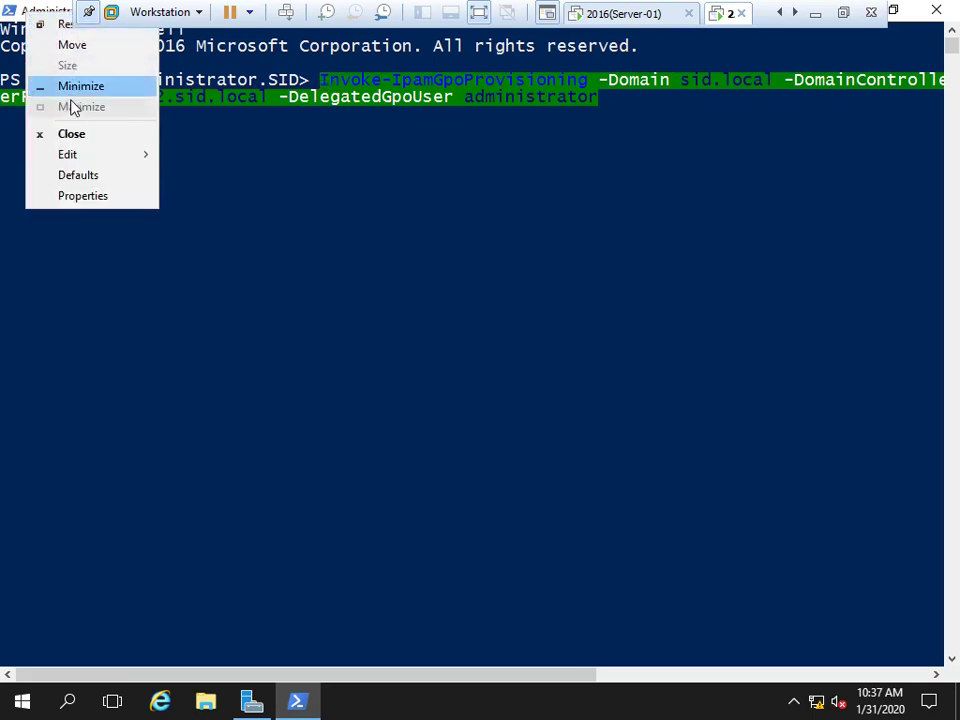
mouse_move(78, 158)
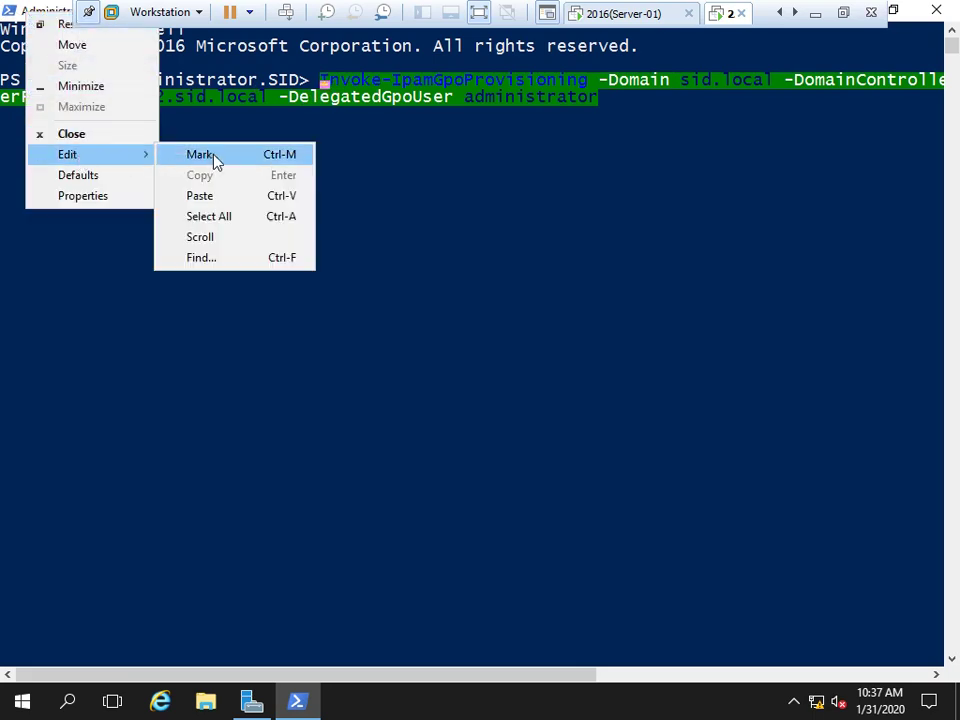
click(214, 158)
drag(324, 86, 932, 104)
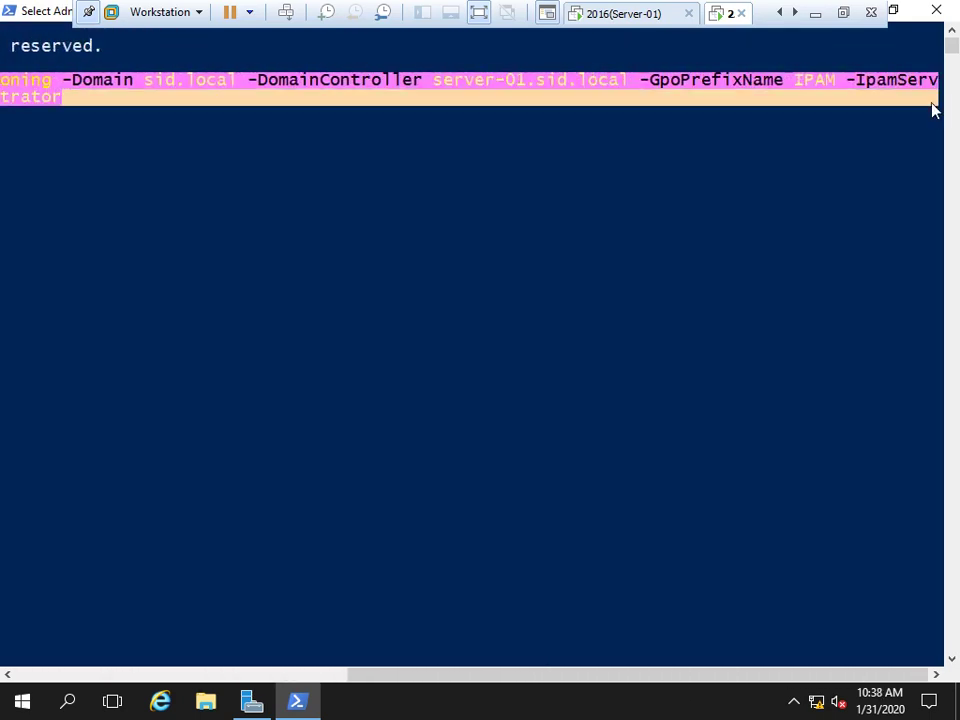
right_click(28, 90)
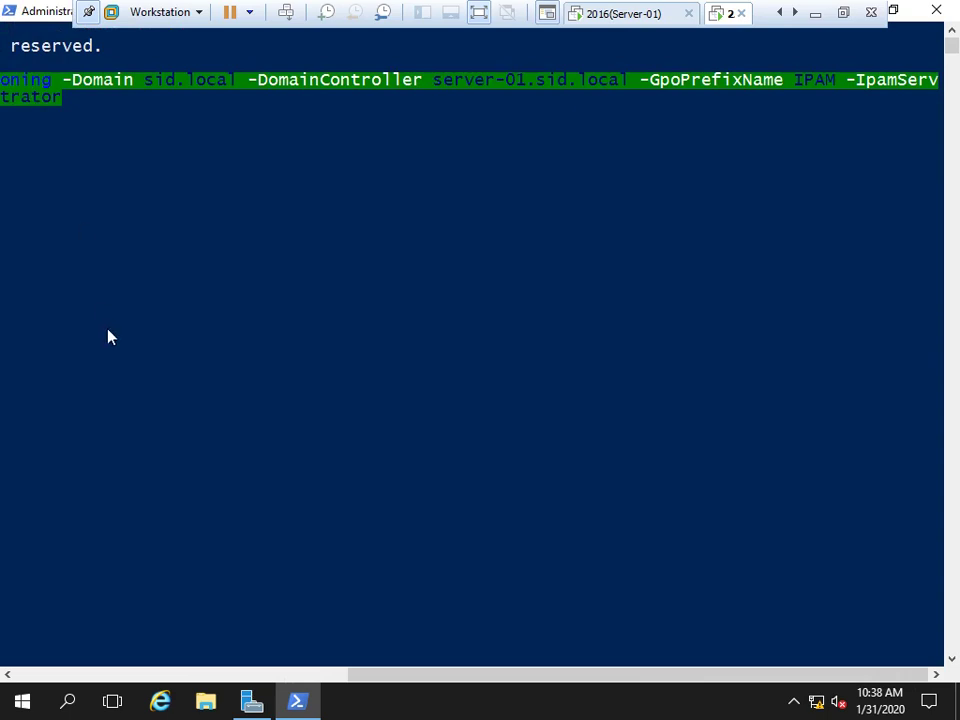
Launch Notepad from the Run box and paste the copied command
key(super+r)
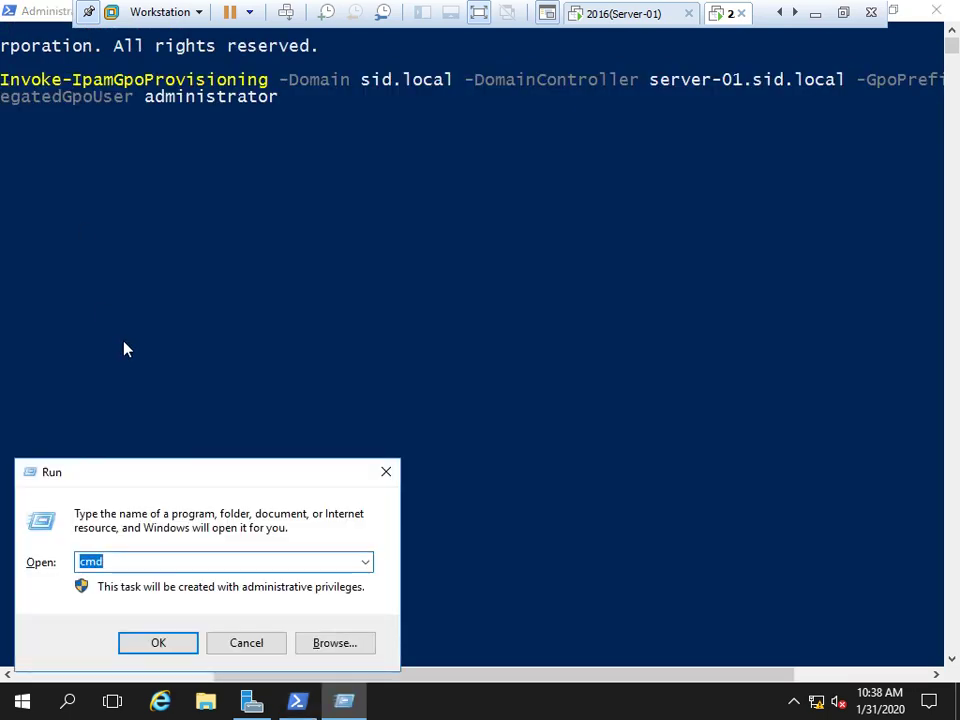
text(notepad)
key(Return)
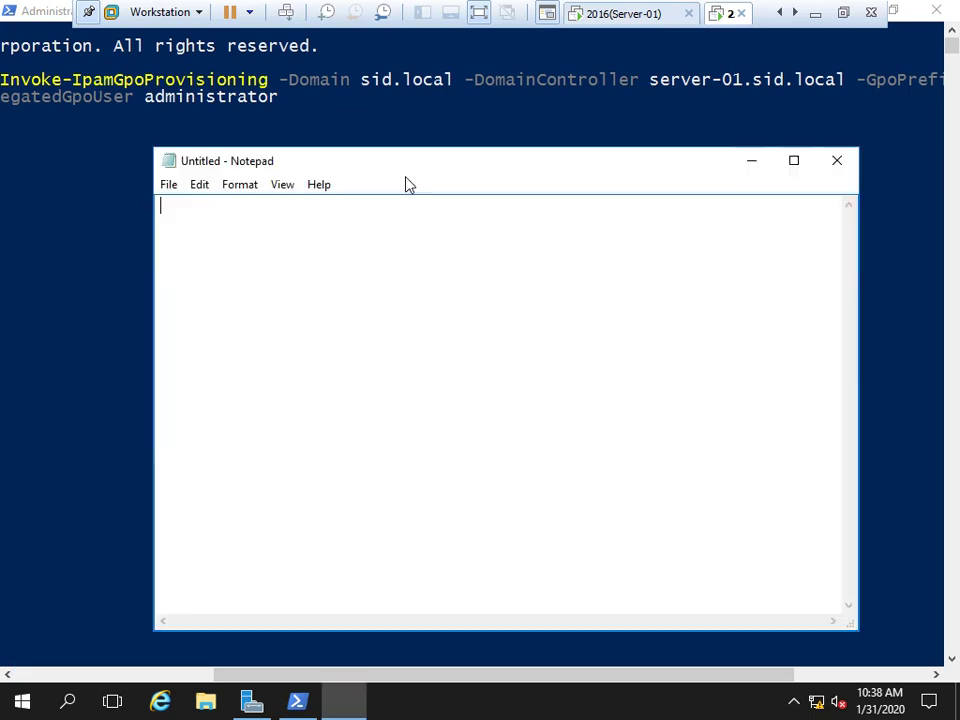
key(ctrl+v)
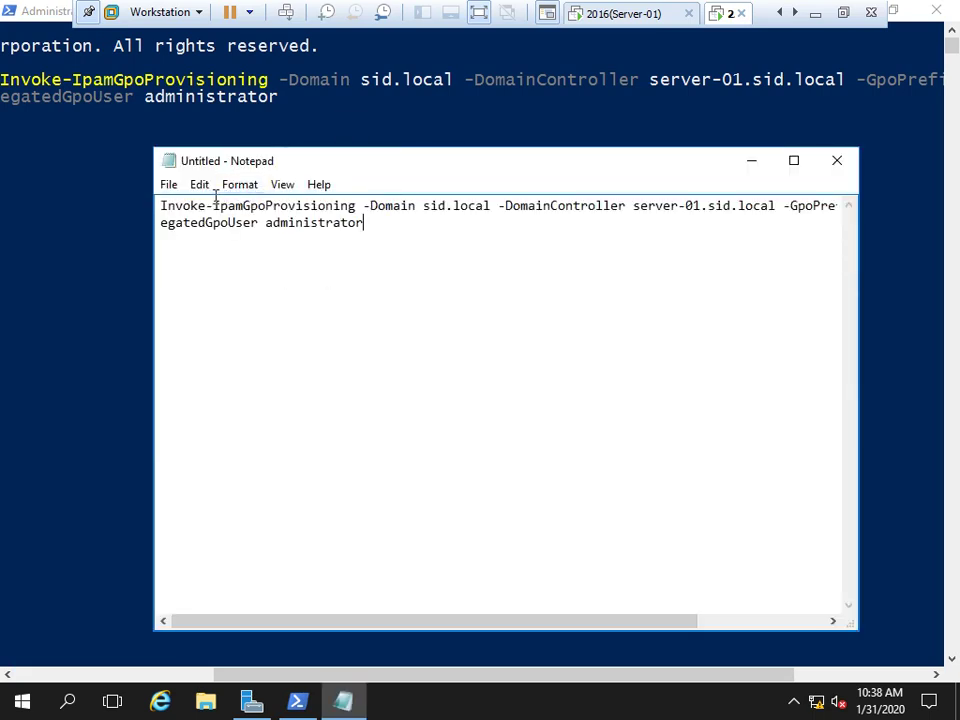
Turn on Word Wrap, rejoin the broken third line, and type 'rFodn Server-02.sid.local -deli'
click(239, 188)
click(265, 212)
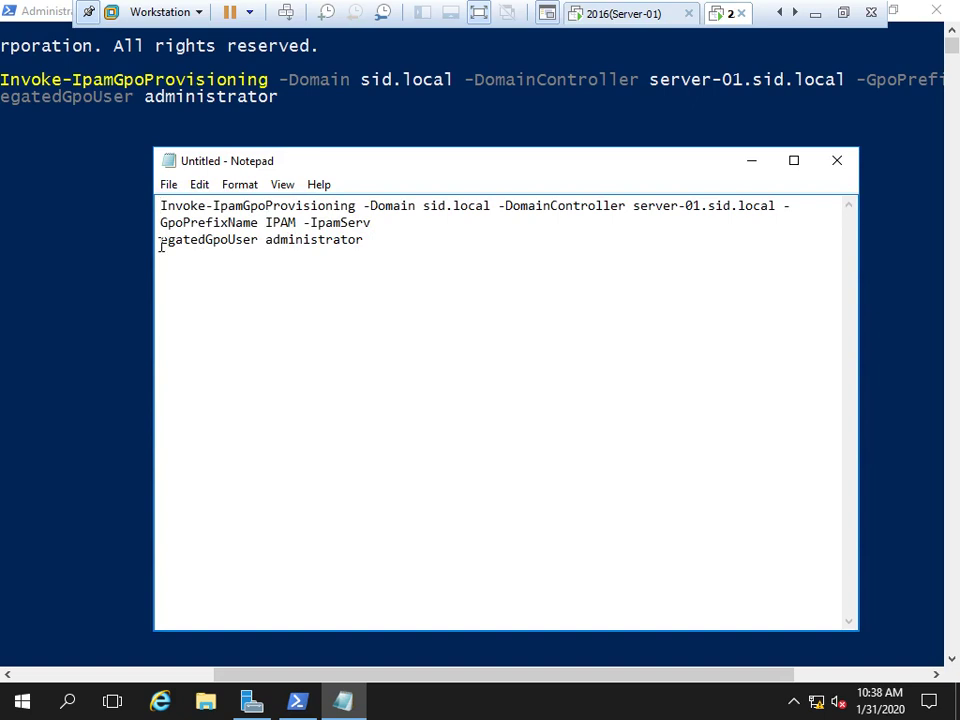
click(161, 243)
key(BackSpace)
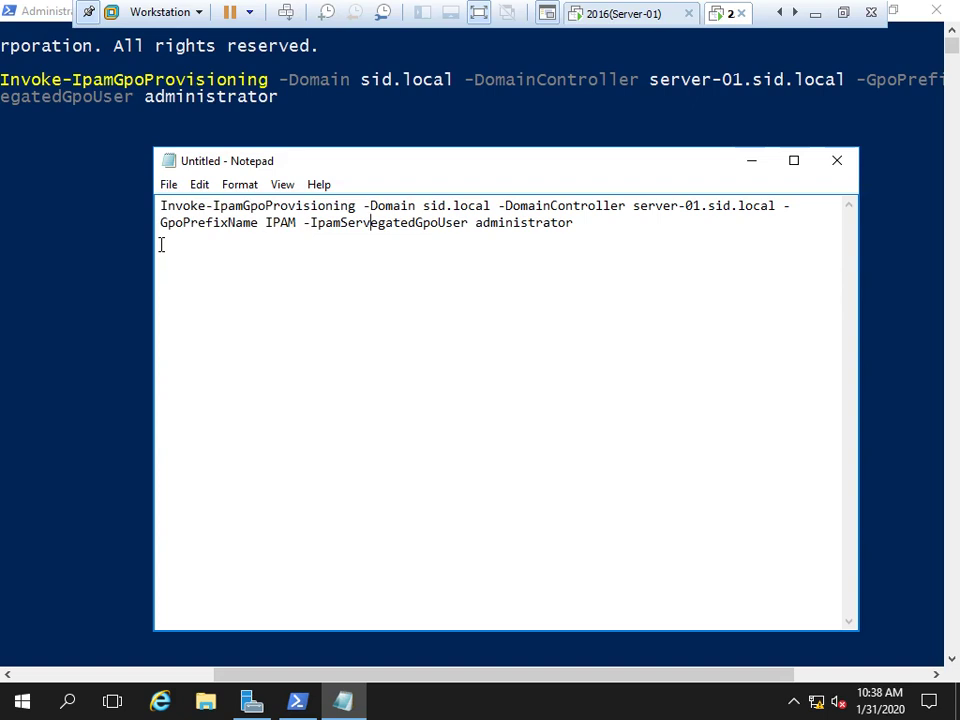
key(Right)
text(r)
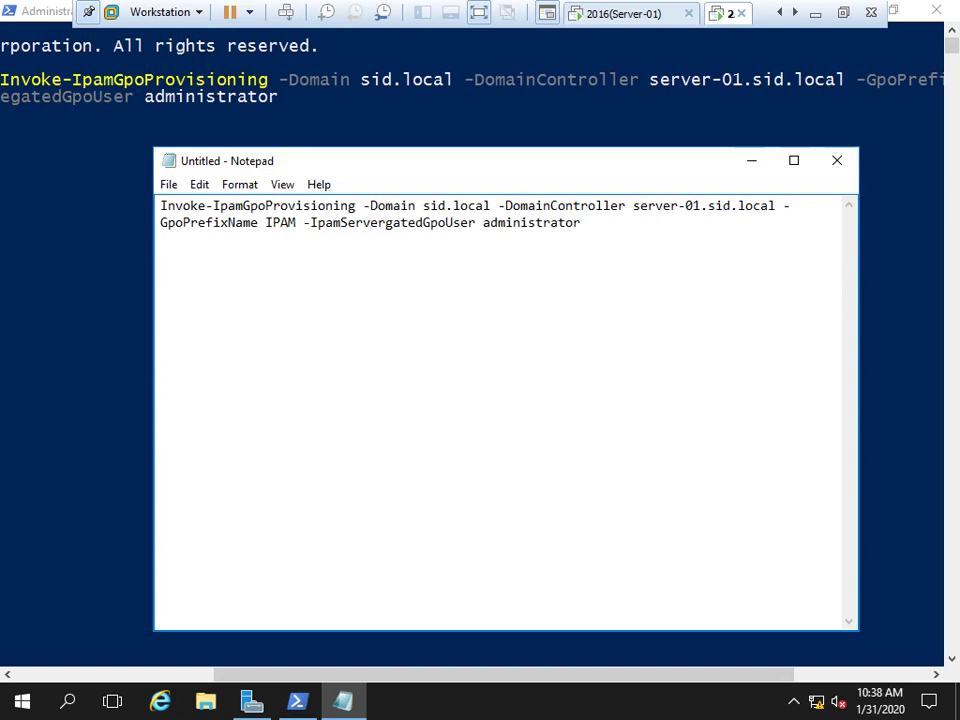
text(F)
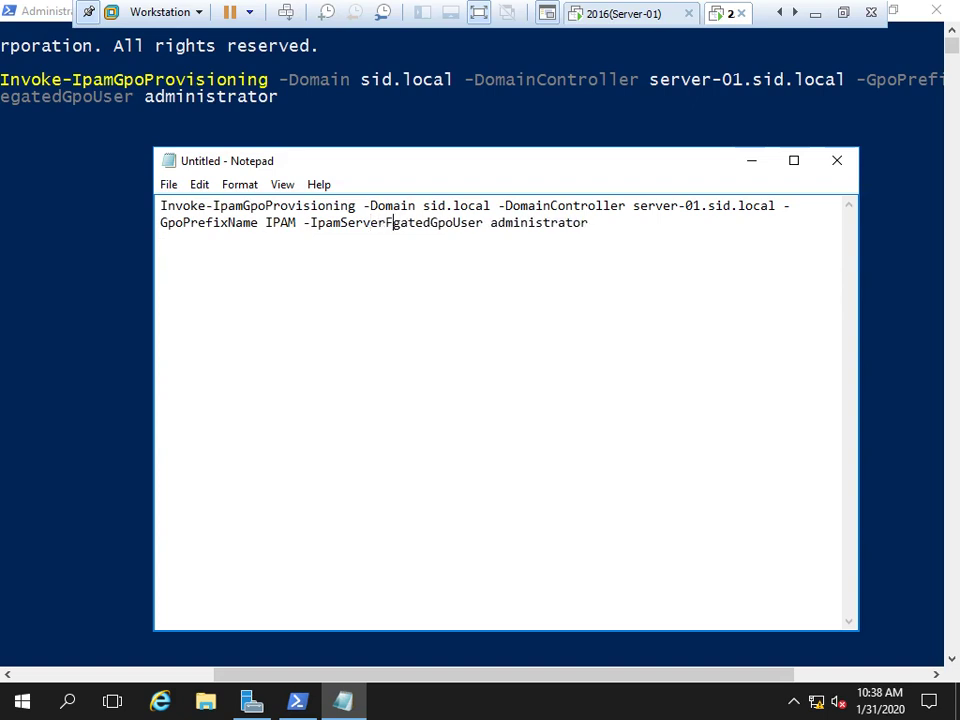
text(o)
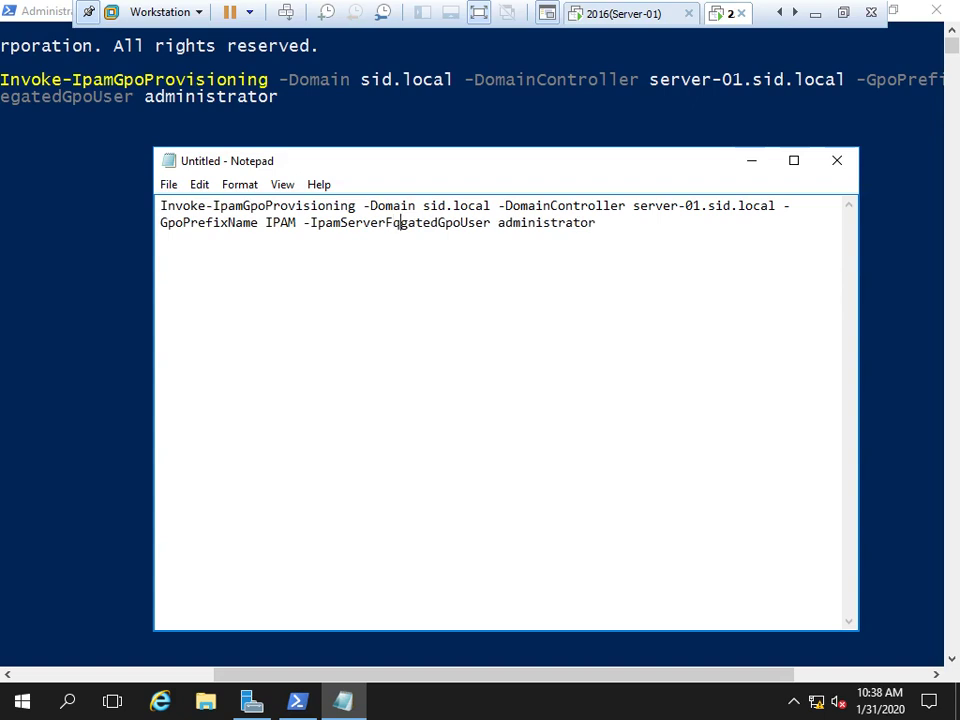
text(dn)
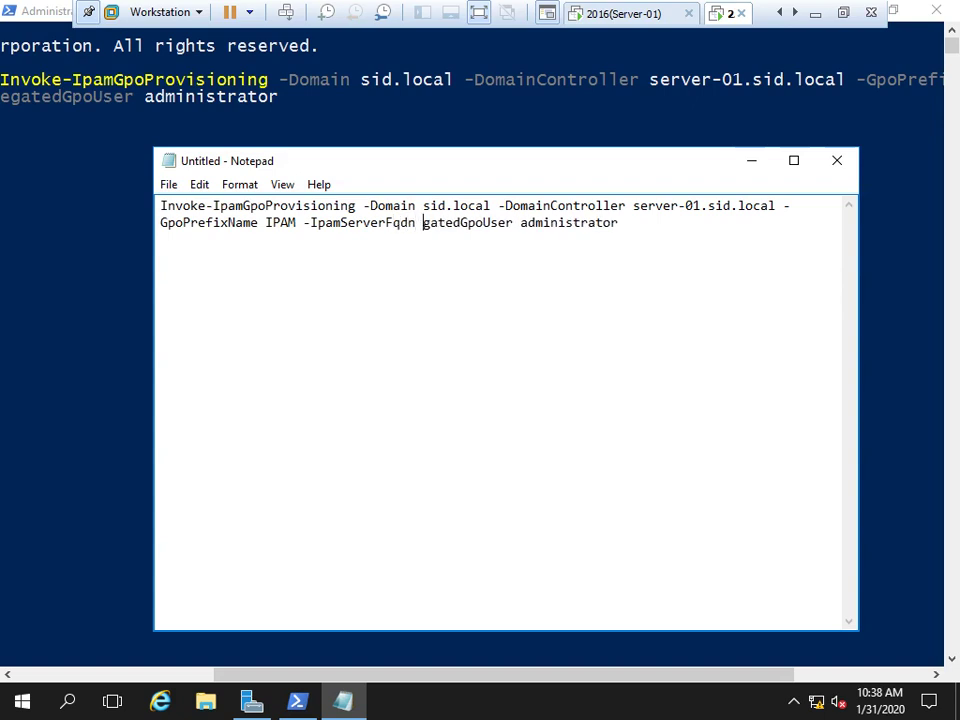
text( Server)
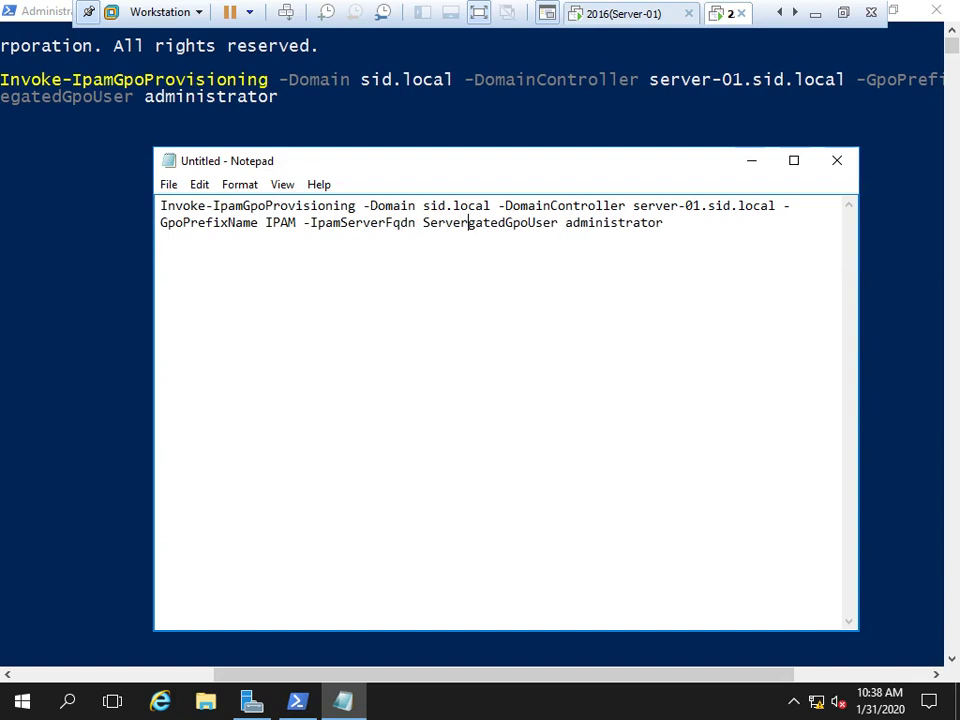
text(-02.sid.local -)
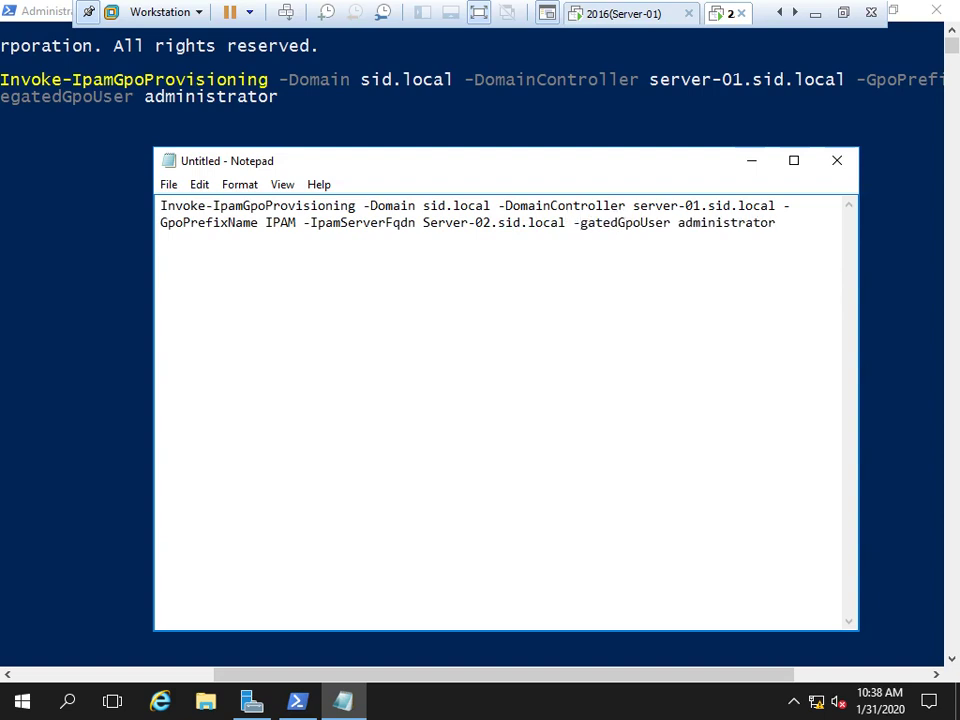
text(de)
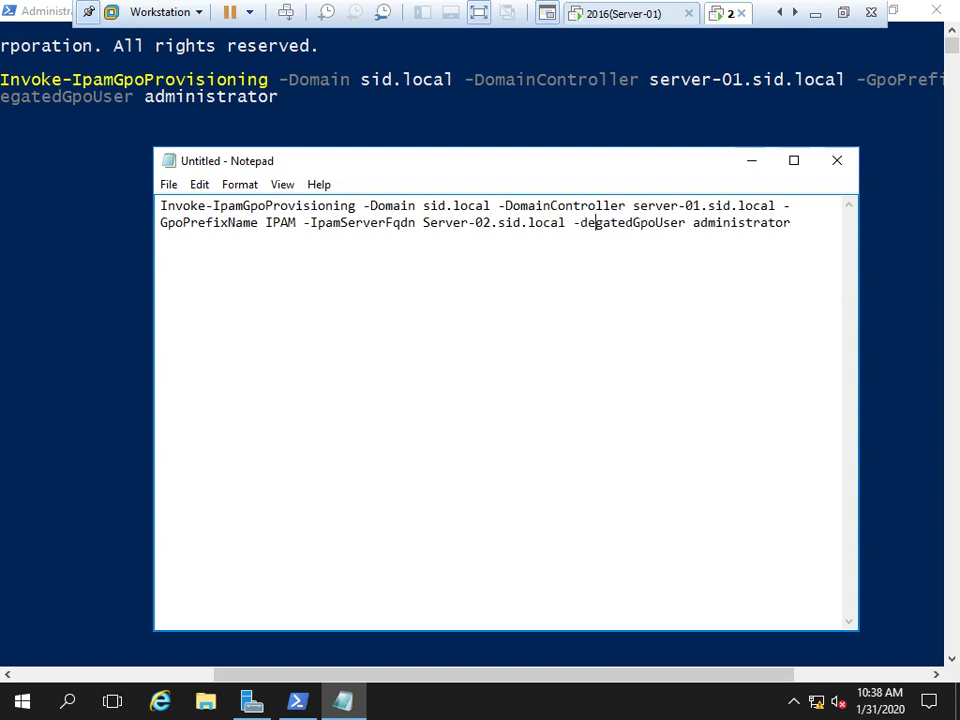
text(li)
Move the cursor to the command's end and maximize the Notepad window
click(676, 222)
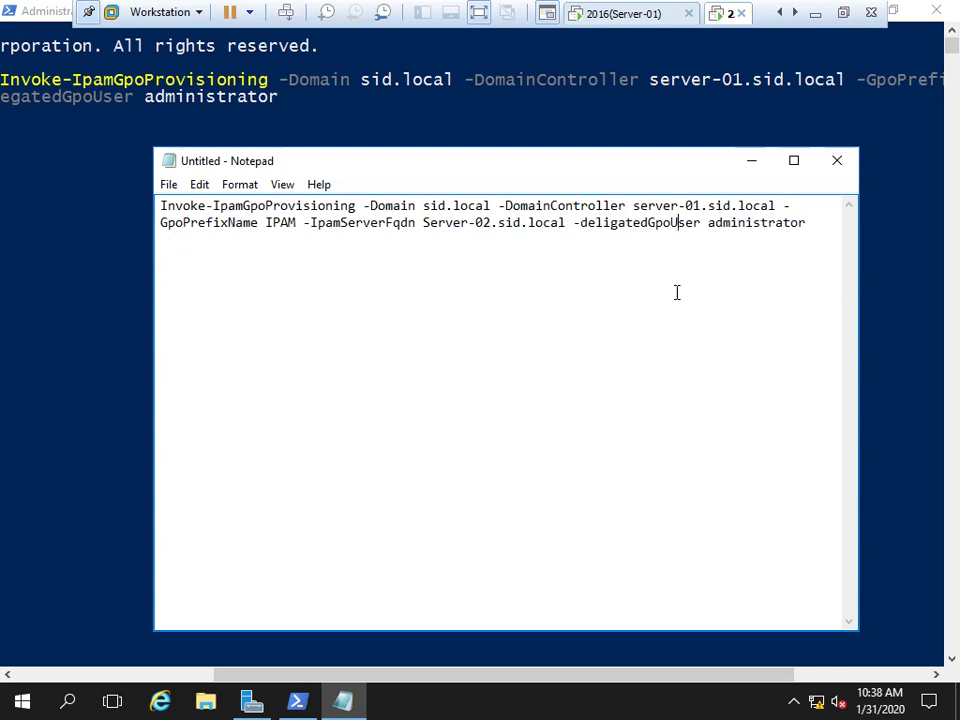
click(810, 223)
click(793, 161)
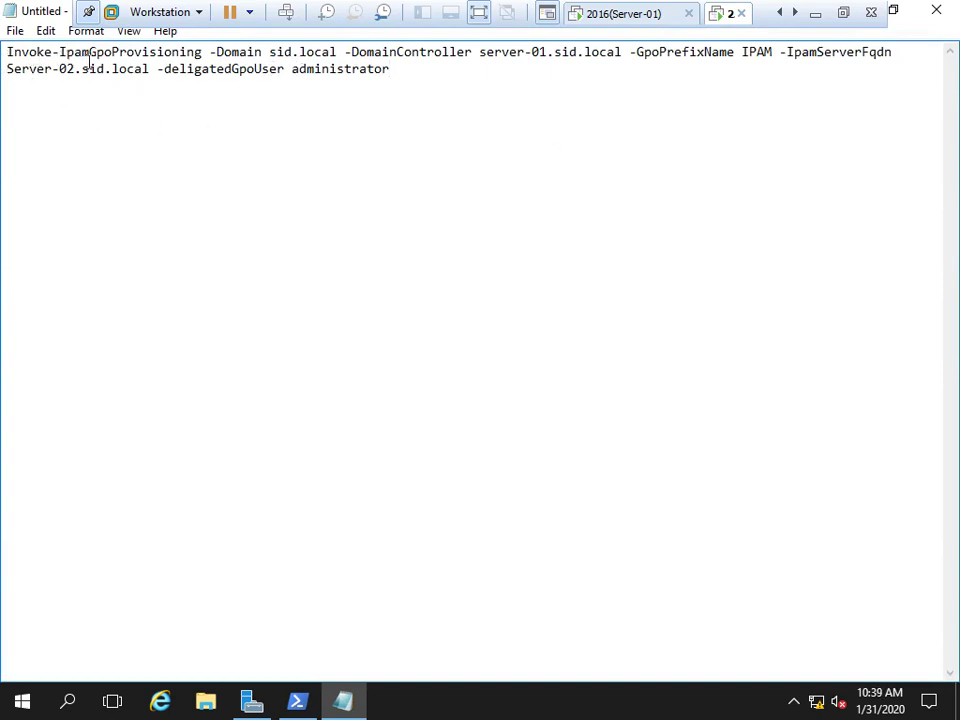
Select the entire command and set its font to Consolas Regular, size 20
click(44, 31)
click(345, 182)
drag(401, 79, 5, 45)
click(44, 31)
mouse_move(77, 35)
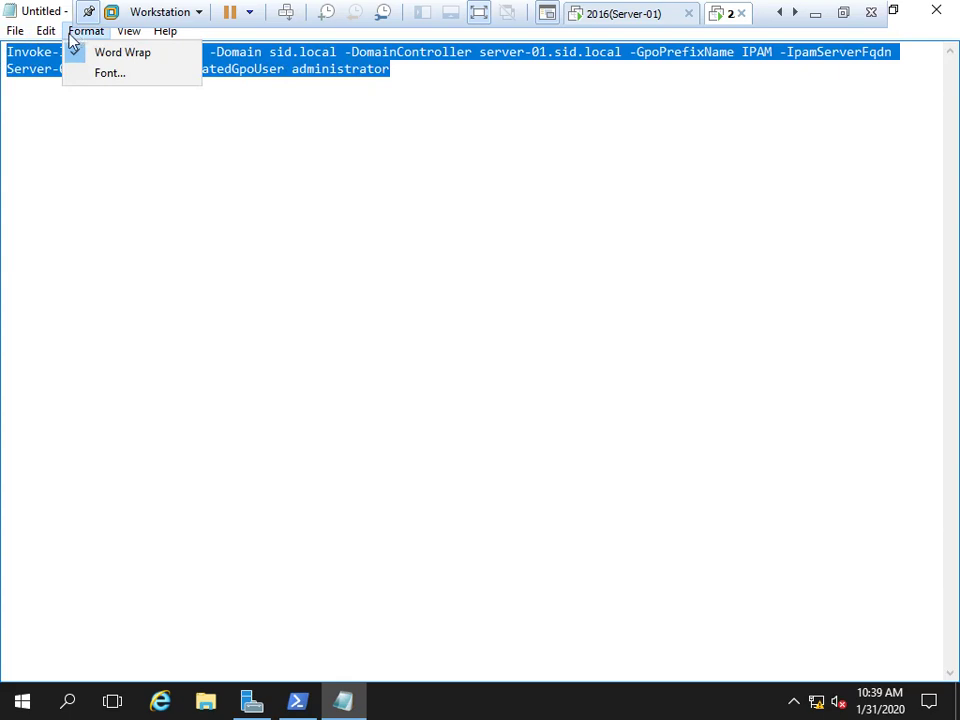
click(90, 74)
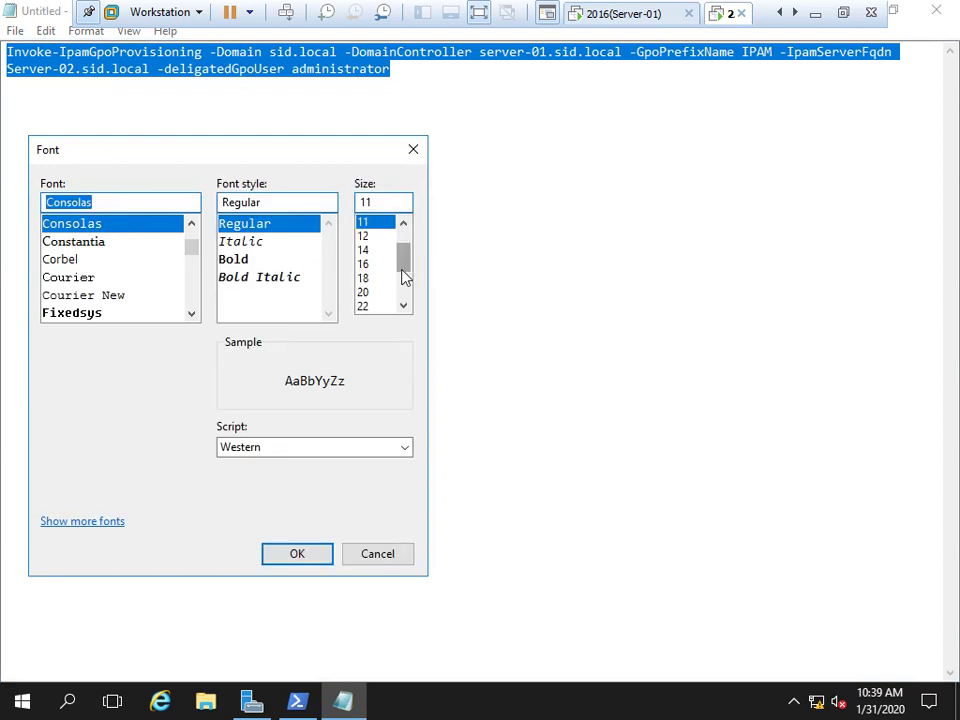
click(363, 292)
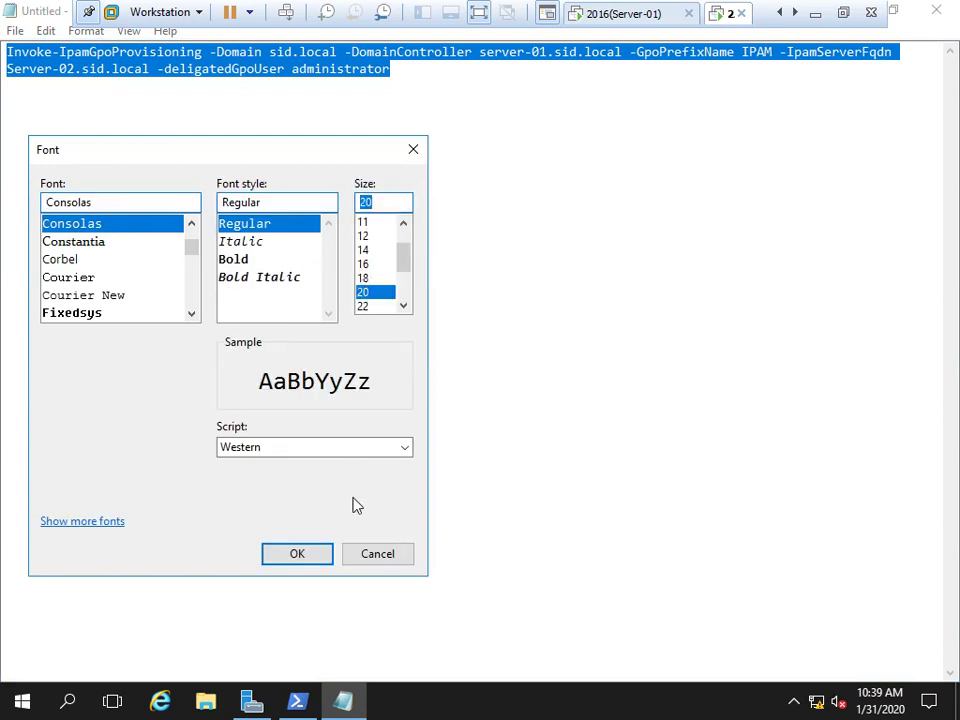
click(290, 553)
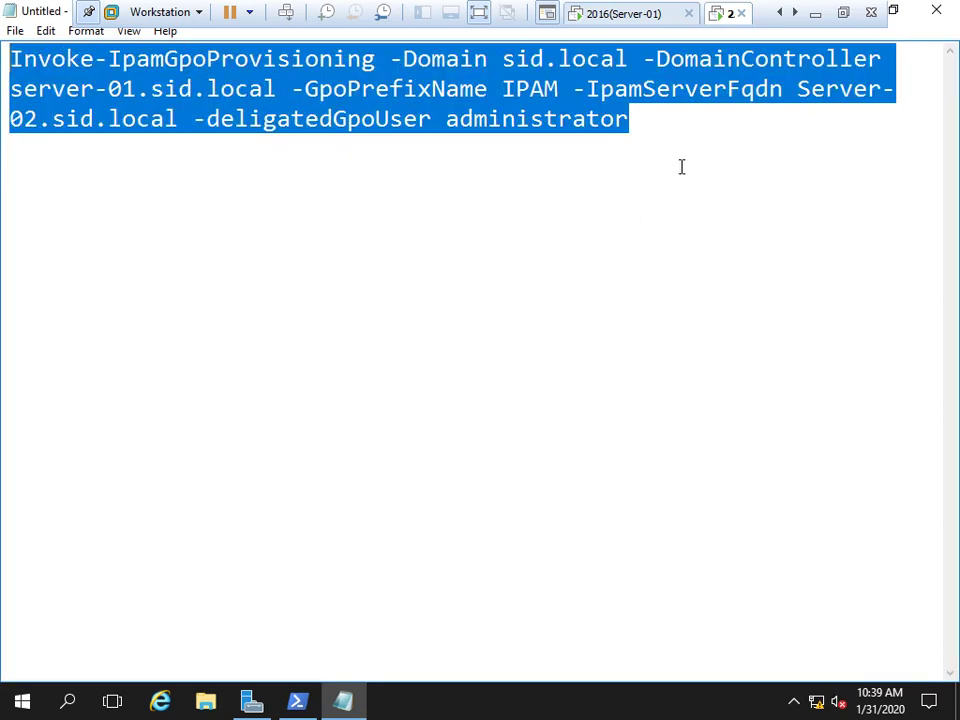
click(640, 137)
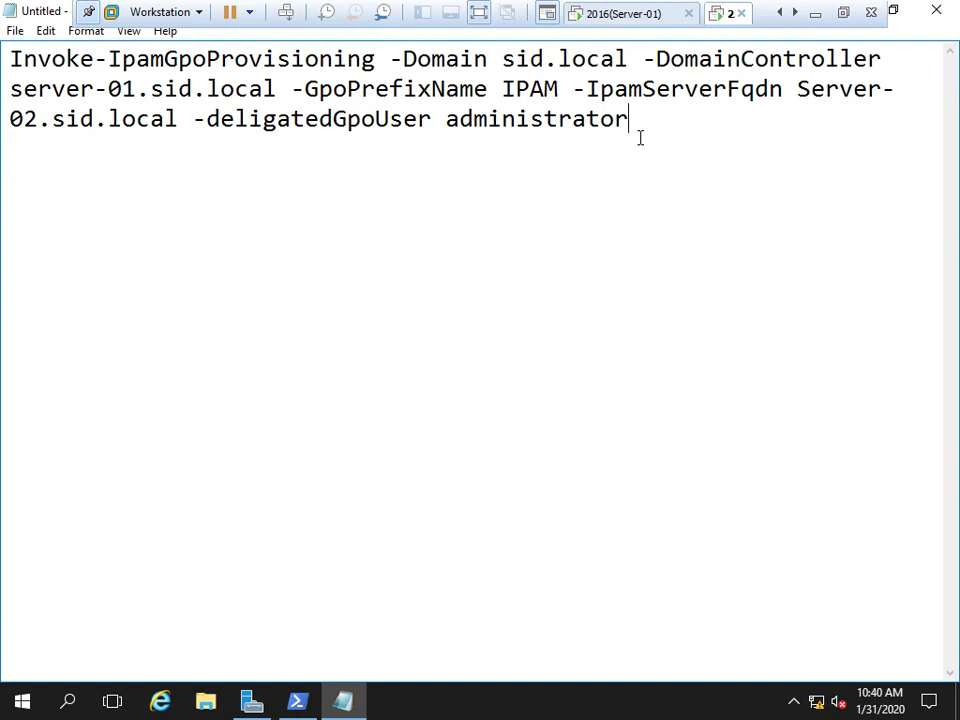
click(737, 27)
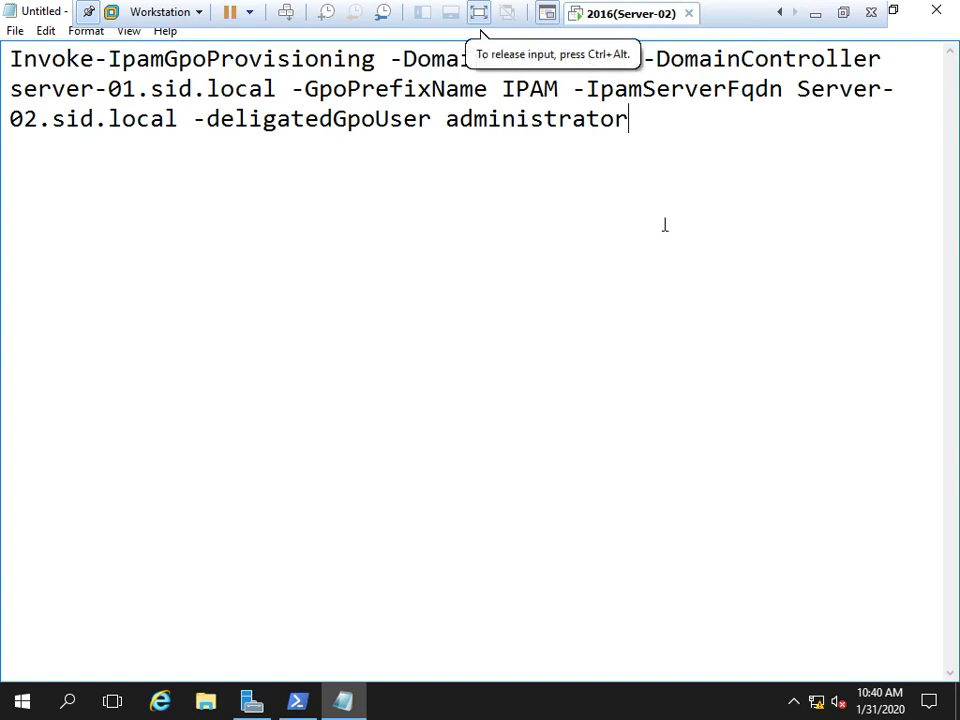
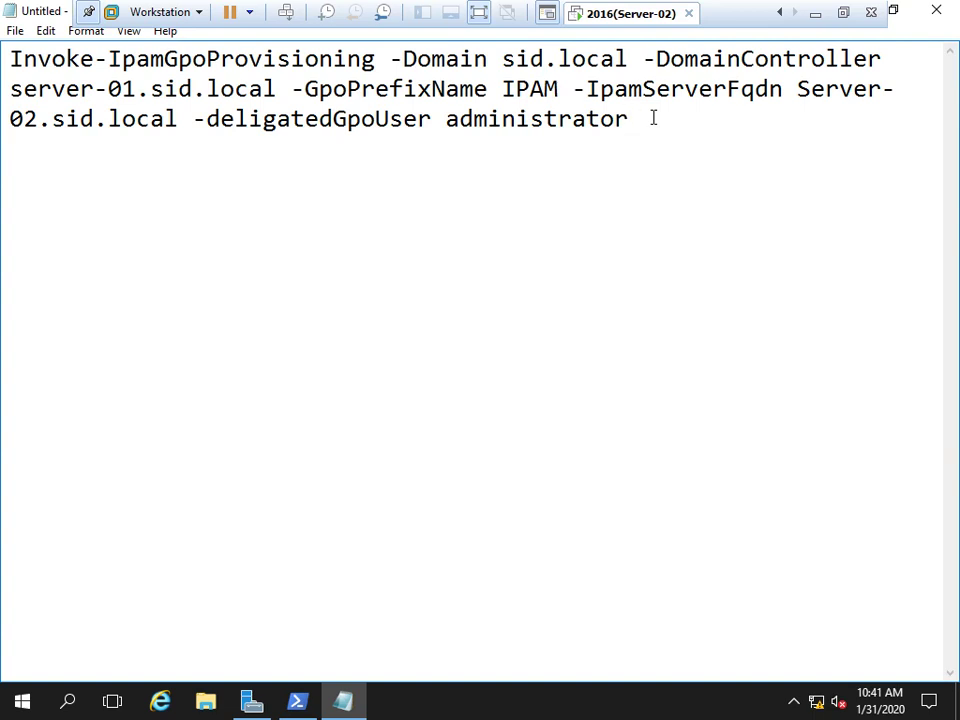
Minimize Notepad so the PowerShell console is in front and focused
click(894, 11)
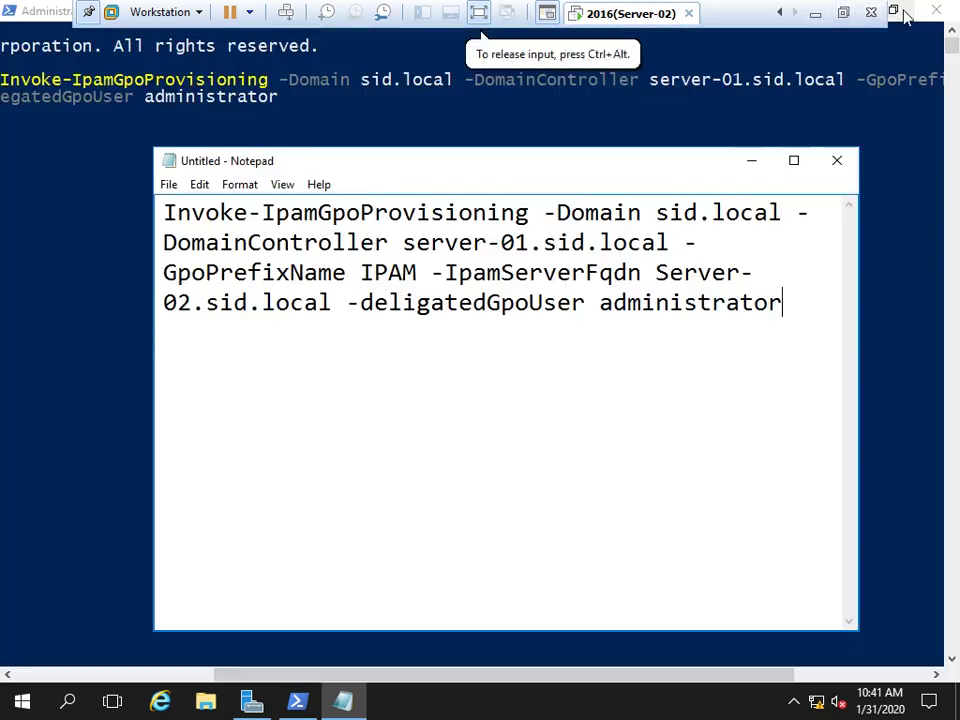
click(751, 163)
click(285, 105)
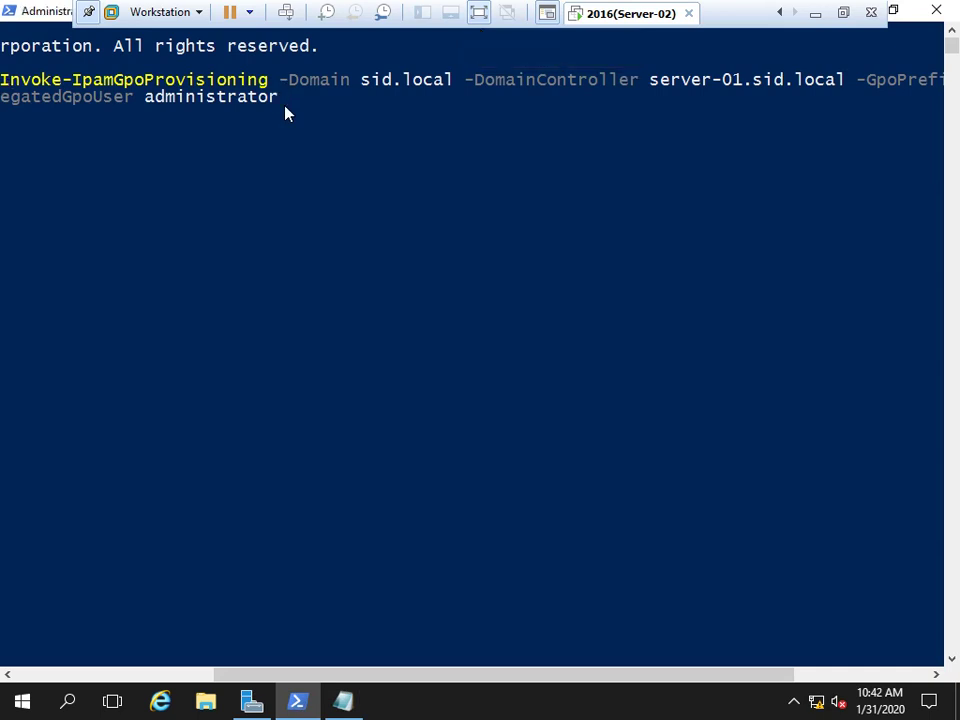
Run Invoke-IpamGpoProvisioning for sid.local and answer y to its confirmation
key(Escape)
key(Right)
key(Right)
key(Right)
key(Right)
key(Right)
key(Right)
key(Right)
key(Right)
key(Right)
key(Right)
key(Right)
key(Right)
key(Right)
key(Right)
key(Right)
key(Right)
key(Right)
key(Right)
key(Right)
key(Right)
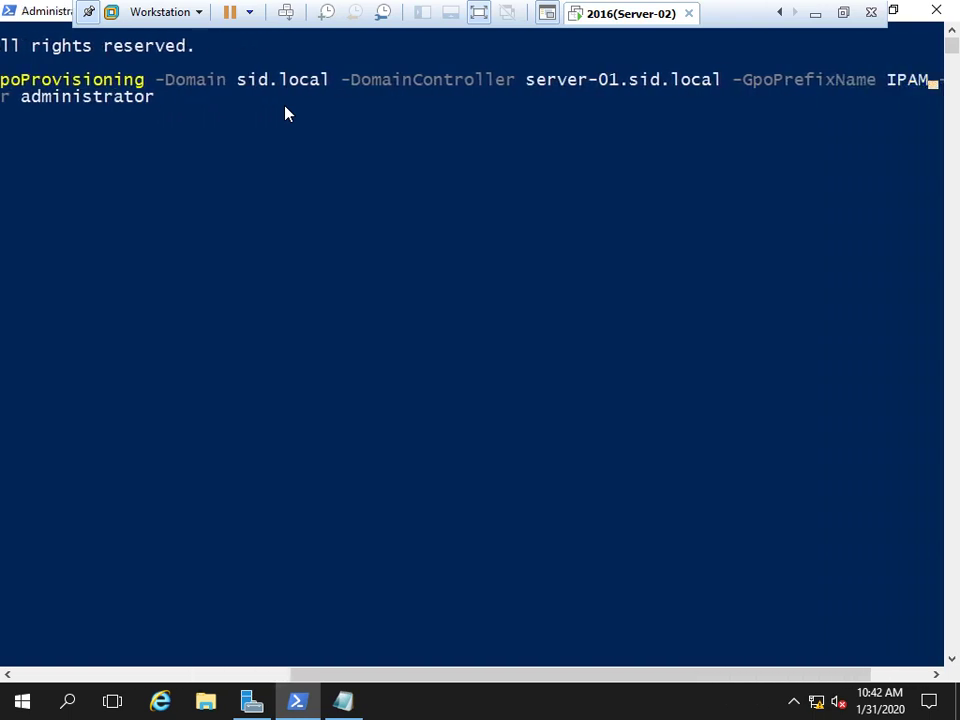
key(Right)
key(Right)
key(Right)
key(Right)
key(Right)
key(Right)
key(Right)
key(Right)
key(Right)
key(Right)
key(Right)
key(Right)
key(Right)
key(Right)
key(Right)
key(Right)
key(Right)
key(Right)
key(Right)
key(Right)
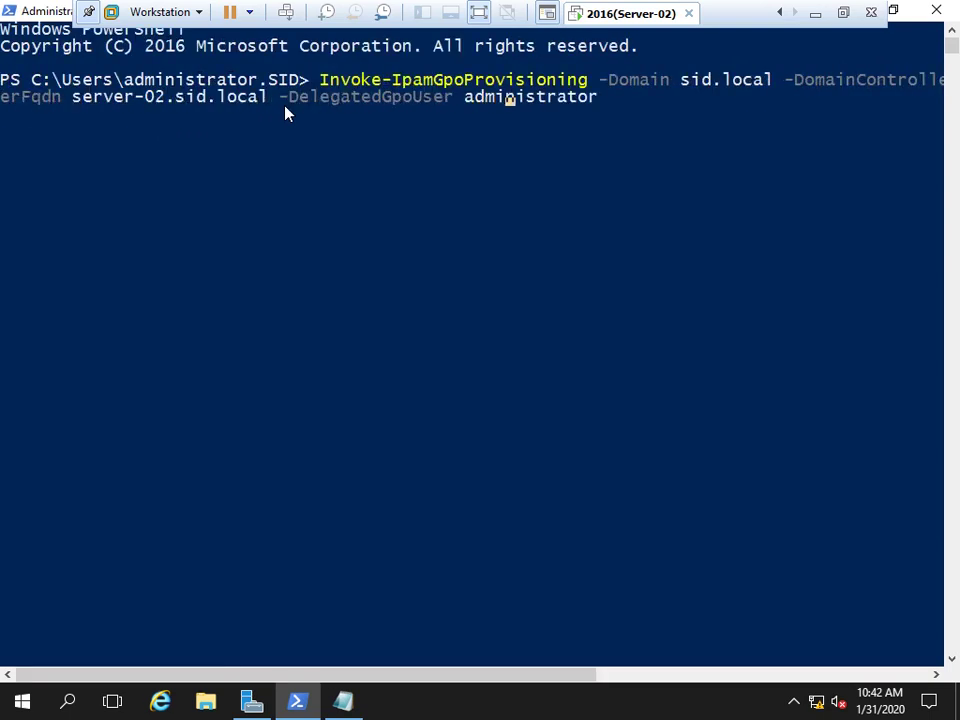
key(Return)
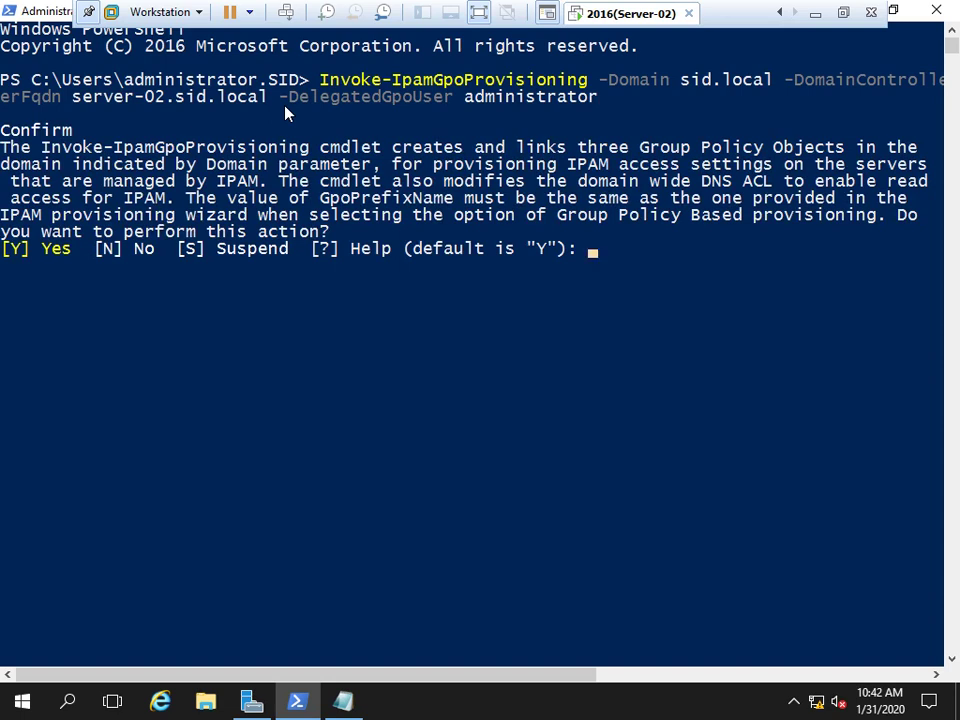
text(y)
key(Return)
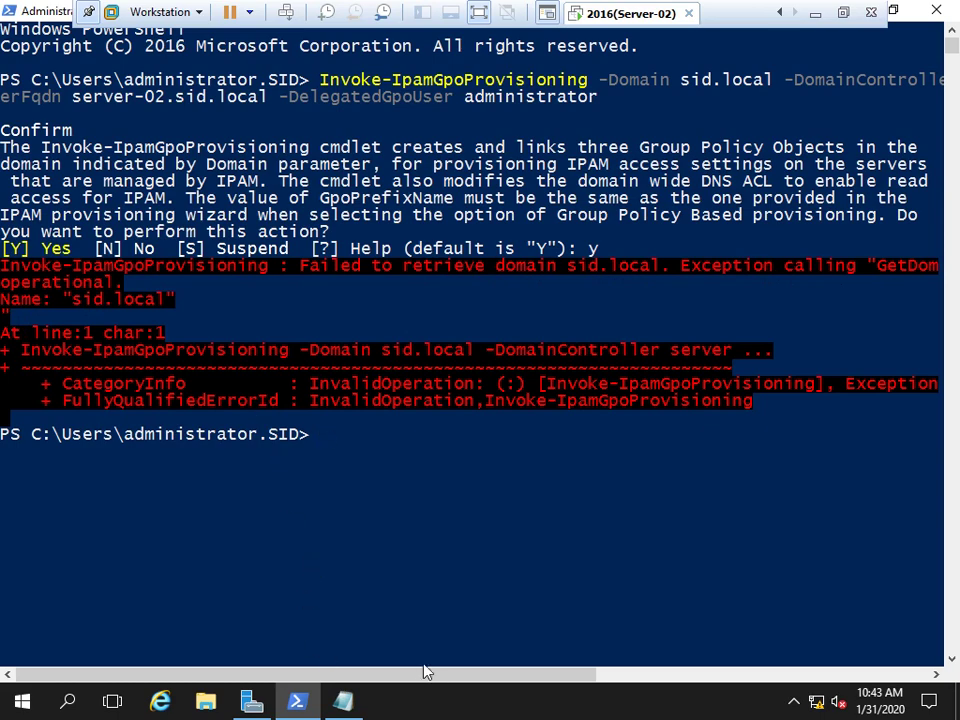
Scroll the PowerShell output sideways to read the red sid.local domain retrieval error
drag(415, 675, 178, 658)
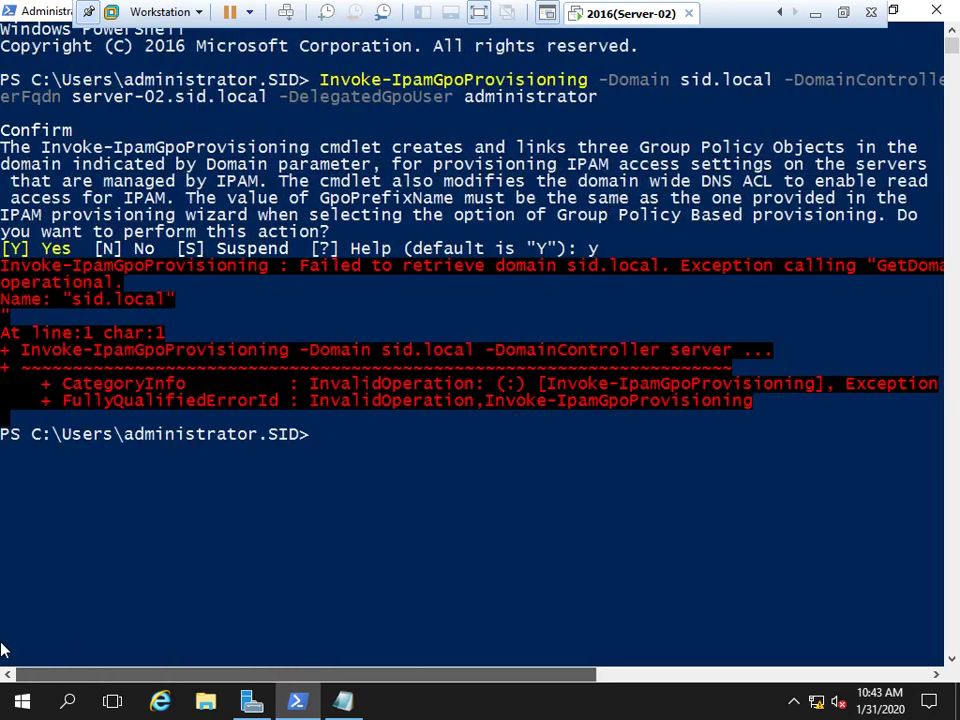
Power on the 2016(Server-01) VM with Ctrl+B, then return to Server-02's console
click(622, 14)
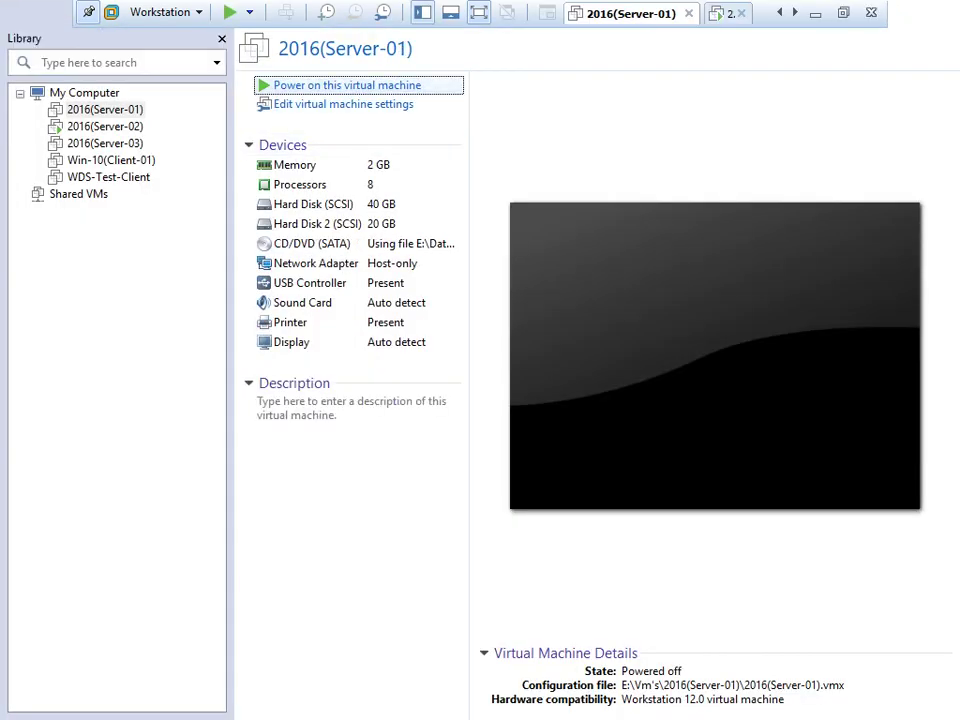
key(ctrl+b)
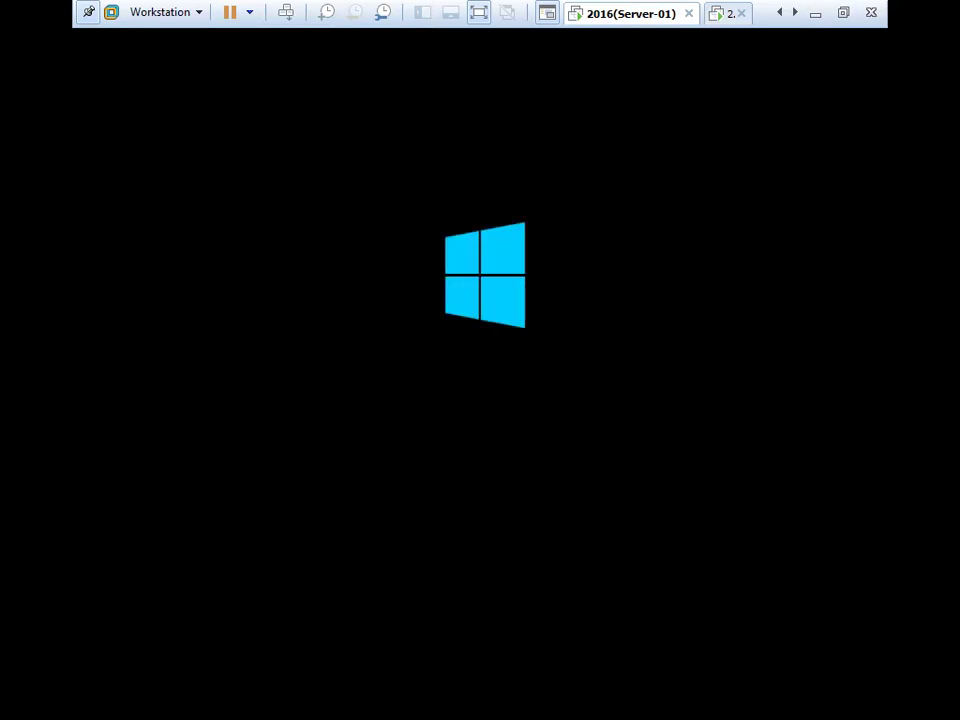
key(ctrl+Tab)
key(ctrl+Tab)
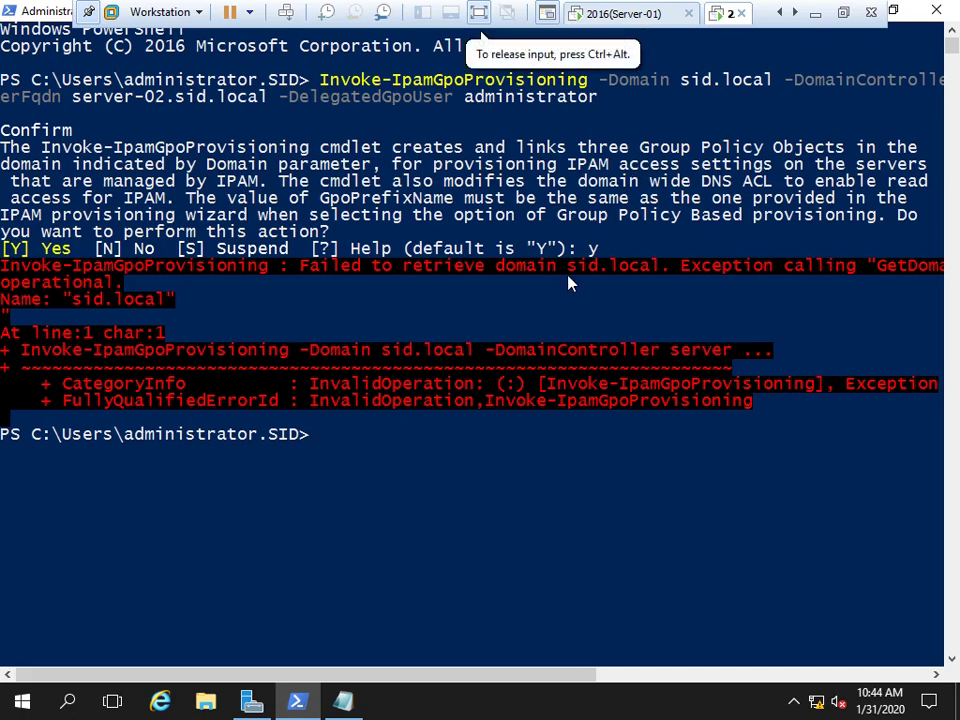
Clear the console with cls and recall the Invoke-IpamGpoProvisioning command from history
text(cls)
key(Return)
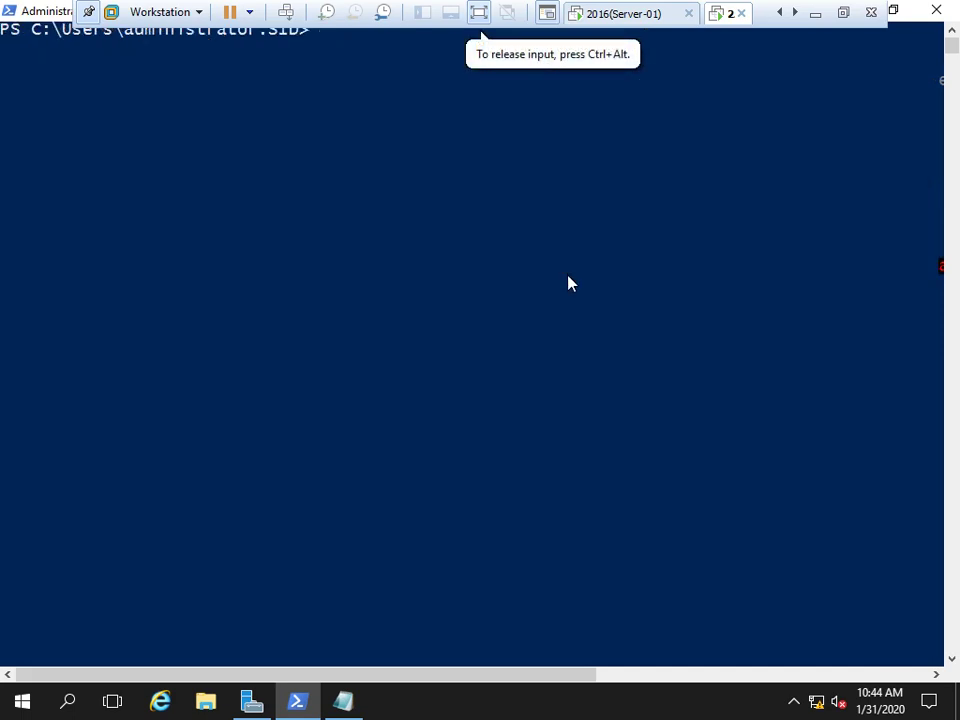
key(Up)
key(Up)
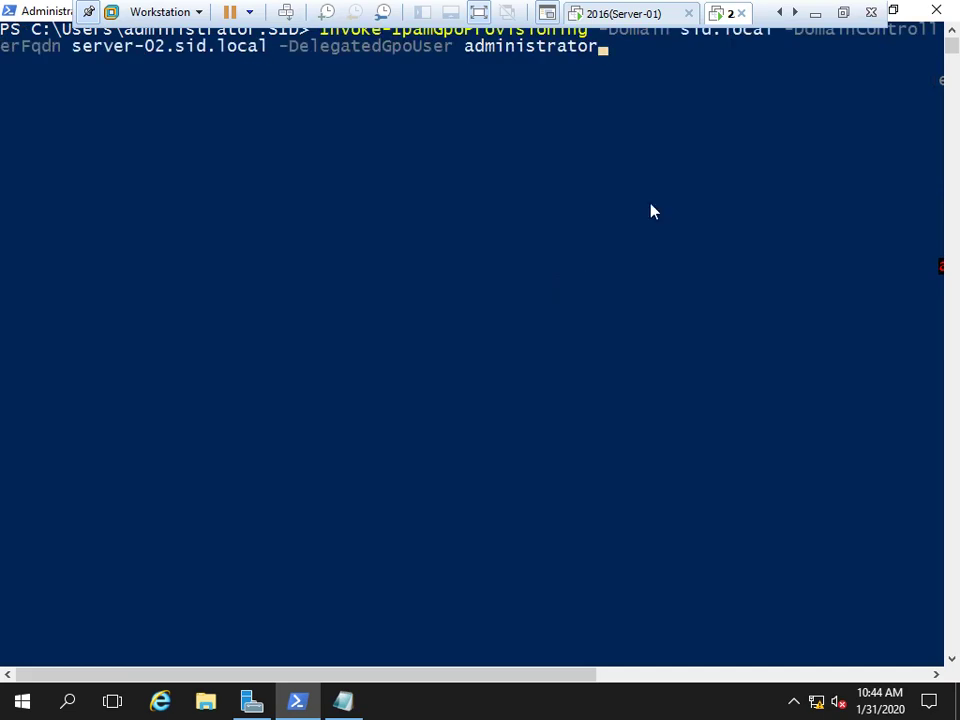
key(ctrl+BackSpace)
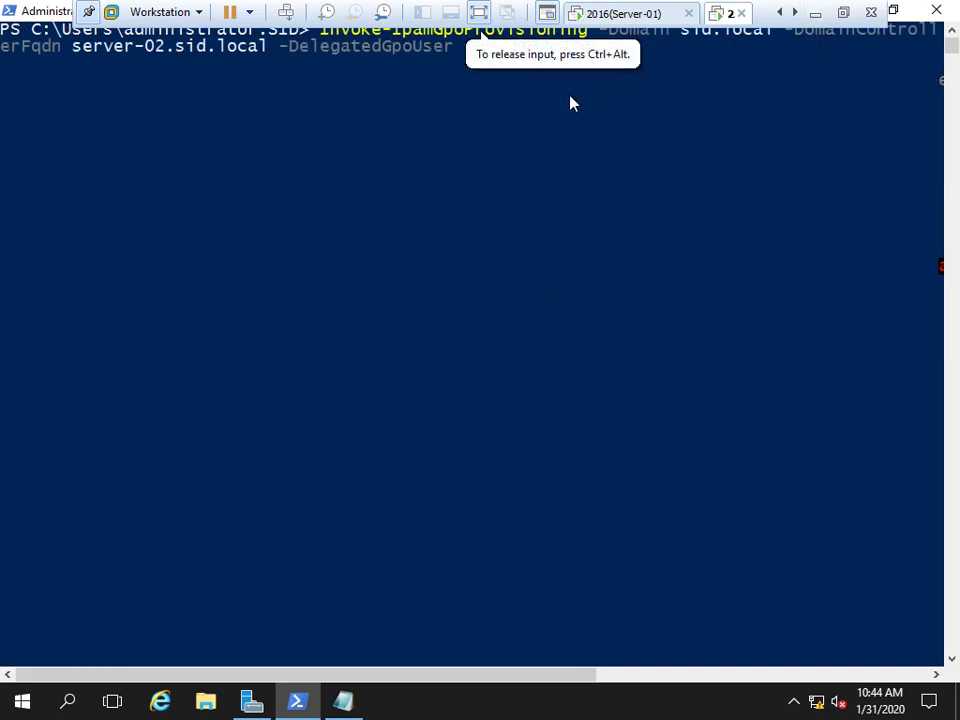
key(Down)
key(Return)
key(Return)
key(Return)
key(Return)
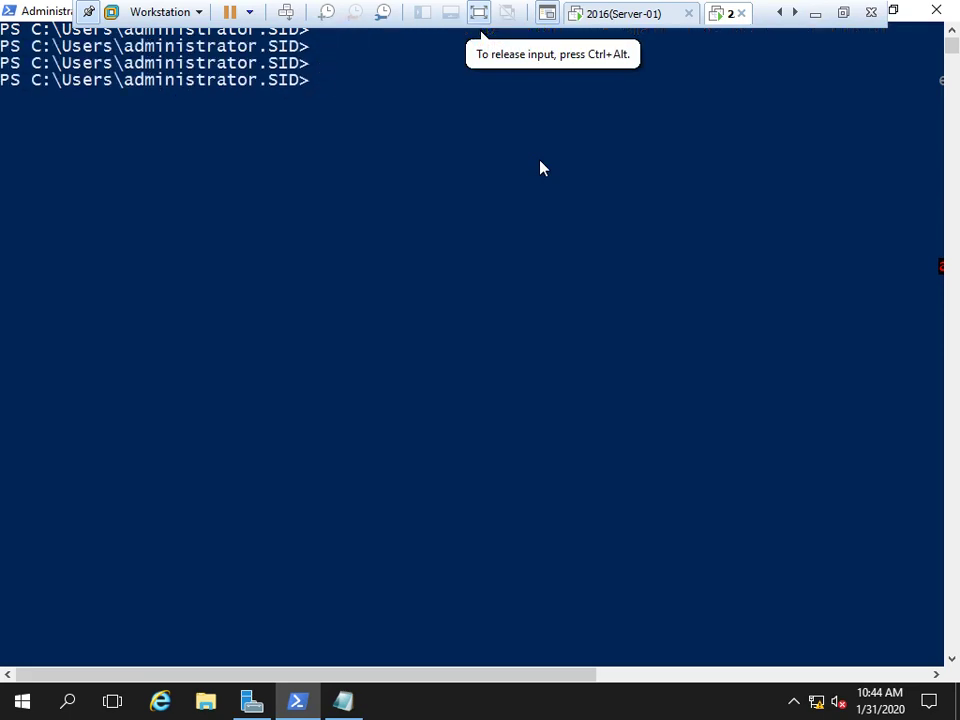
key(Up)
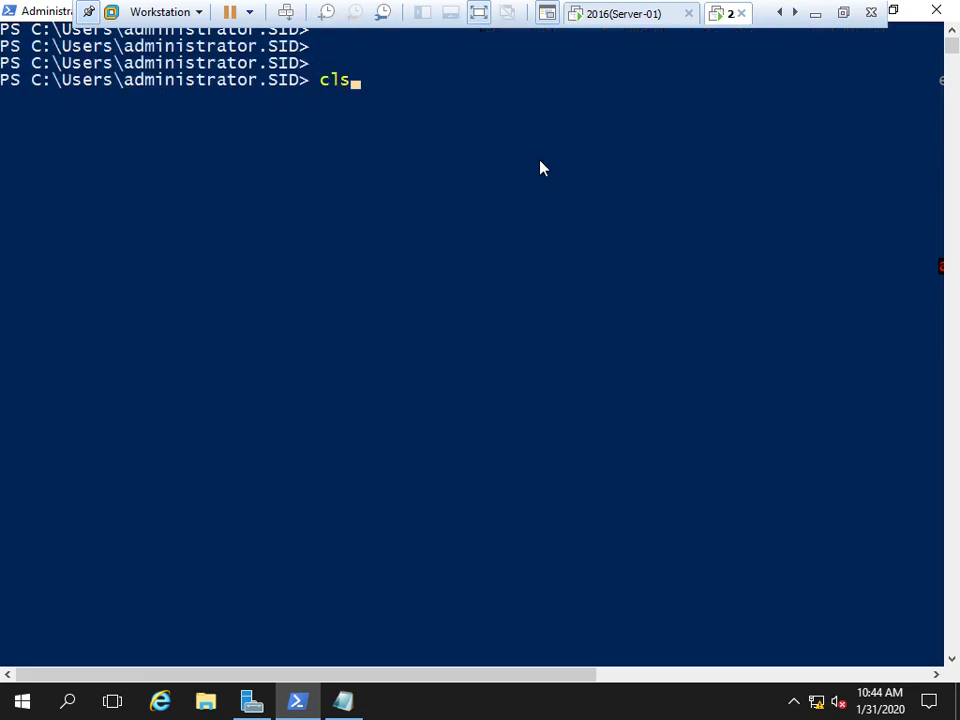
key(Up)
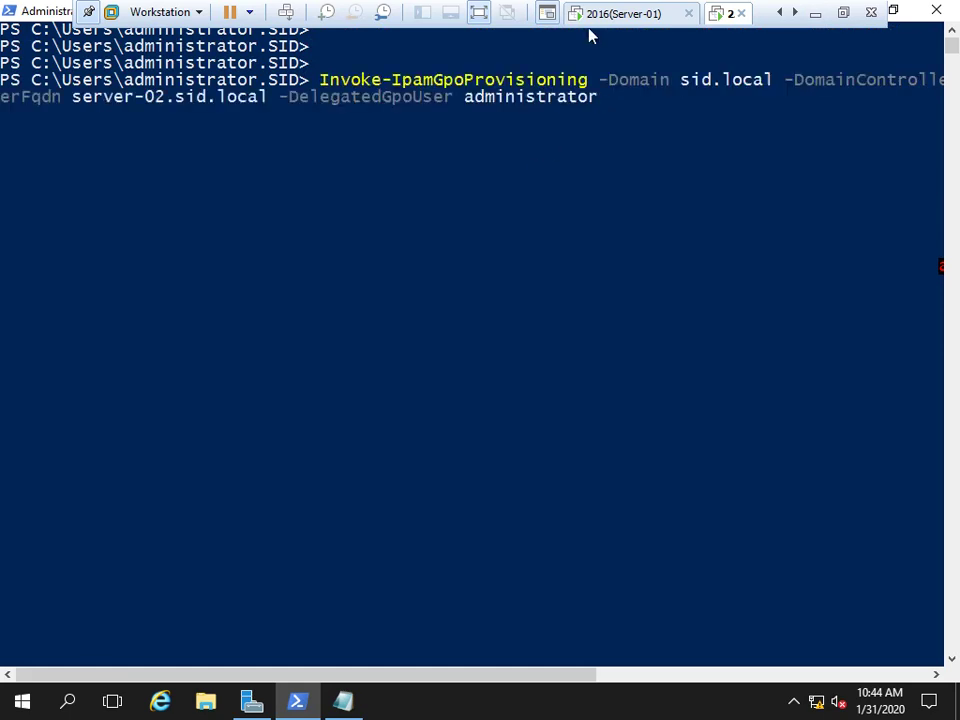
Switch between the Server-01 and Server-02 VMs to watch Server-01 boot
click(589, 31)
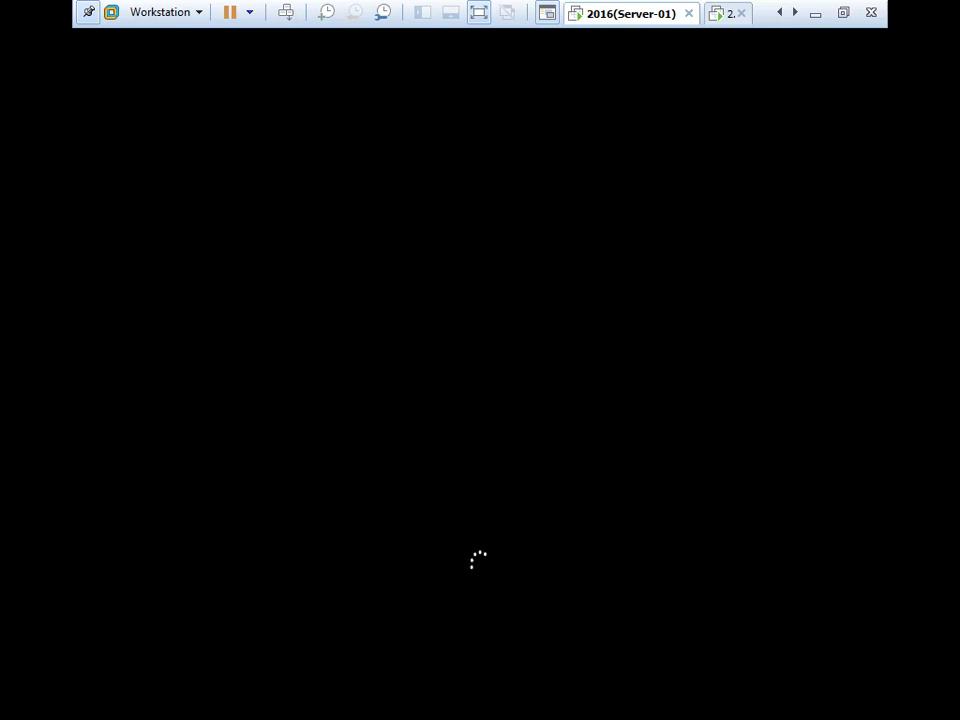
key(ctrl+alt+Right)
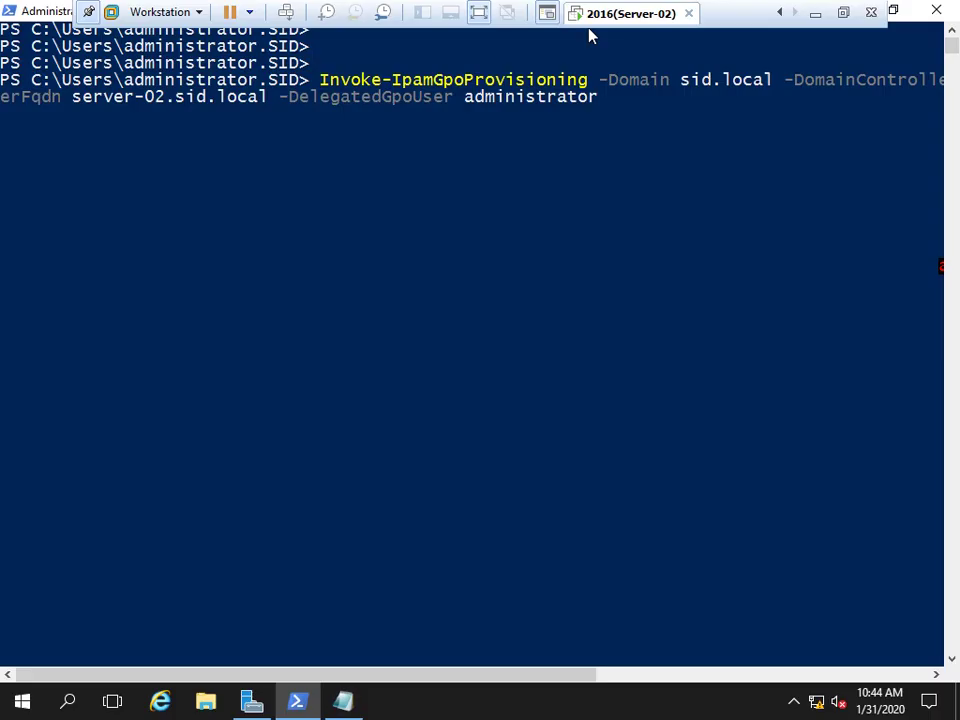
key(ctrl+alt+Left)
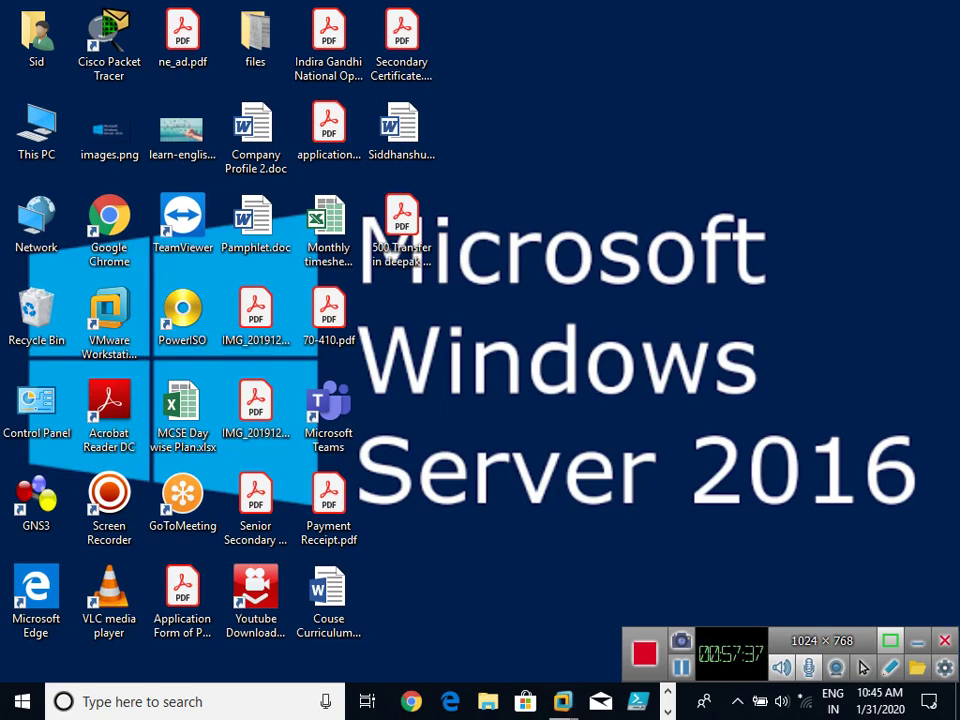
Refresh the host desktop five times, then restore the 2016(Server-01) VM from the taskbar
right_click(525, 298)
click(560, 350)
right_click(472, 298)
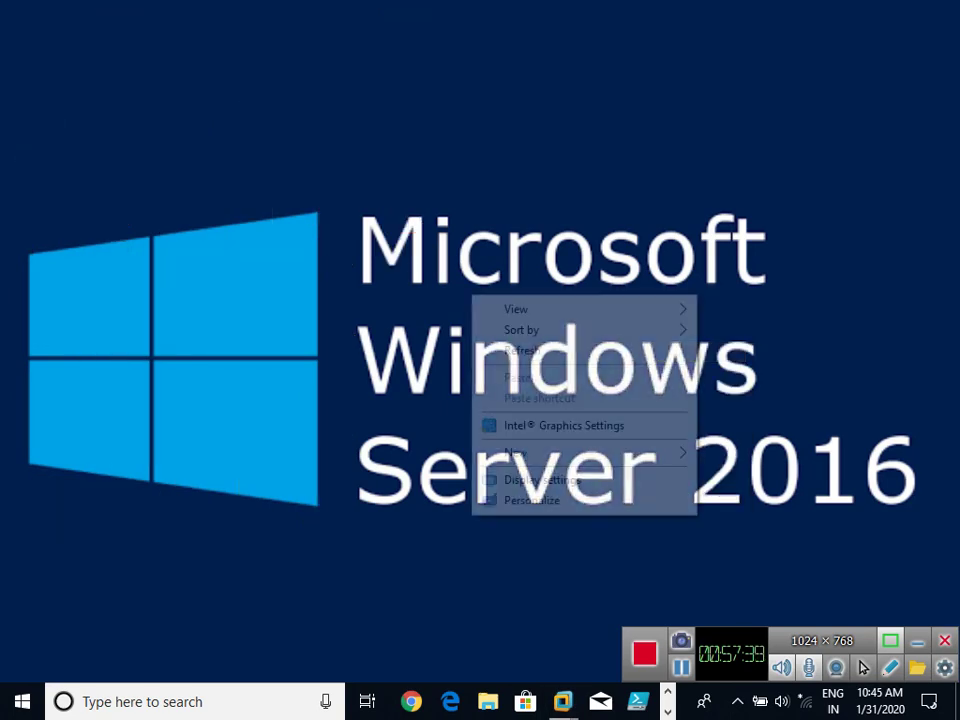
click(522, 350)
right_click(458, 297)
click(508, 350)
right_click(510, 326)
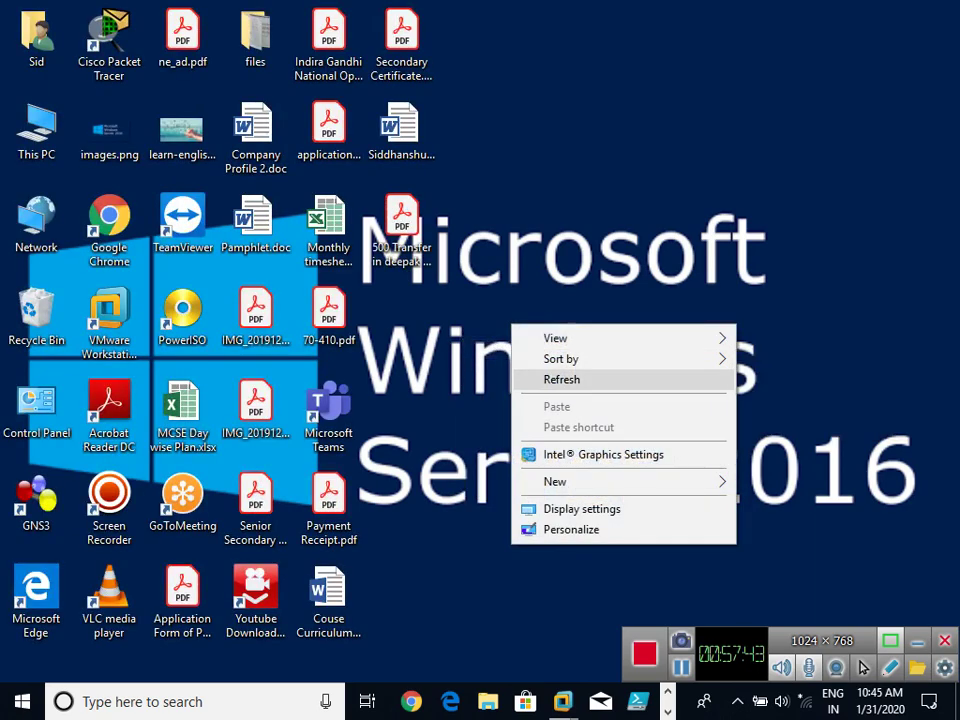
click(545, 379)
right_click(497, 293)
click(530, 348)
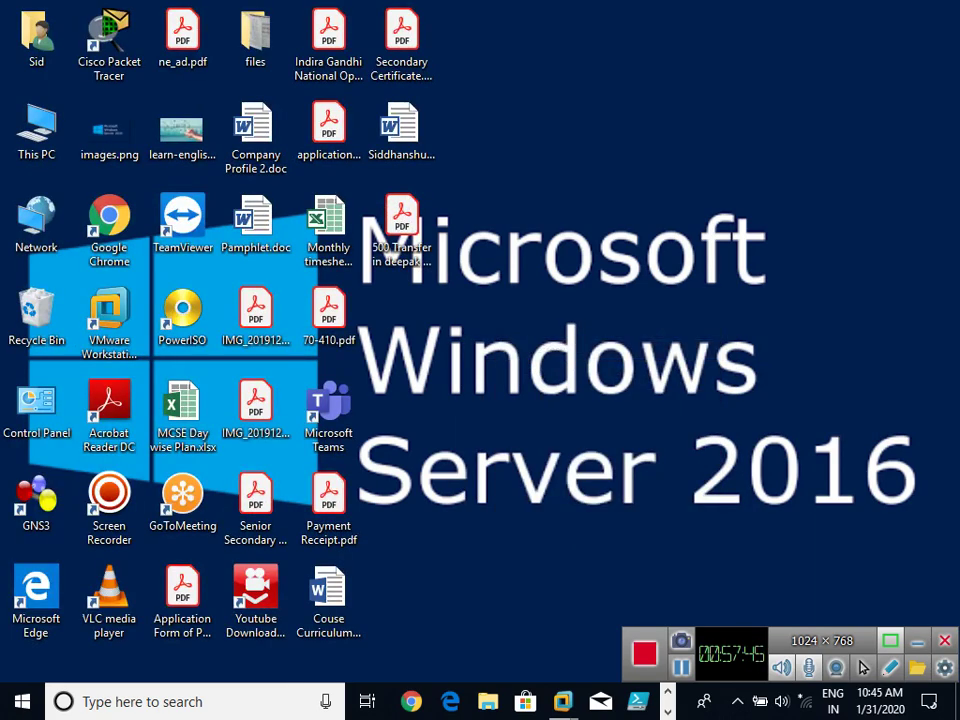
mouse_move(563, 701)
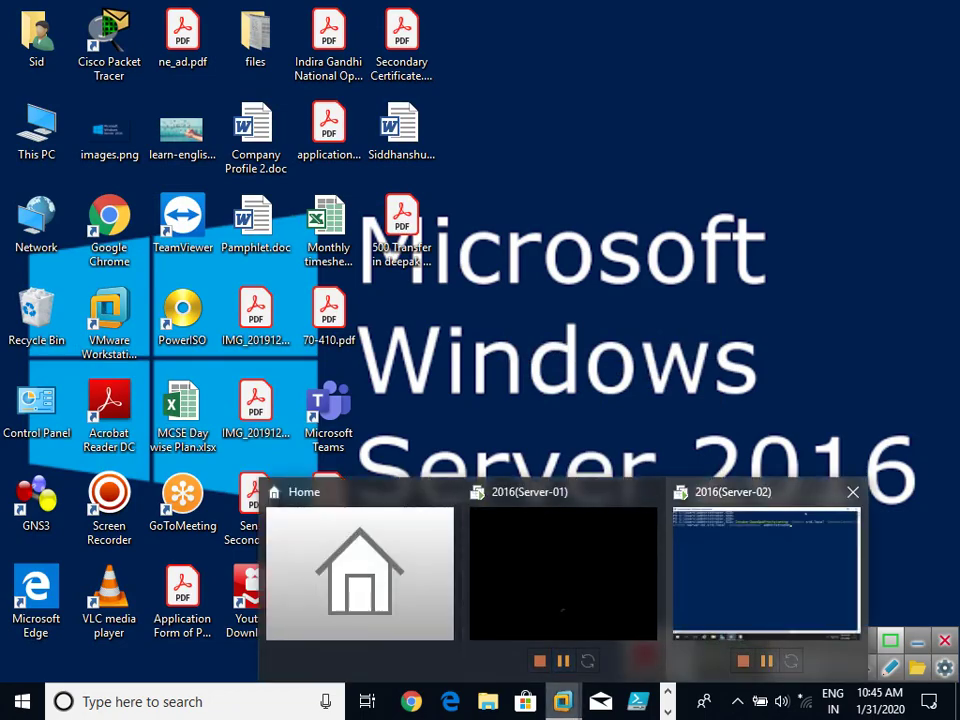
click(562, 608)
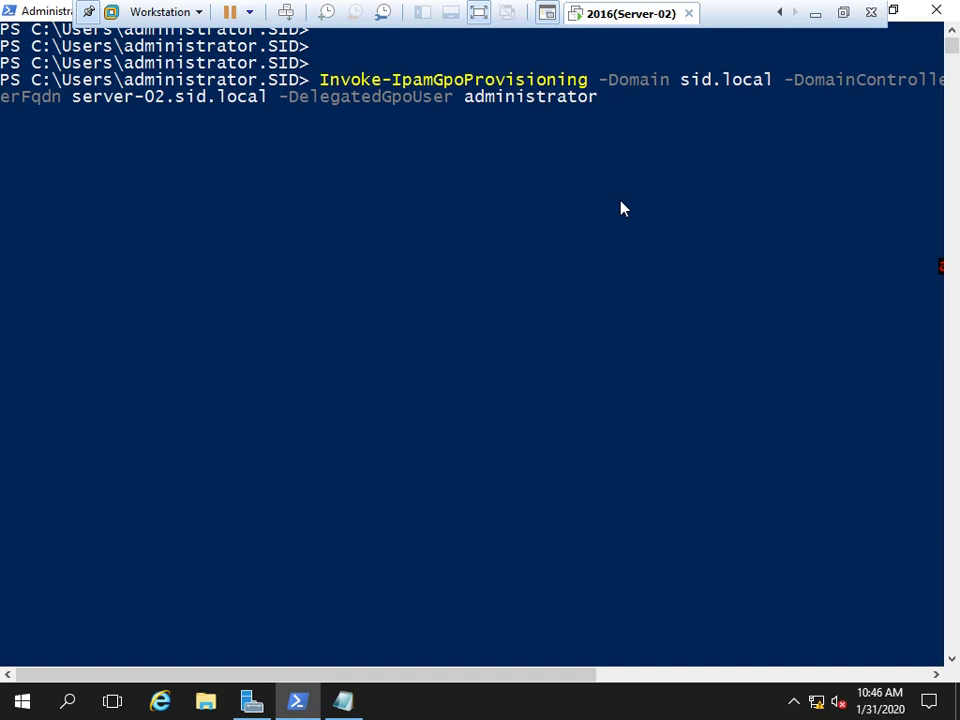
Rerun Invoke-IpamGpoProvisioning in Server-02's console and confirm with y
scroll(619, 20, up, 1)
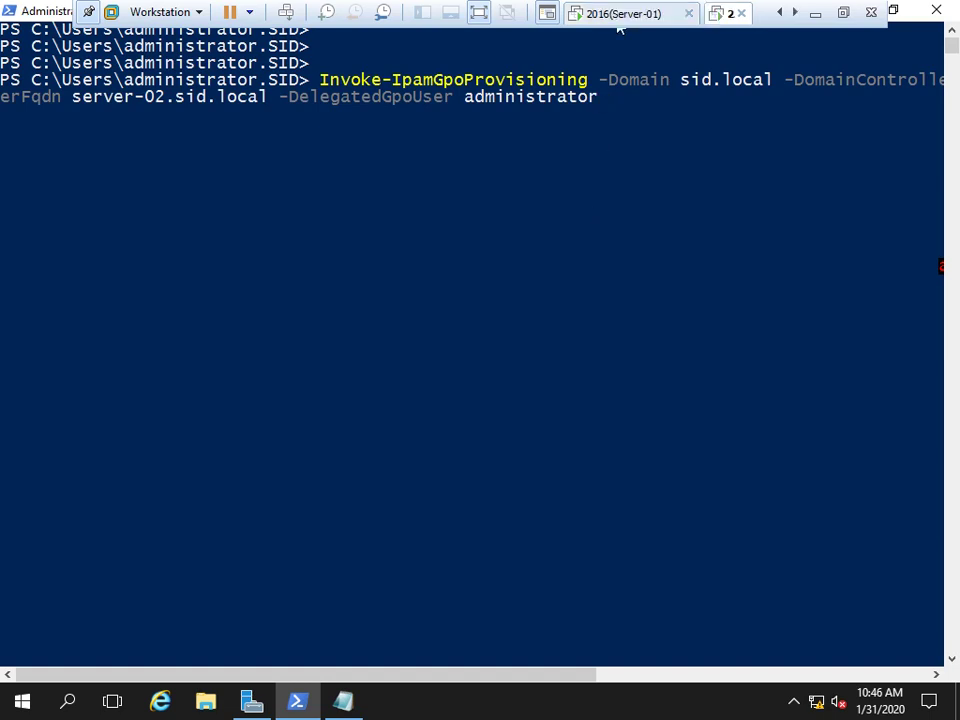
click(619, 20)
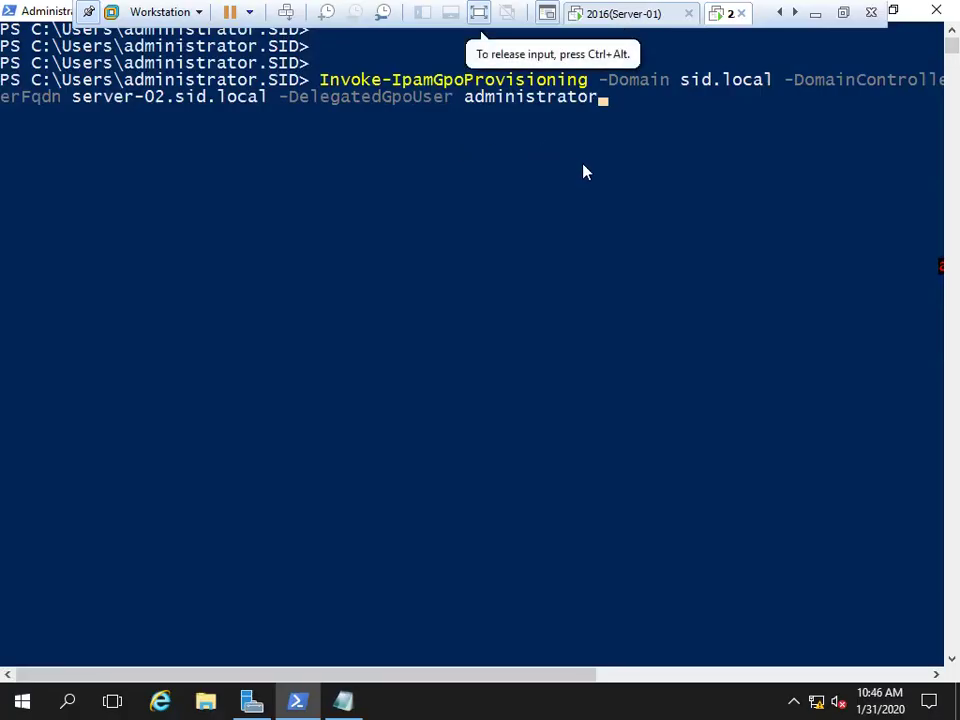
key(Return)
text(y)
key(Return)
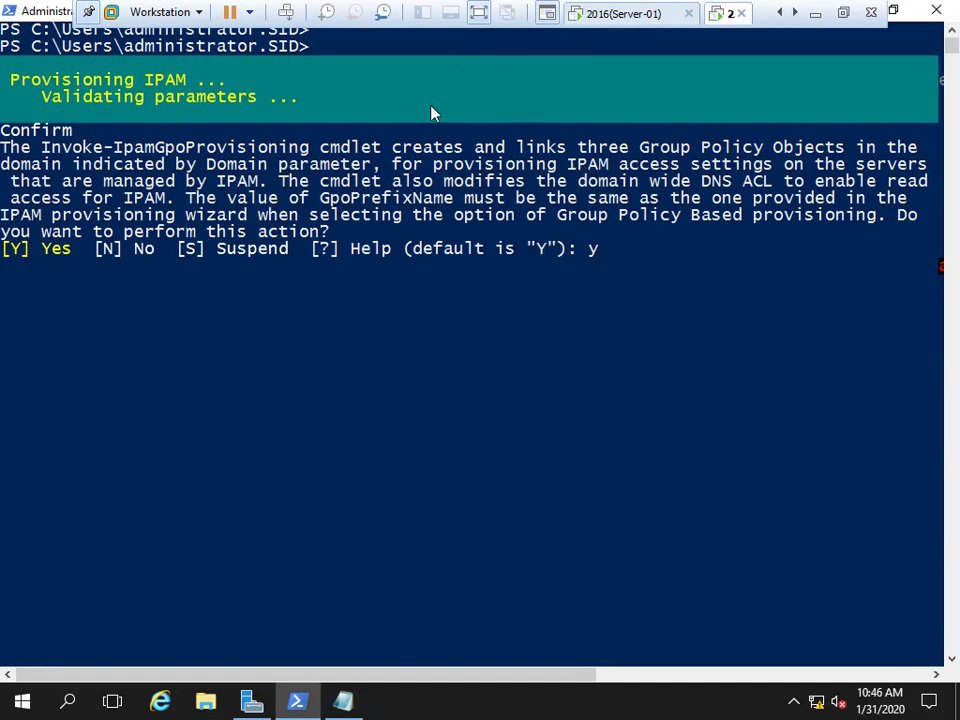
Send Ctrl+Alt+Insert to unlock Server-01's lock screen, then return to Server-02's console
click(620, 14)
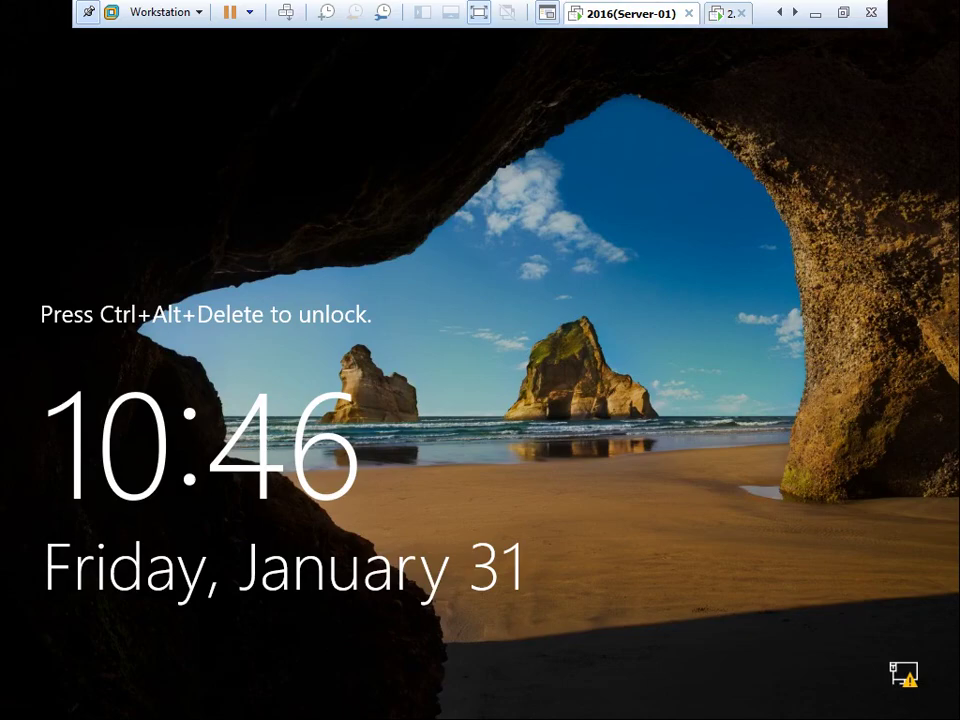
key(ctrl+alt+Right)
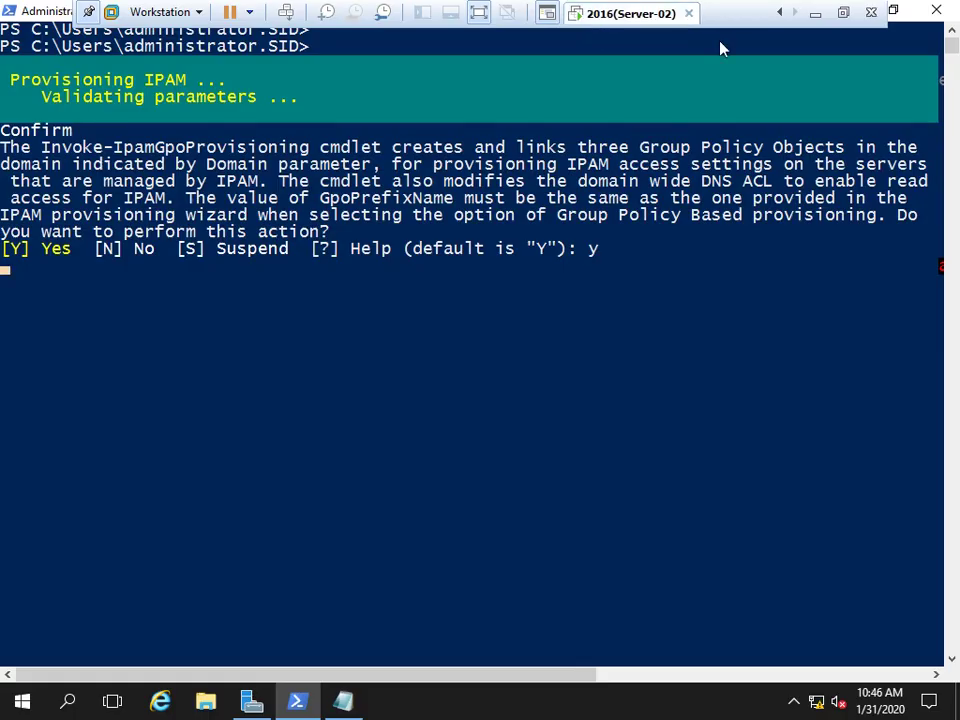
click(594, 36)
key(ctrl+alt+Left)
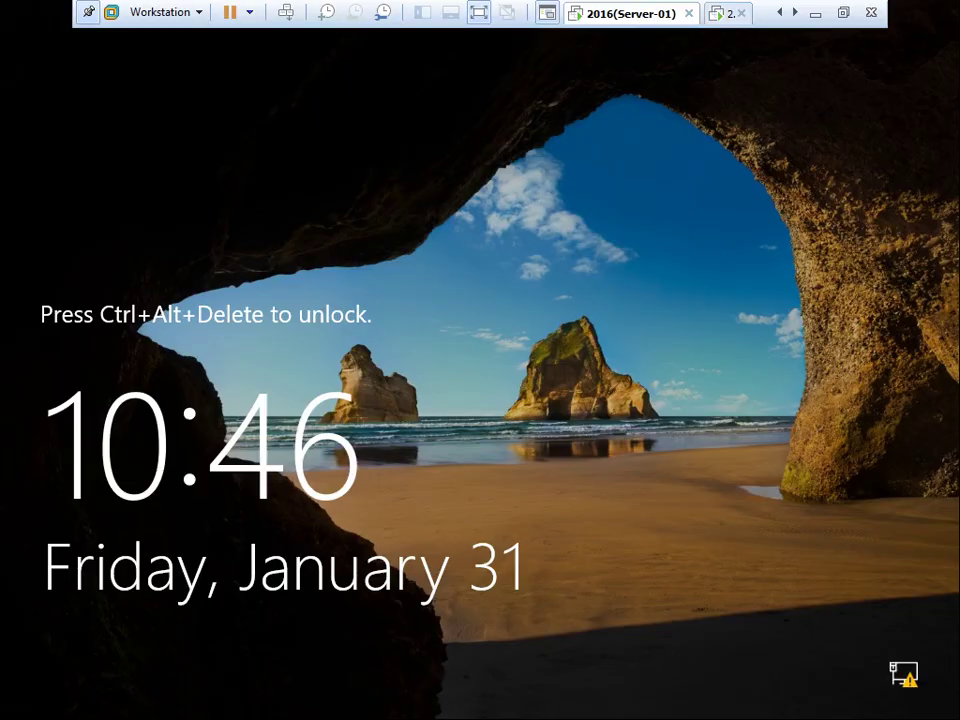
key(ctrl+alt+Insert)
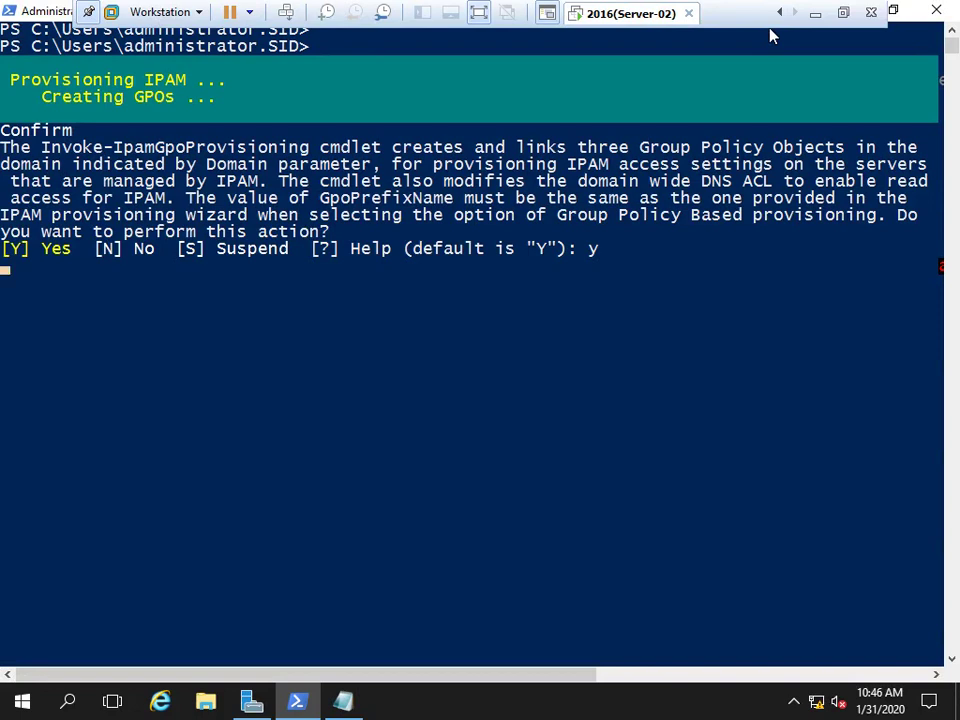
click(770, 35)
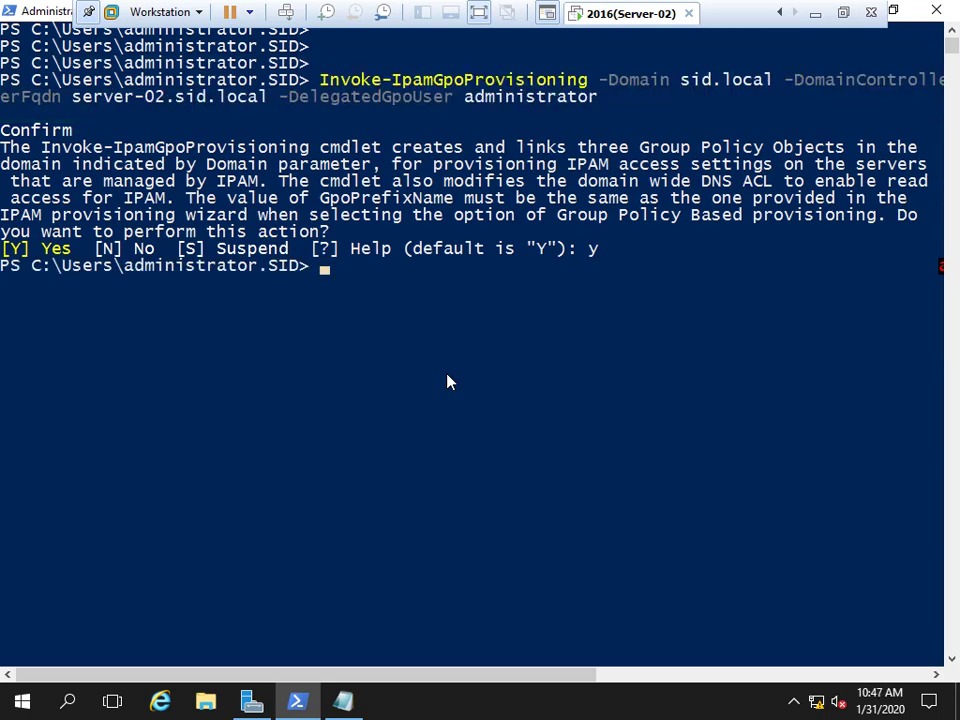
Add blank prompt lines below the provisioning output and close PowerShell with exit
key(Return)
key(Return)
key(Return)
key(Return)
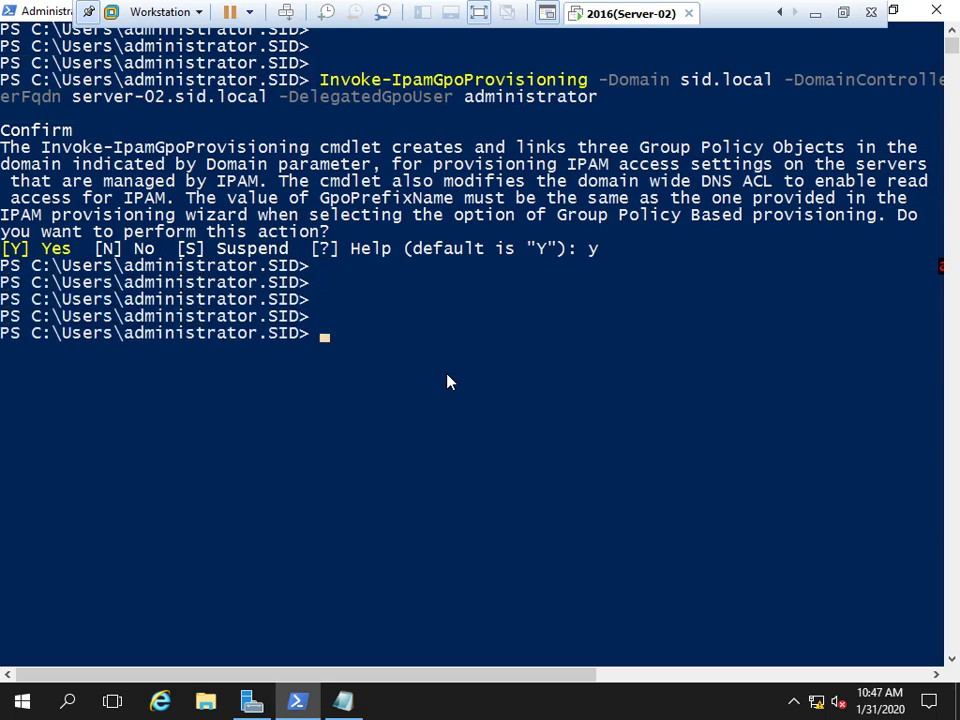
key(Return)
key(Return)
key(Return)
text(exit)
key(Return)
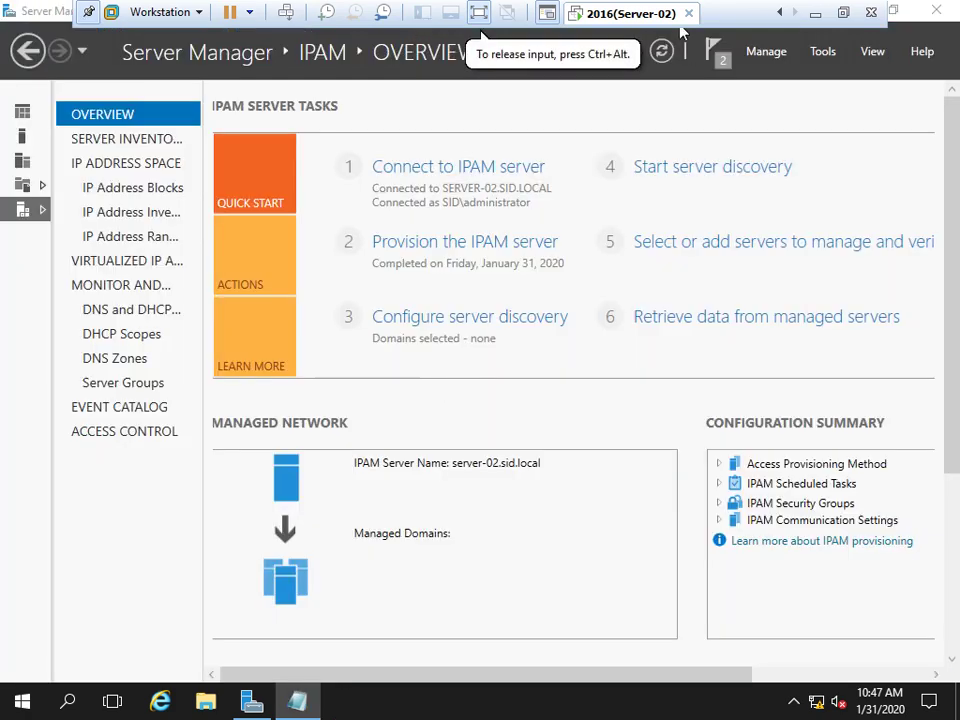
Switch to the Server-01 VM and sign in with the administrator password
key(ctrl+Tab)
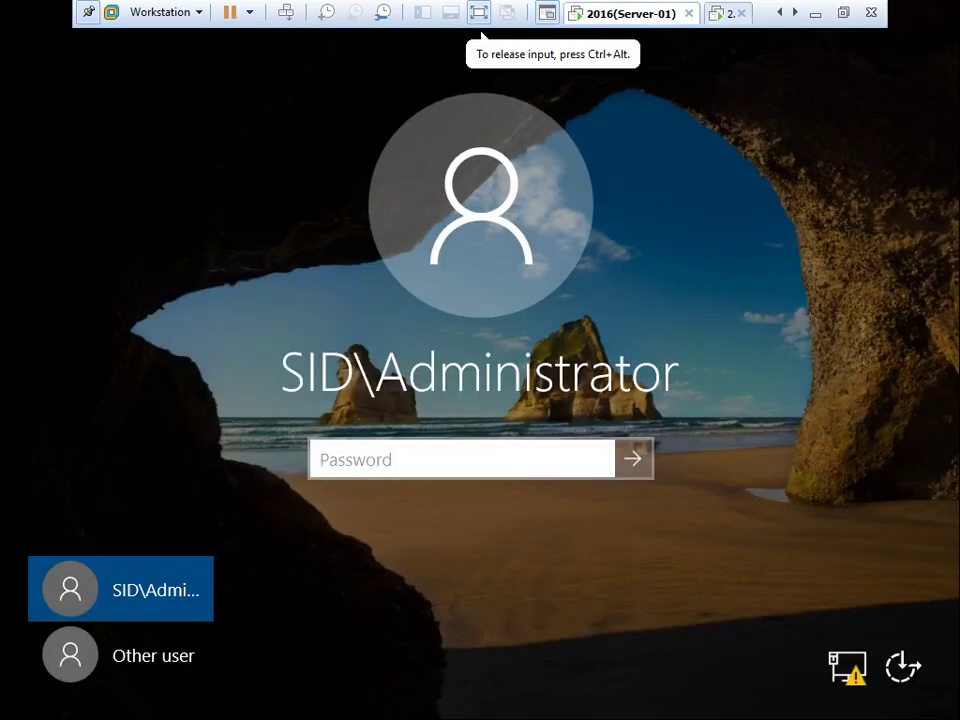
text(•••••)
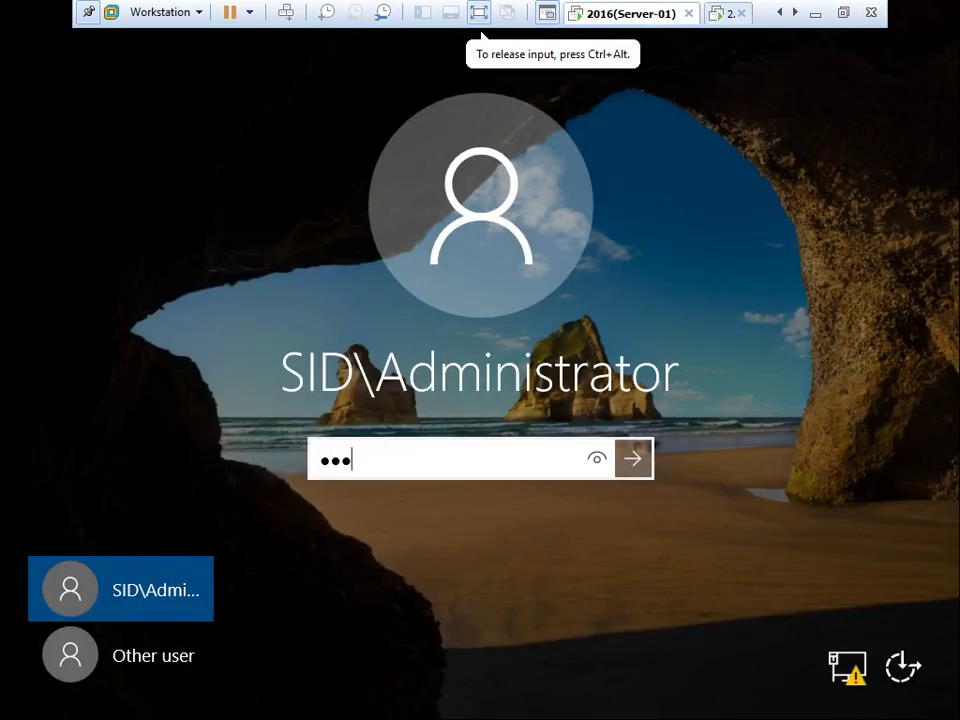
key(Return)
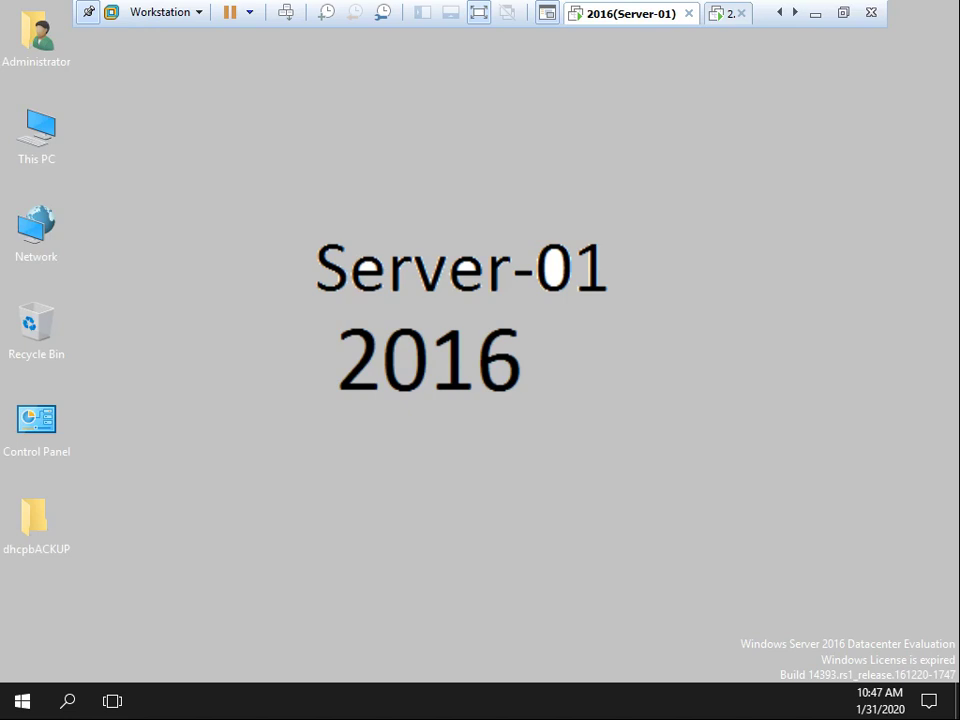
Switch between the VMs and refresh the Server-01 desktop twice
click(727, 13)
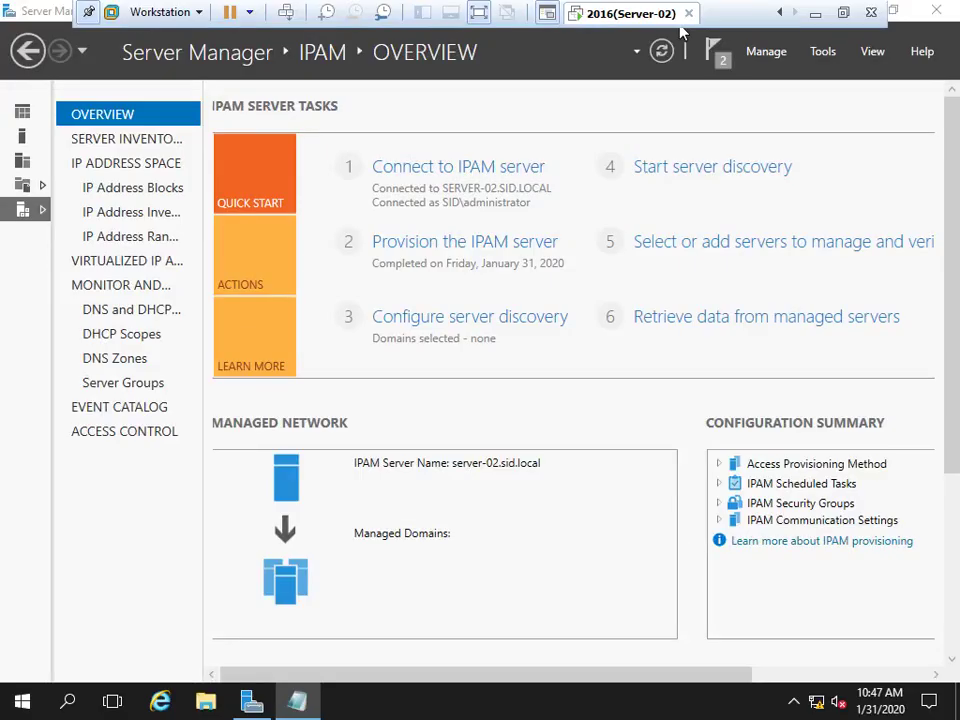
click(779, 12)
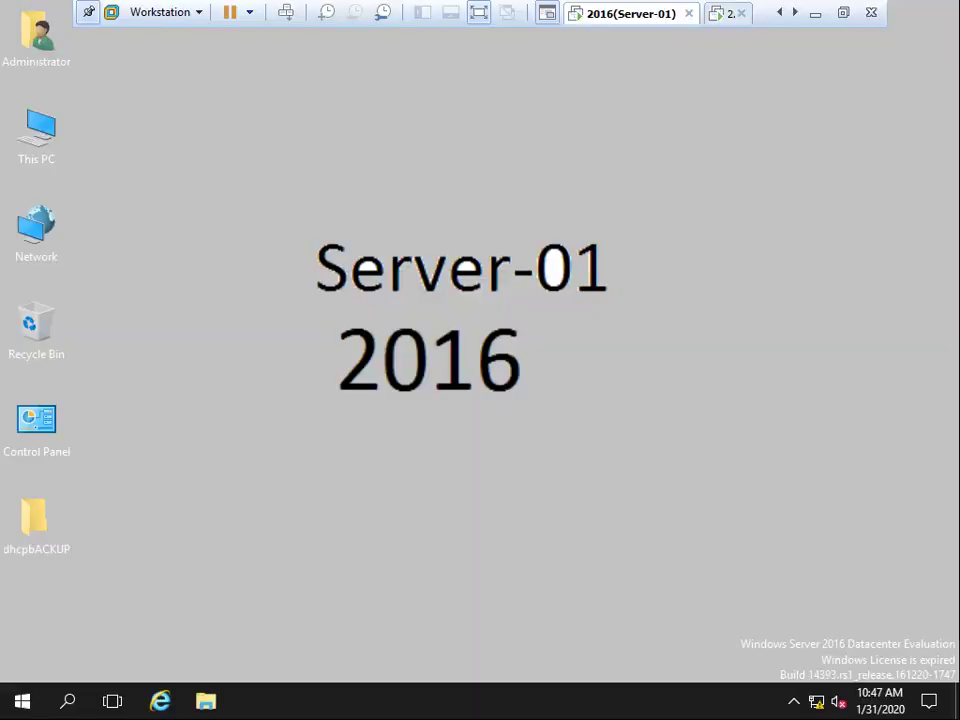
key(super)
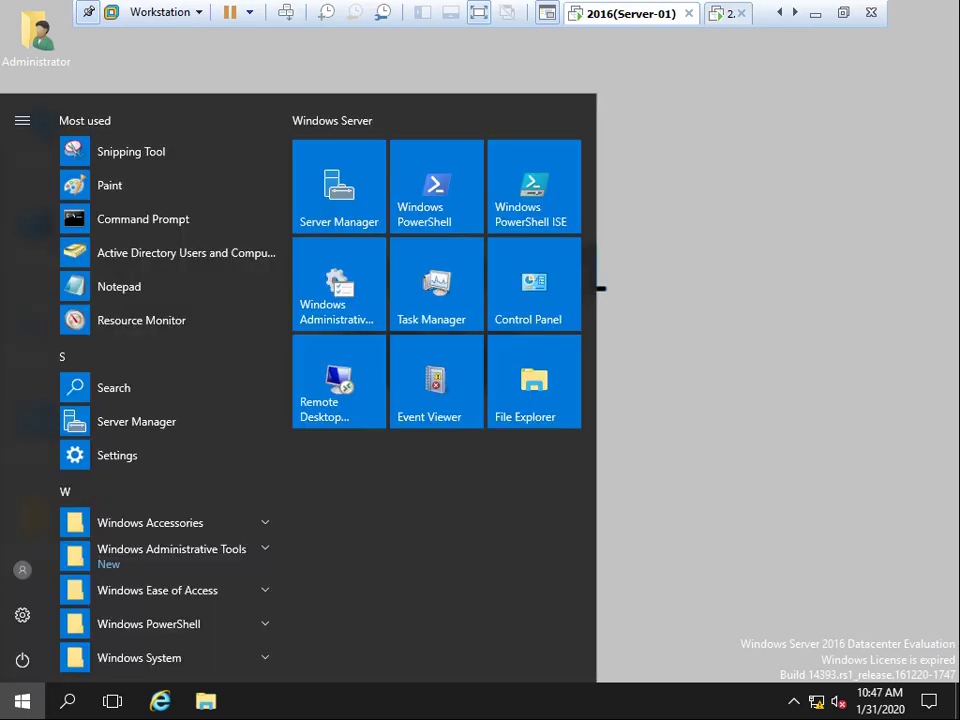
key(Escape)
right_click(495, 189)
click(544, 242)
right_click(454, 165)
click(484, 221)
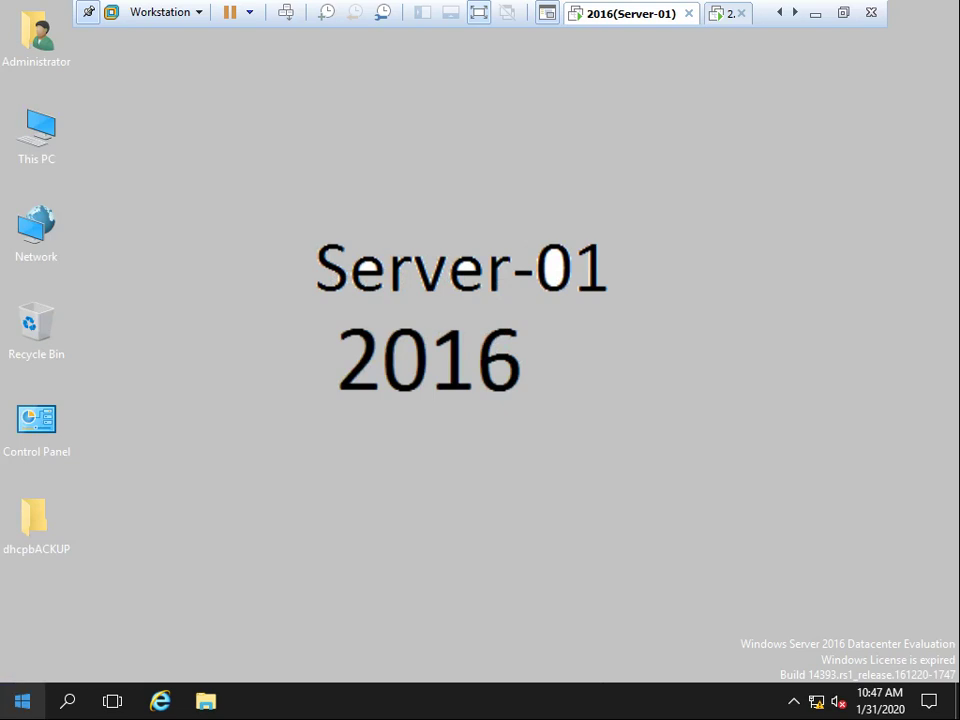
Launch Group Policy Management from the Windows Administrative Tools Start group
key(super)
click(160, 555)
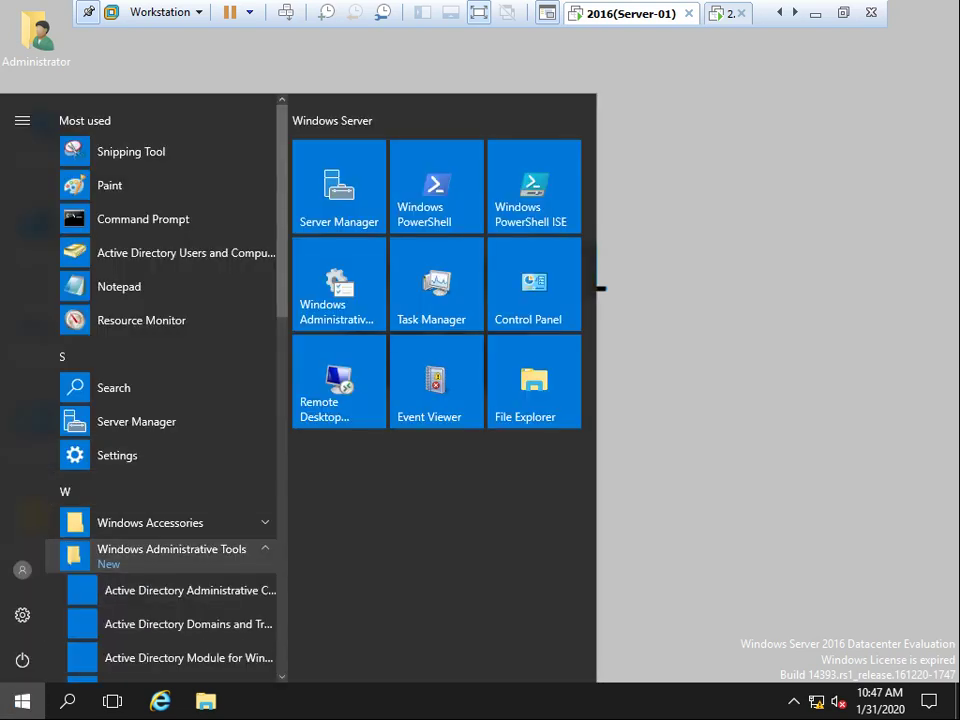
scroll(160, 363, down, 5)
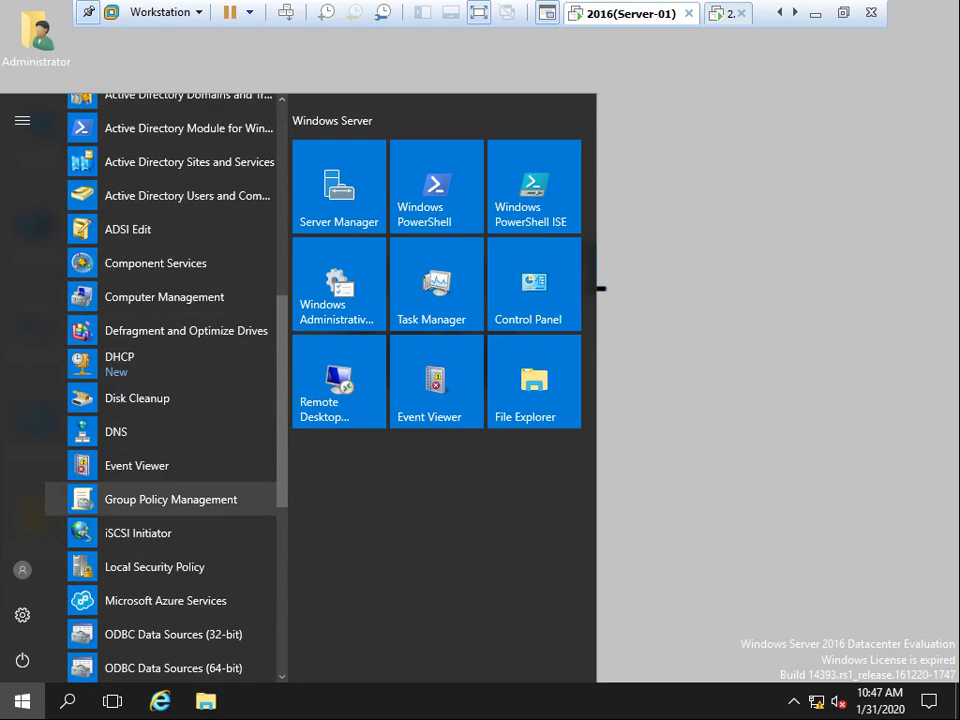
key(Return)
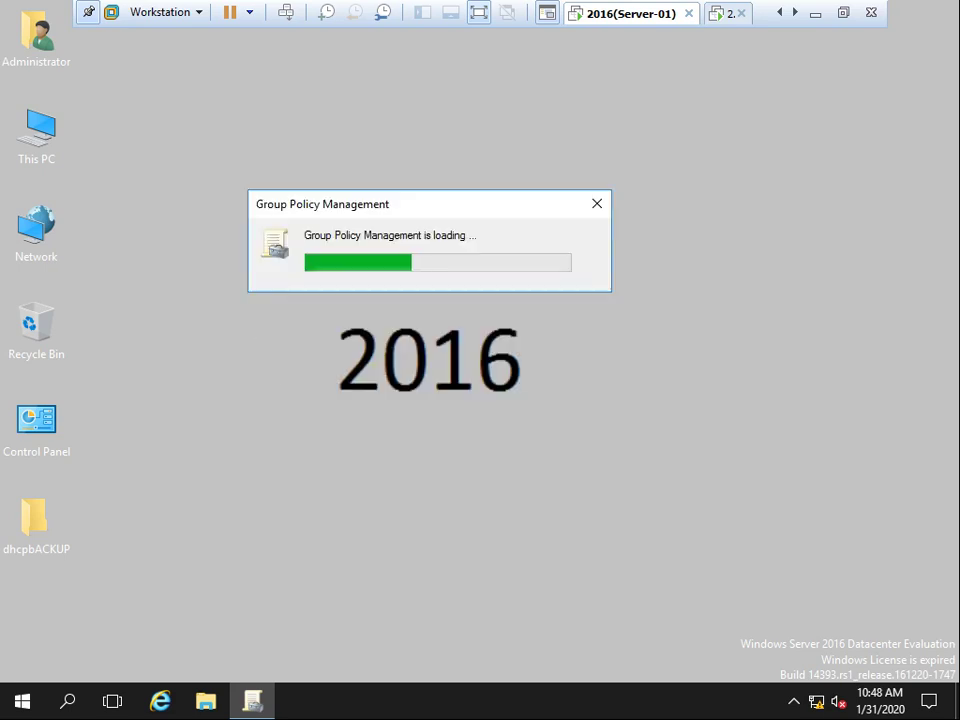
right_click(655, 288)
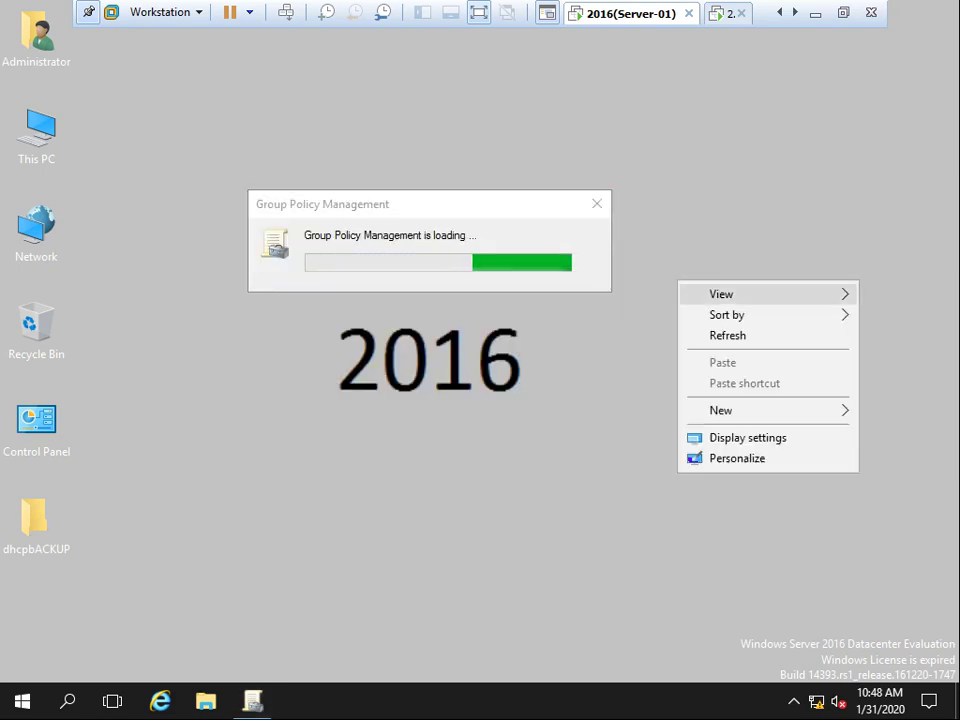
click(704, 342)
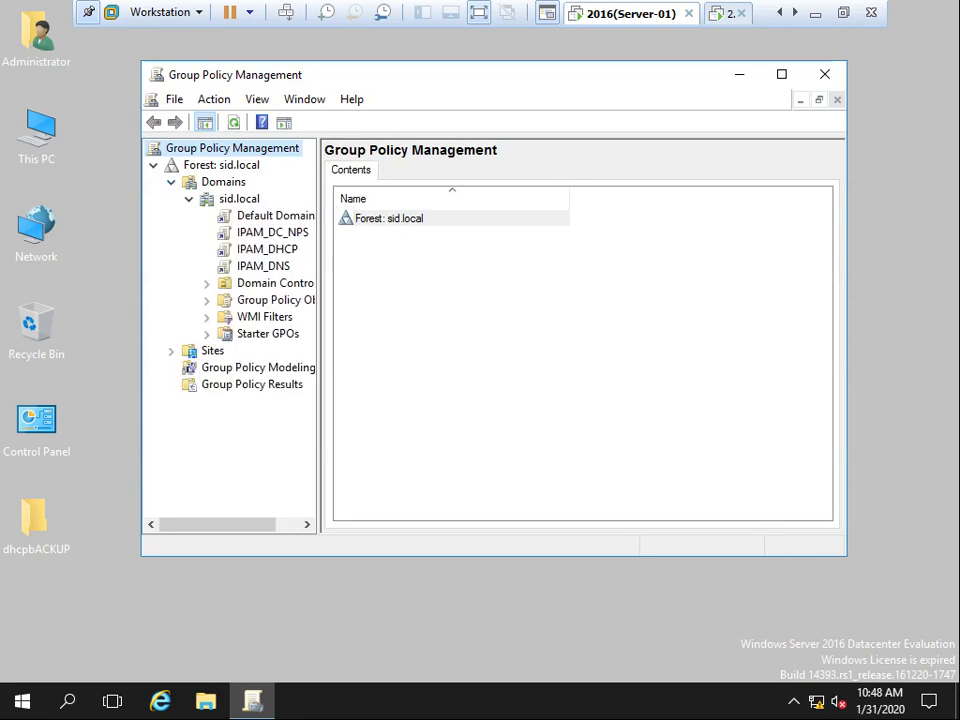
Inspect the IPAM_DC_NPS GPO under sid.local, dismiss the link notice and widen the tree
click(272, 232)
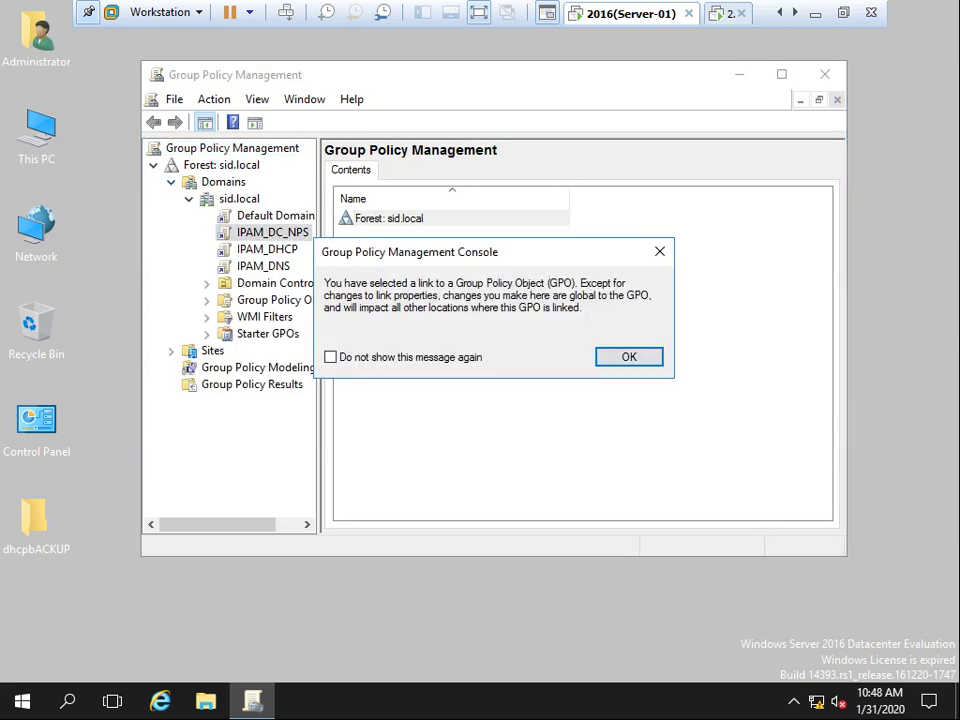
key(Return)
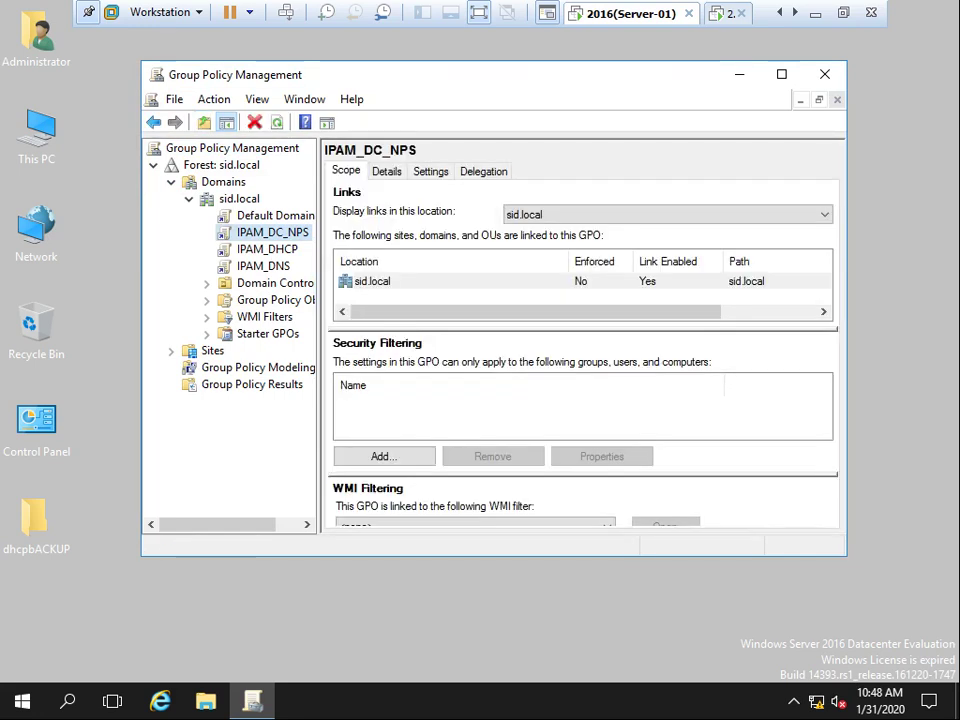
drag(320, 340, 345, 340)
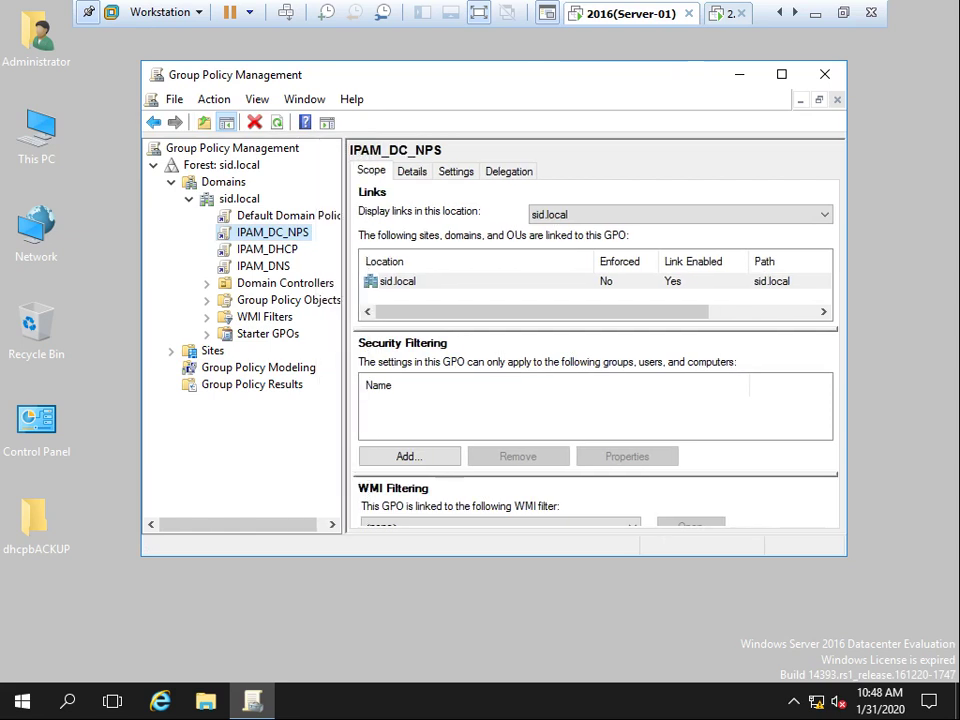
key(ctrl+Tab)
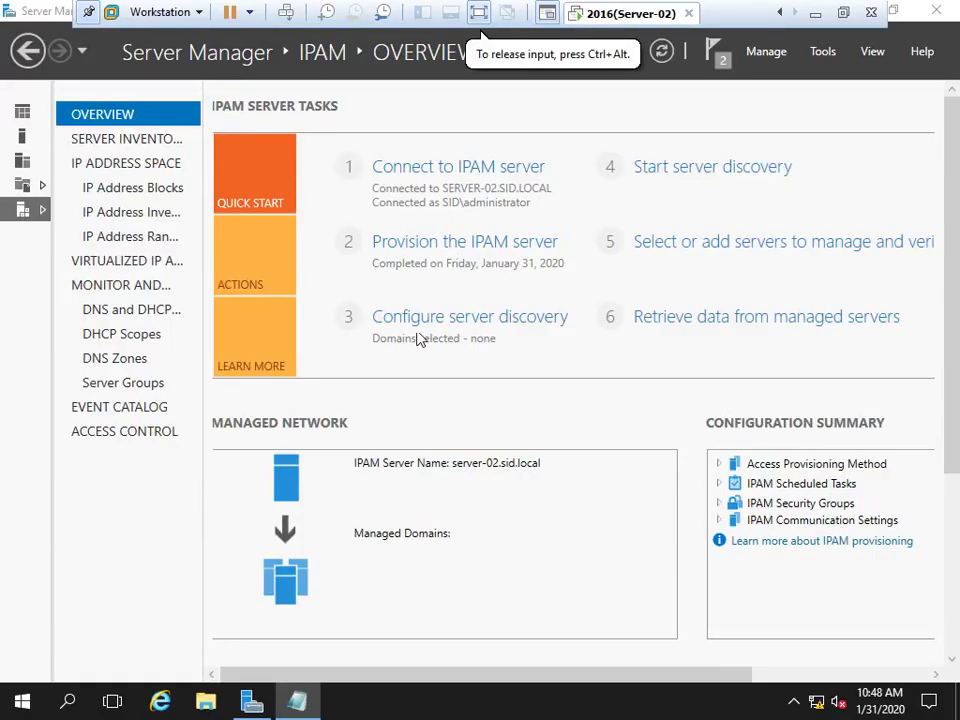
Try retrieving forests in server discovery configuration, finding the forest and domain lists empty
click(472, 318)
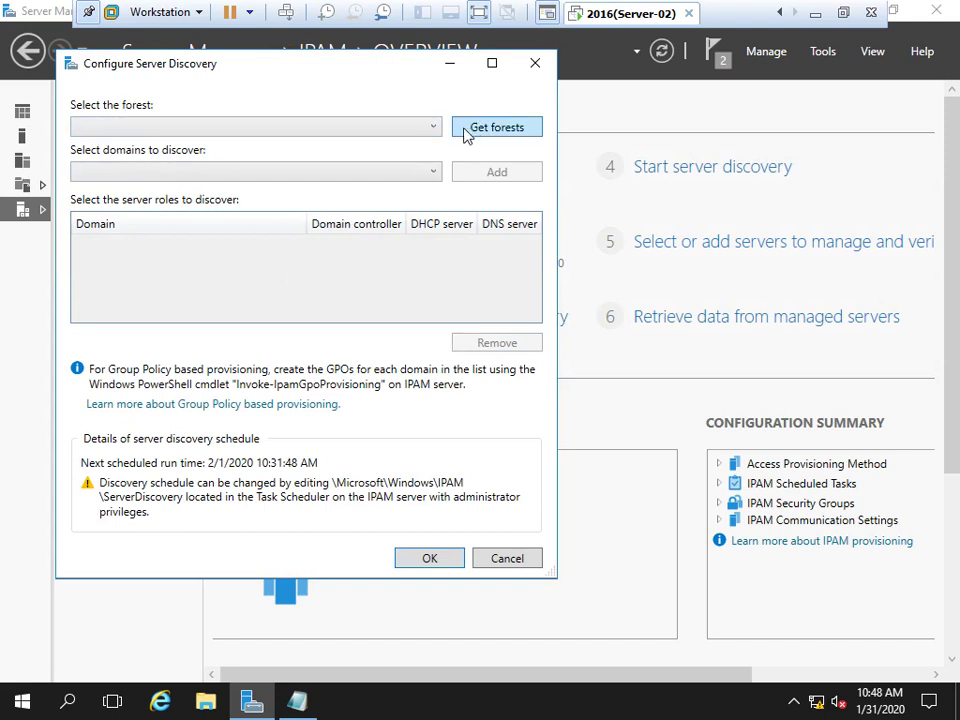
click(420, 130)
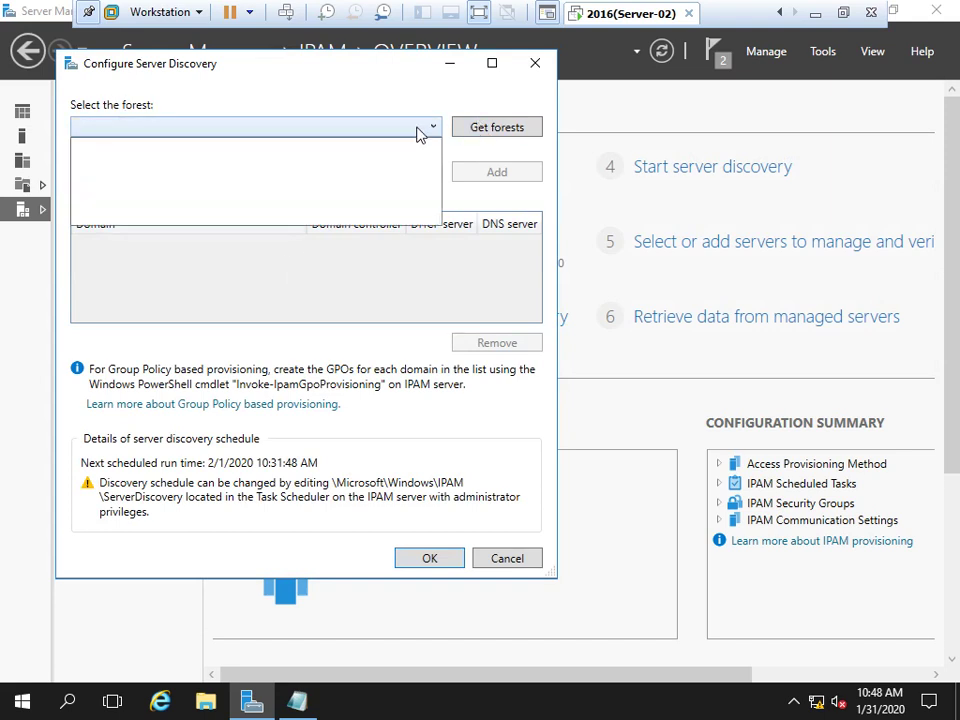
click(491, 131)
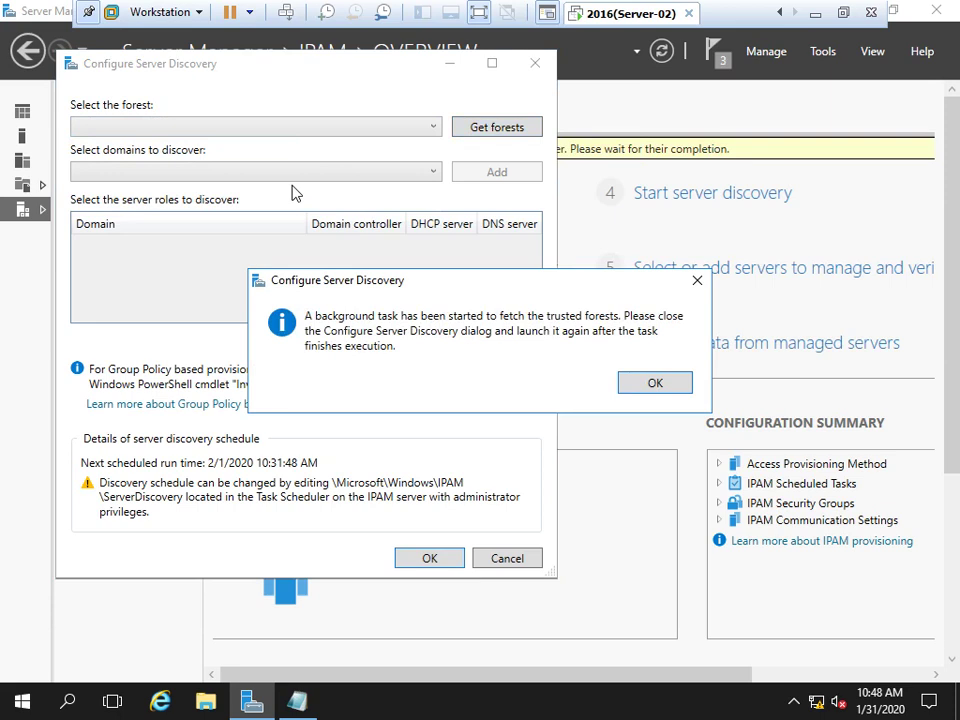
click(645, 384)
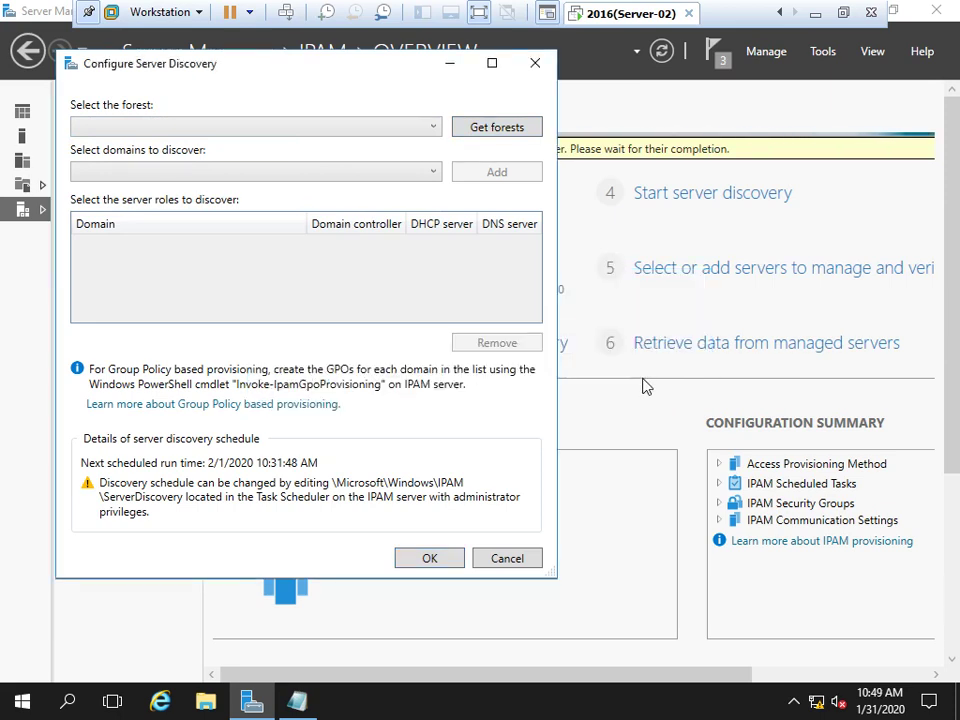
click(435, 128)
click(244, 86)
click(420, 180)
click(298, 141)
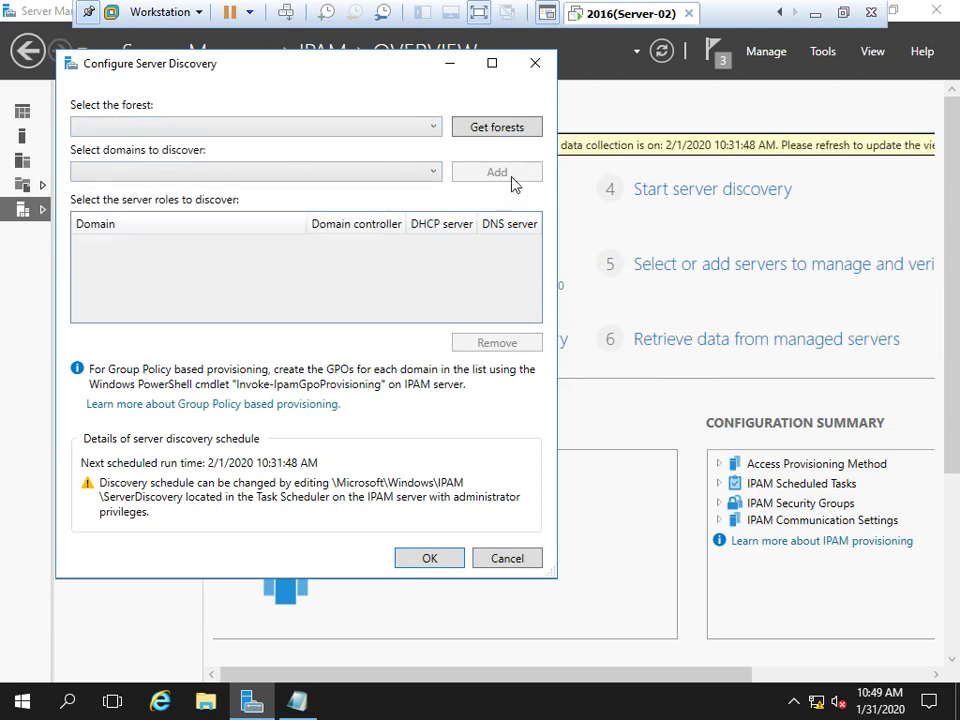
click(433, 131)
click(433, 131)
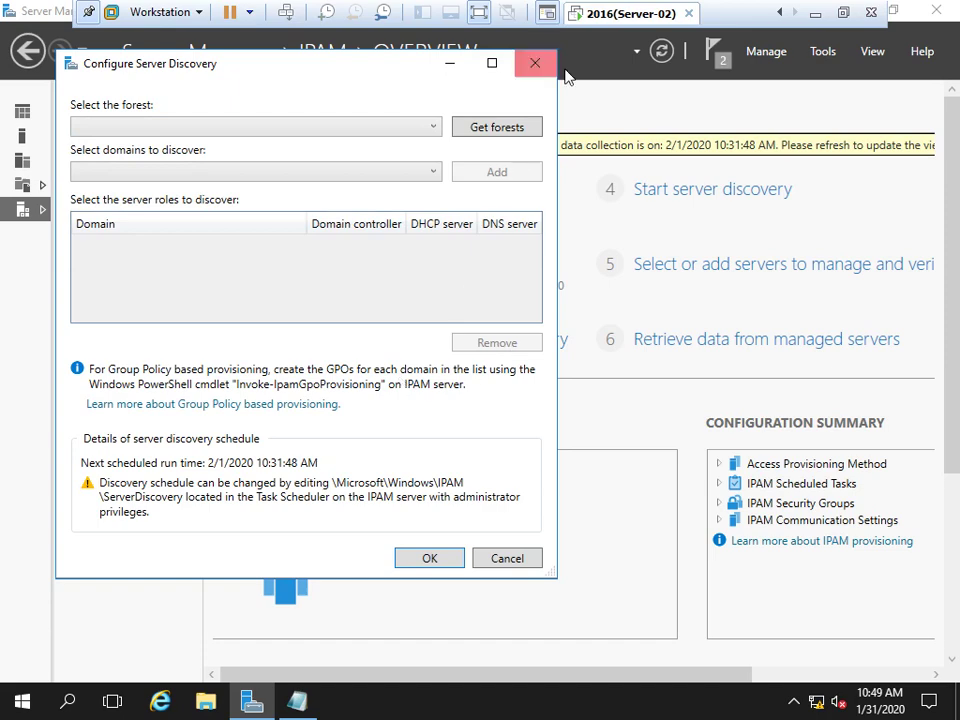
click(521, 70)
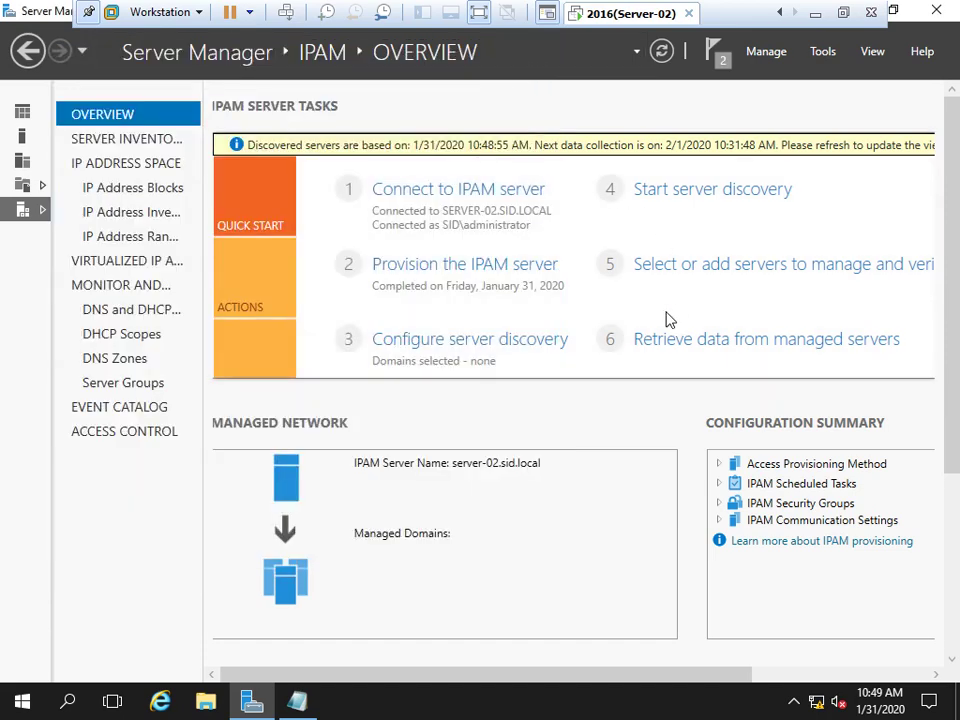
Add the sid.local root domain to server discovery settings and confirm with OK
click(700, 189)
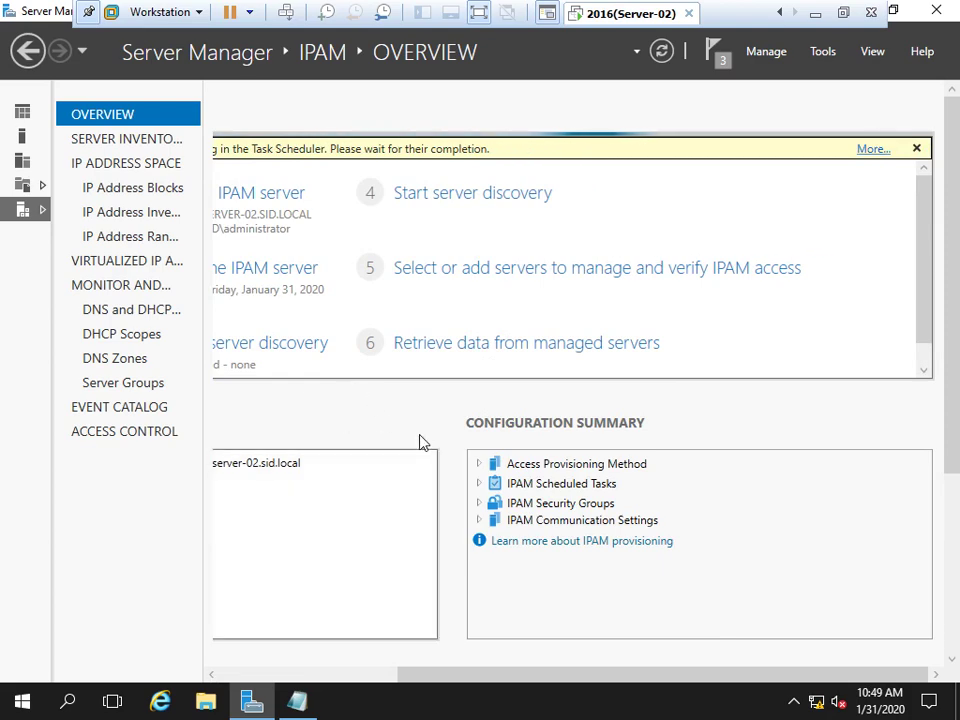
drag(506, 681, 390, 690)
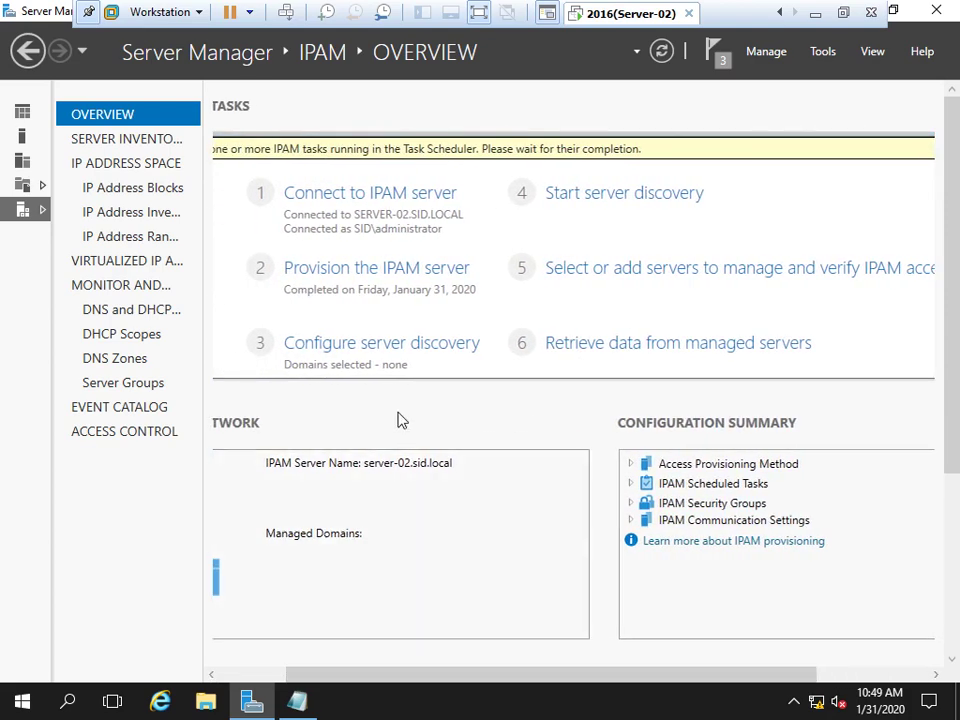
click(360, 342)
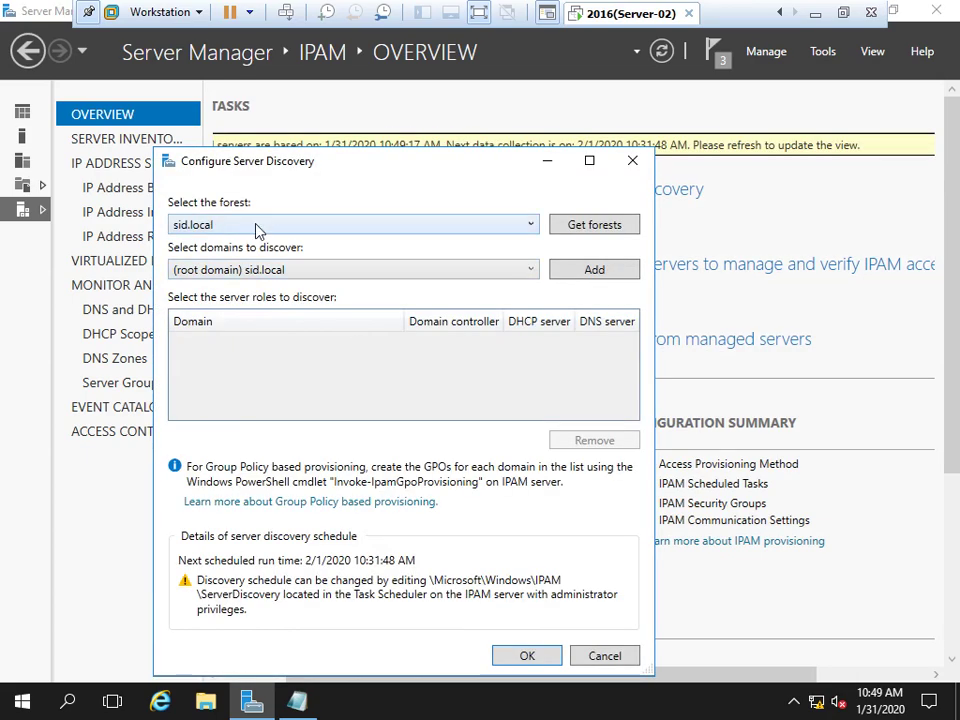
click(595, 281)
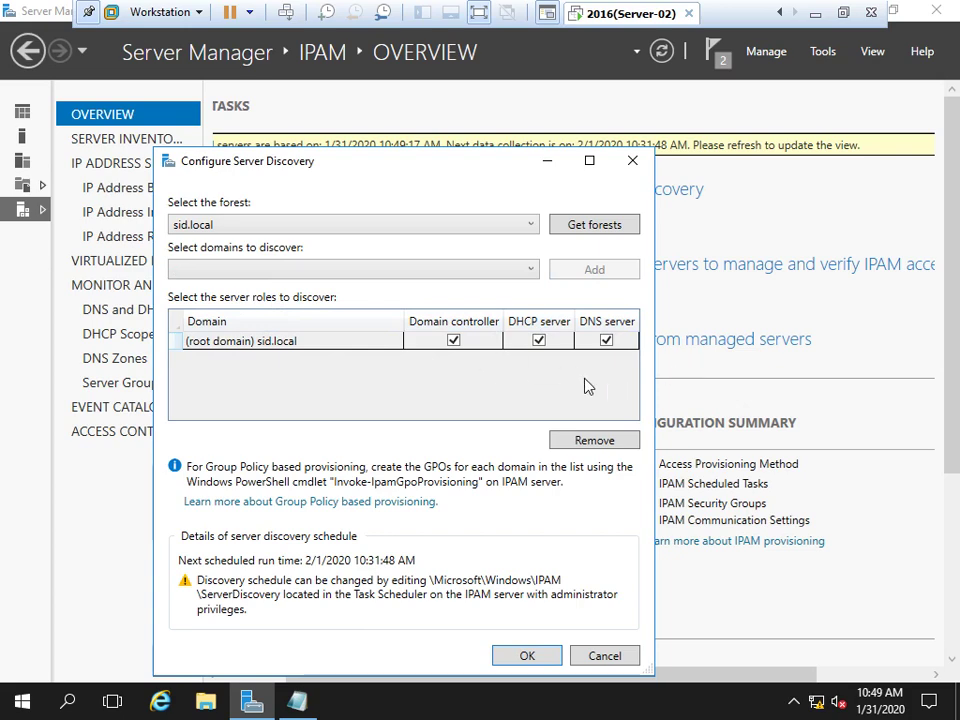
click(522, 656)
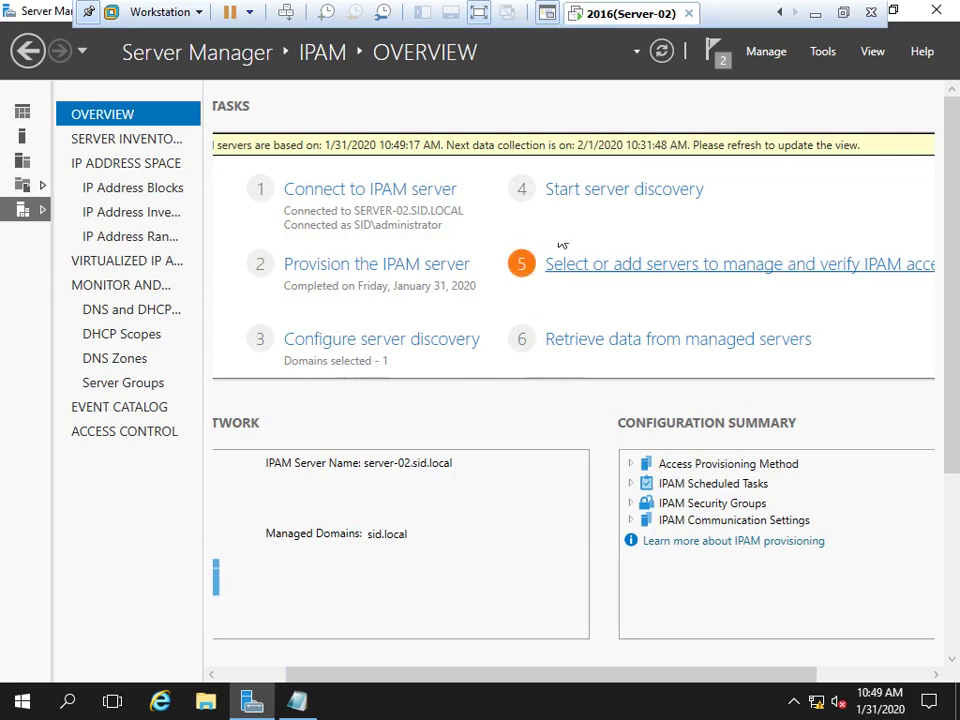
Start server discovery, dismiss the in-progress message, and sort running tasks by Stage
click(628, 197)
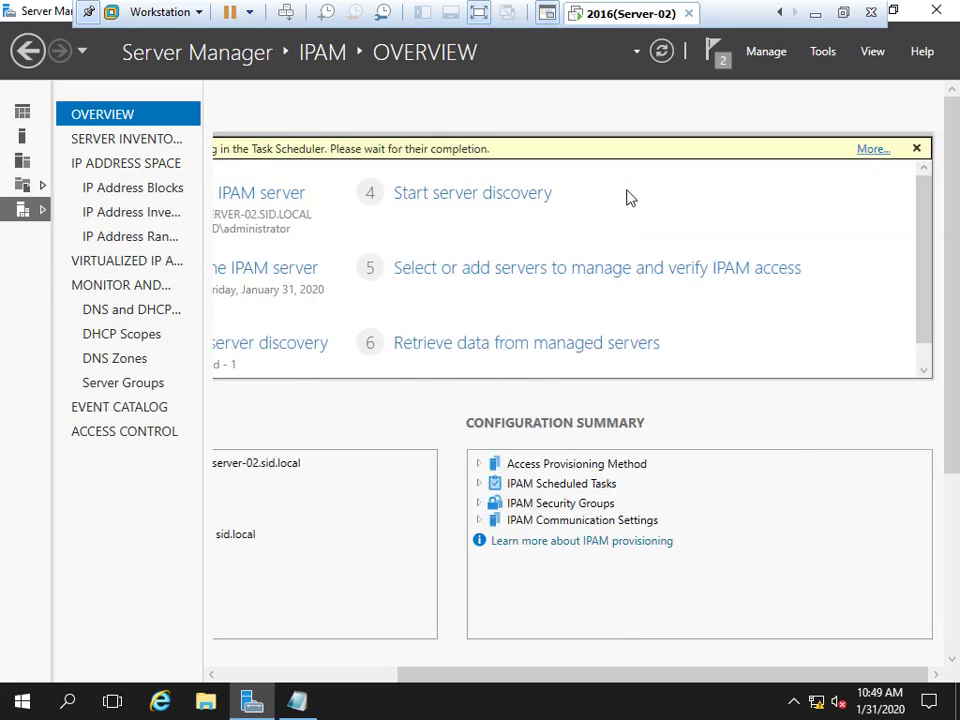
click(494, 196)
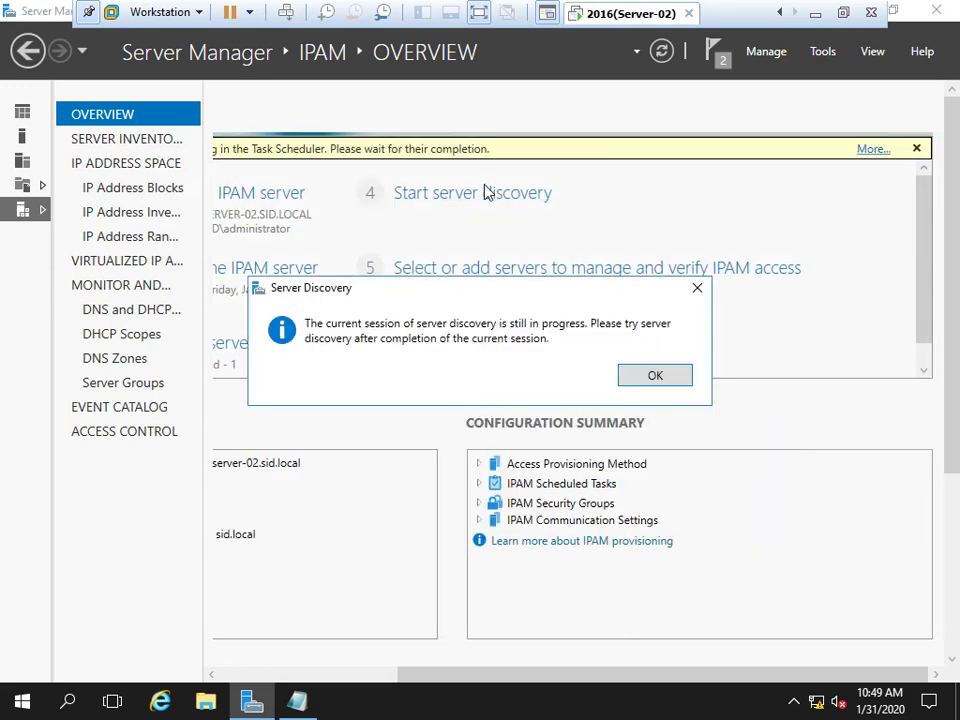
click(639, 378)
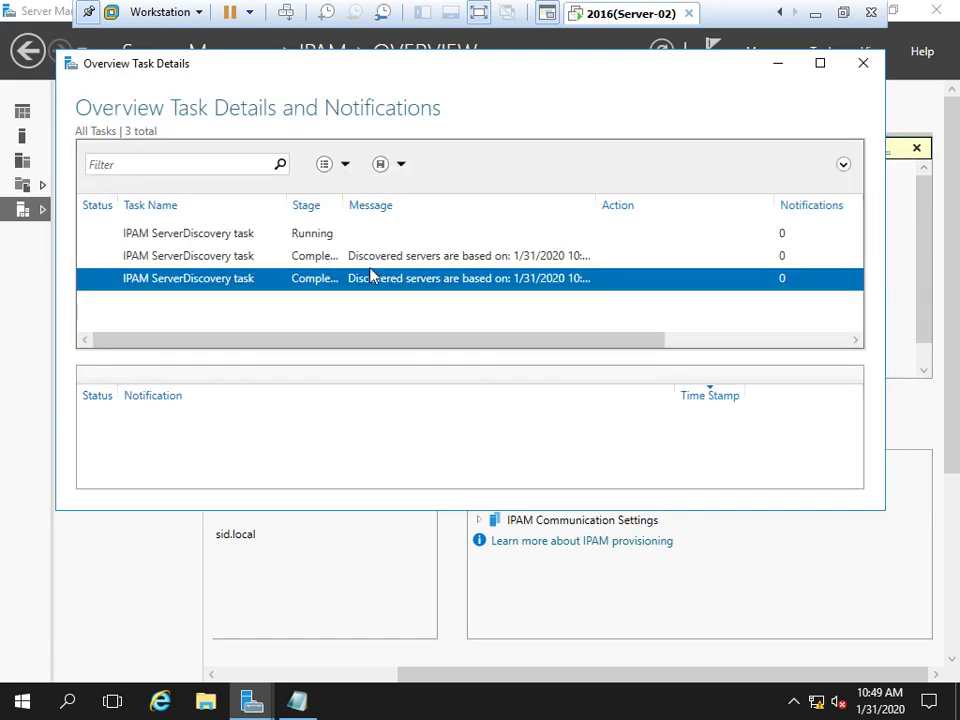
click(312, 236)
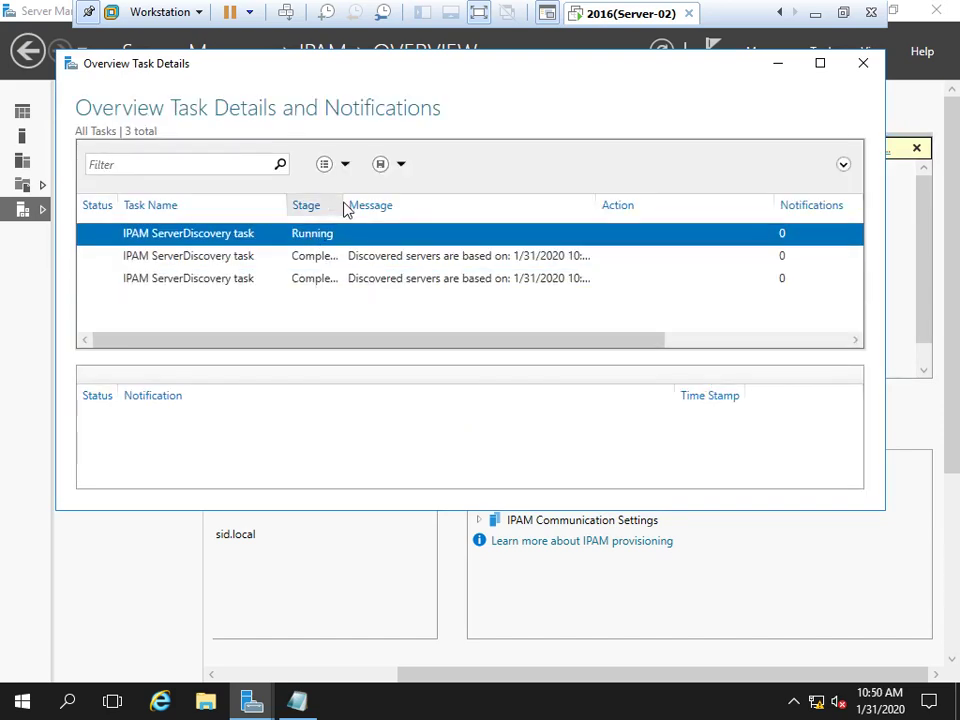
click(337, 205)
drag(340, 201, 405, 201)
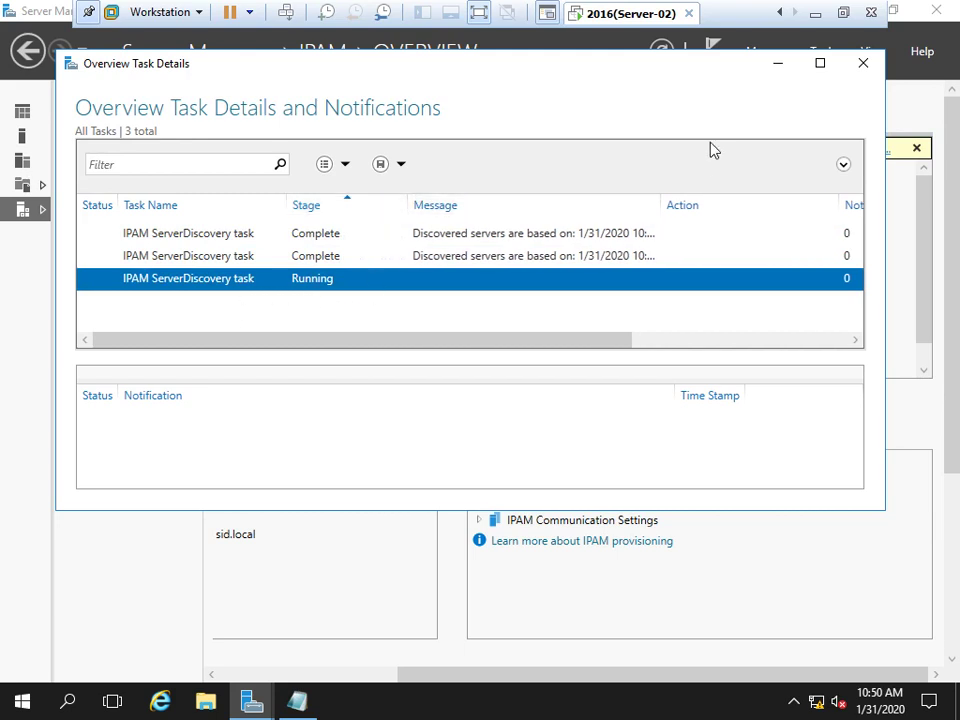
click(863, 64)
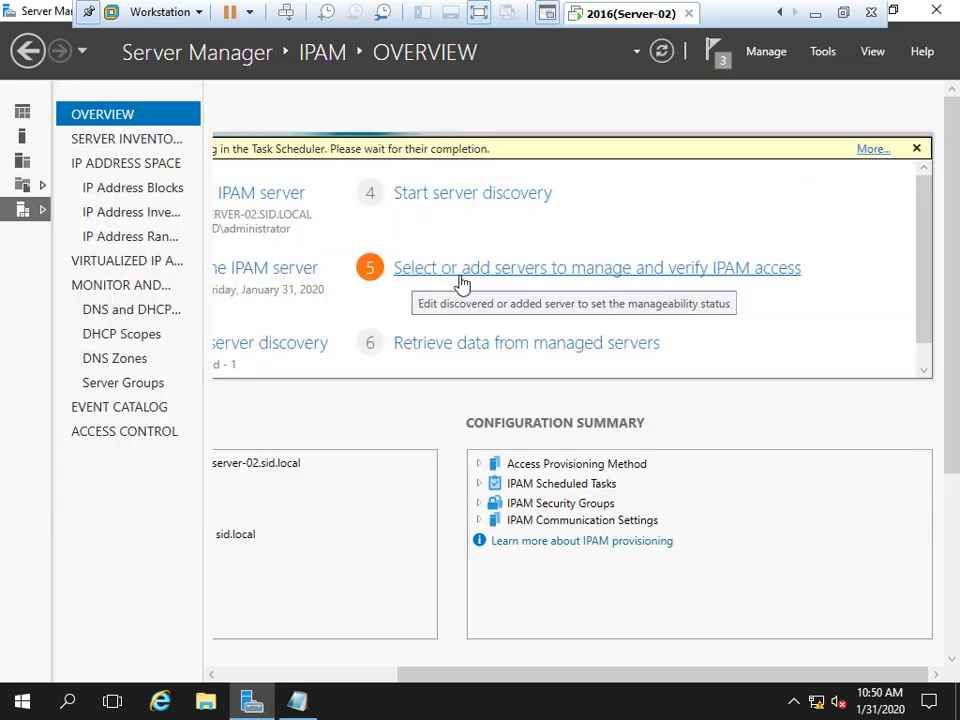
View the servers to manage, then recheck the running discovery task from the IPAM overview
click(621, 277)
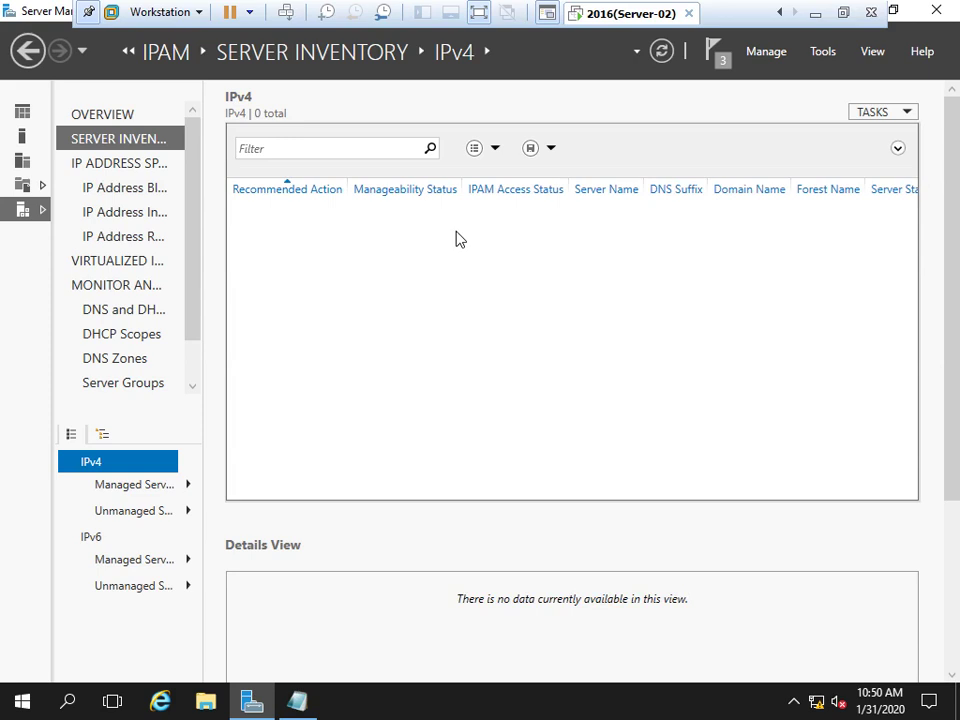
click(98, 119)
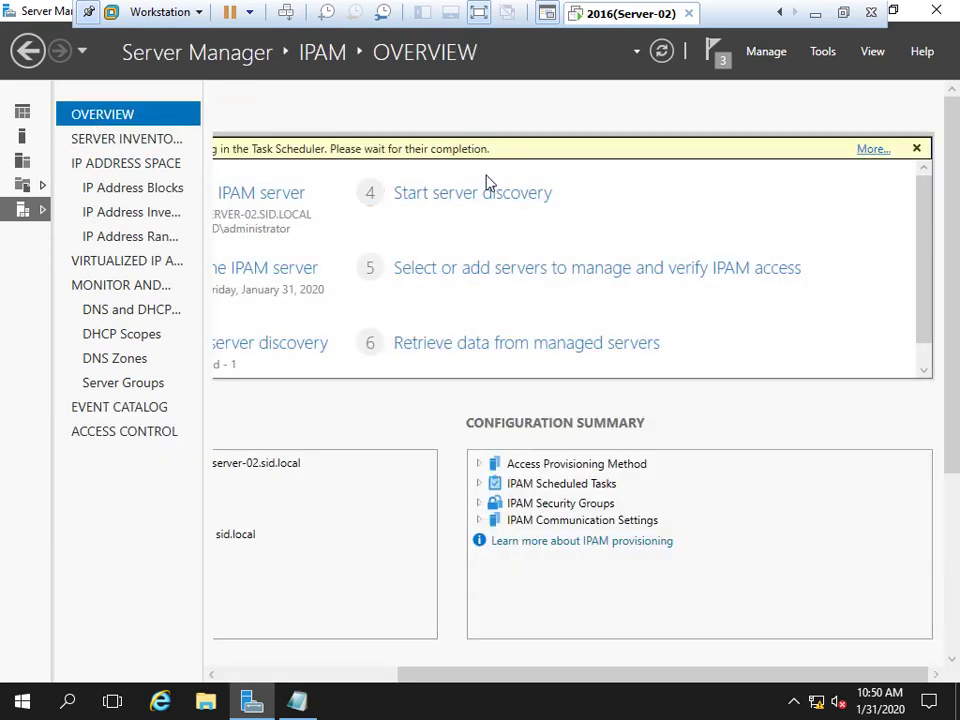
click(874, 150)
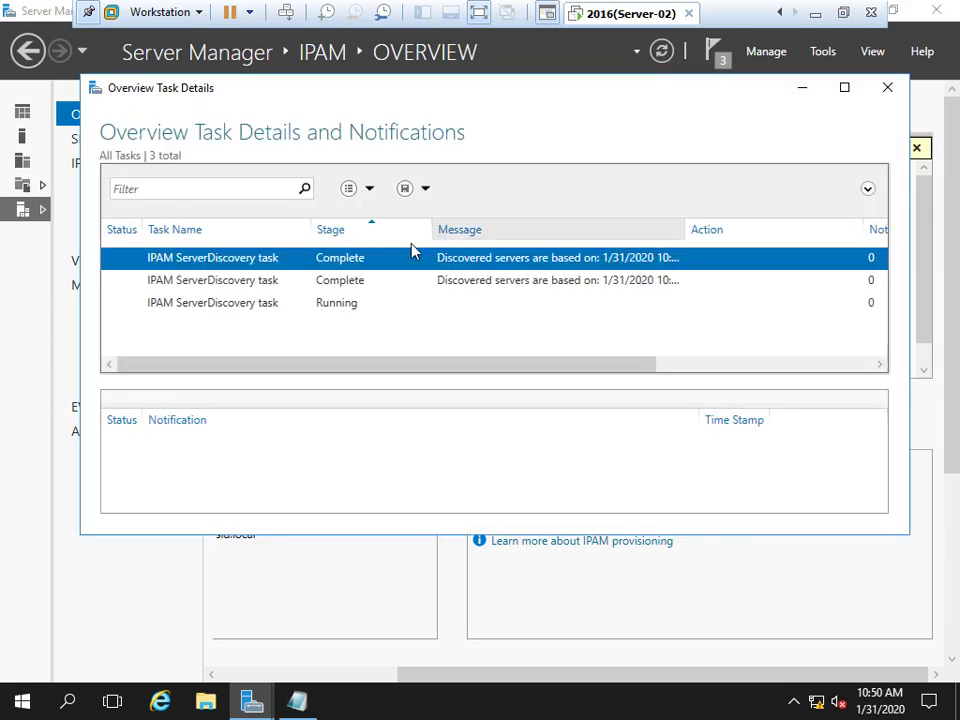
click(352, 310)
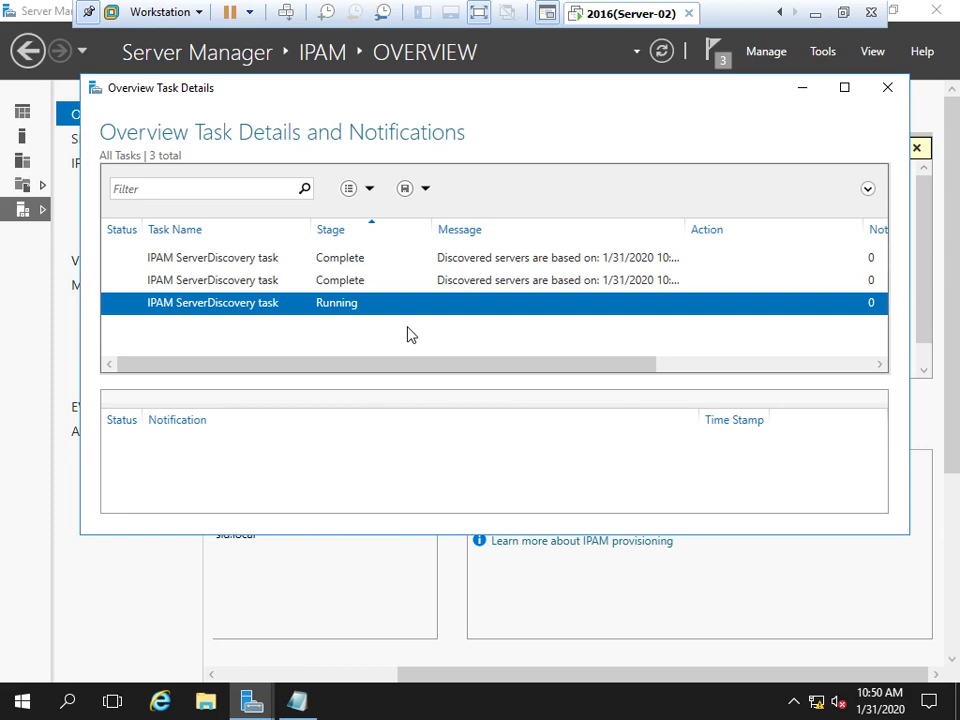
click(887, 88)
drag(562, 677, 493, 690)
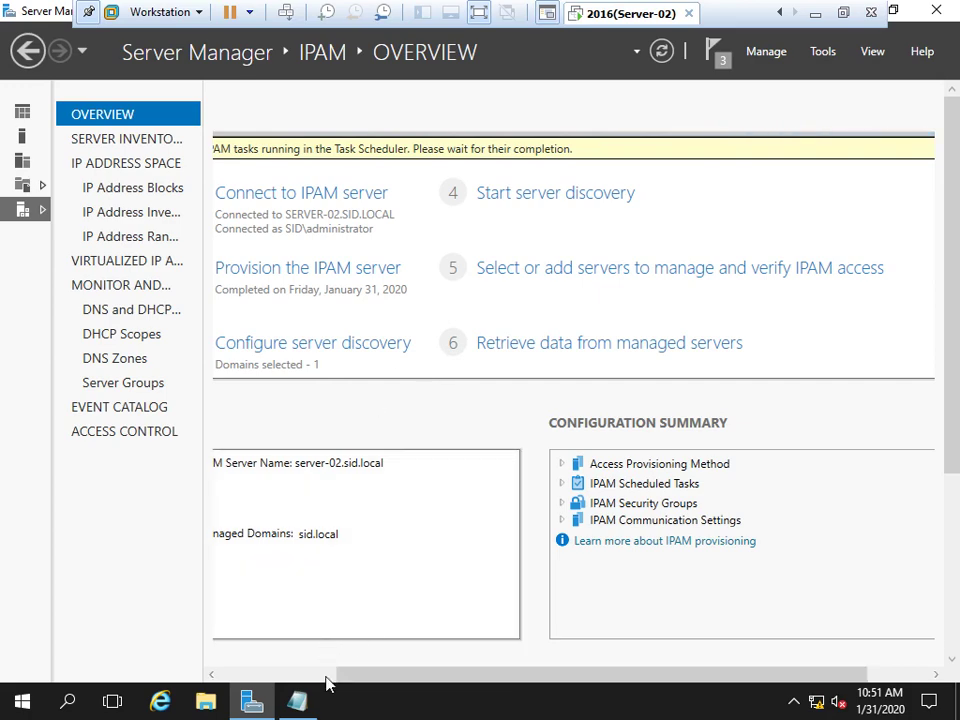
click(297, 700)
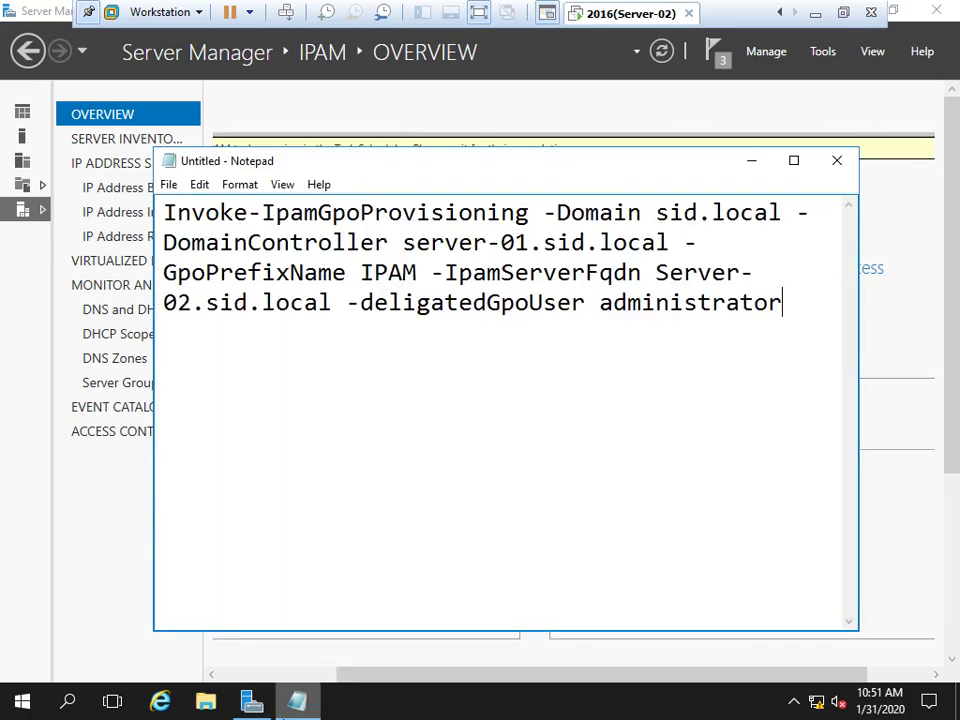
click(283, 712)
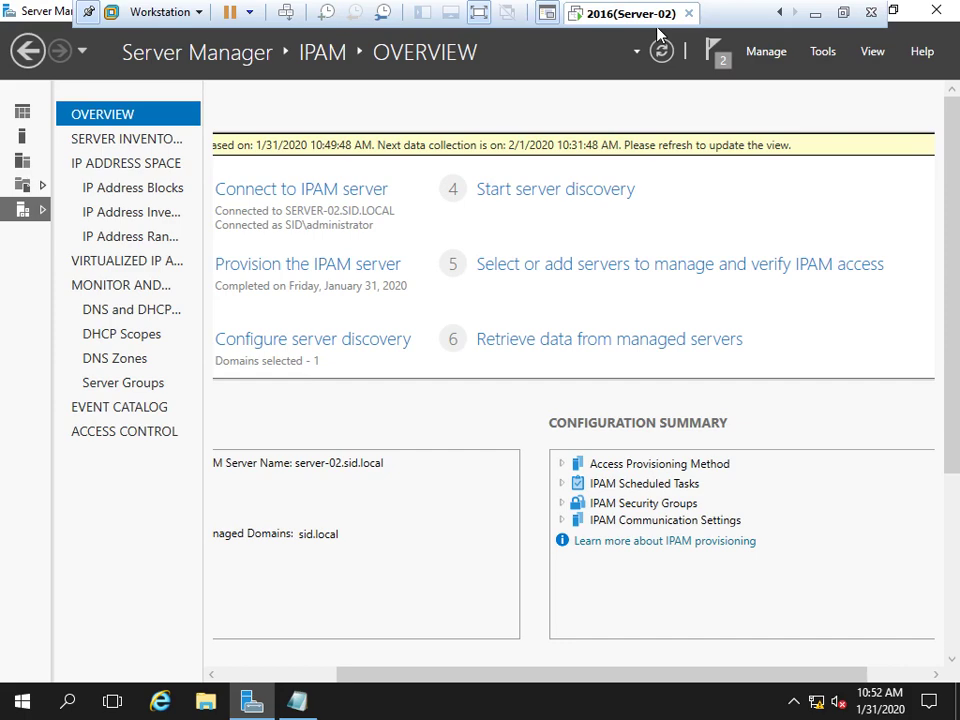
Open and refresh IPAM's server list to show Server-01 in sid.local, Unspecified and Blocked
click(551, 266)
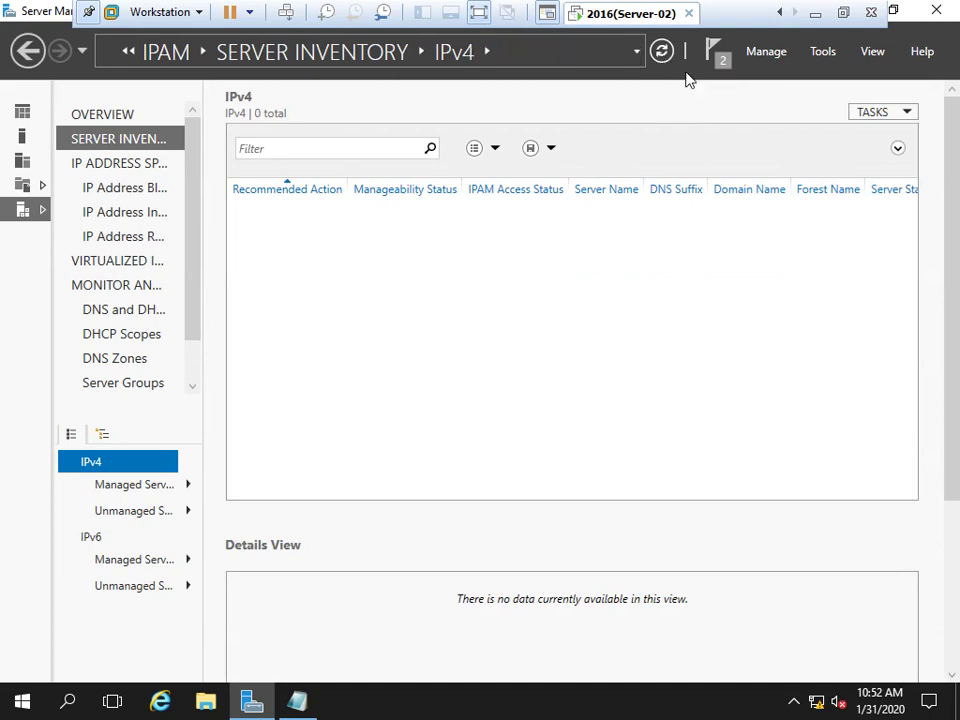
click(662, 52)
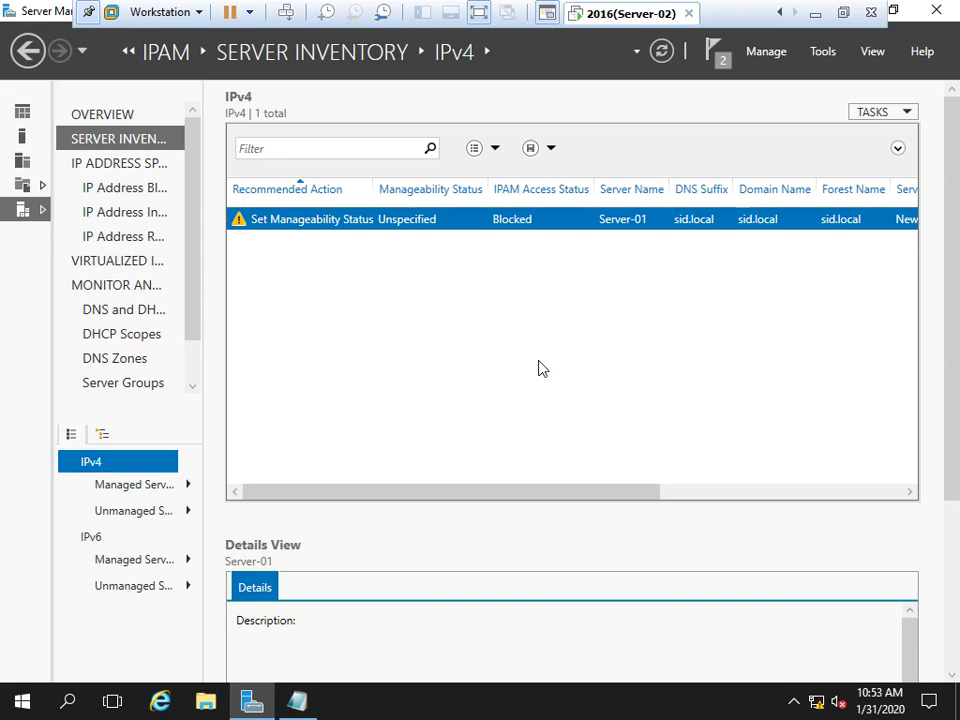
click(137, 112)
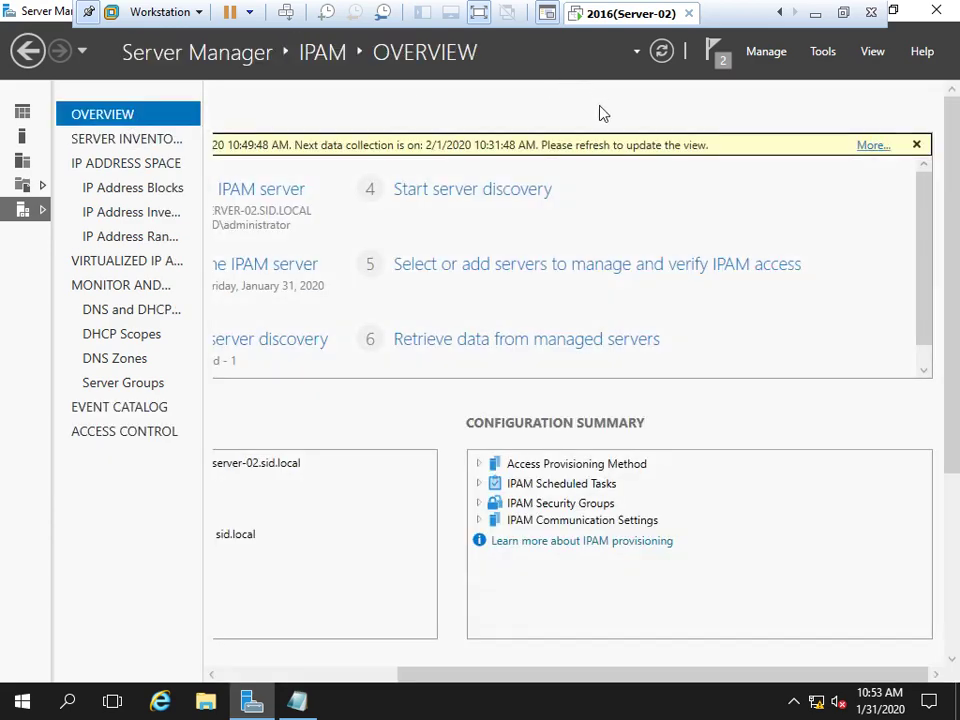
click(590, 266)
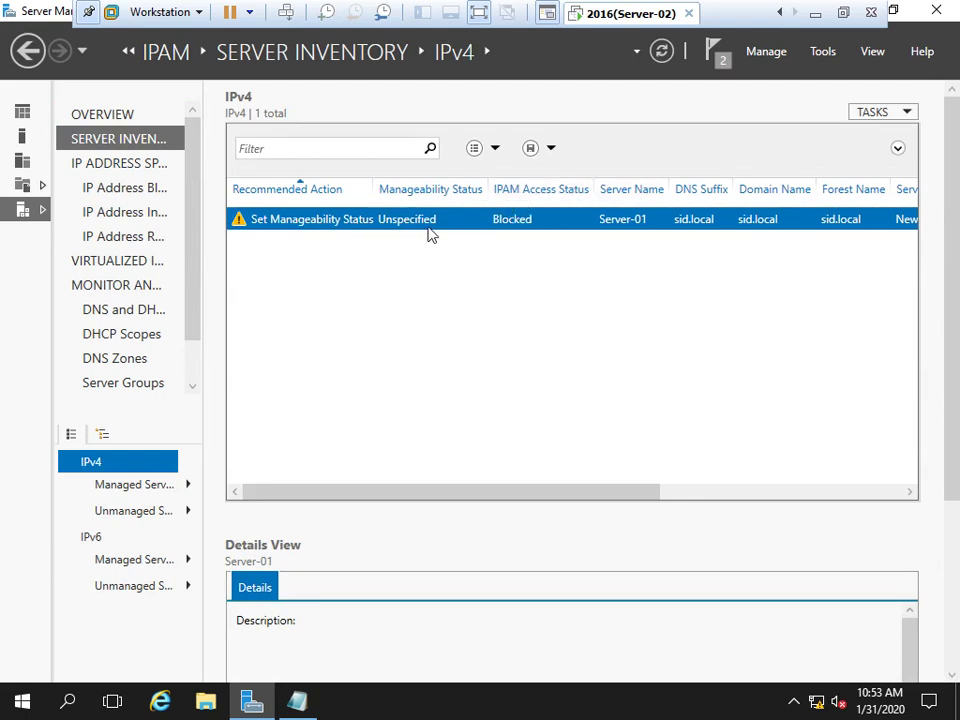
Edit the Server-01 entry and set its manageability status to Managed
right_click(318, 224)
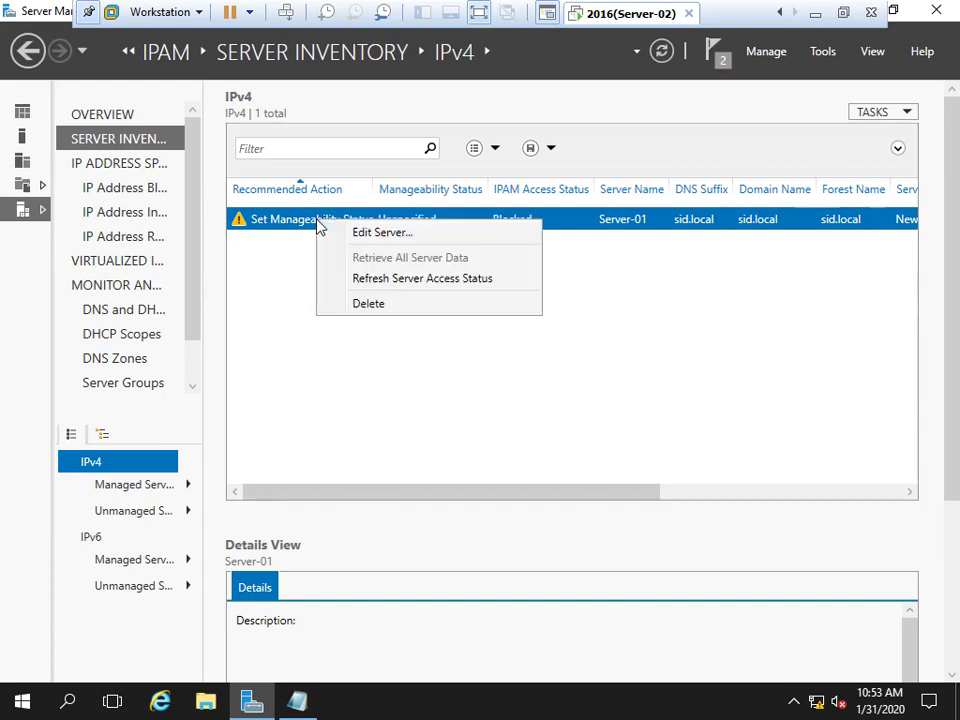
click(414, 234)
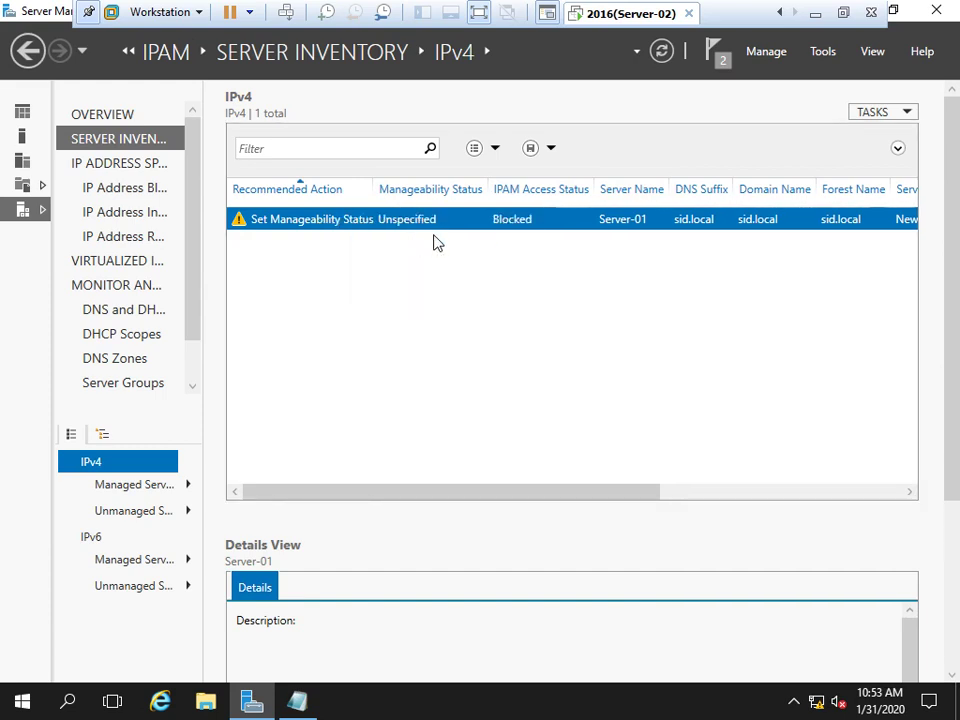
drag(400, 142, 529, 85)
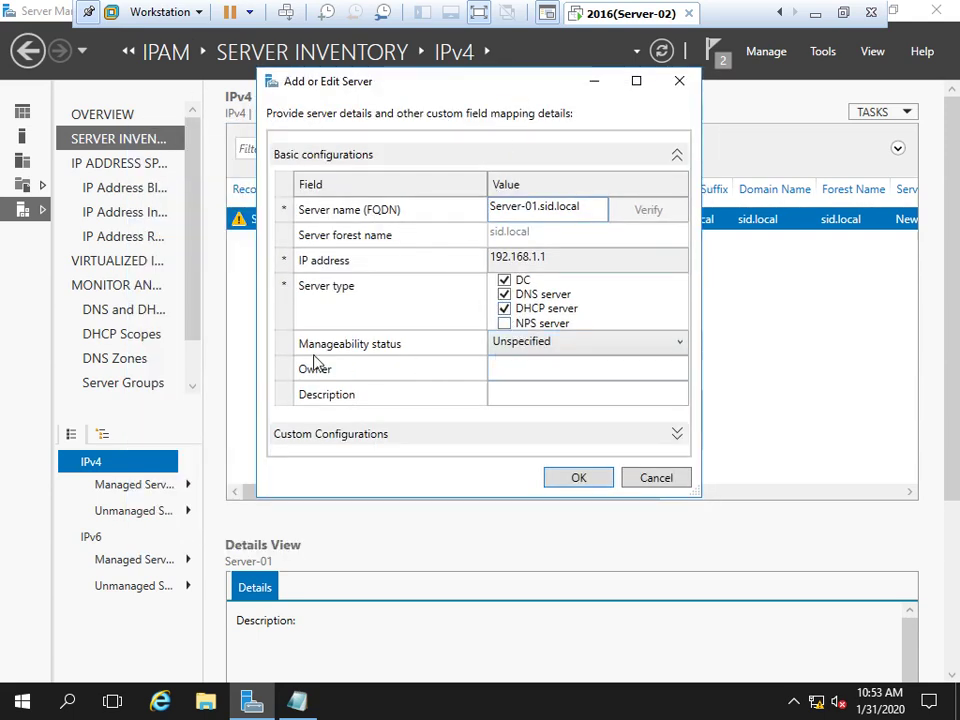
click(571, 348)
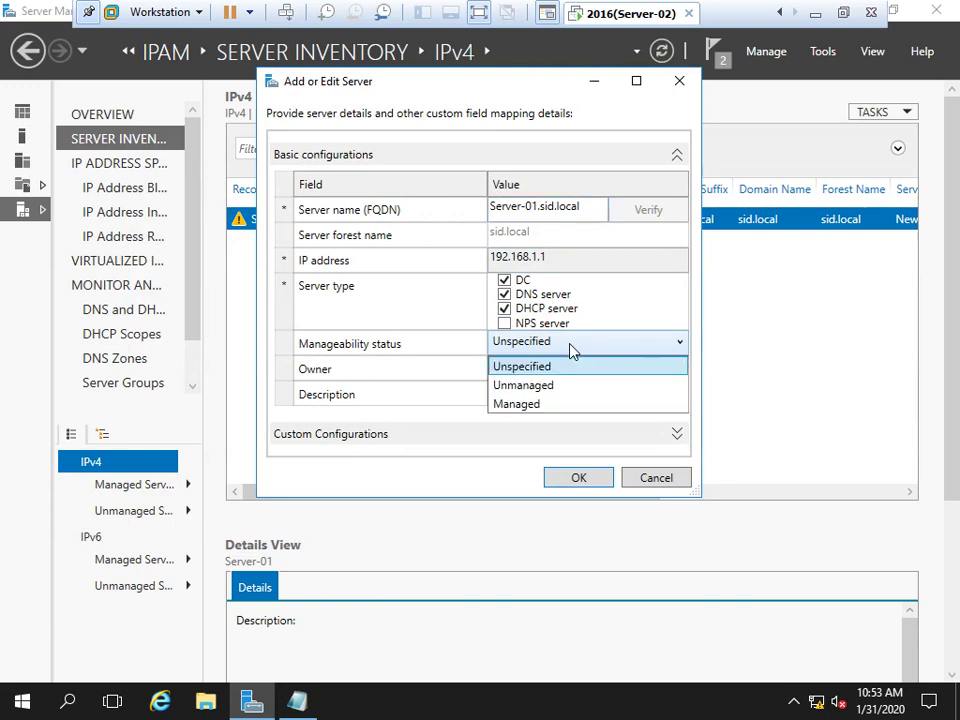
click(525, 405)
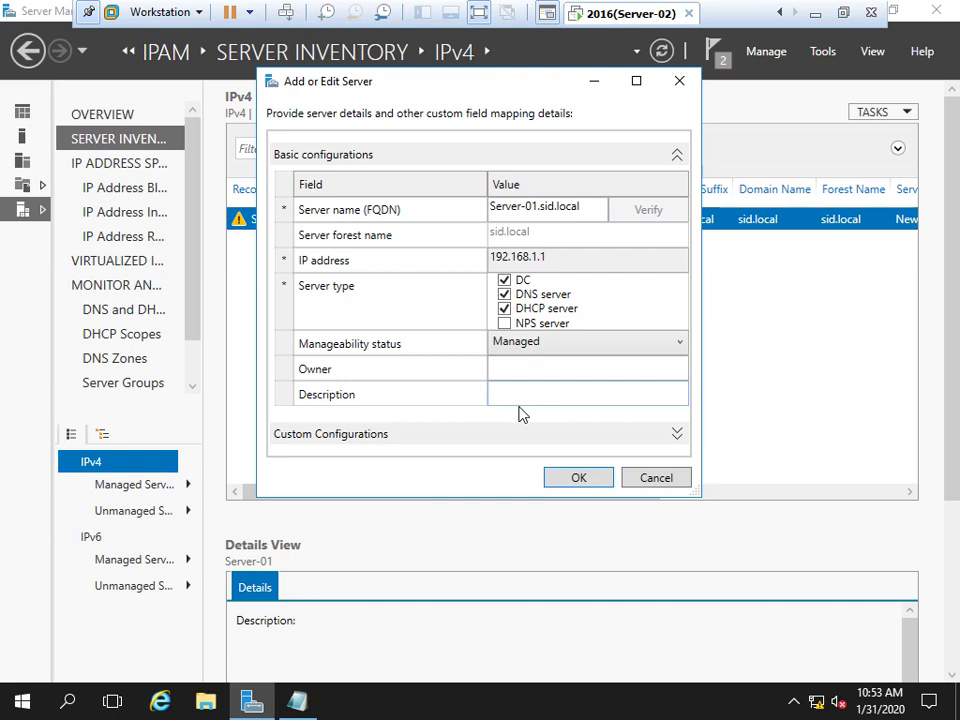
click(568, 478)
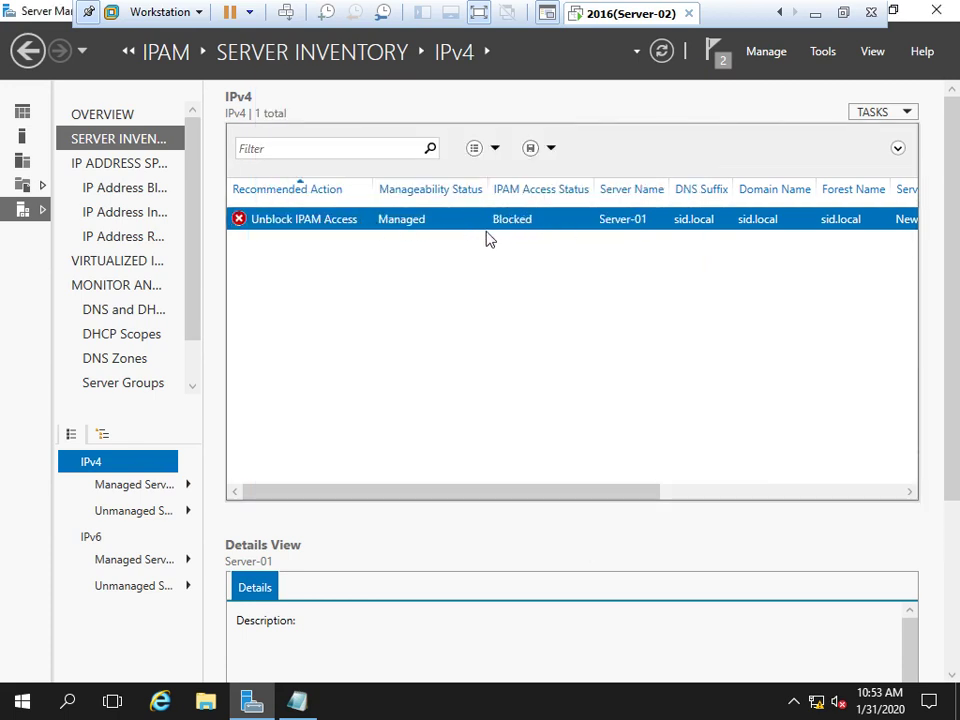
Refresh the IPv4 server inventory to confirm Server-01 is Managed but access still Blocked
click(662, 51)
click(664, 53)
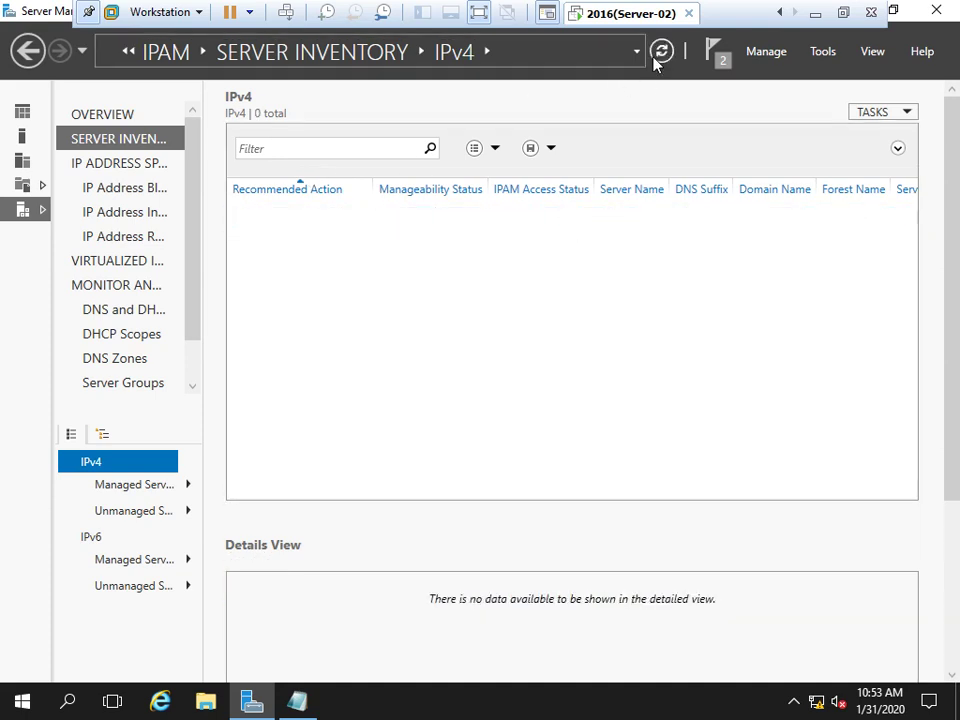
click(660, 52)
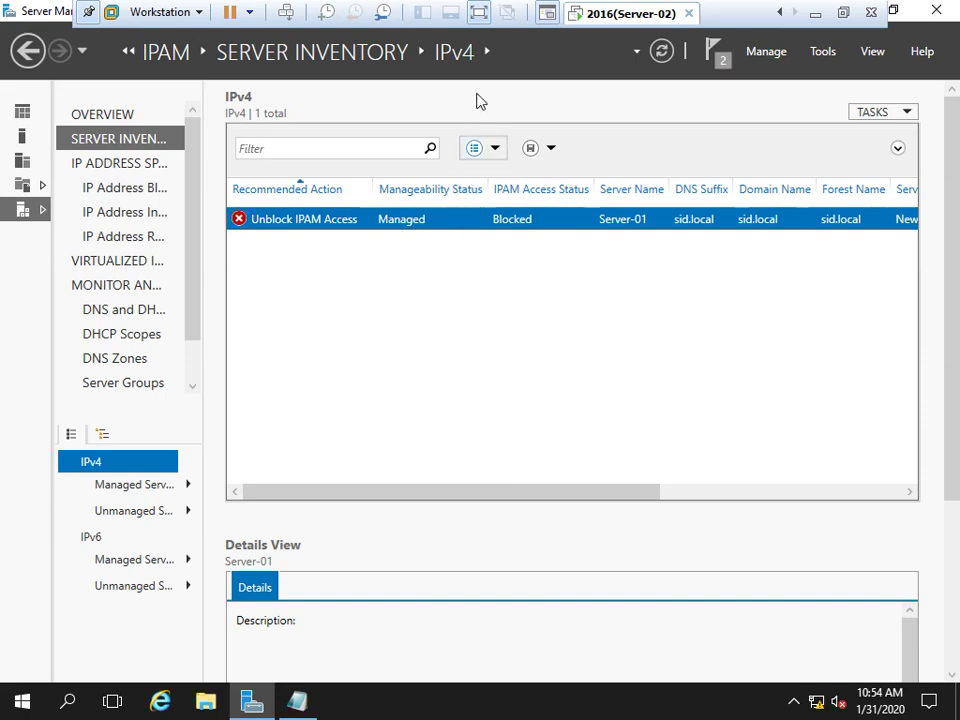
click(662, 52)
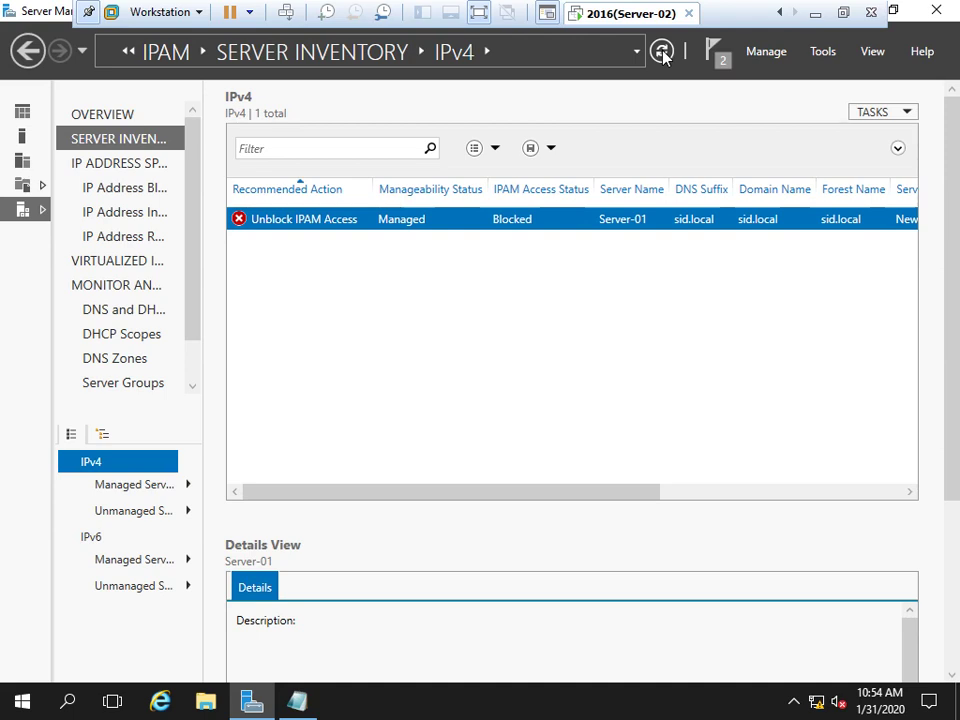
Keep refreshing to recheck Server-01's access, then take the Server-02 VM out of full screen
click(662, 52)
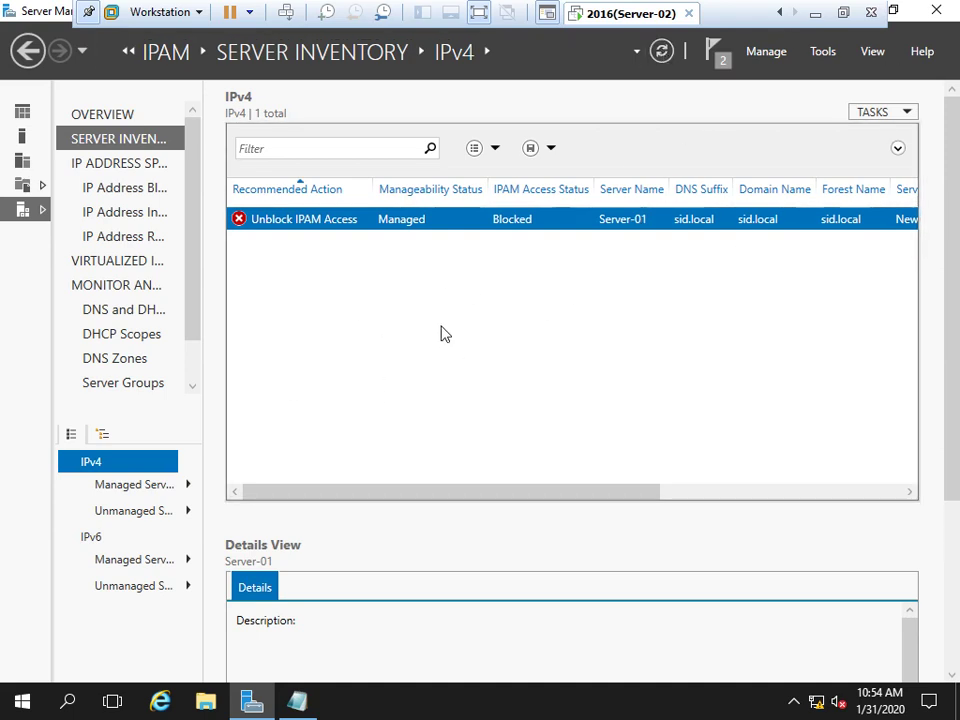
click(662, 52)
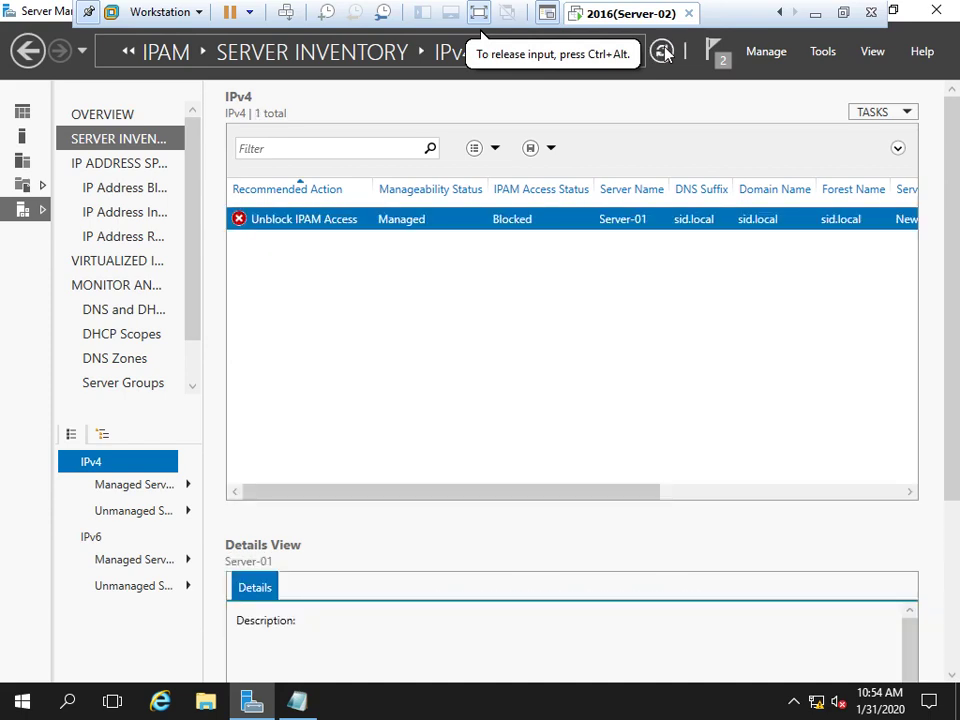
click(663, 53)
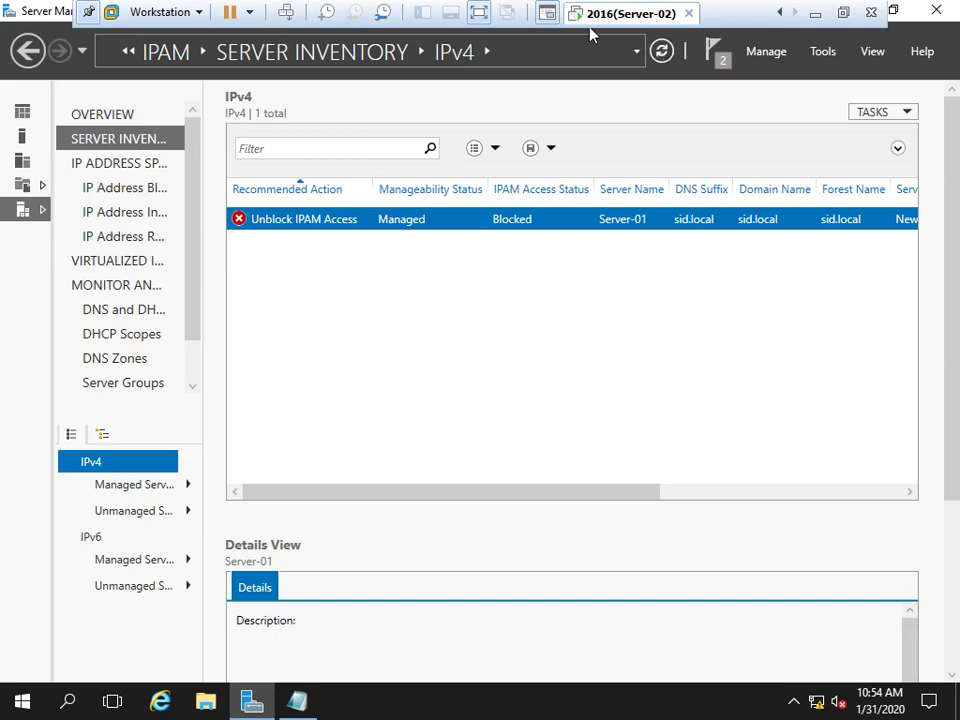
click(662, 52)
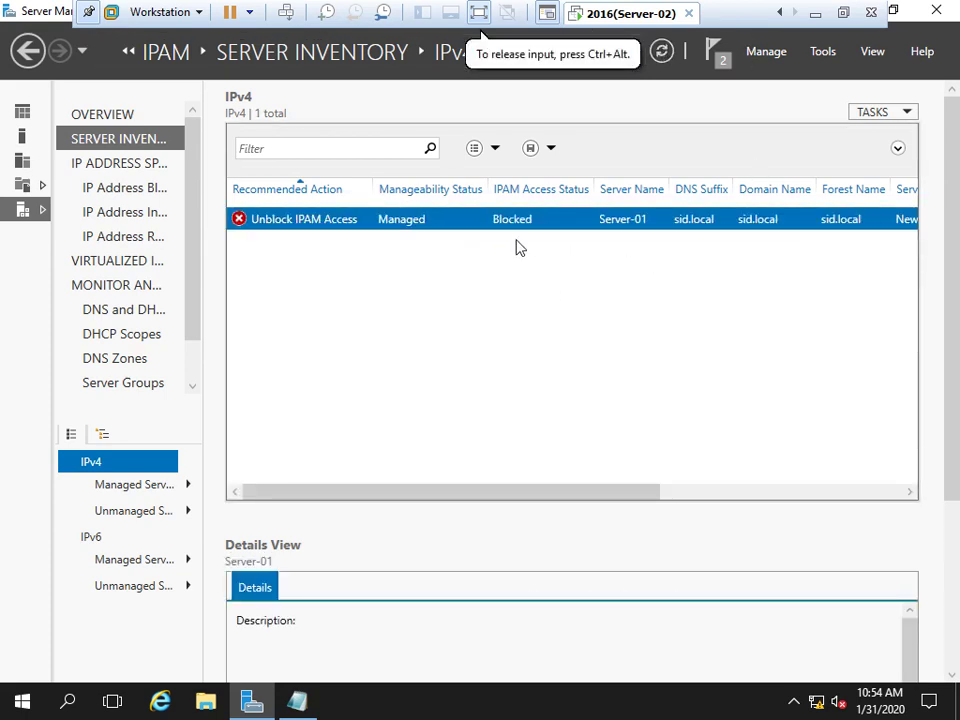
click(843, 13)
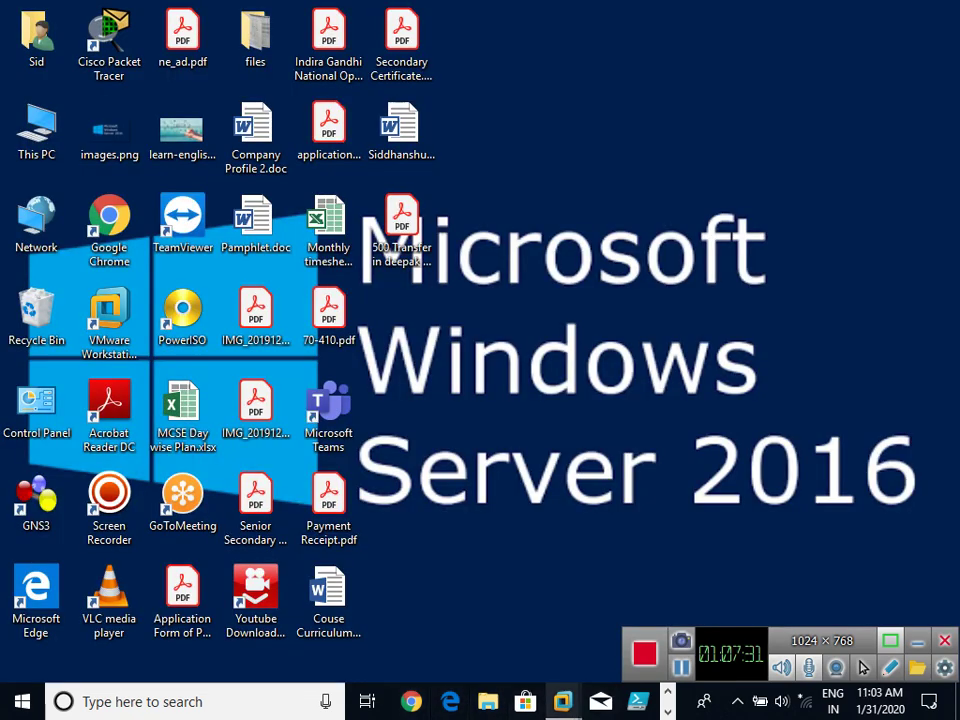
Return the Server-02 VM to full screen and refresh the IPAM server inventory
mouse_move(563, 701)
click(772, 560)
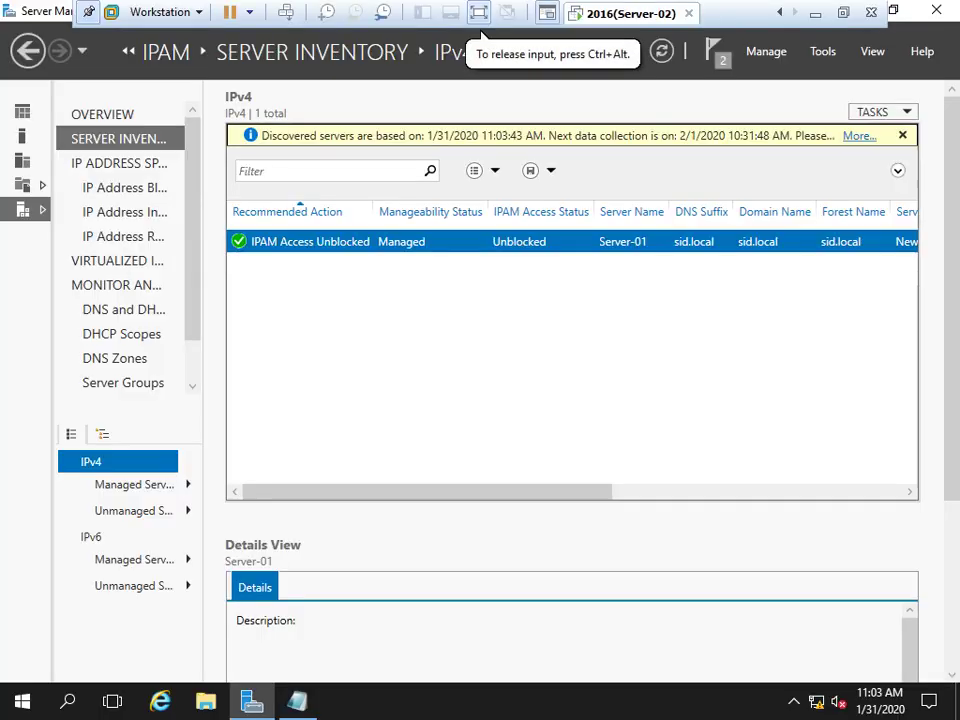
click(386, 244)
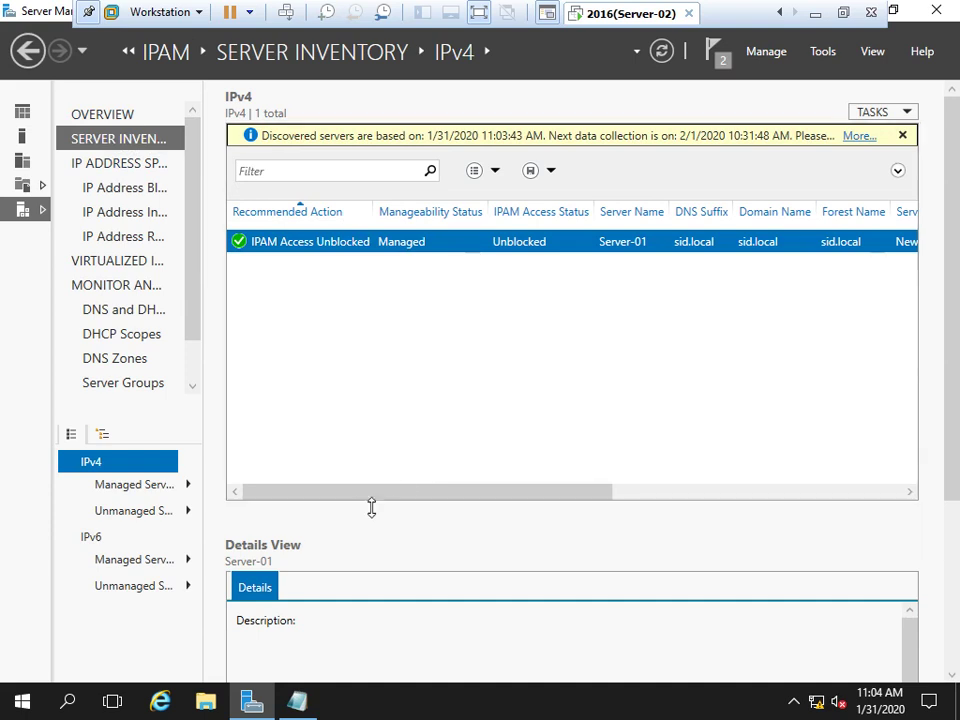
Scroll the IPv4 grid sideways to confirm Server-01's IPAM access now reads Unblocked
drag(379, 498, 609, 500)
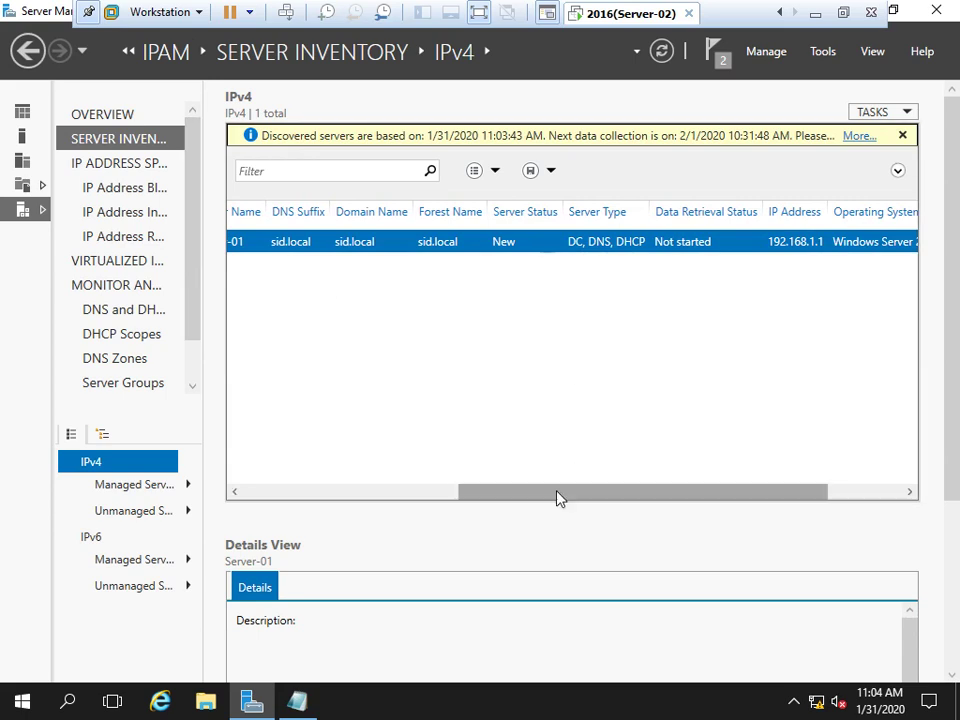
drag(558, 497, 641, 499)
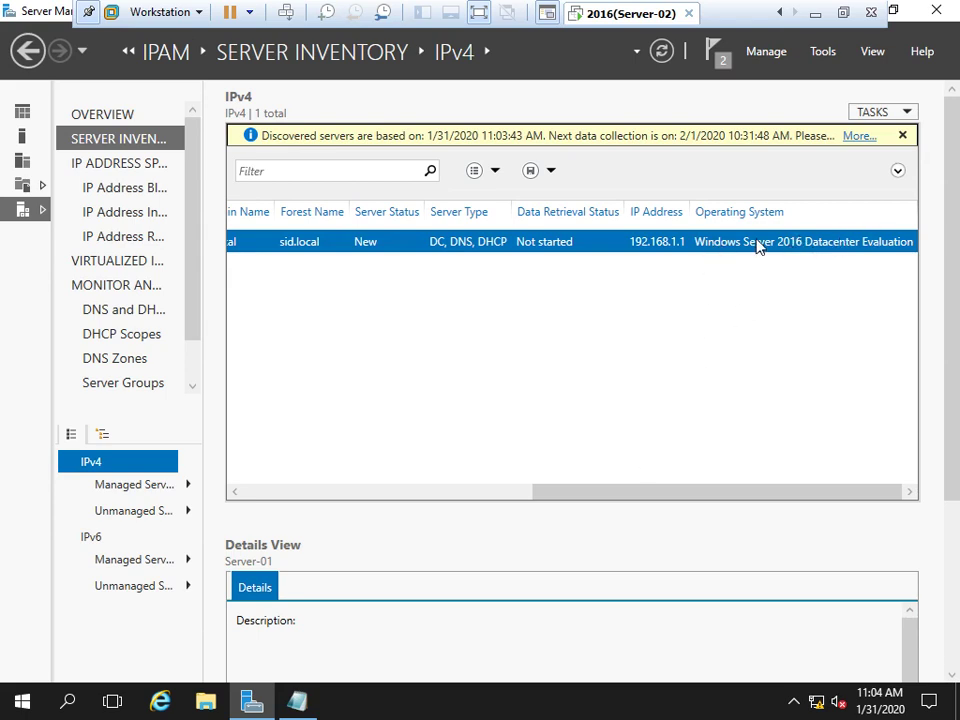
drag(574, 490, 284, 495)
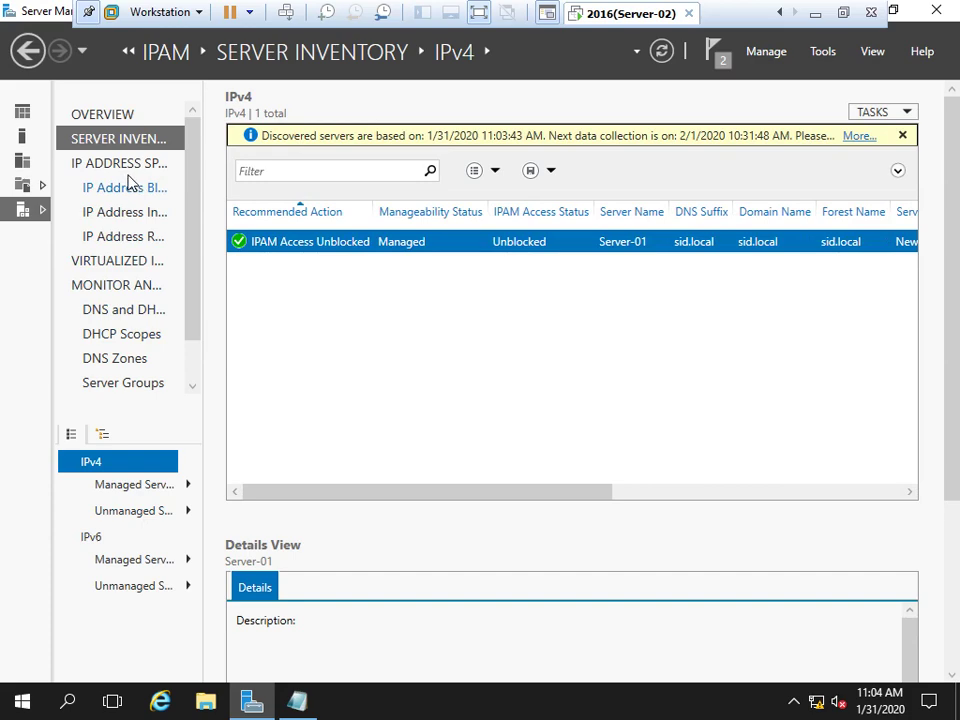
click(129, 185)
Open IP Address Space > IP Address Blocks and switch the current view to IP Addresses
click(128, 166)
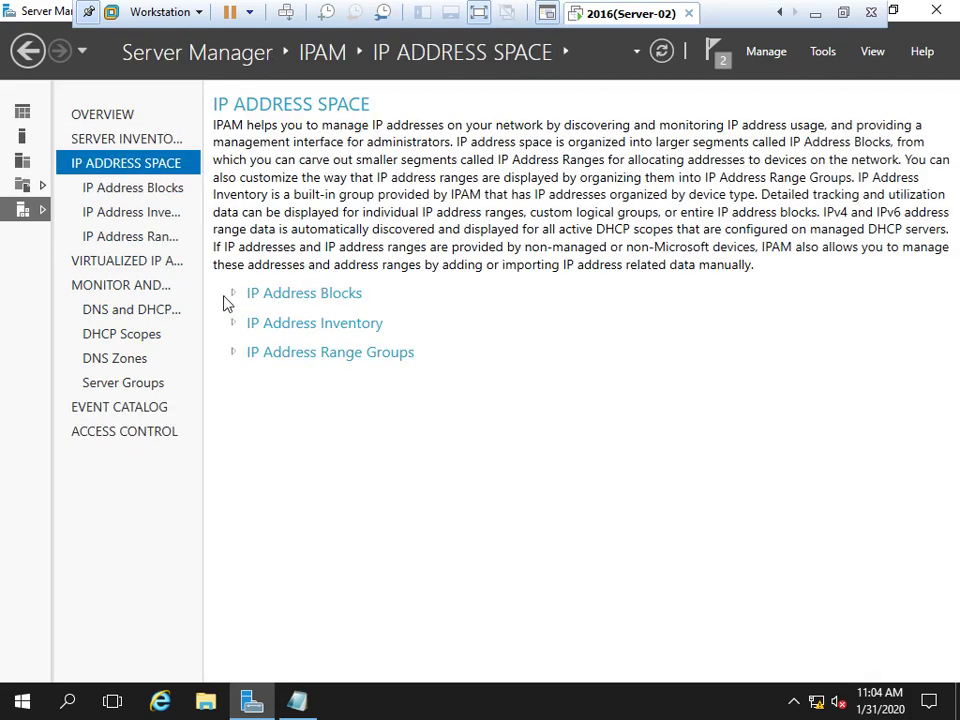
click(152, 194)
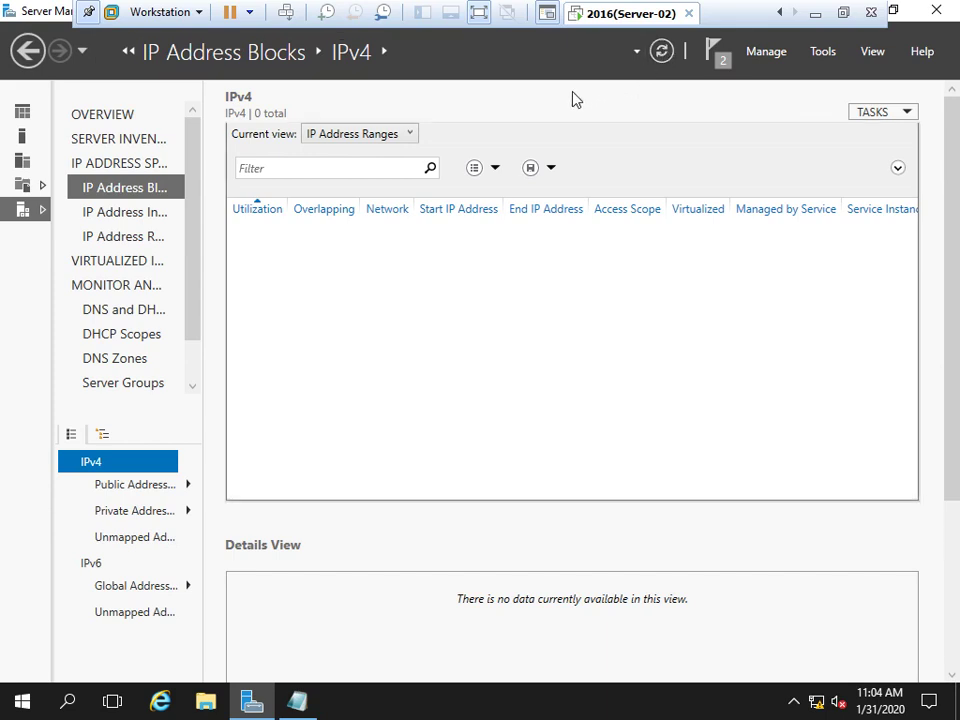
click(360, 140)
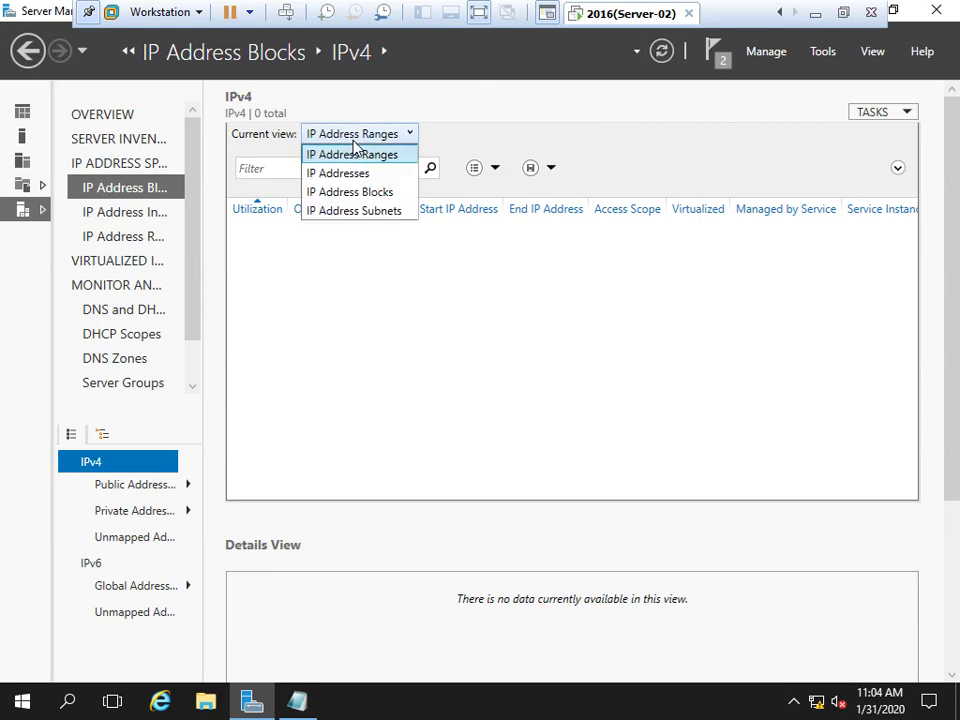
click(353, 175)
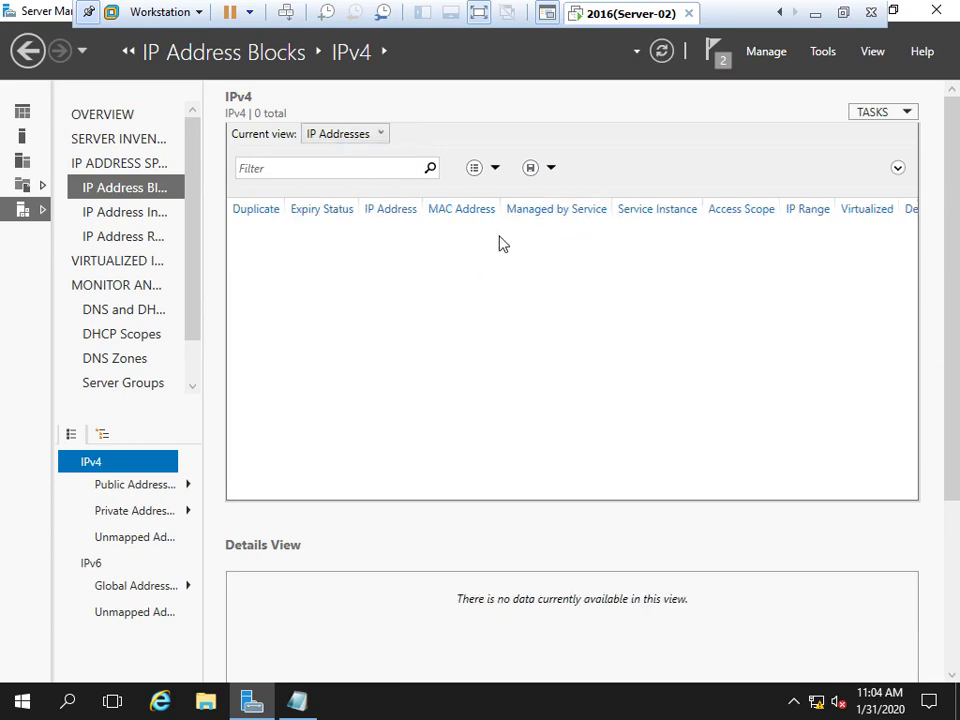
Visit the IP Address Inventory and IP Address Range Groups pages, glancing at Range Group tasks
click(125, 212)
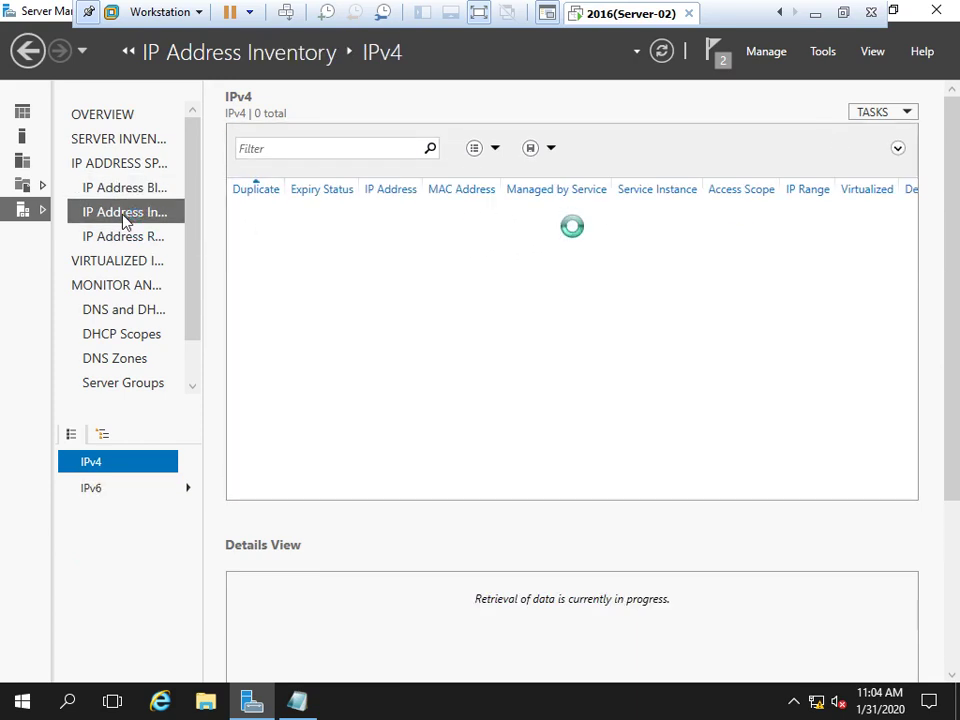
click(122, 240)
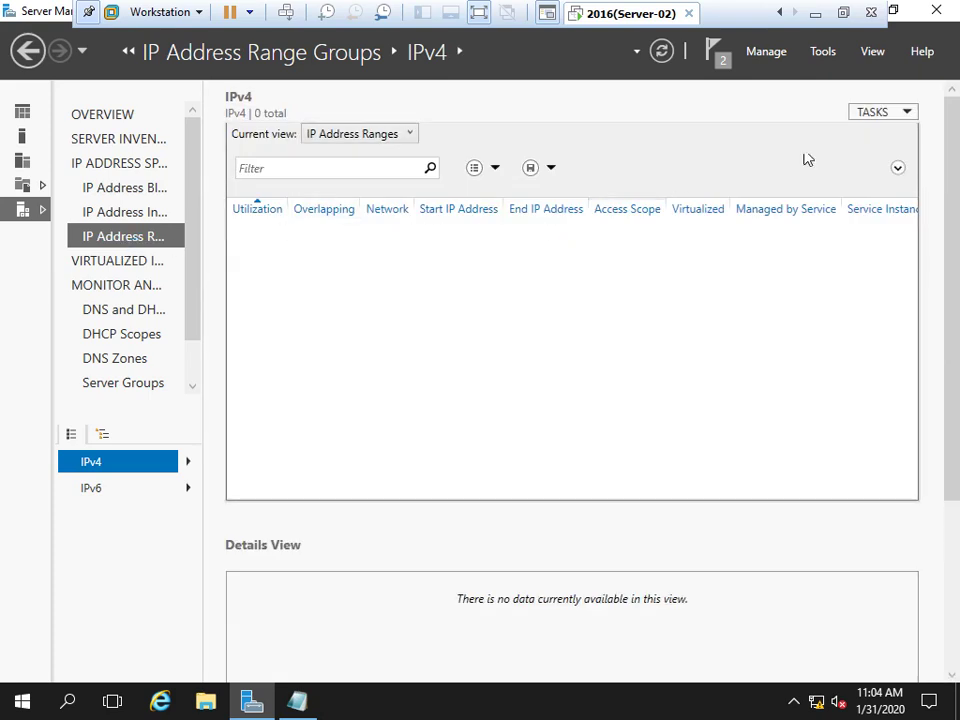
click(907, 114)
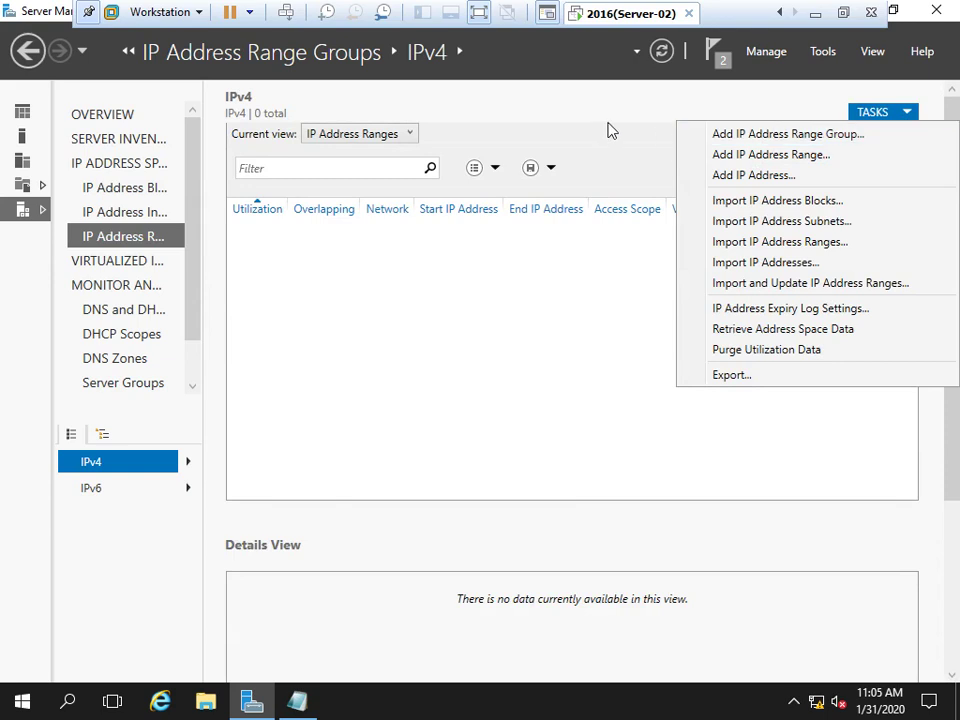
click(313, 167)
Return to the empty IP Address Blocks page and bring up its TASKS menu
click(117, 190)
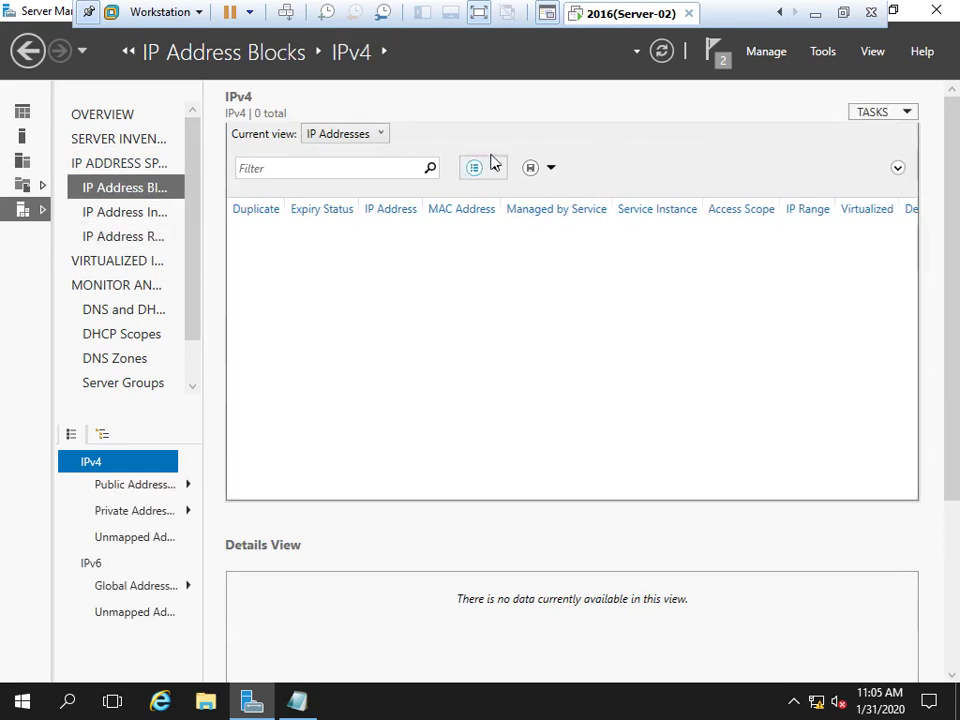
click(893, 114)
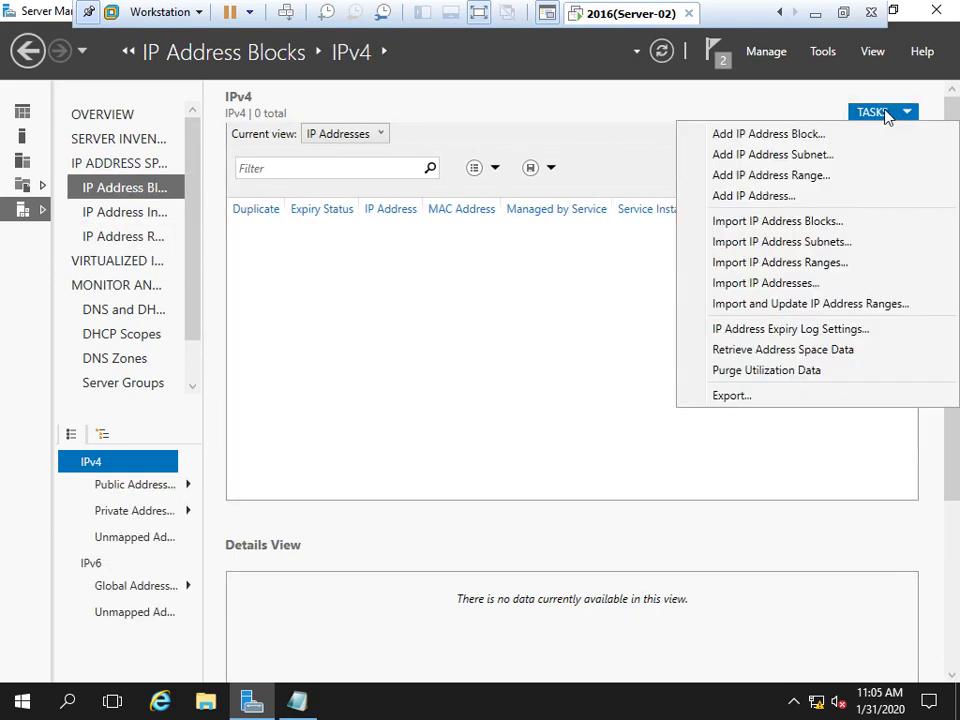
click(788, 142)
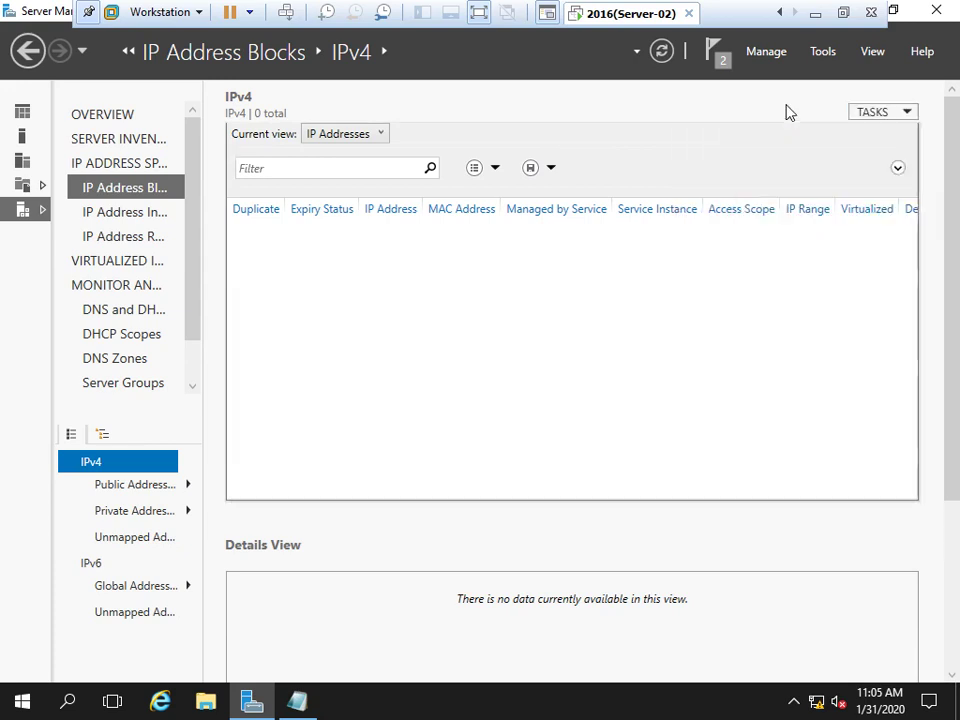
click(904, 116)
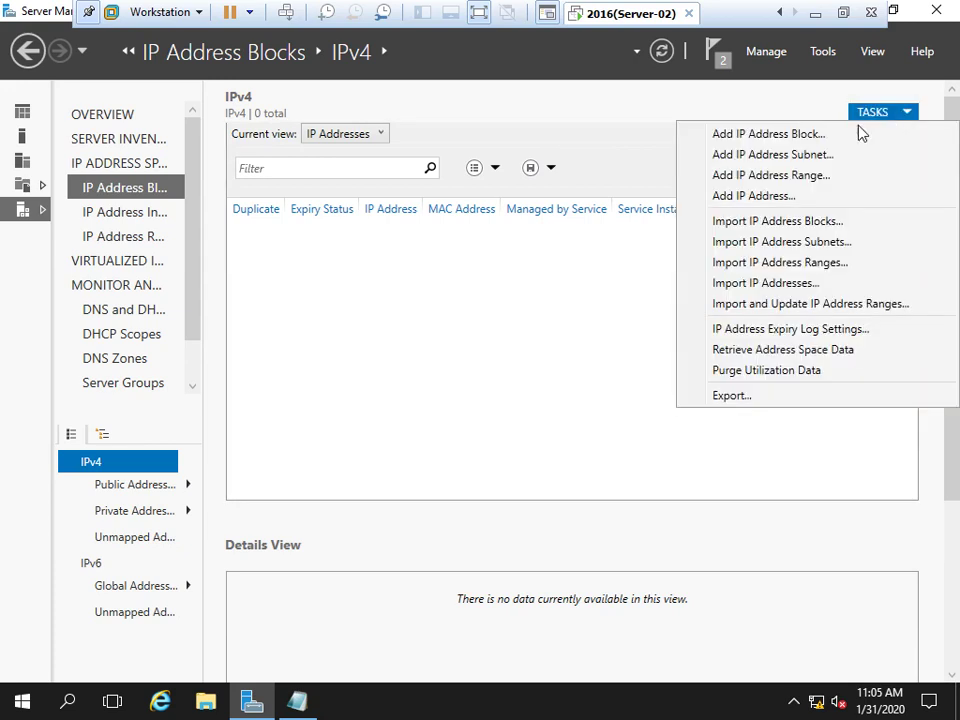
click(797, 142)
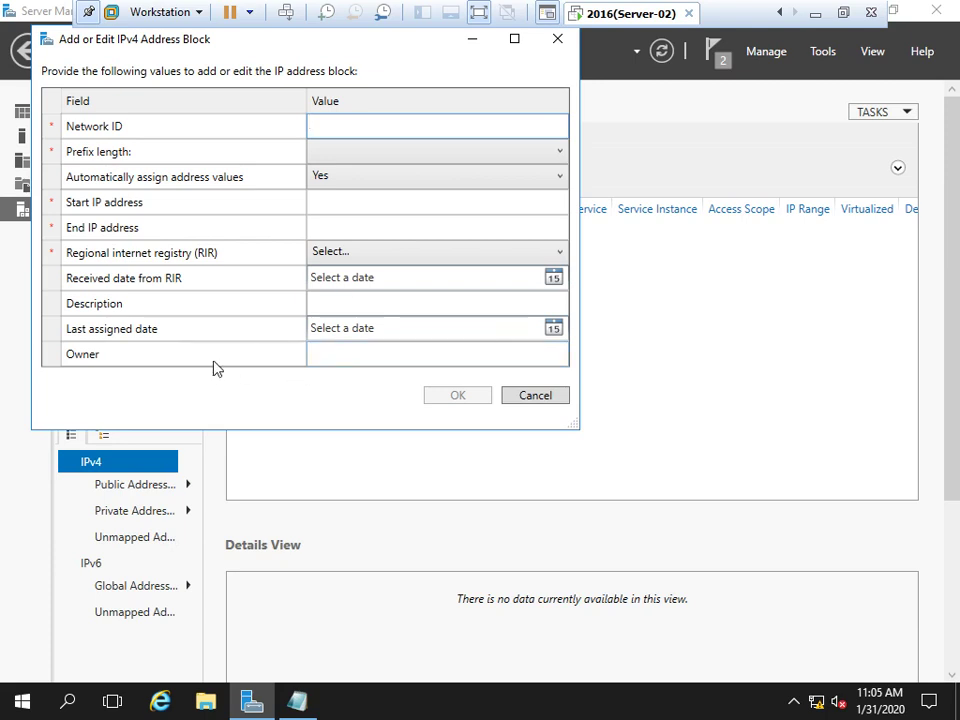
click(358, 223)
click(418, 256)
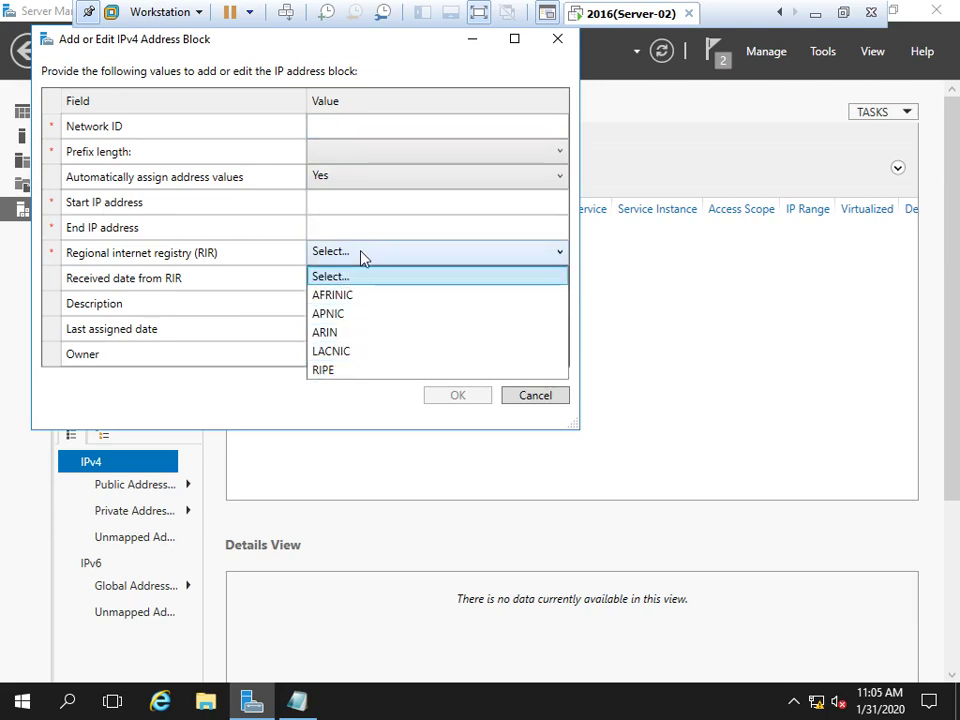
click(360, 253)
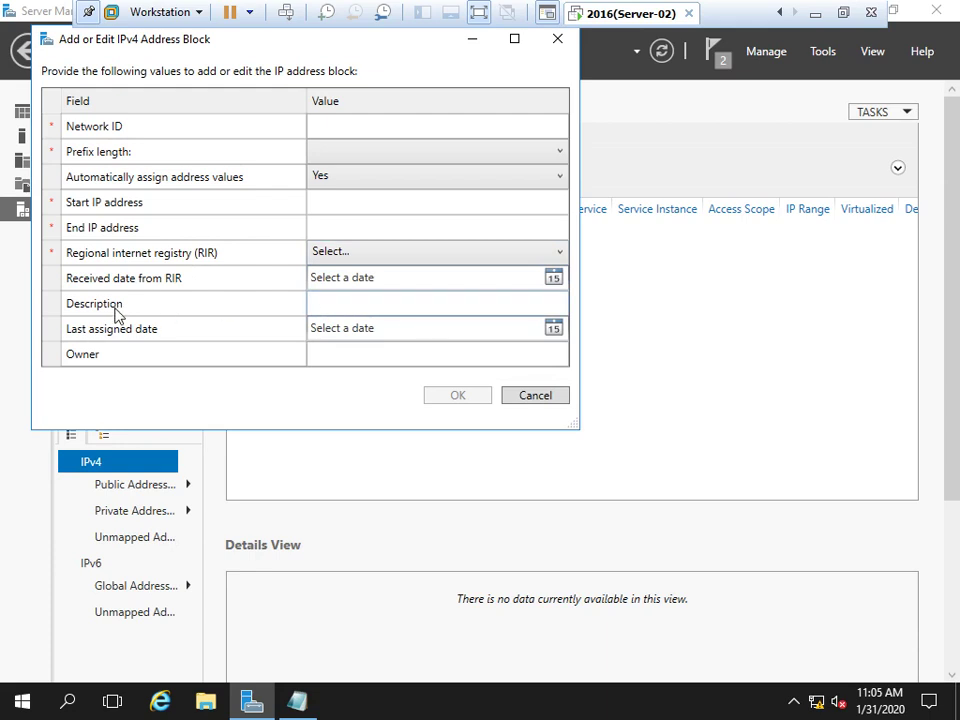
click(412, 358)
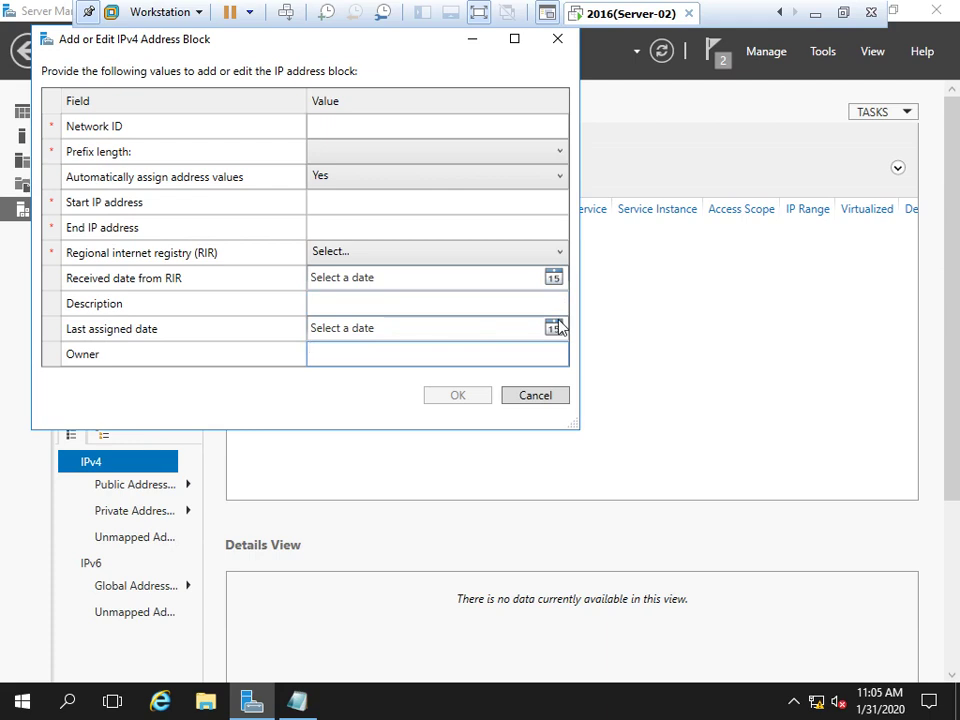
click(535, 396)
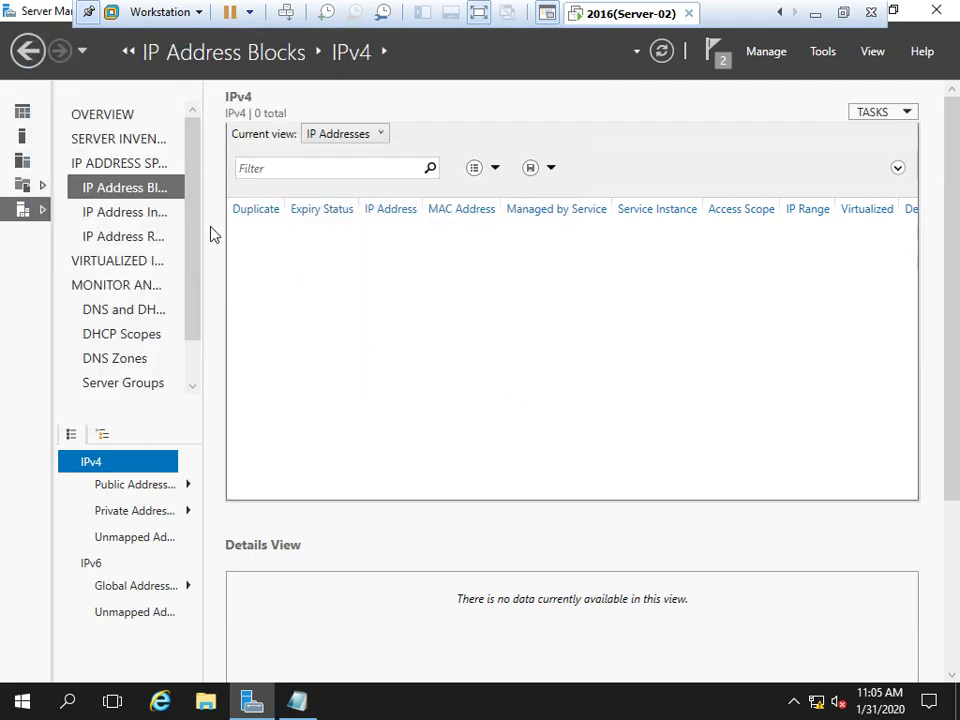
Open DNS and DHCP Servers, select Server-01, and widen the list to reveal its IP Address column
drag(199, 216, 371, 216)
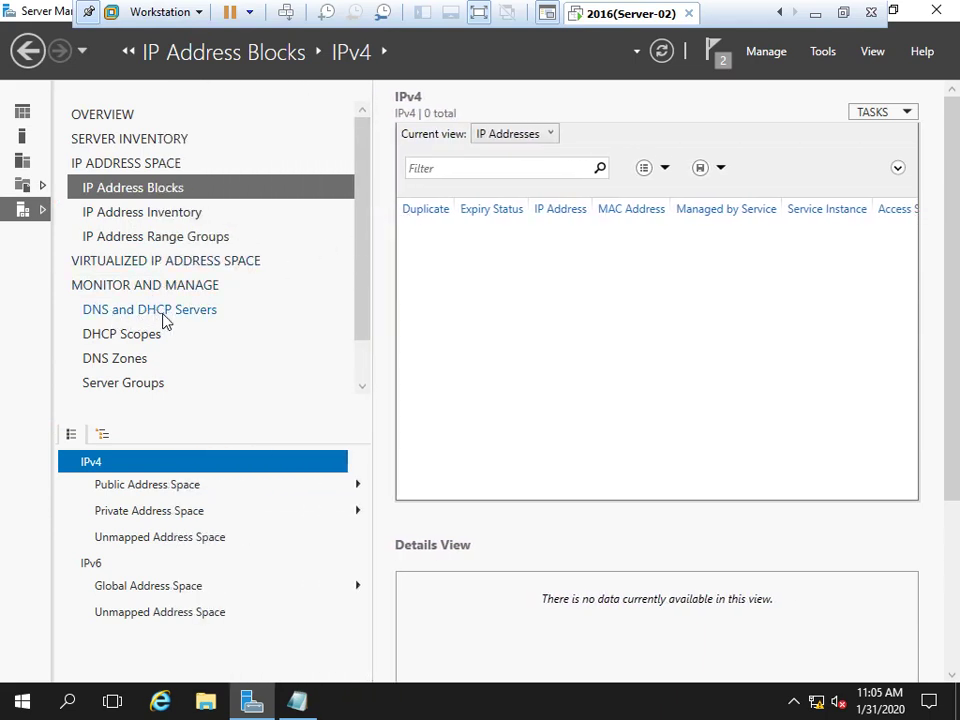
click(165, 319)
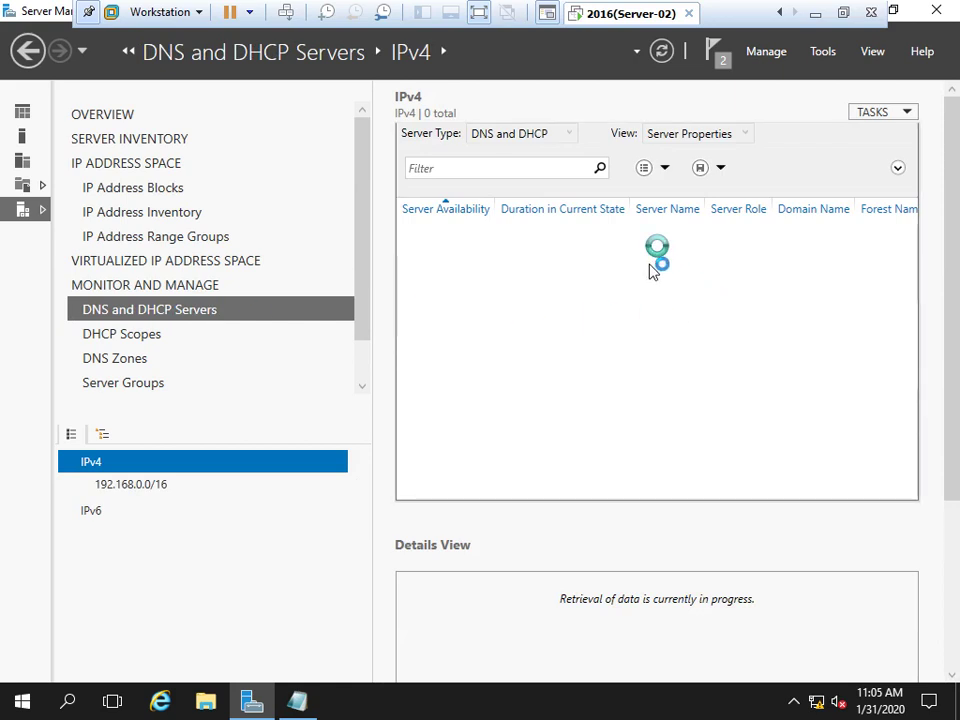
click(626, 246)
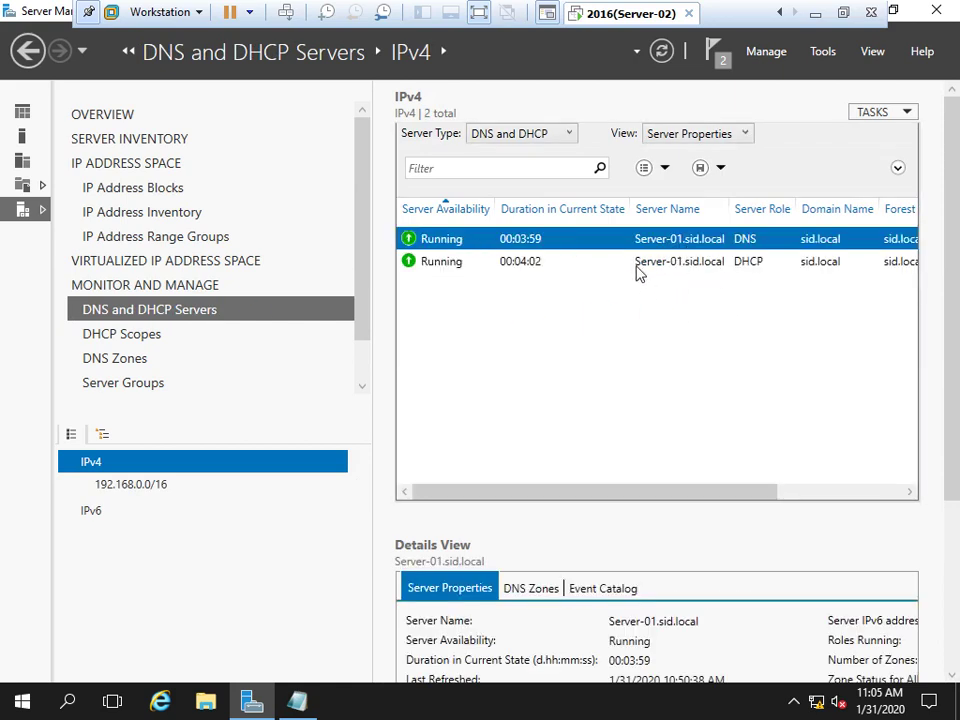
drag(357, 279, 276, 279)
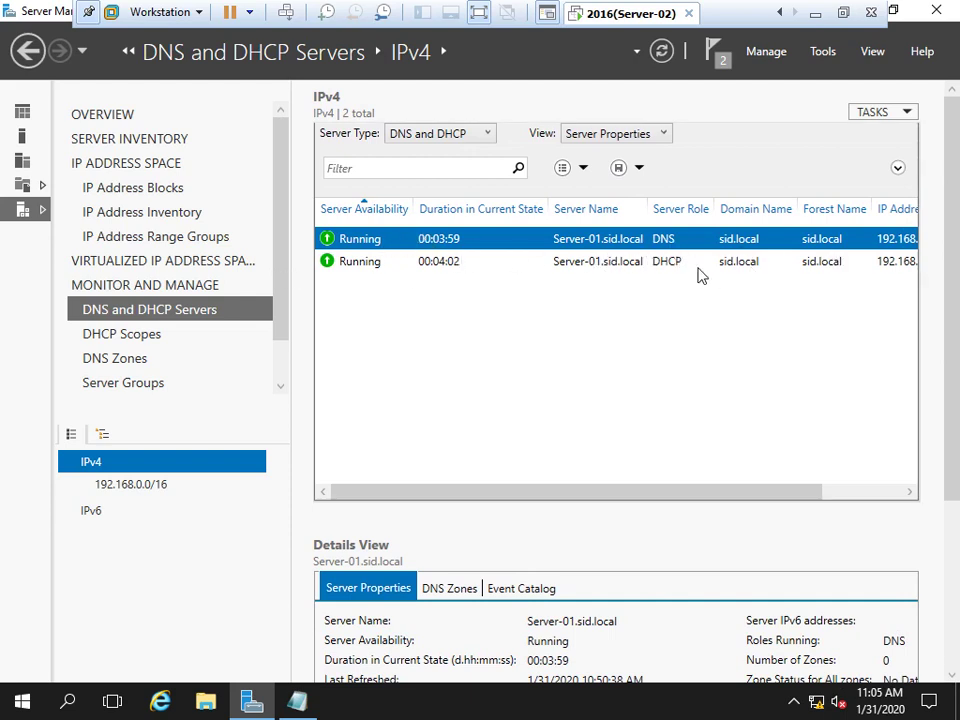
right_click(491, 241)
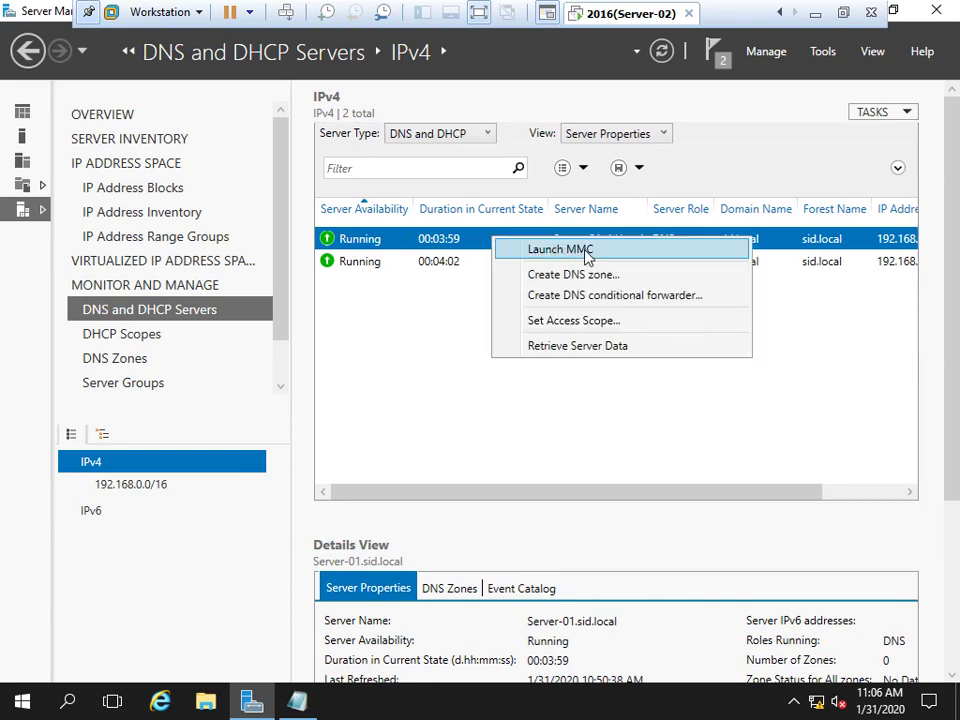
Launch DNS Manager for Server-01, skipping Server-02, and expand to Forward Lookup Zones
click(588, 252)
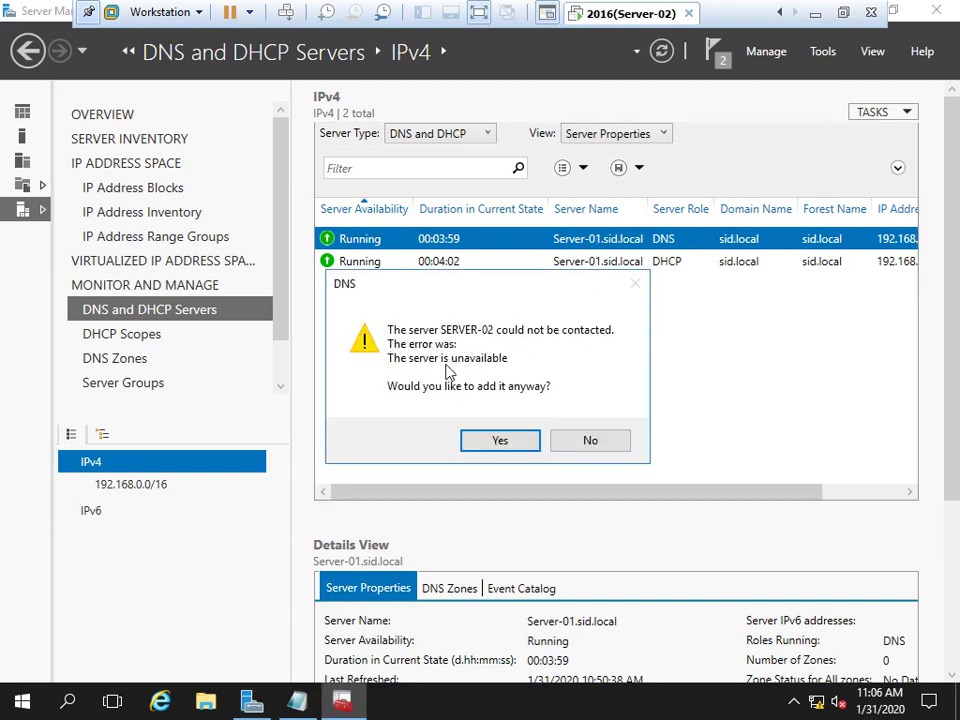
click(598, 444)
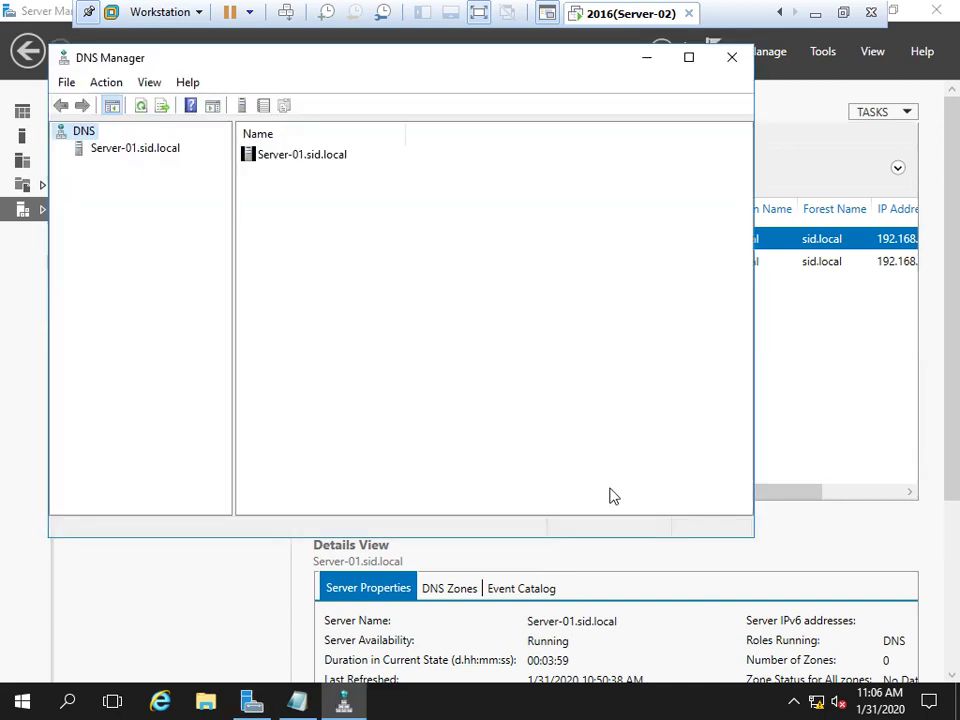
click(150, 151)
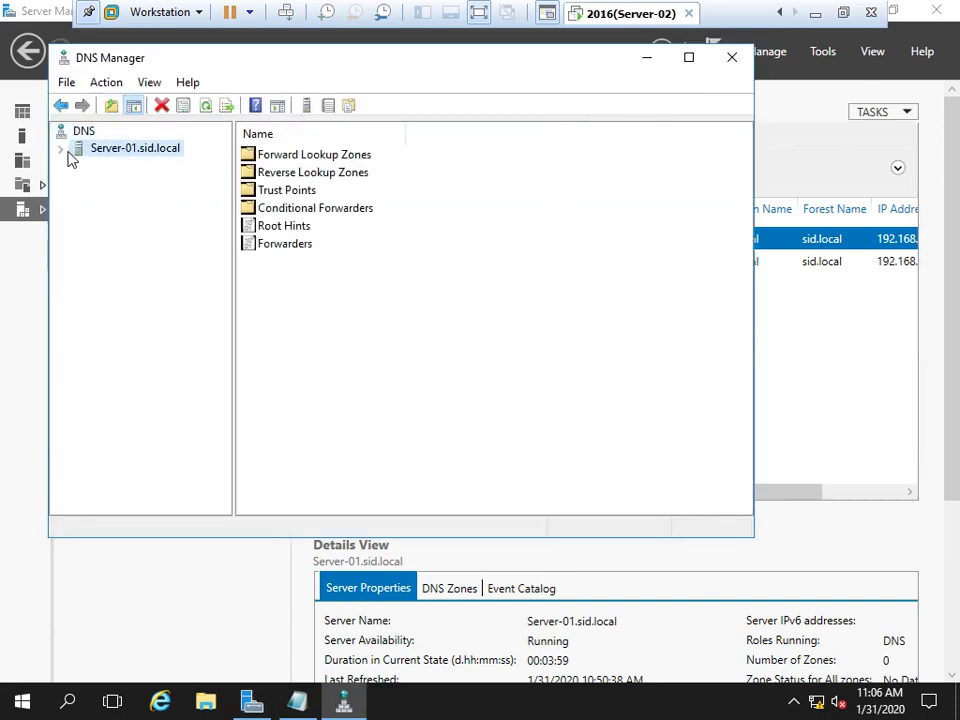
click(63, 150)
click(150, 168)
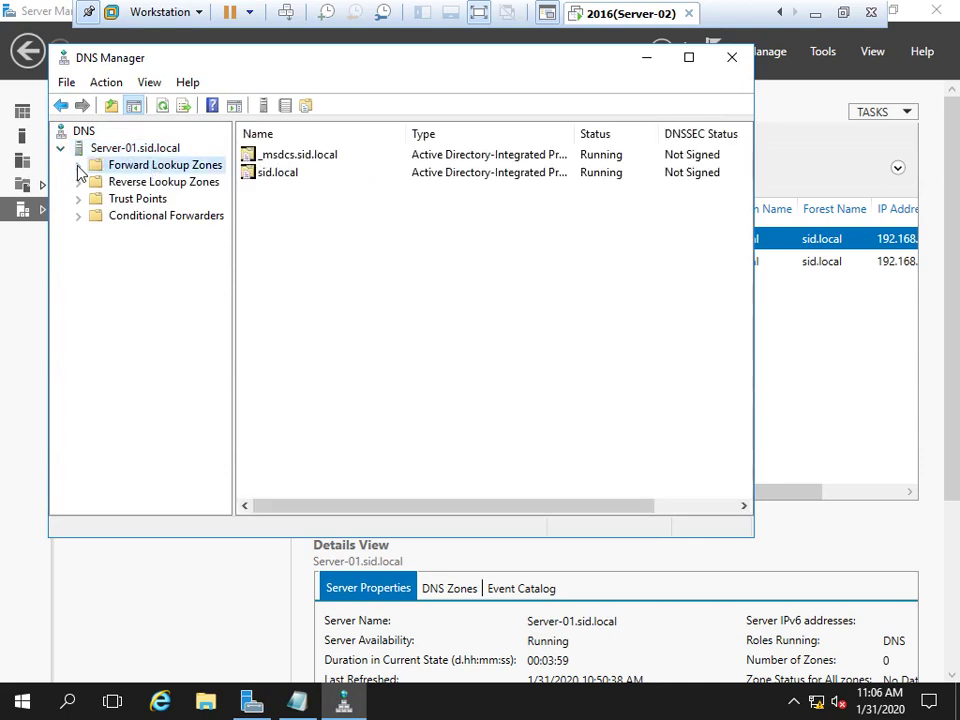
click(78, 167)
Review the sid.local host records, close DNS Manager, and select the DHCP server row
click(145, 203)
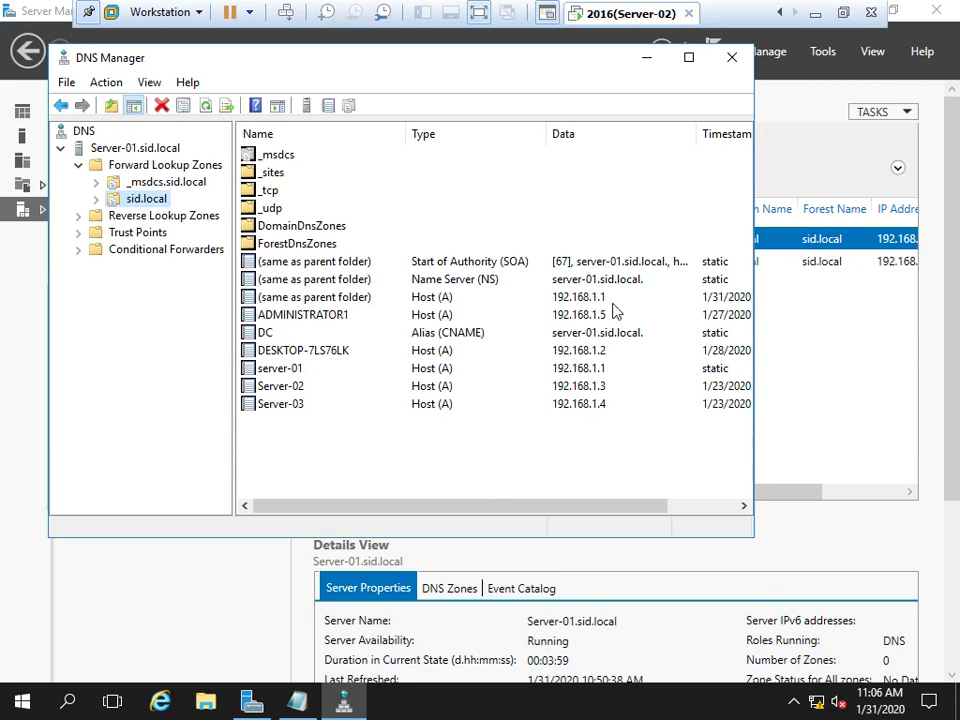
click(732, 57)
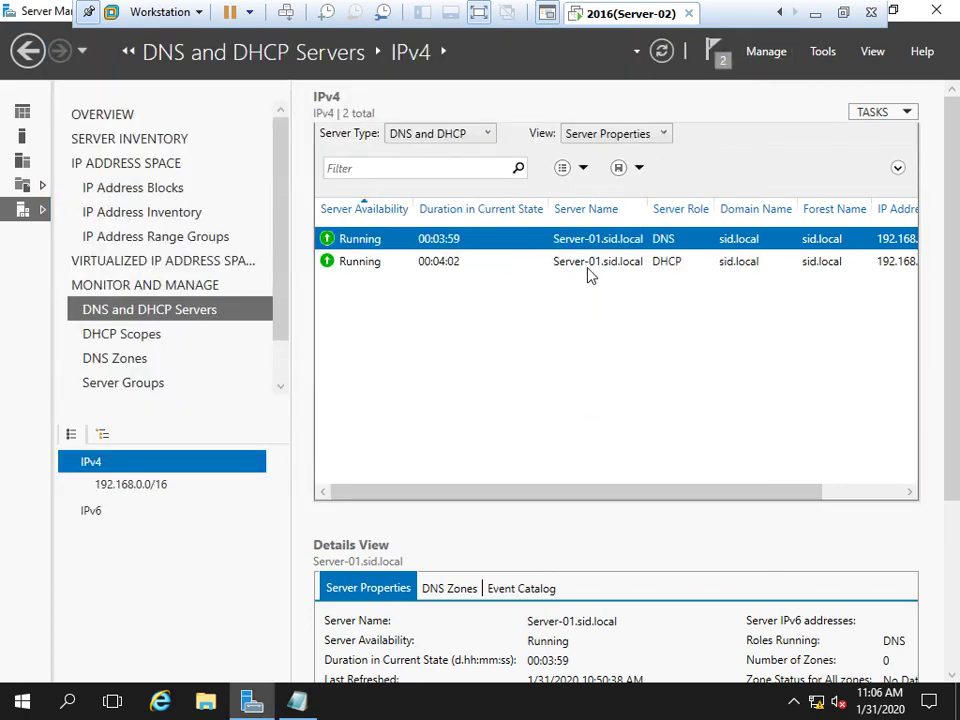
click(532, 265)
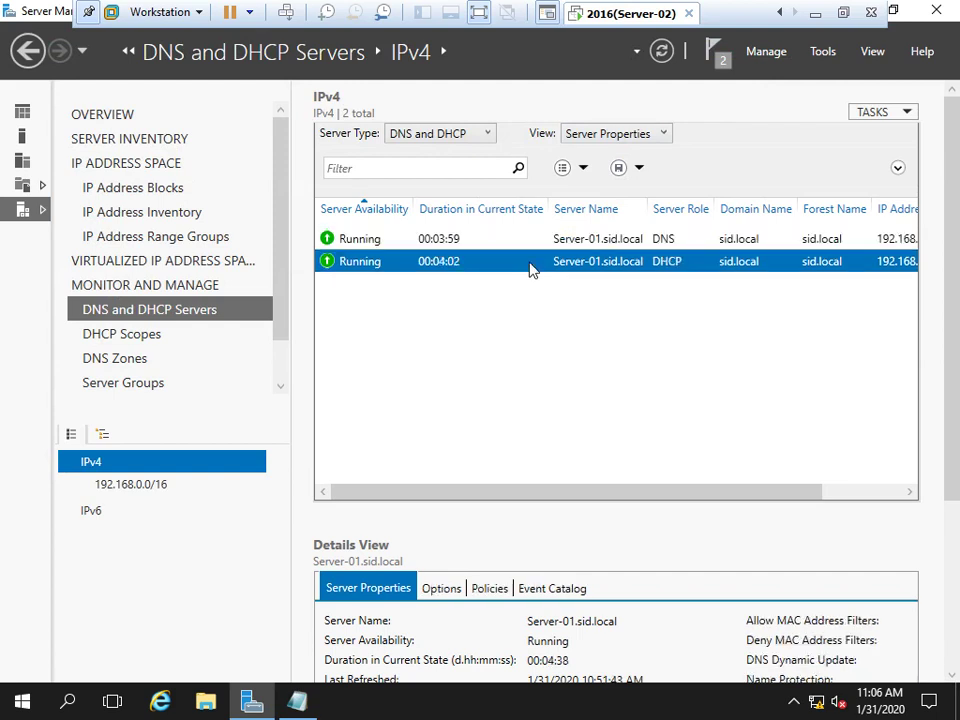
Launch the DHCP console for Server-01 from IPAM's DHCP server row
right_click(532, 271)
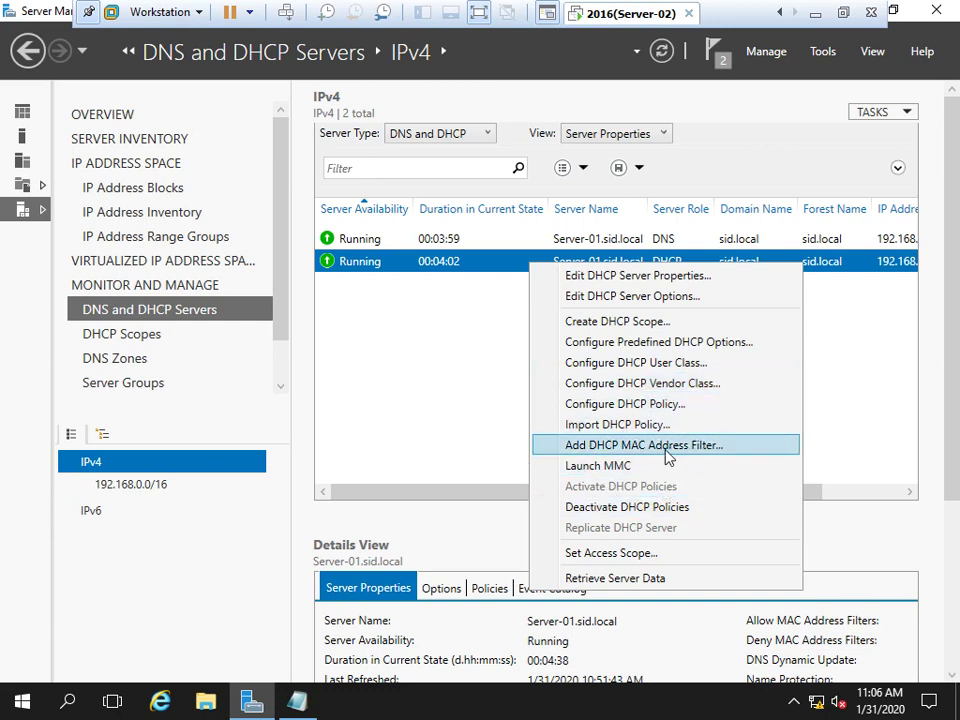
click(584, 476)
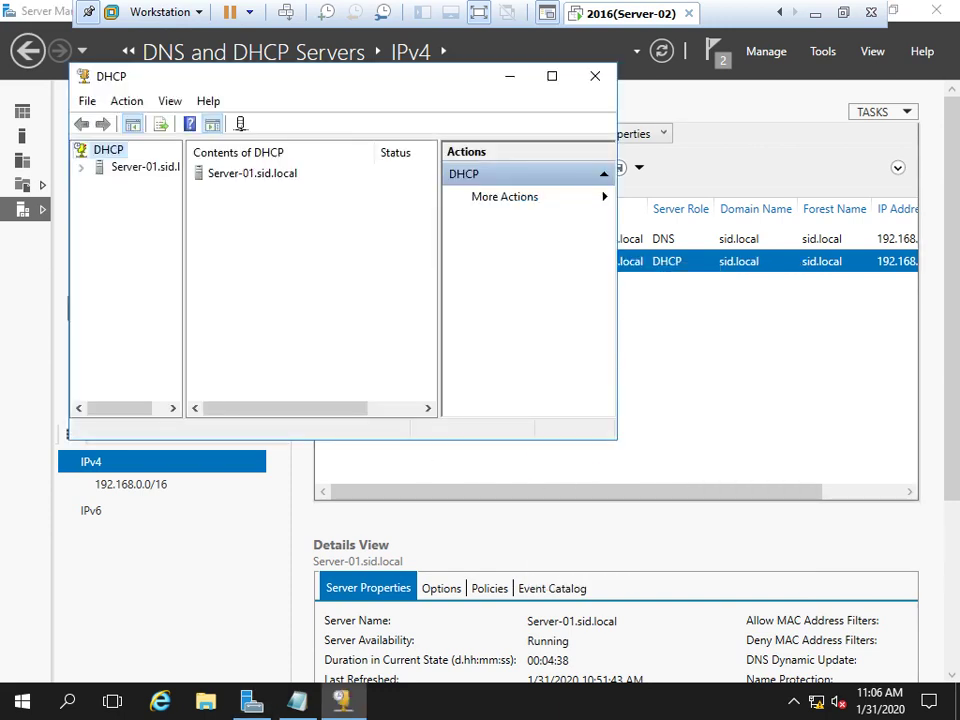
drag(184, 225, 241, 222)
click(81, 168)
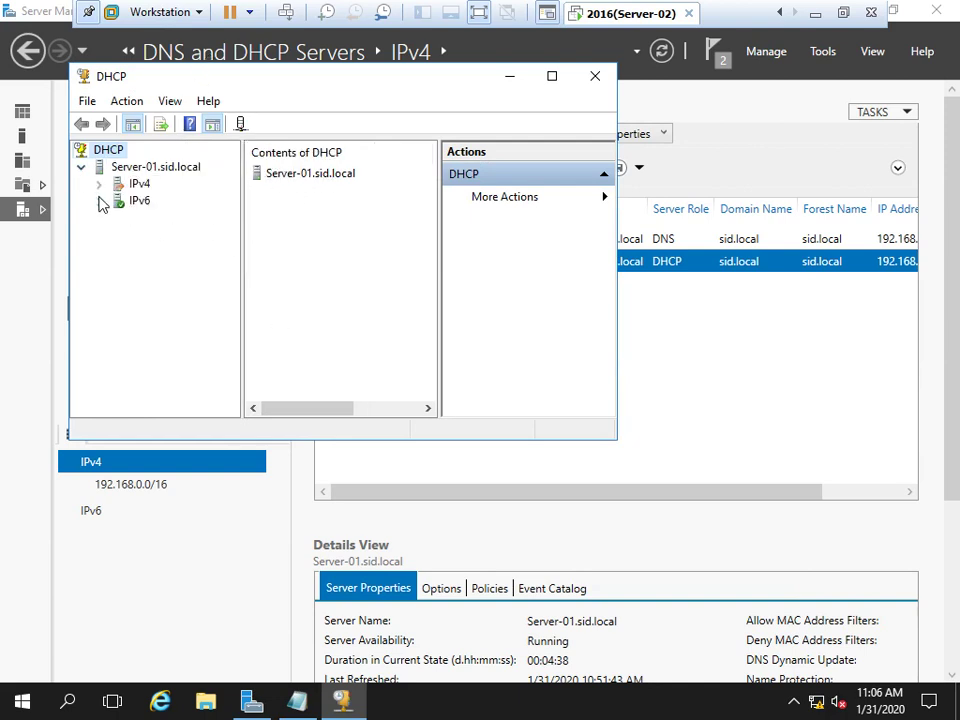
Inspect the 192.168.1.0 scope's address pool starting at 192.168.1.50, then close the console
click(98, 184)
click(116, 200)
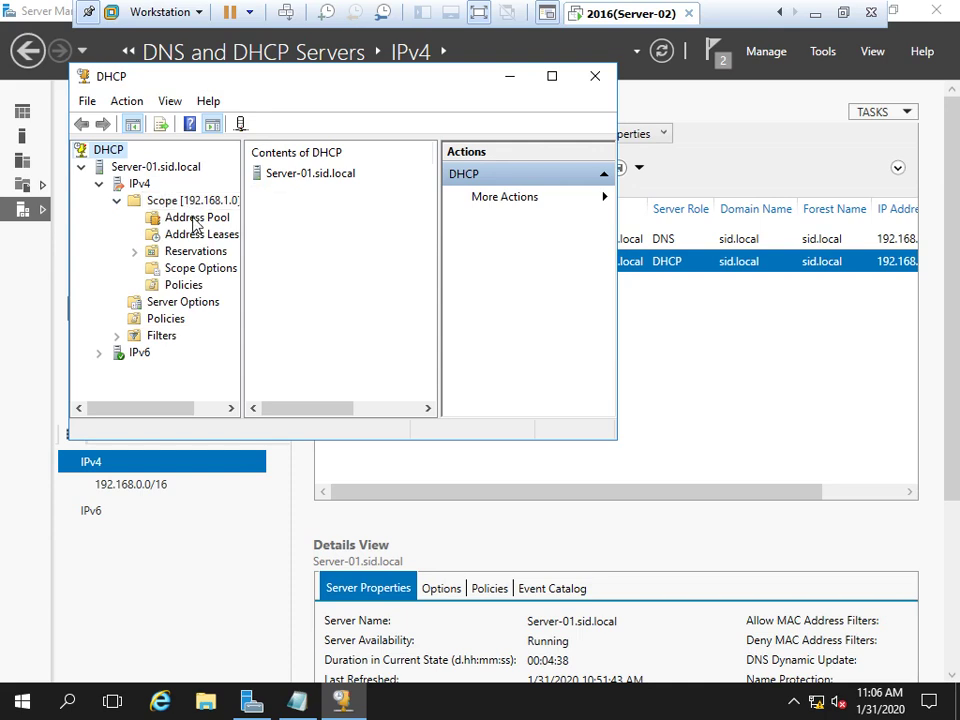
click(195, 220)
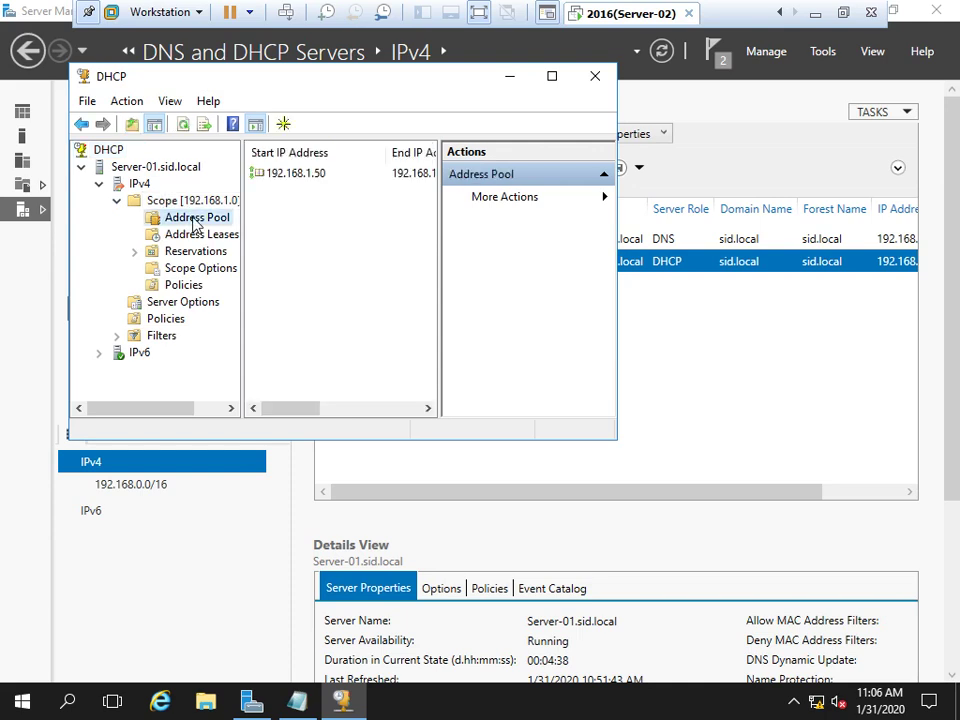
click(592, 78)
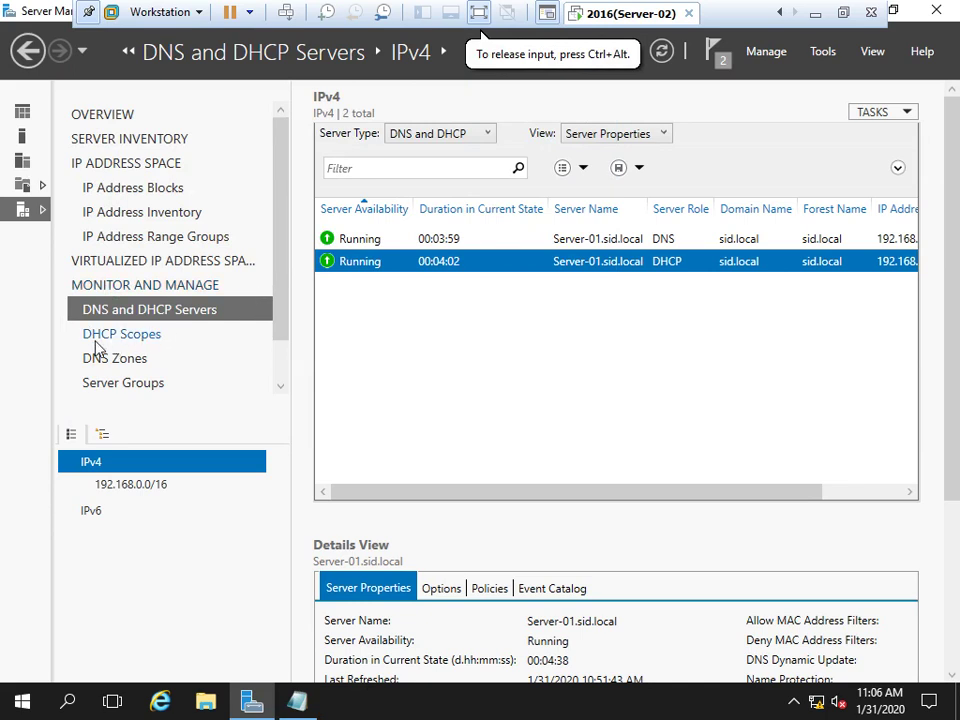
click(100, 343)
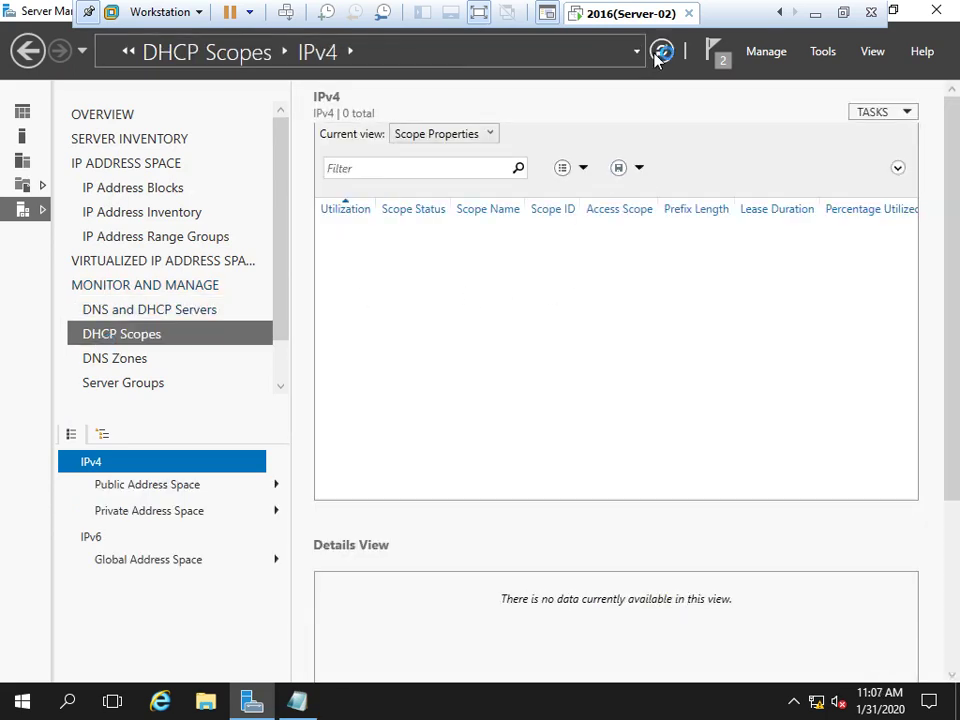
From the IPAM overview, retrieve data from all managed servers and review the task details
click(130, 115)
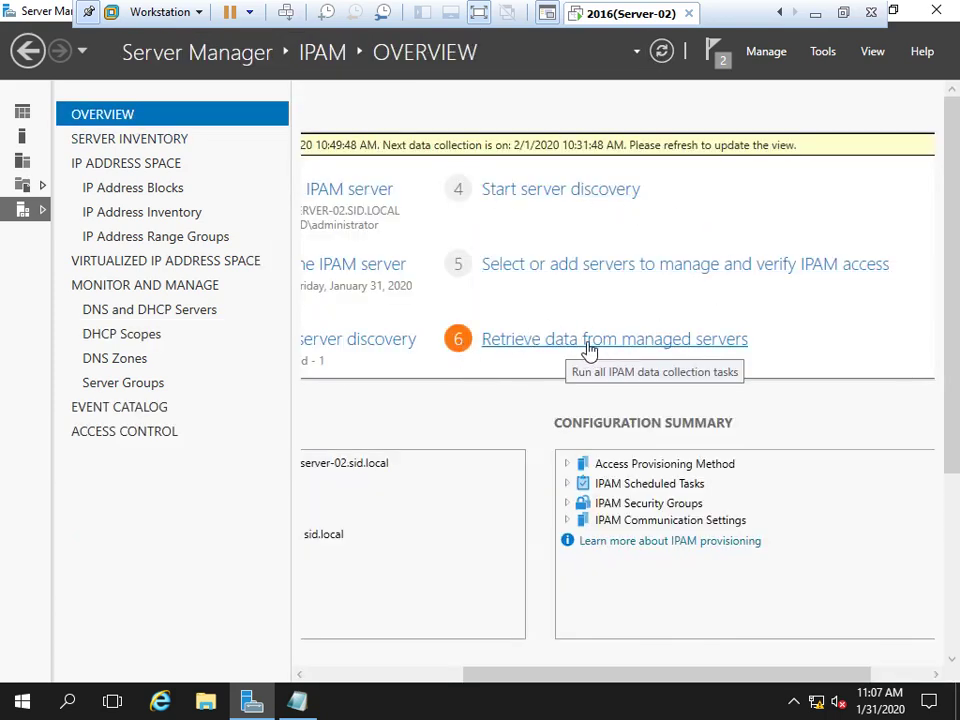
click(682, 341)
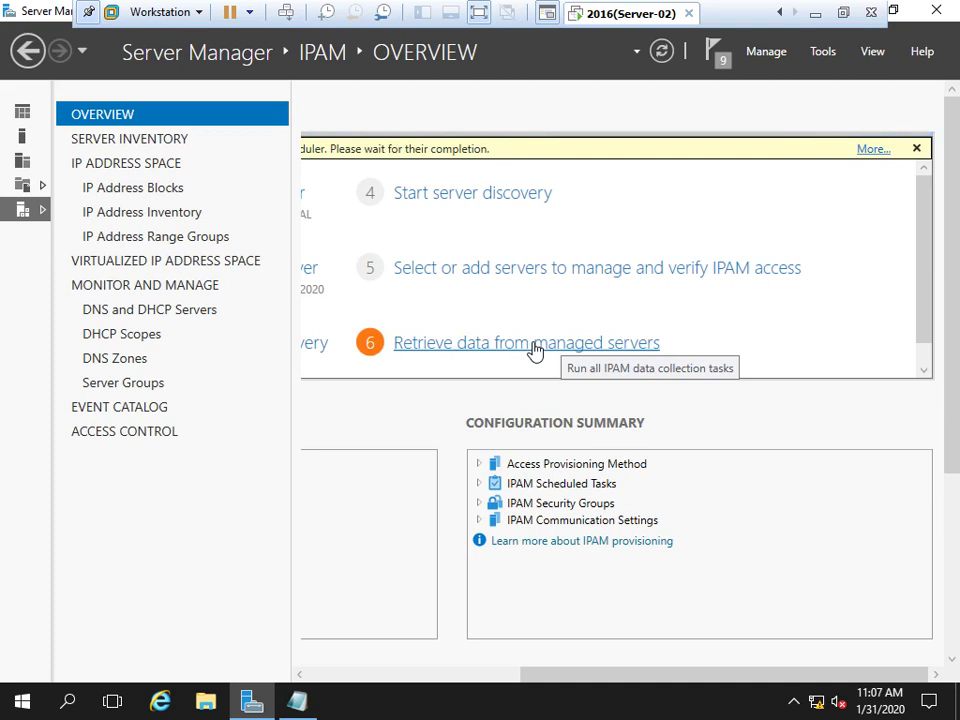
click(870, 149)
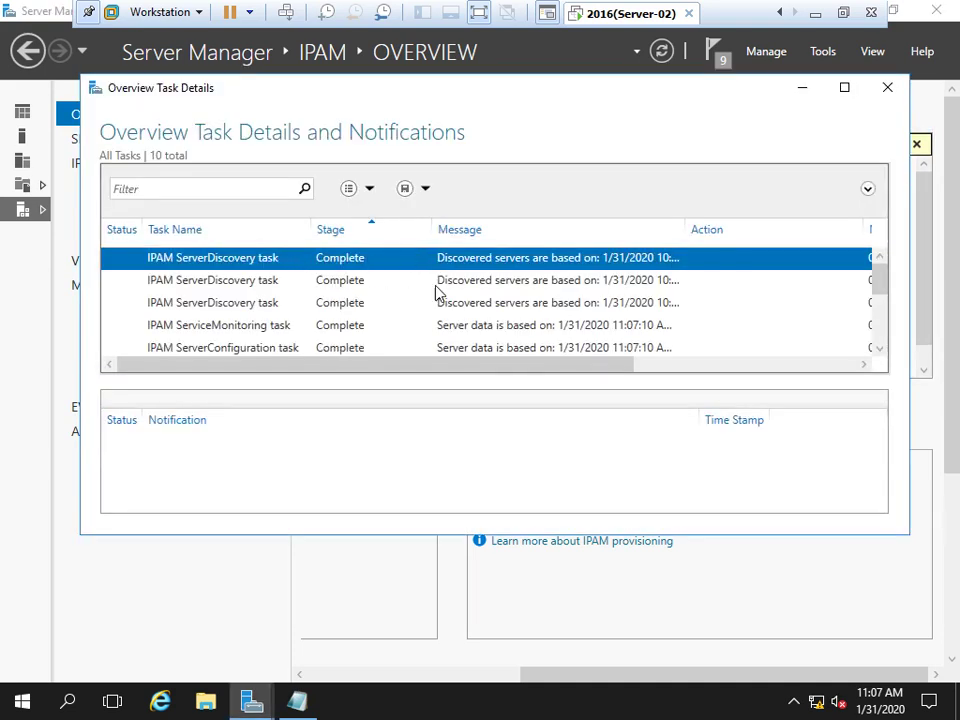
drag(879, 281, 885, 355)
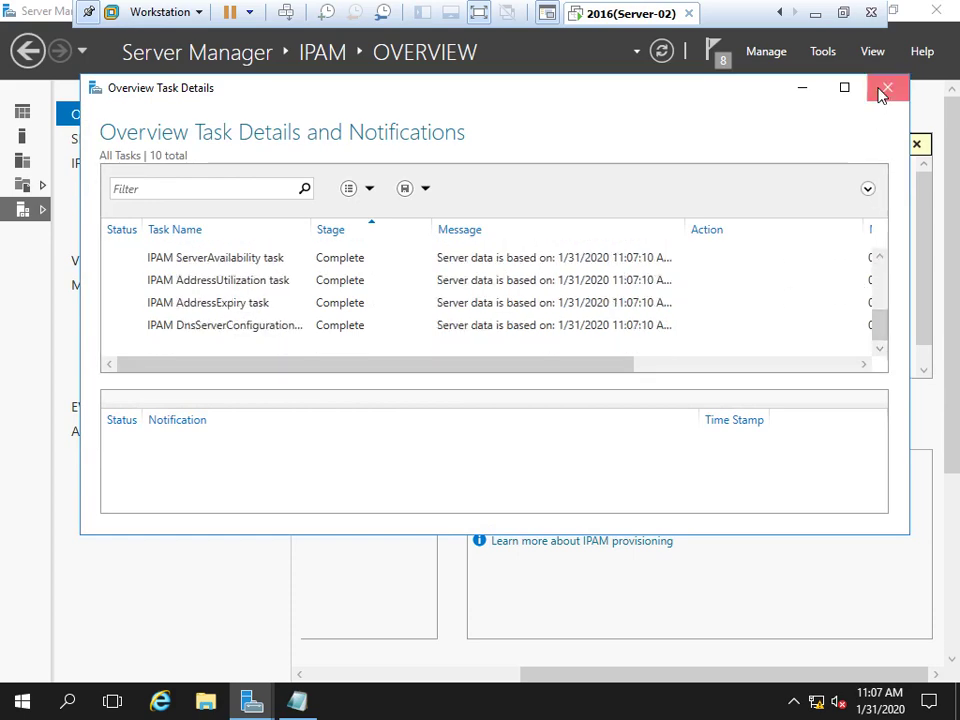
click(883, 89)
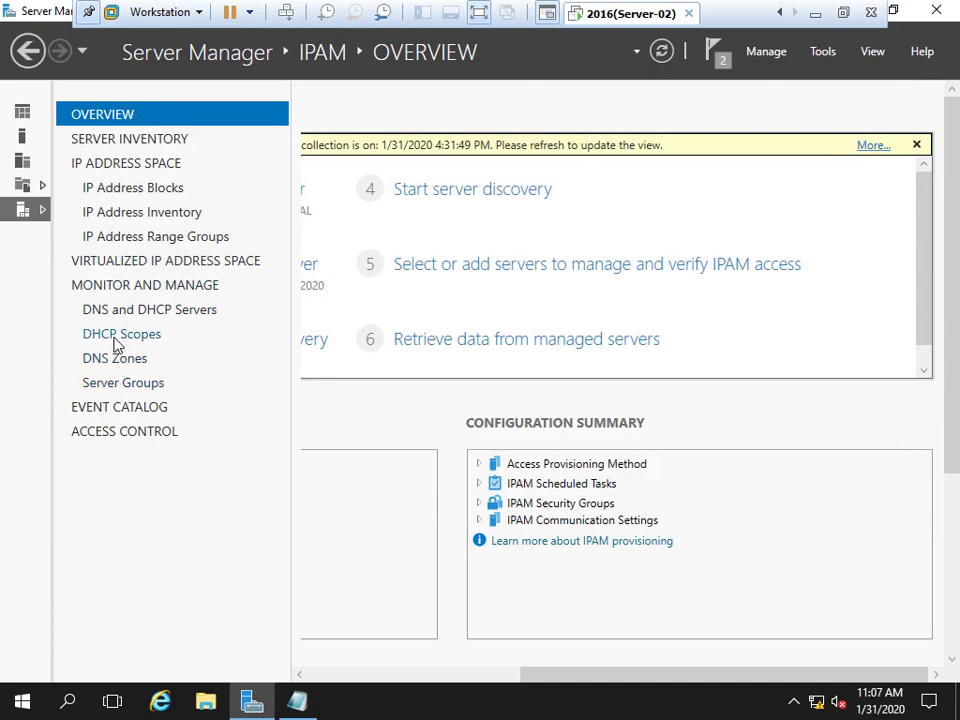
Refresh DHCP Scopes so Pool-01 appears, then move to the DNS forward lookup zones
click(120, 333)
click(661, 51)
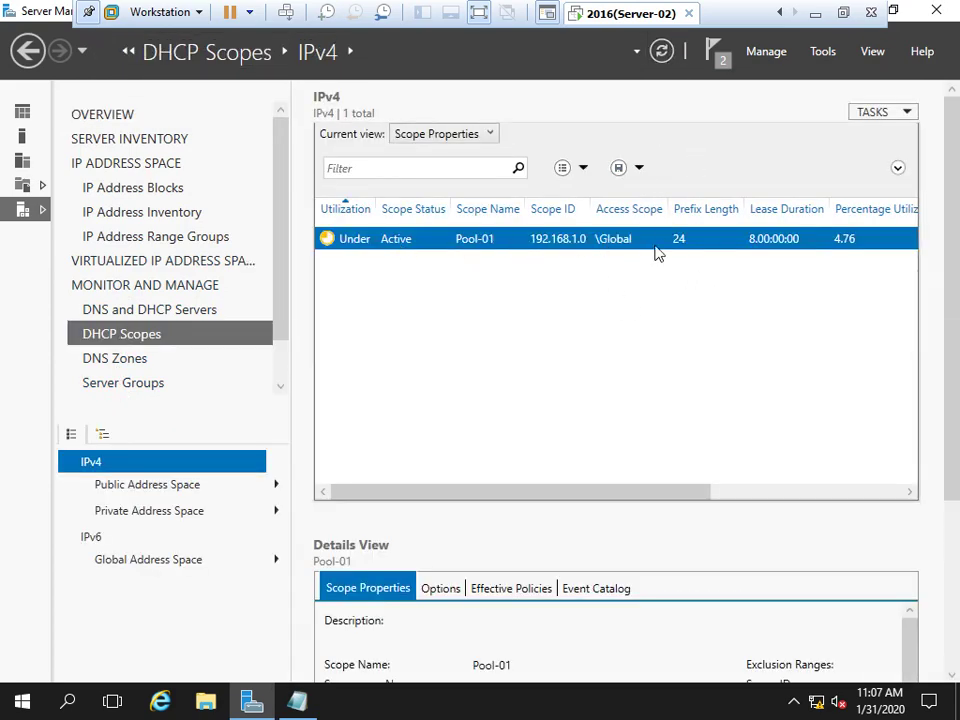
right_click(428, 245)
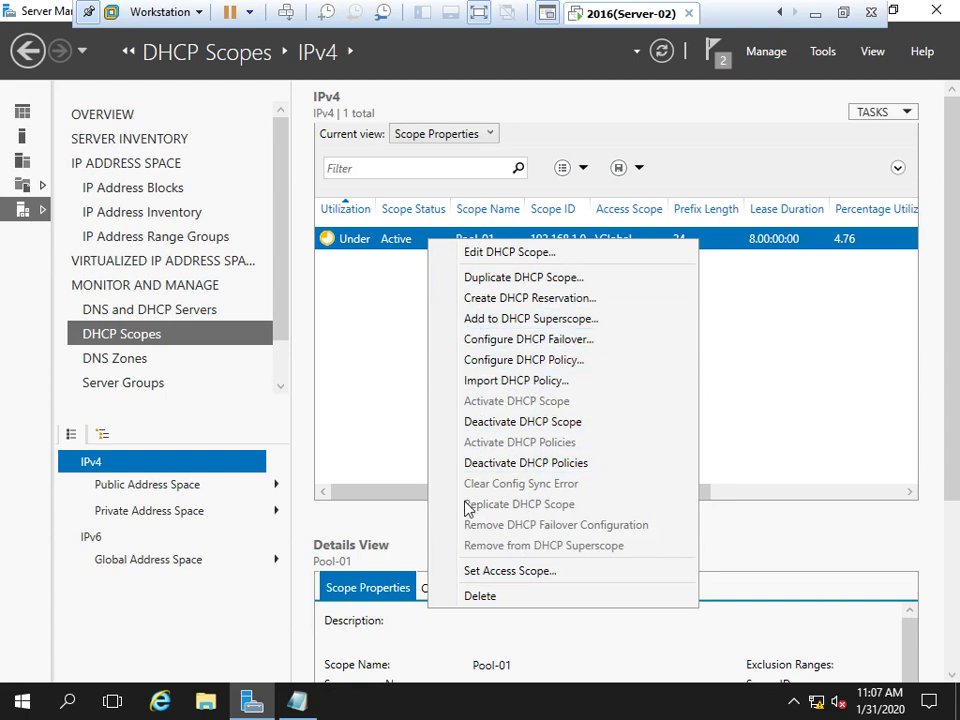
click(499, 594)
click(112, 358)
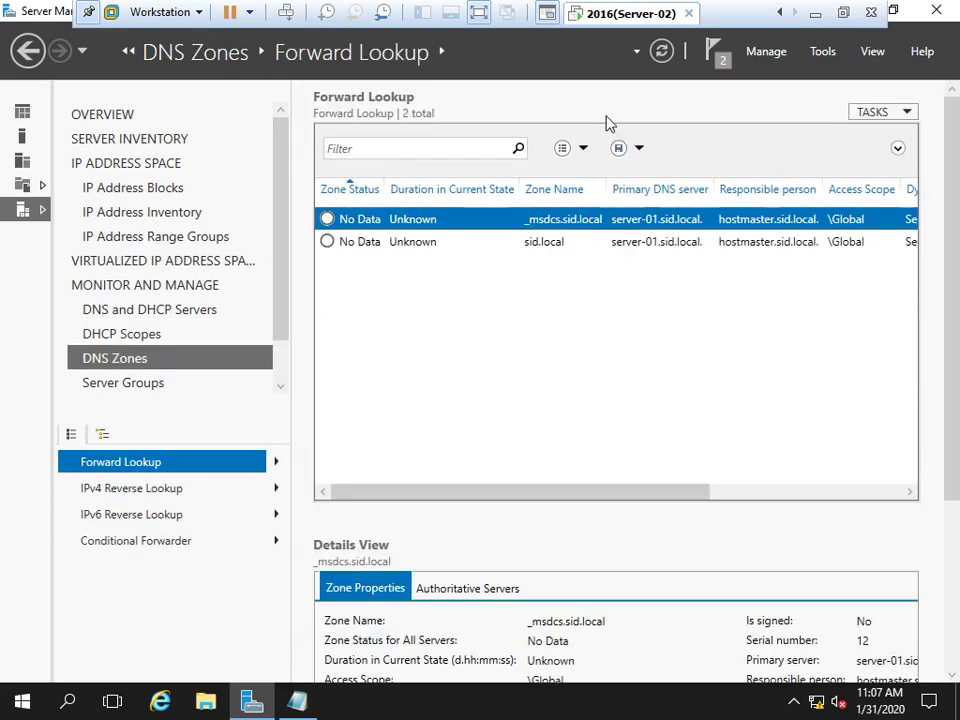
Refresh the zone list and choose Add DNS resource record on Server-01's sid.local zone
click(662, 50)
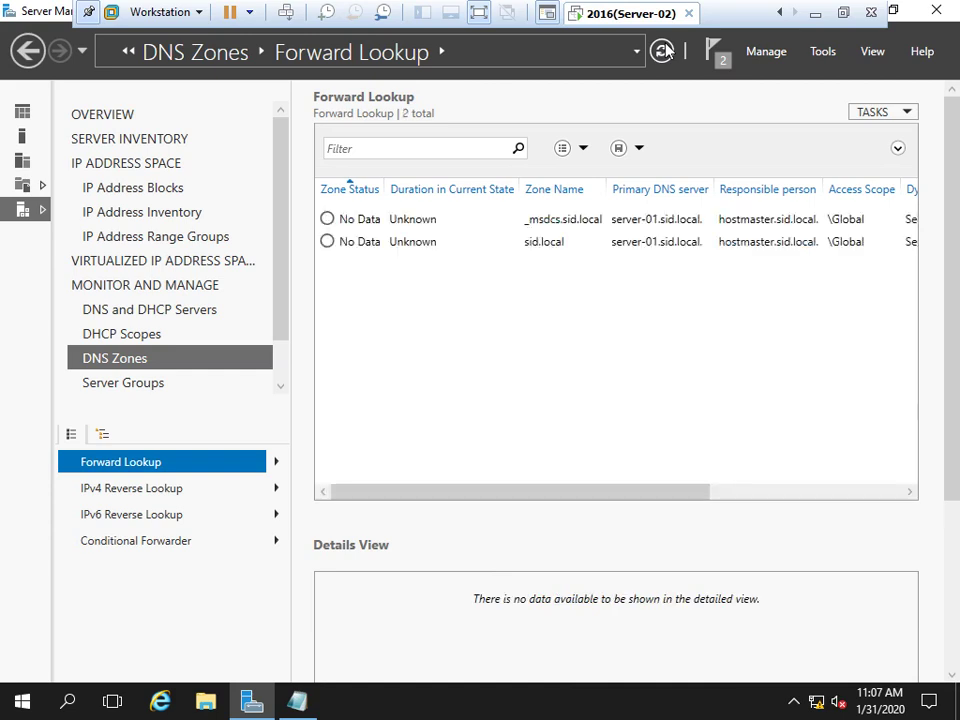
click(387, 246)
right_click(384, 243)
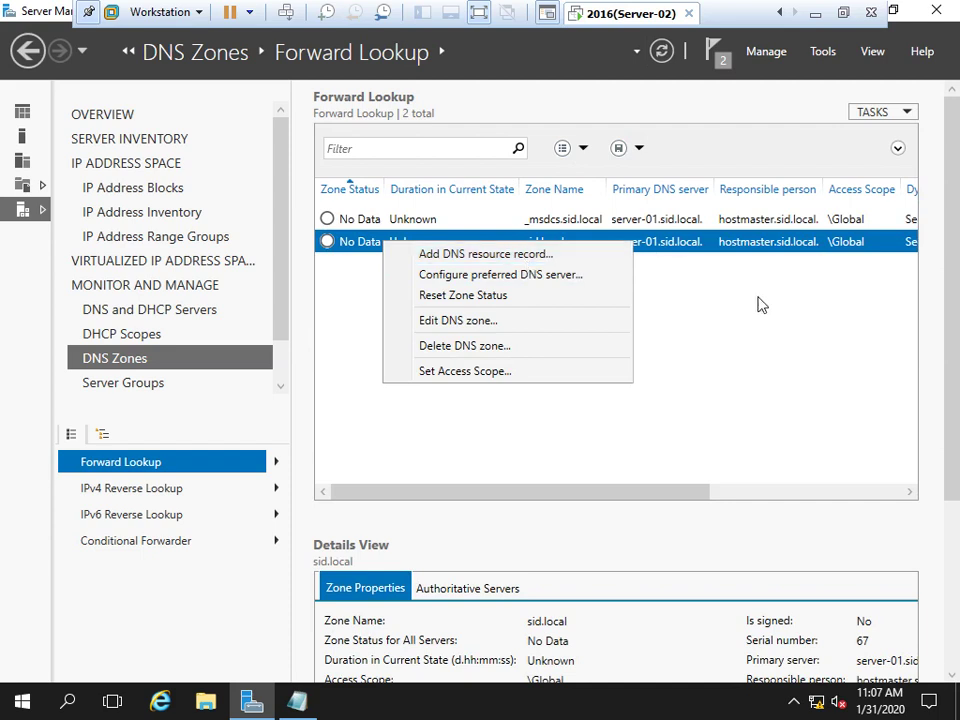
click(588, 241)
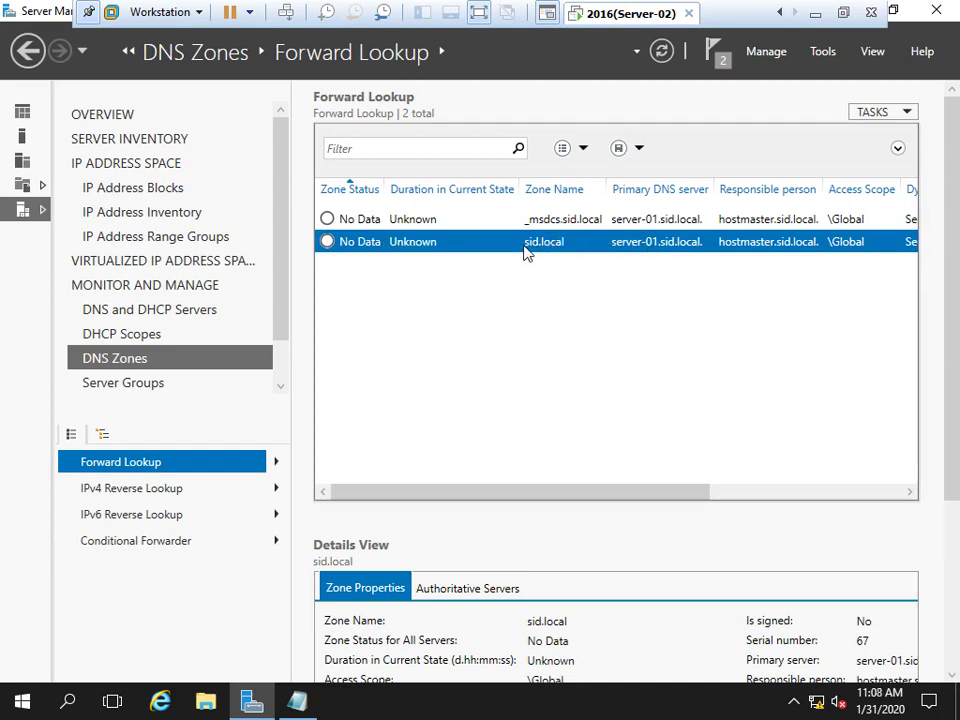
right_click(558, 246)
click(698, 260)
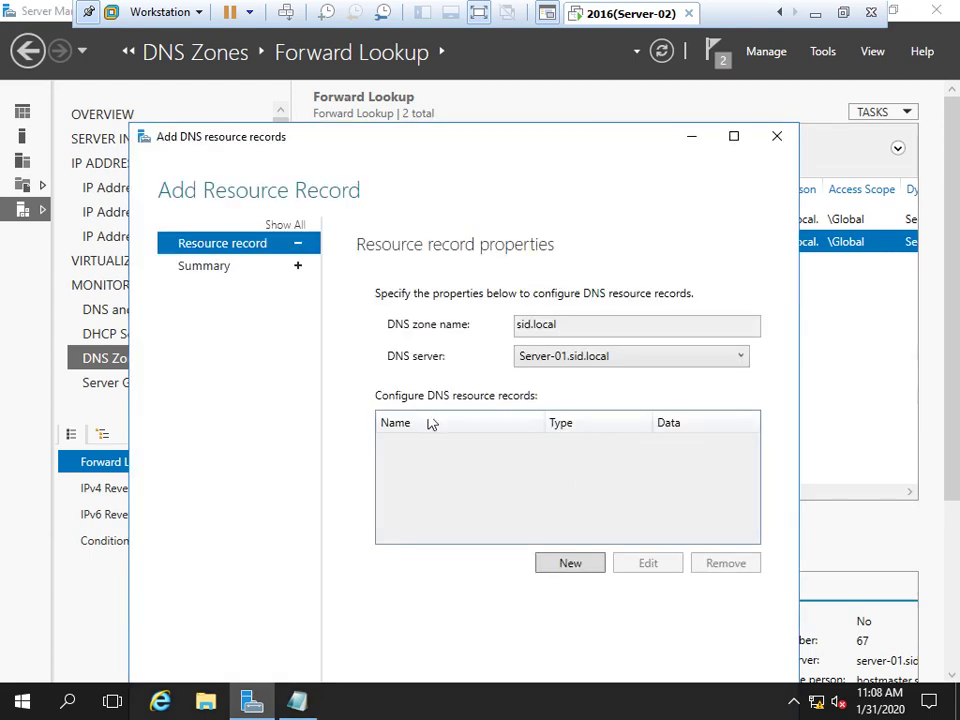
Open the Add DNS resource records dialog, look over the record type list, then close it without adding anything
click(569, 562)
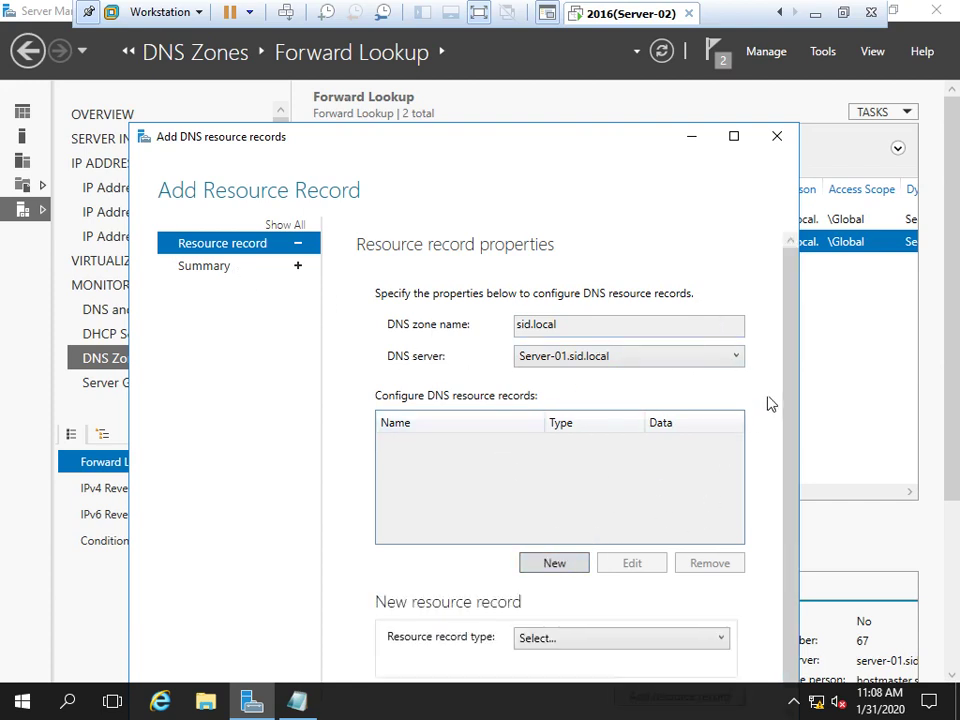
drag(606, 145, 623, 62)
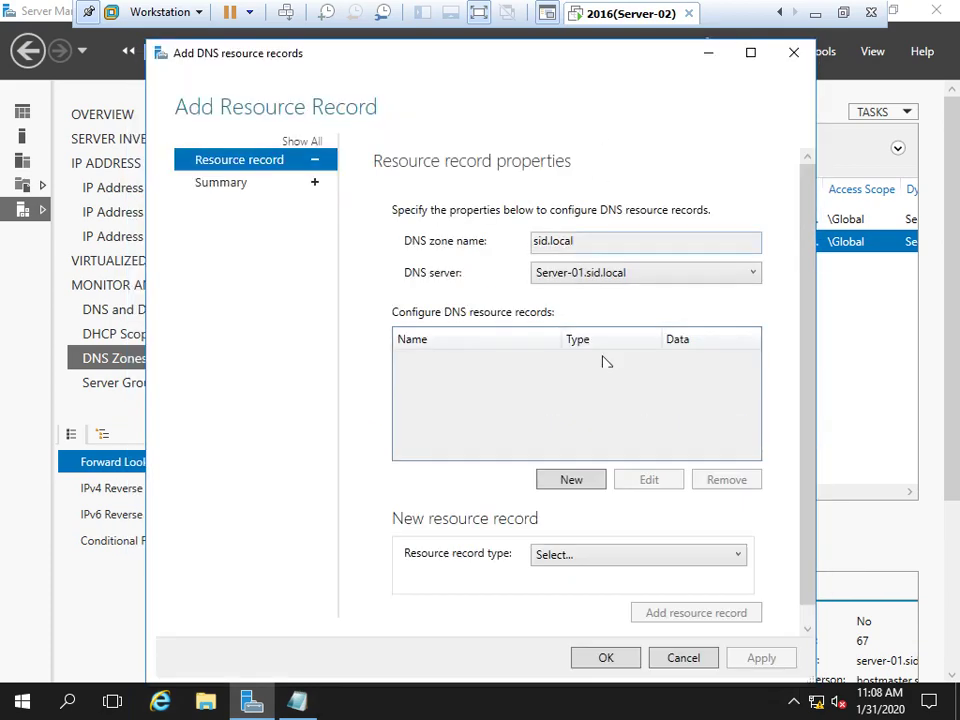
click(604, 556)
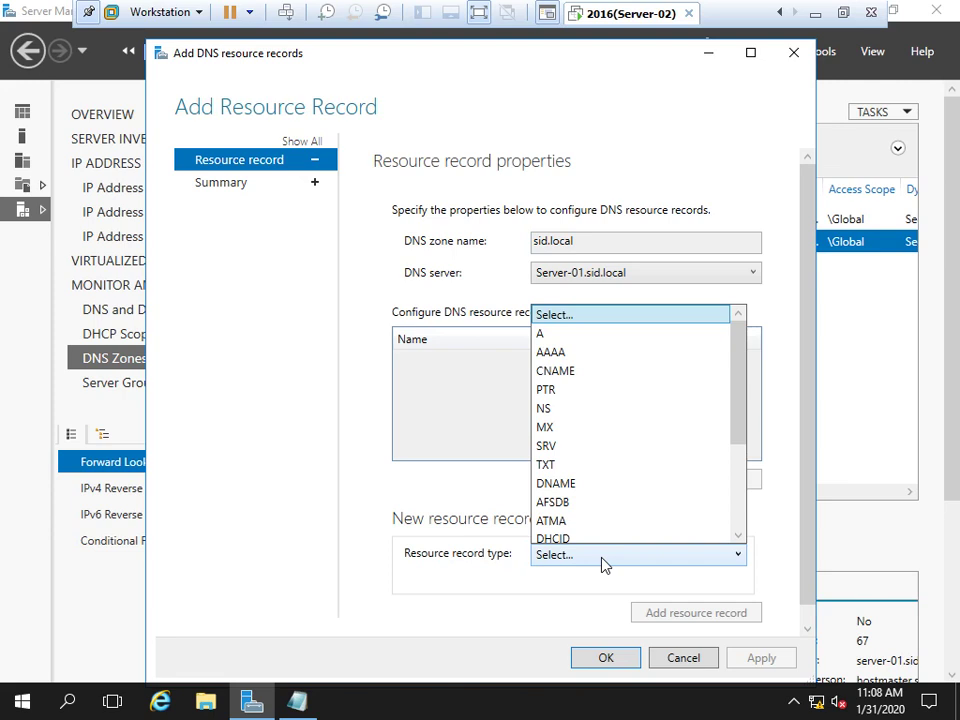
click(604, 556)
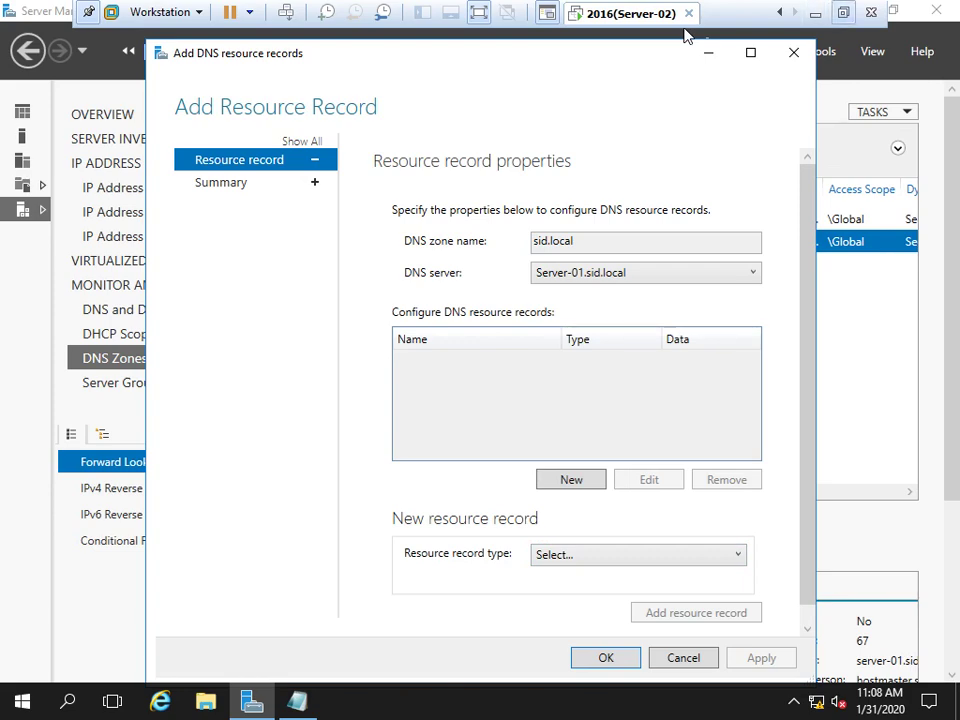
key(ctrl+alt+Return)
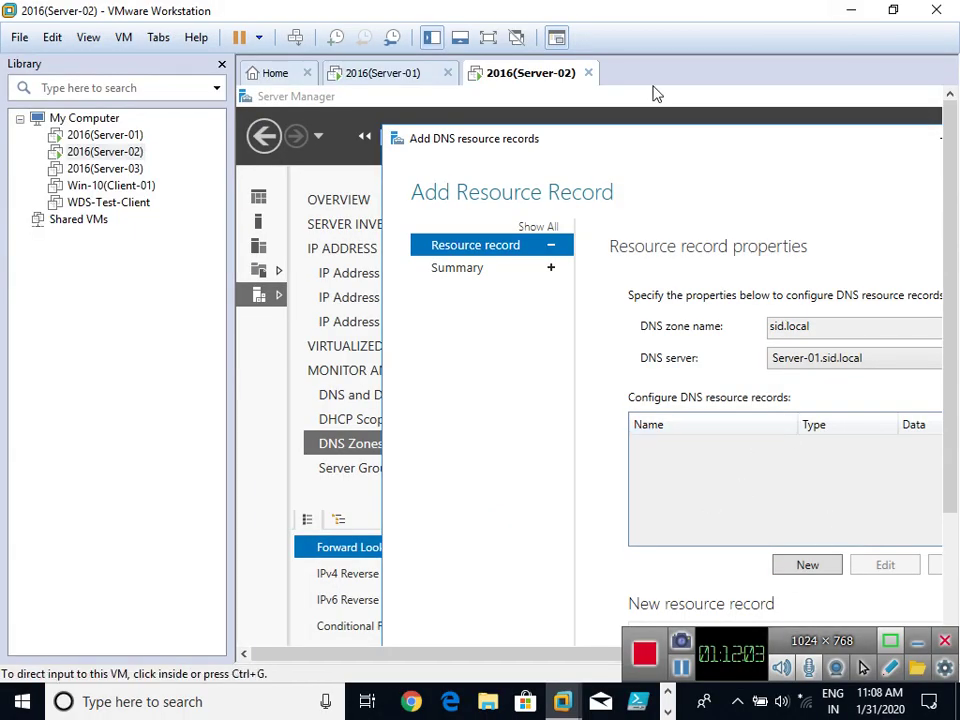
key(ctrl+alt+Return)
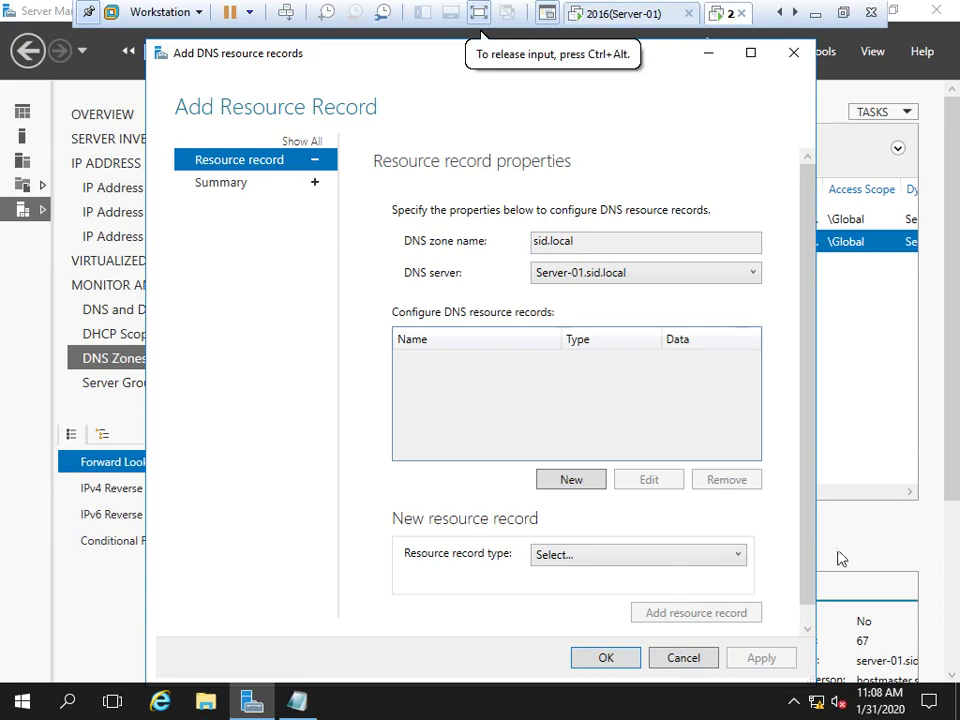
drag(810, 441, 800, 590)
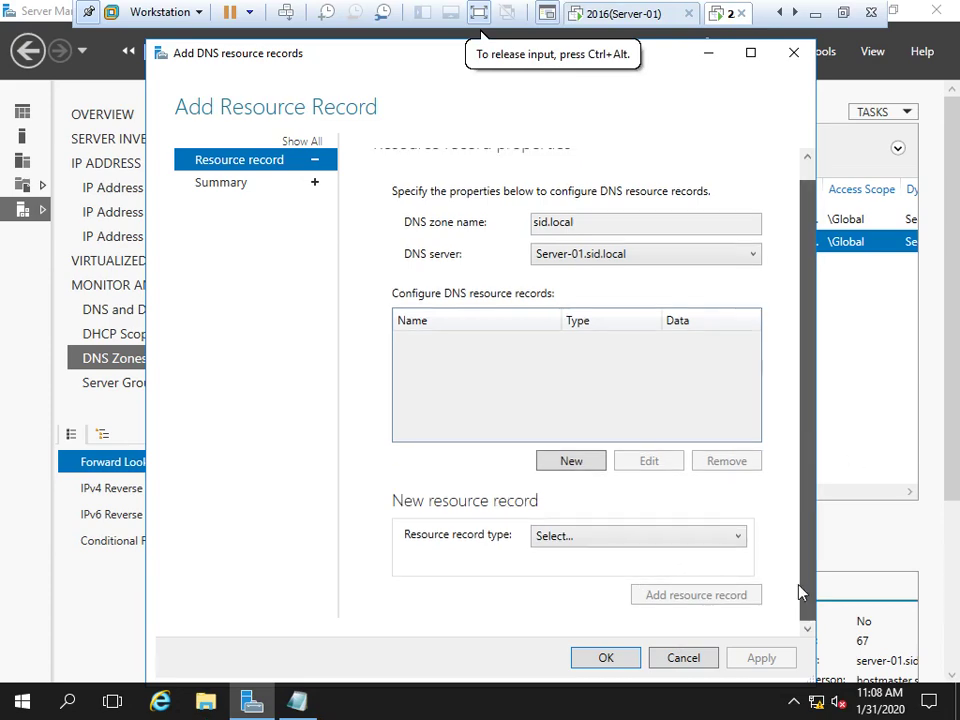
click(793, 53)
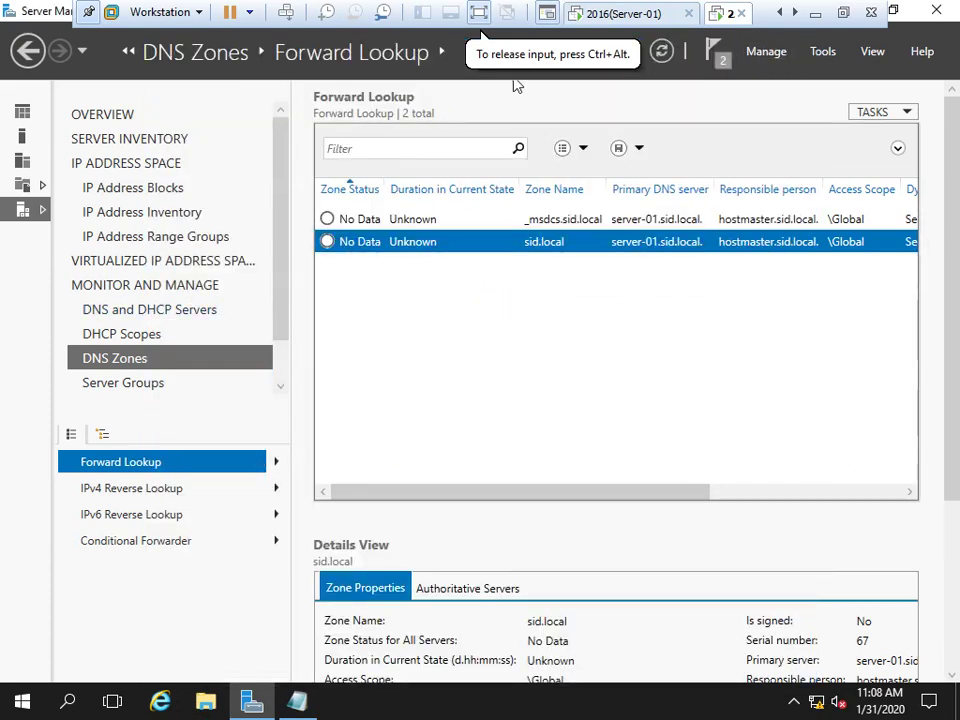
Refresh the zones, then view the Event Catalog's three IPAM Configuration Events, scrolling the table across
click(662, 55)
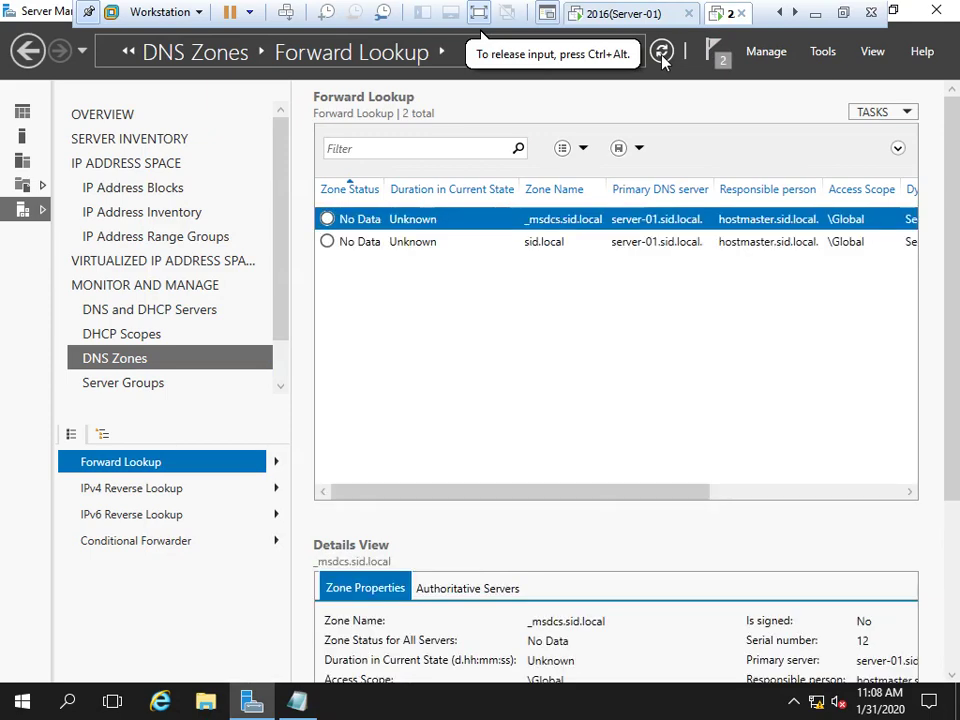
click(125, 384)
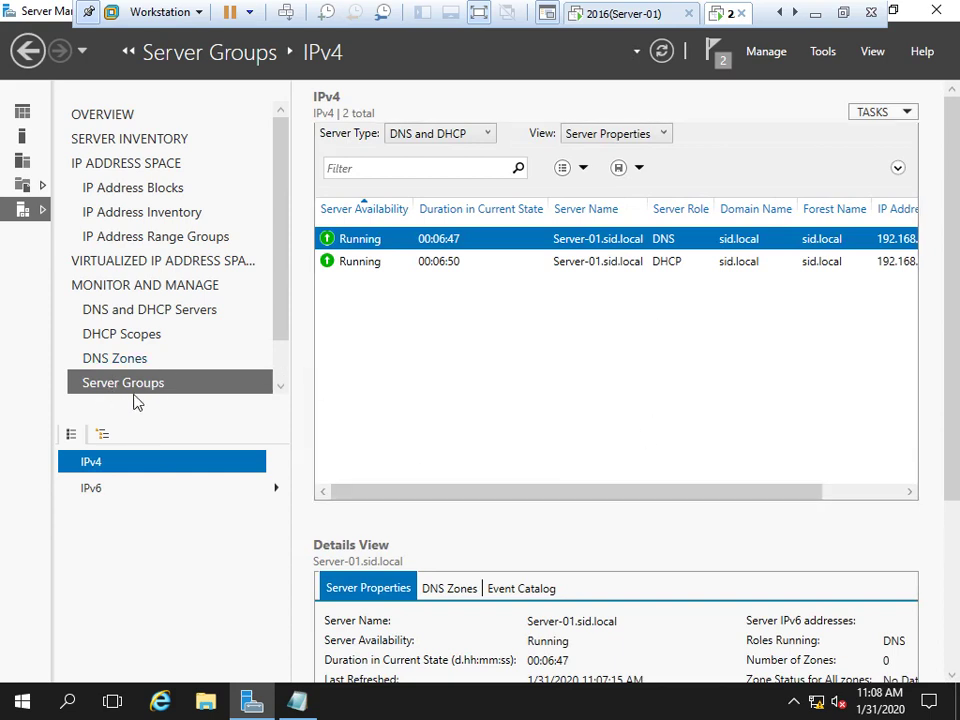
drag(279, 333, 285, 379)
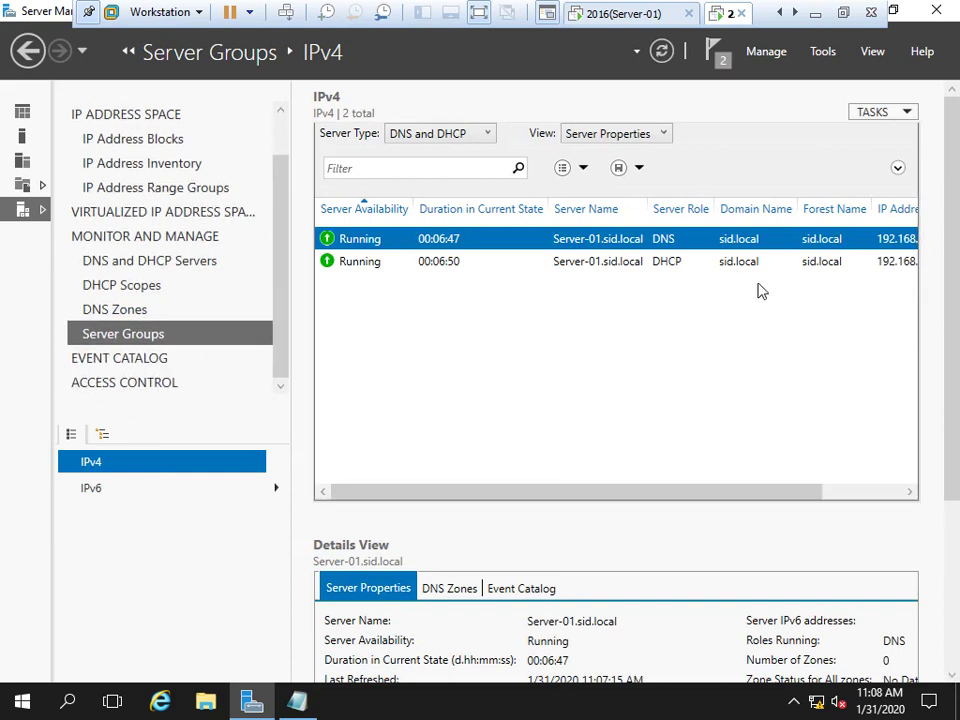
click(125, 358)
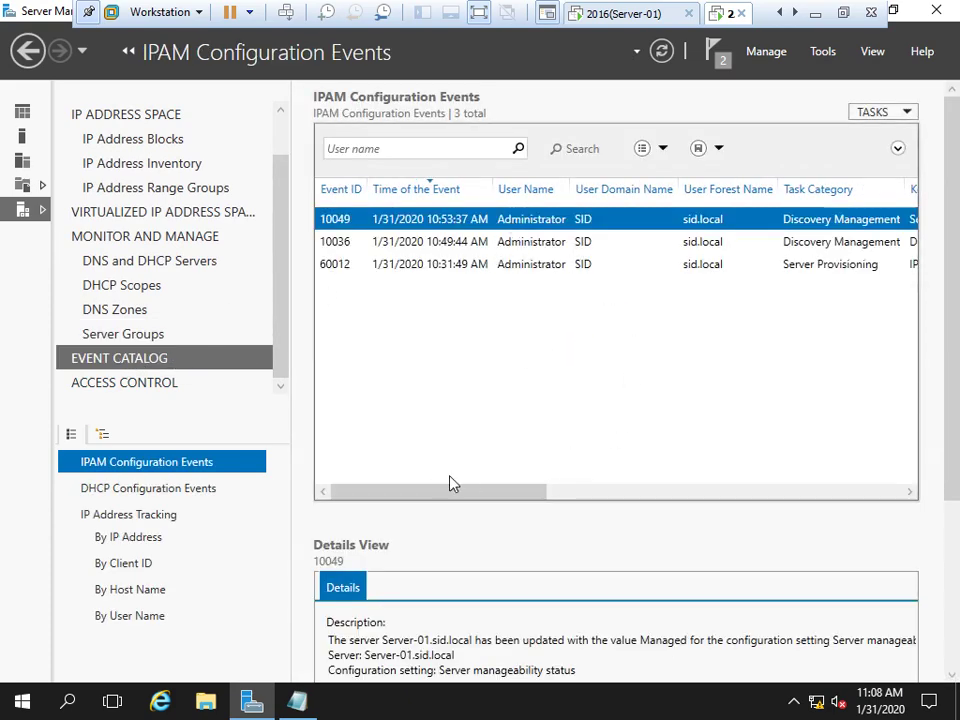
drag(437, 494, 560, 501)
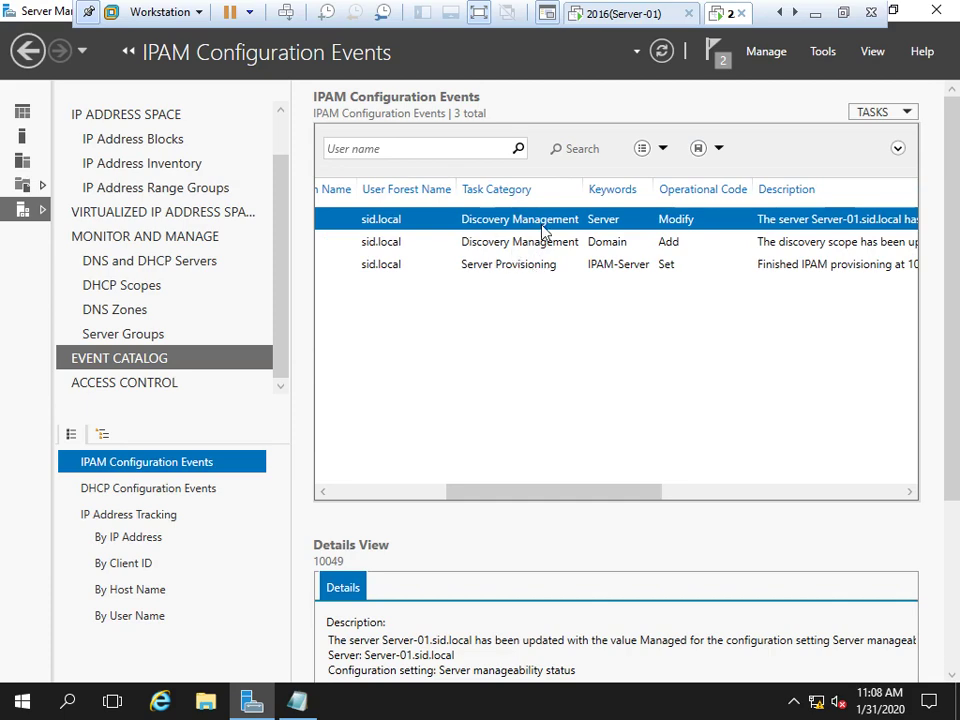
drag(540, 500, 356, 506)
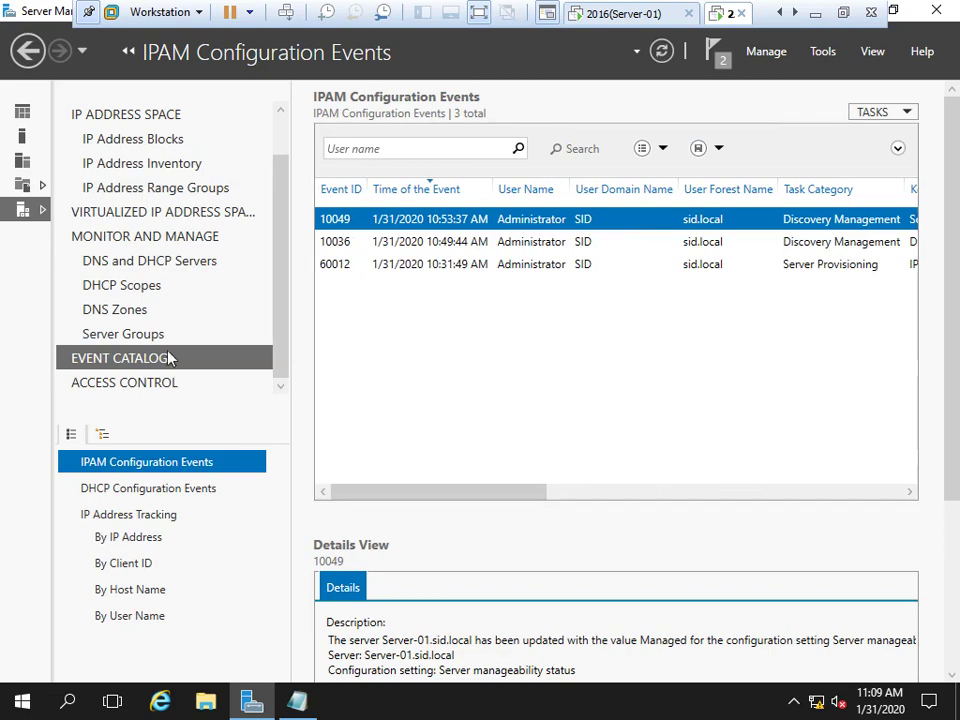
View IPAM's nine built-in Access Control roles, then switch to the Server-01 virtual machine
click(125, 383)
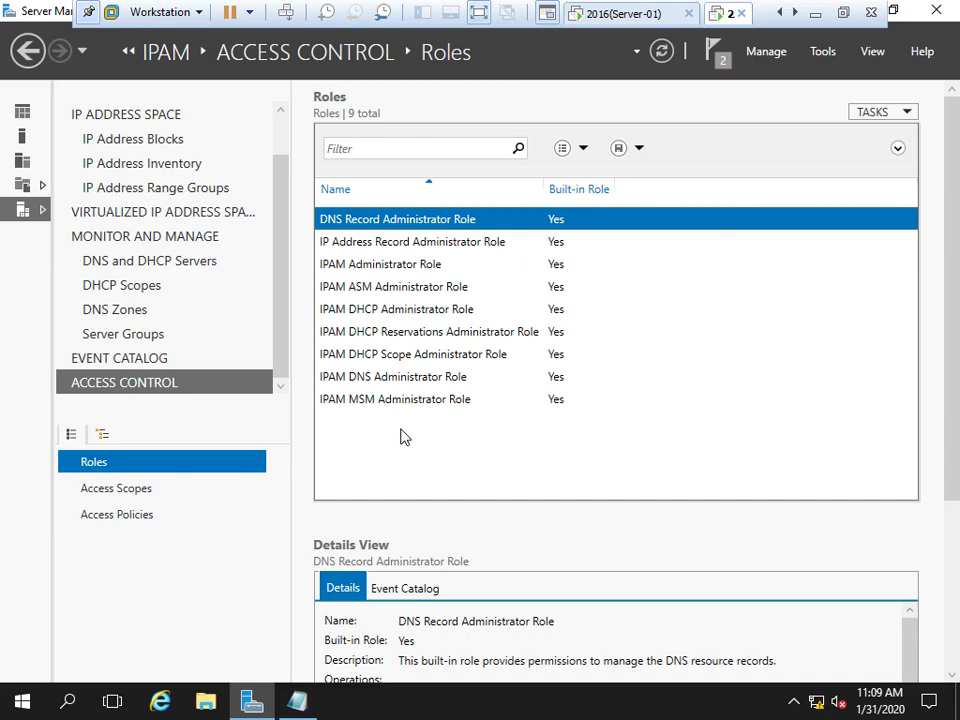
key(ctrl+alt+Left)
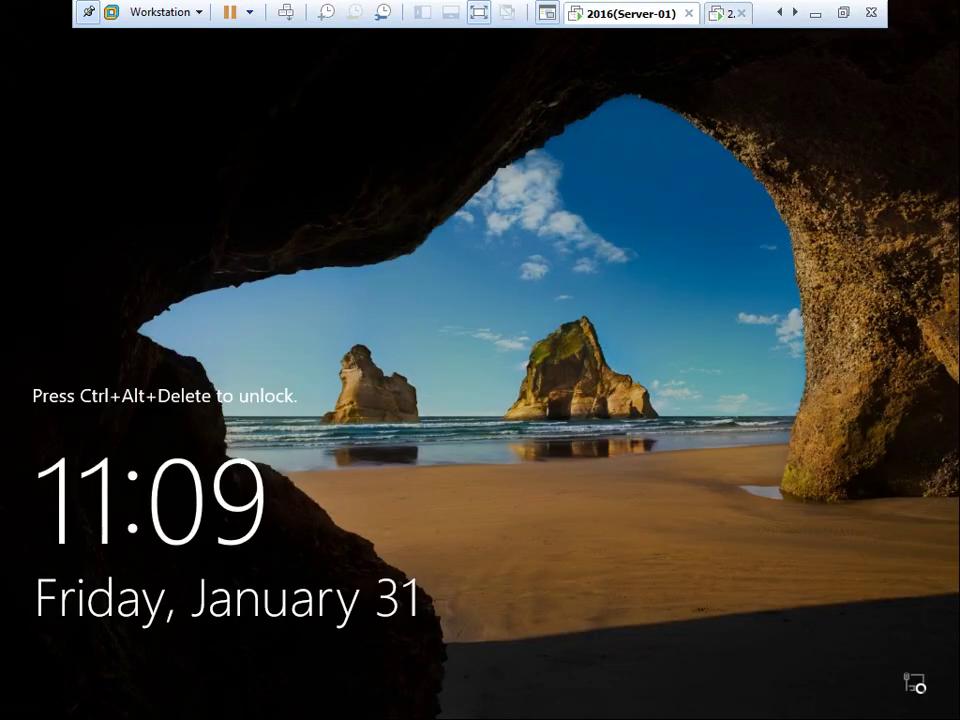
Unlock Server-01 with the account password and close Group Policy Management
key(ctrl+alt+Insert)
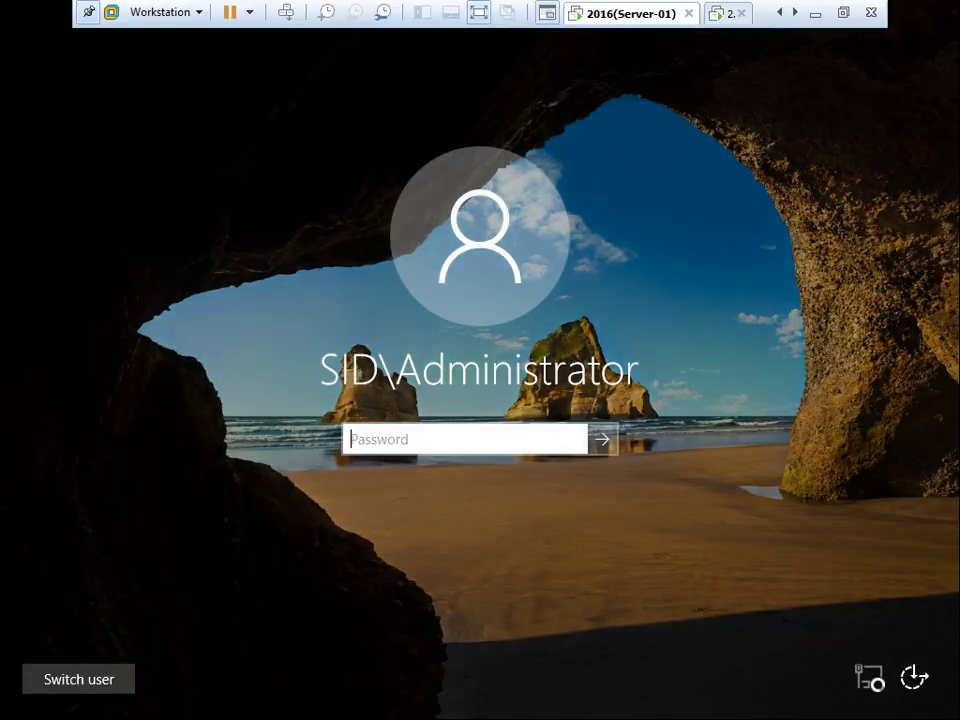
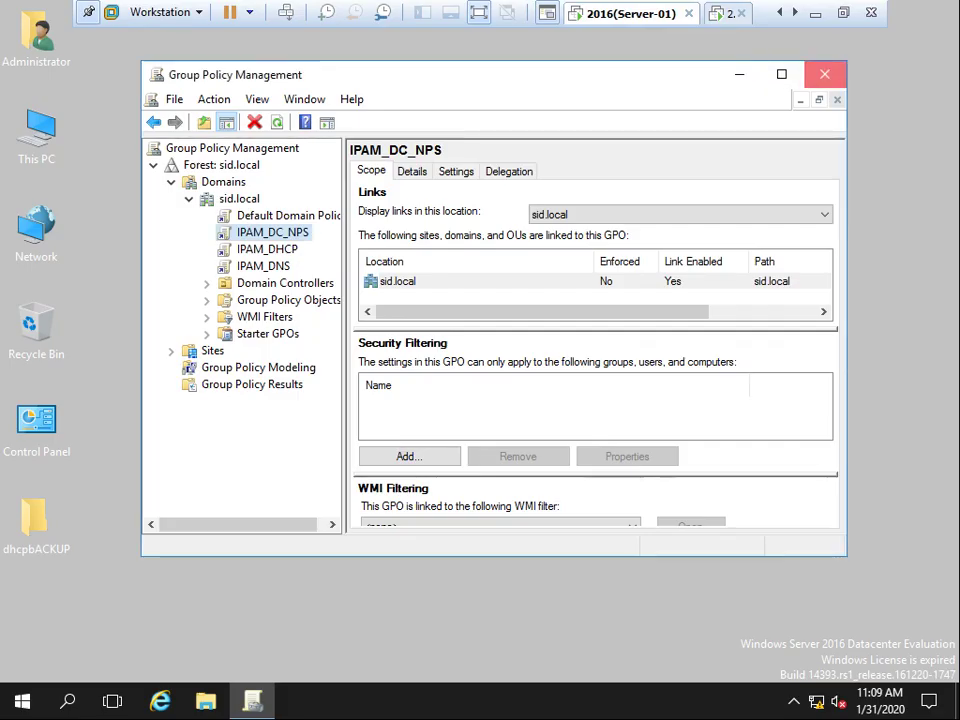
click(825, 74)
In Active Directory Users and Computers, browse the Users and Builtin groups, then return to Server-02
click(22, 701)
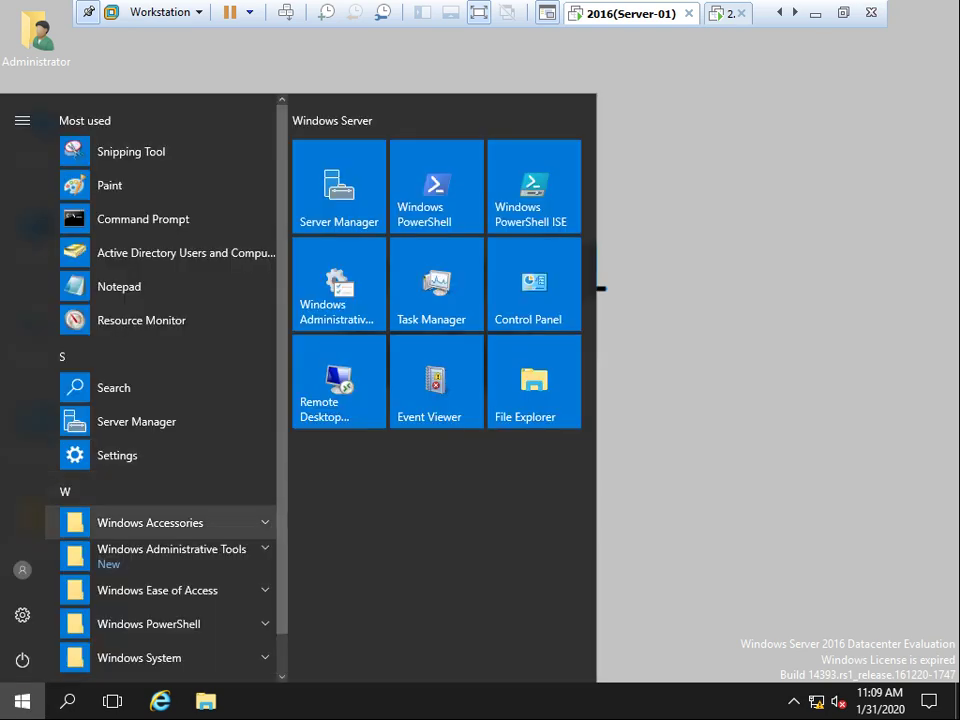
click(170, 549)
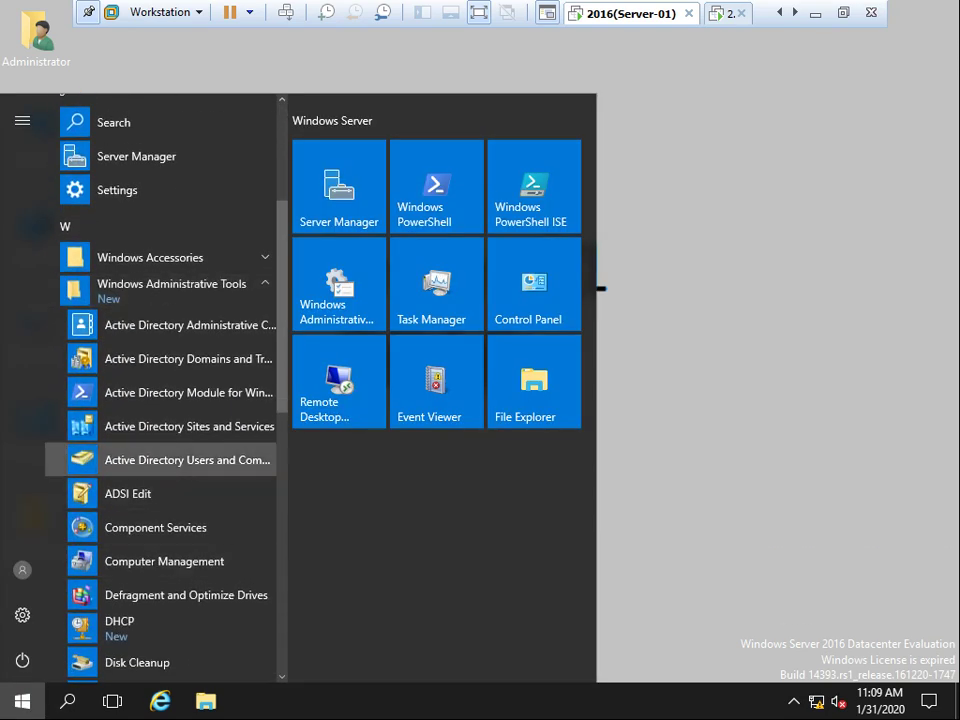
click(187, 460)
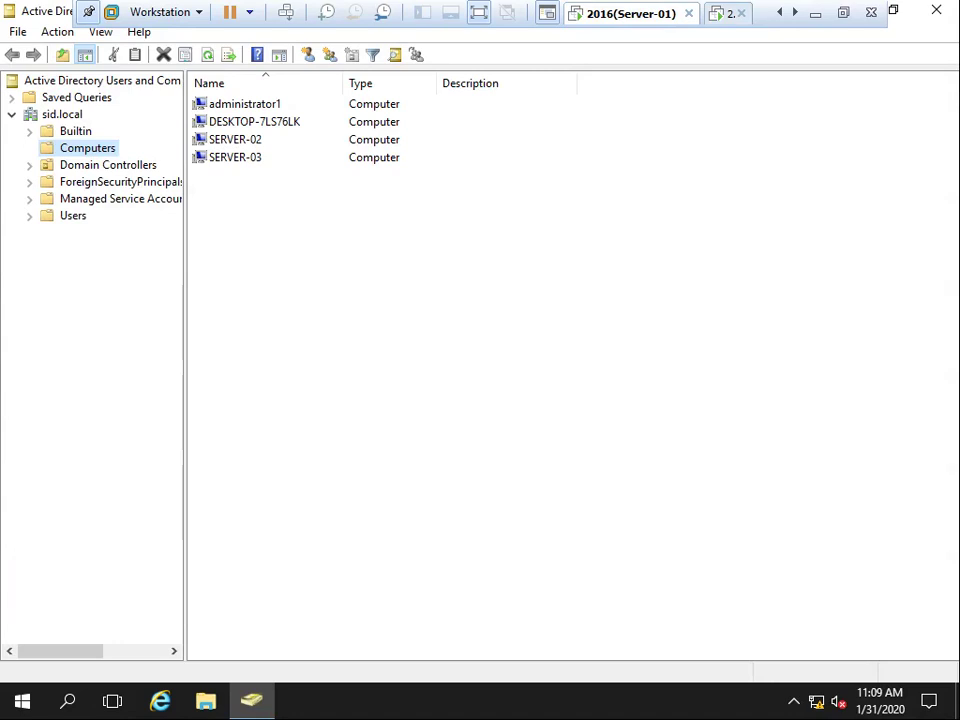
click(72, 215)
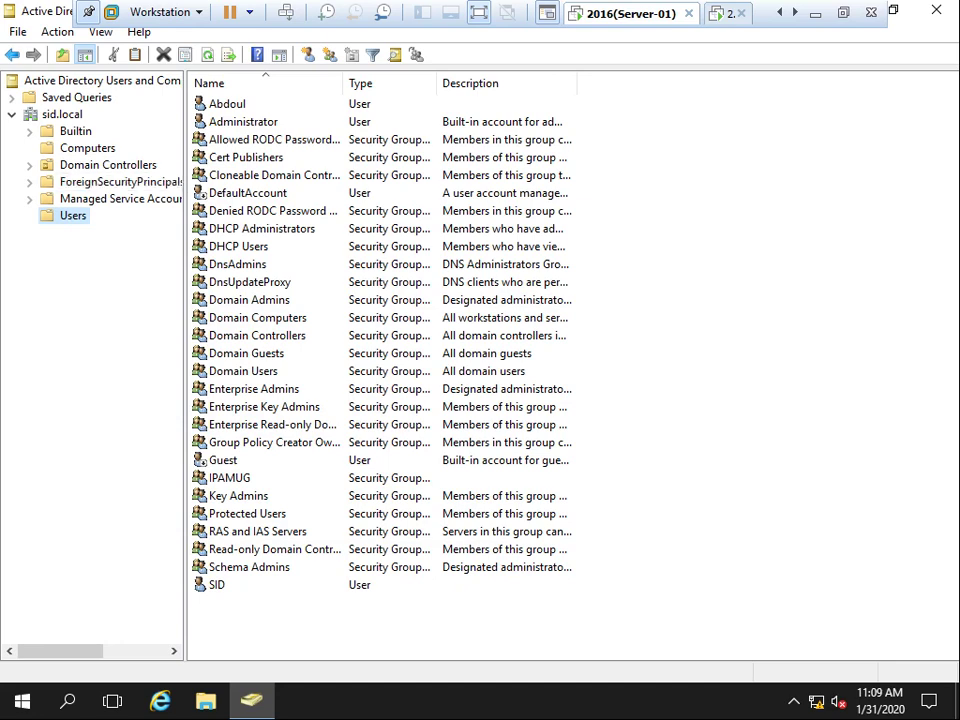
click(75, 131)
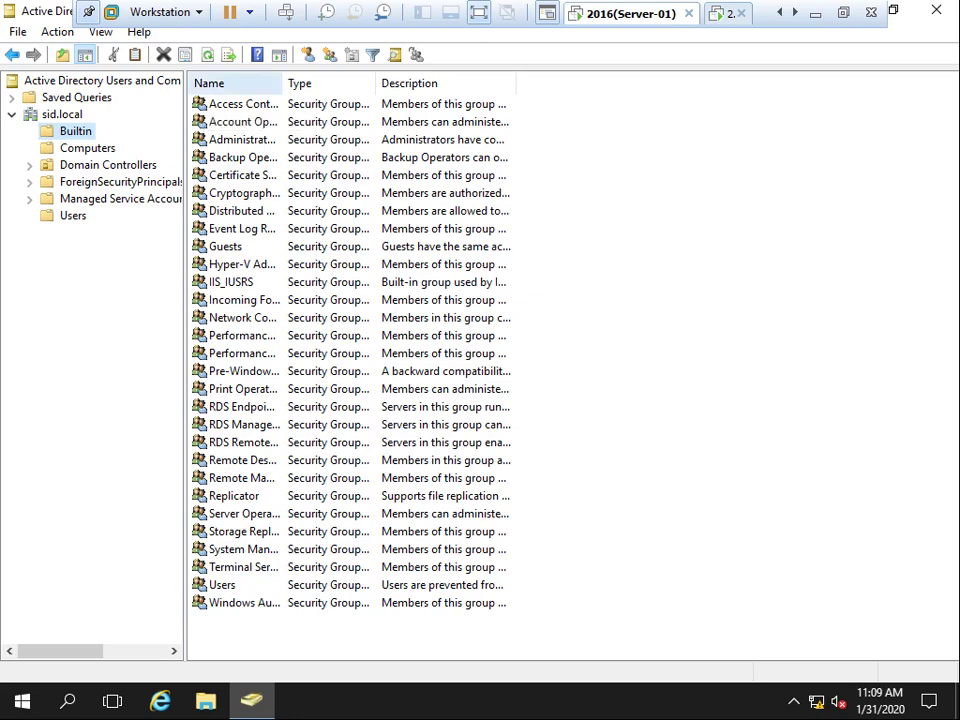
double_click(283, 83)
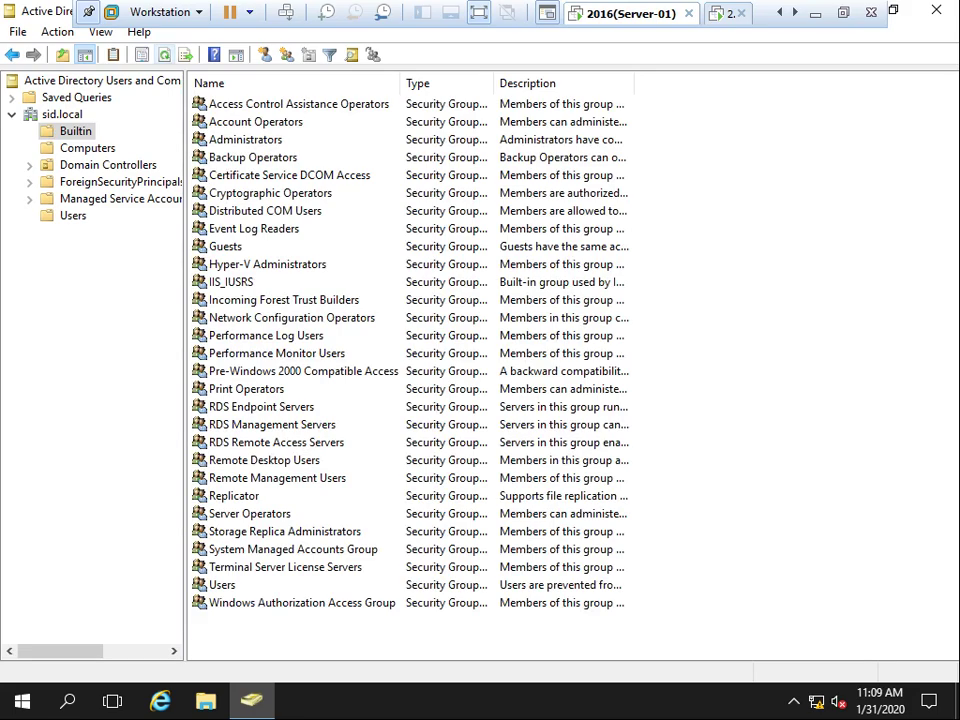
click(72, 215)
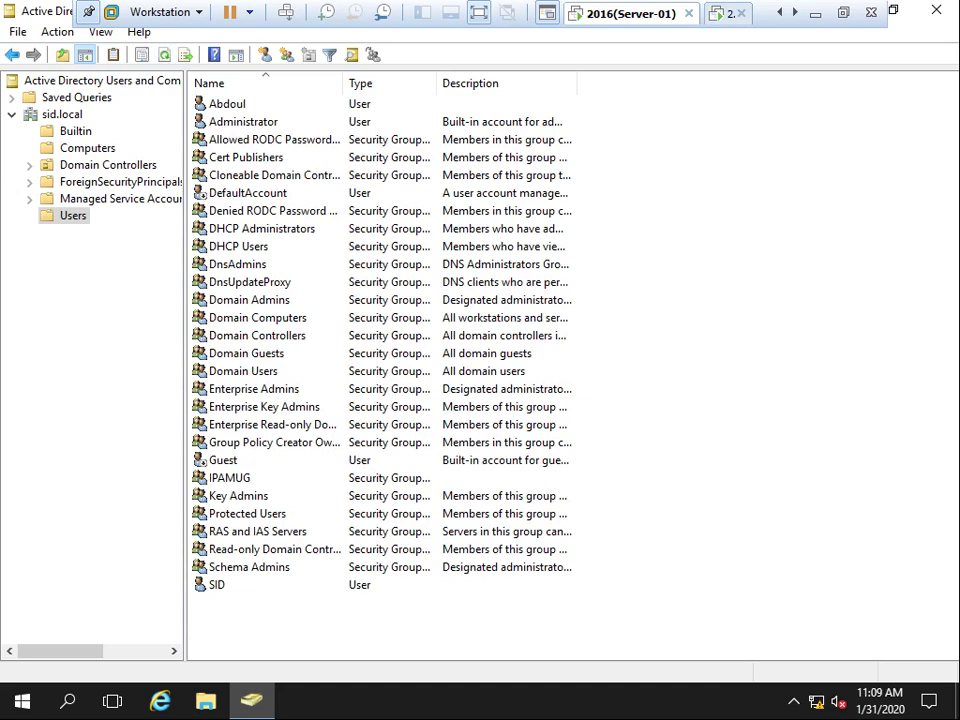
click(730, 13)
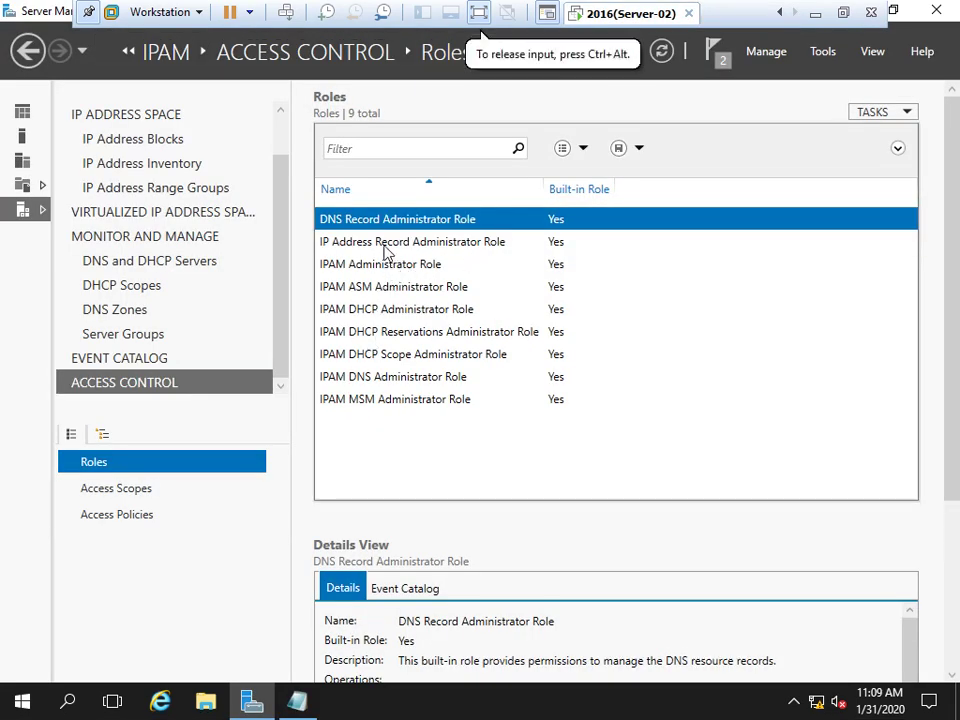
Browse the IPAM roles and read the IPAM Administrator Role's ASM and MSM permission details
click(386, 248)
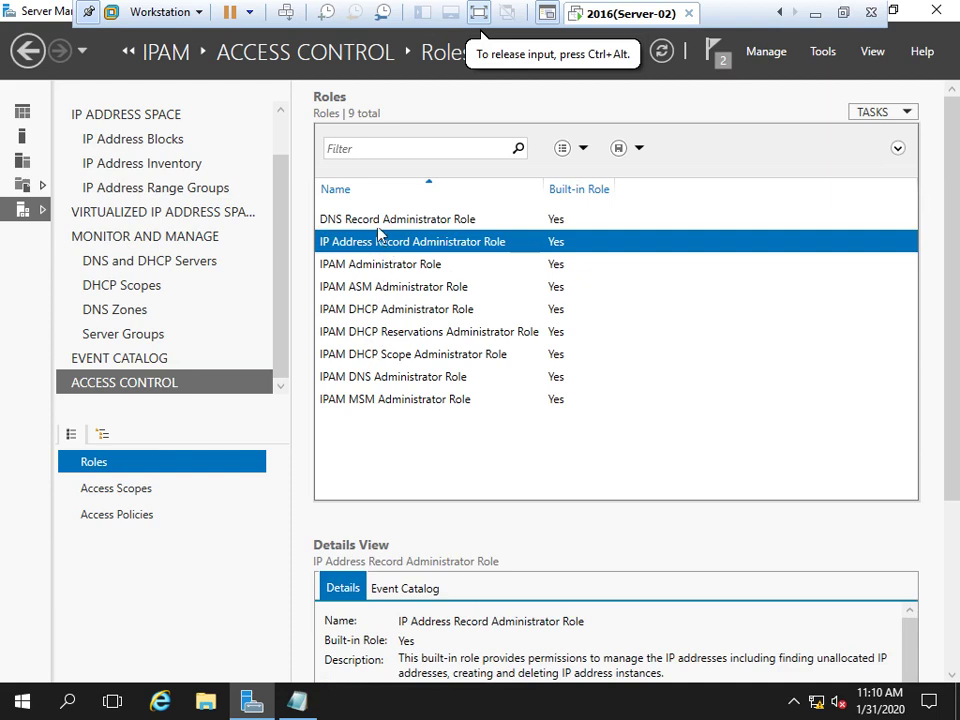
right_click(377, 222)
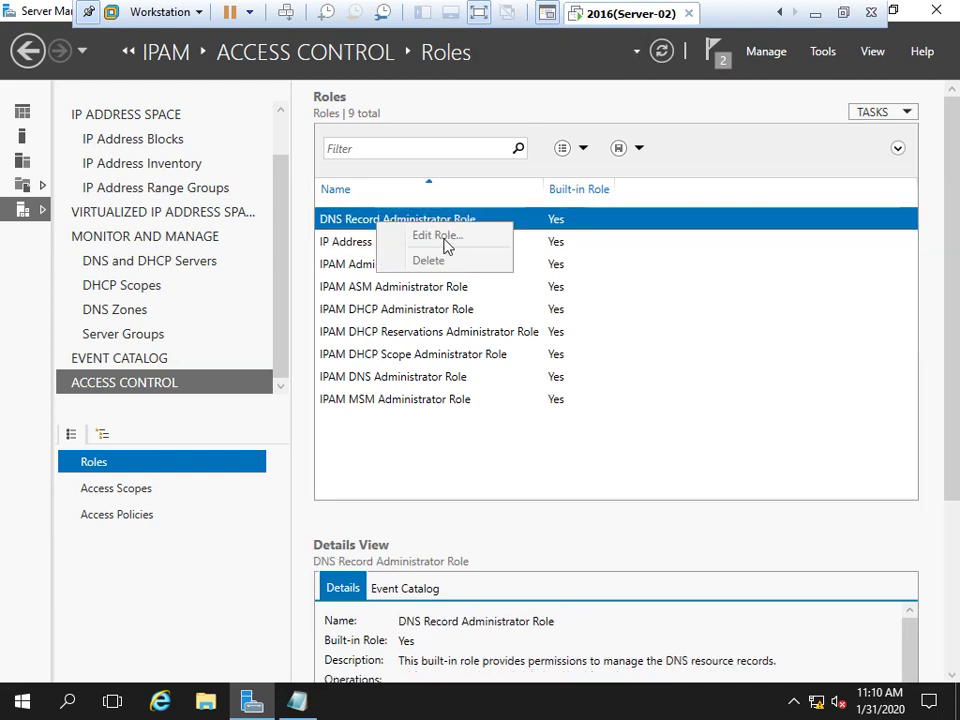
click(395, 410)
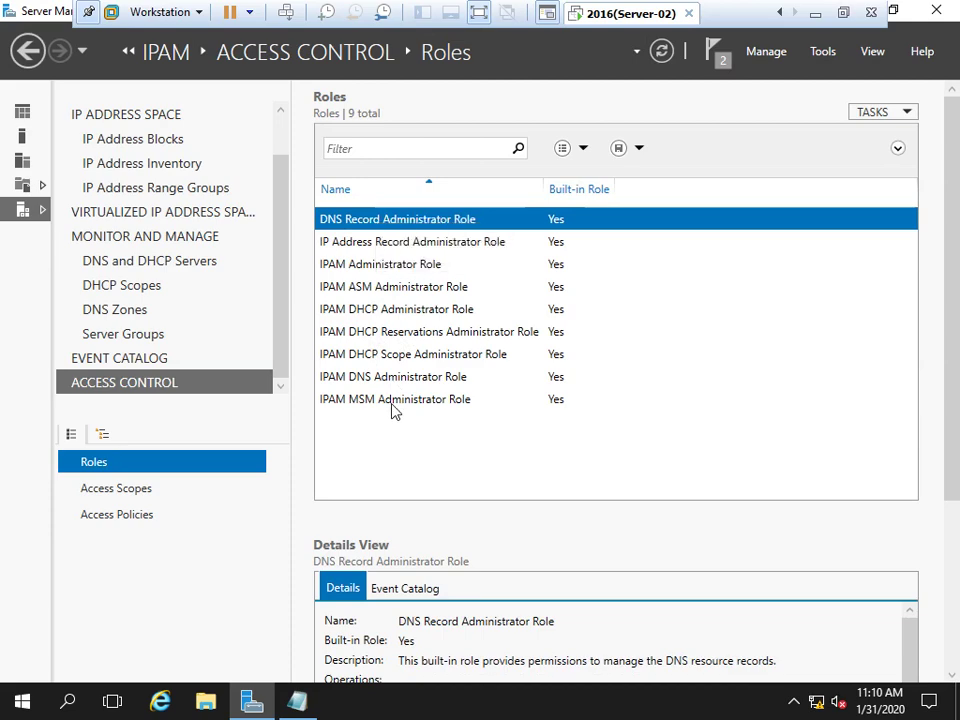
click(394, 401)
click(392, 356)
click(386, 378)
click(388, 287)
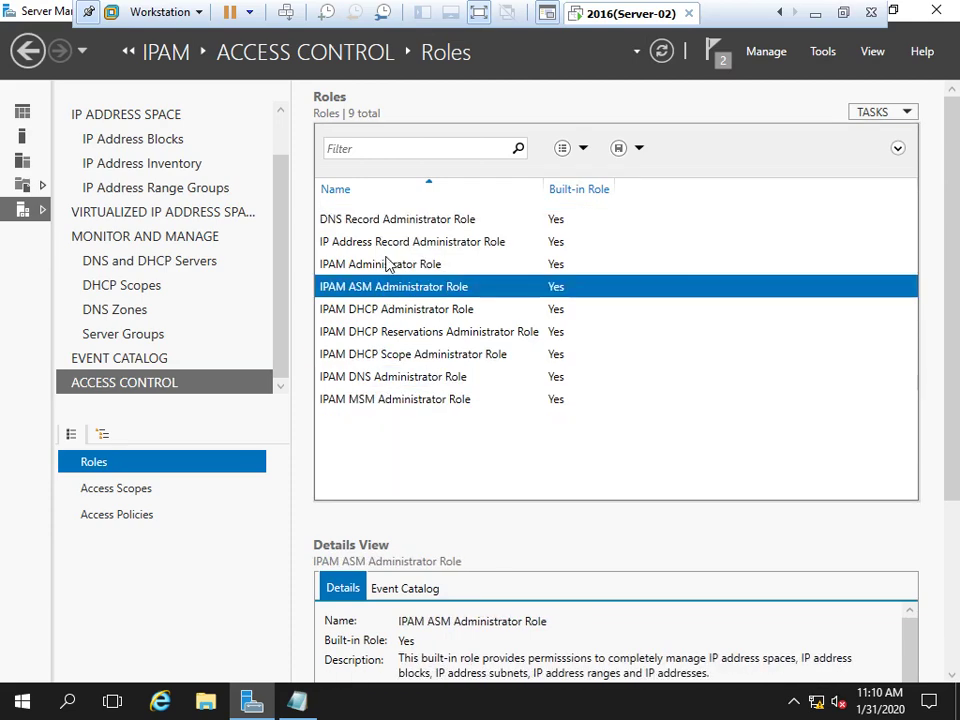
click(388, 263)
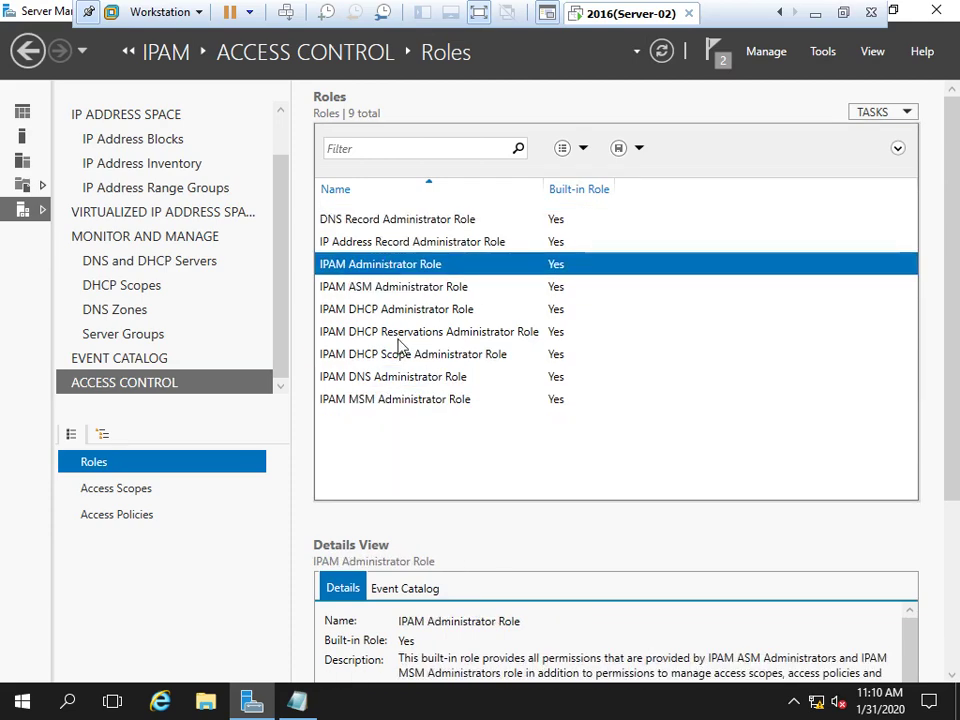
drag(953, 471, 956, 385)
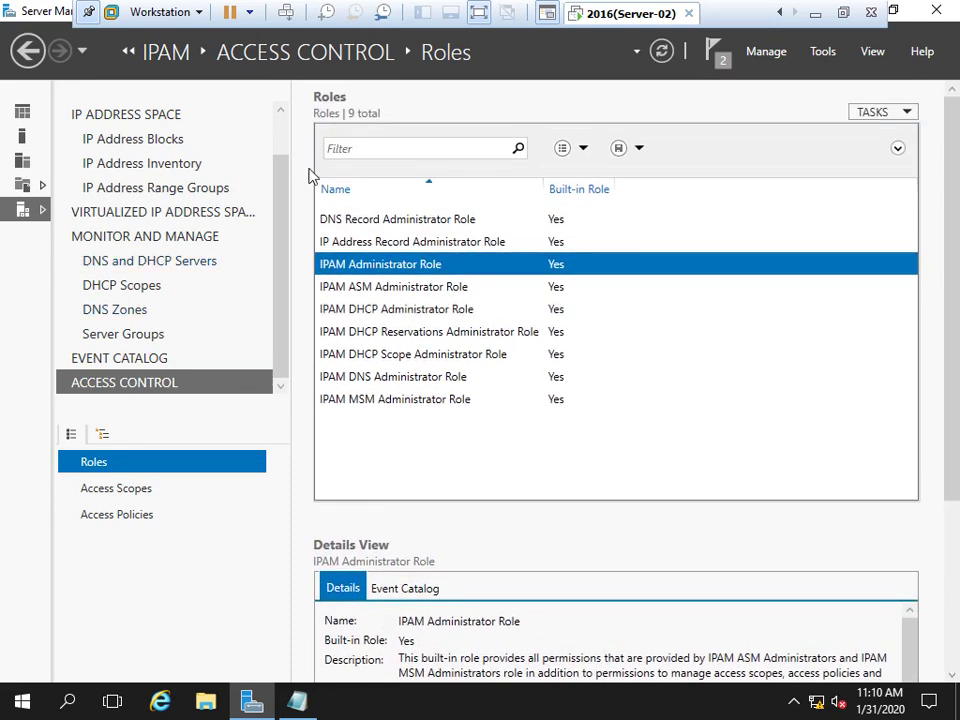
drag(283, 190, 291, 129)
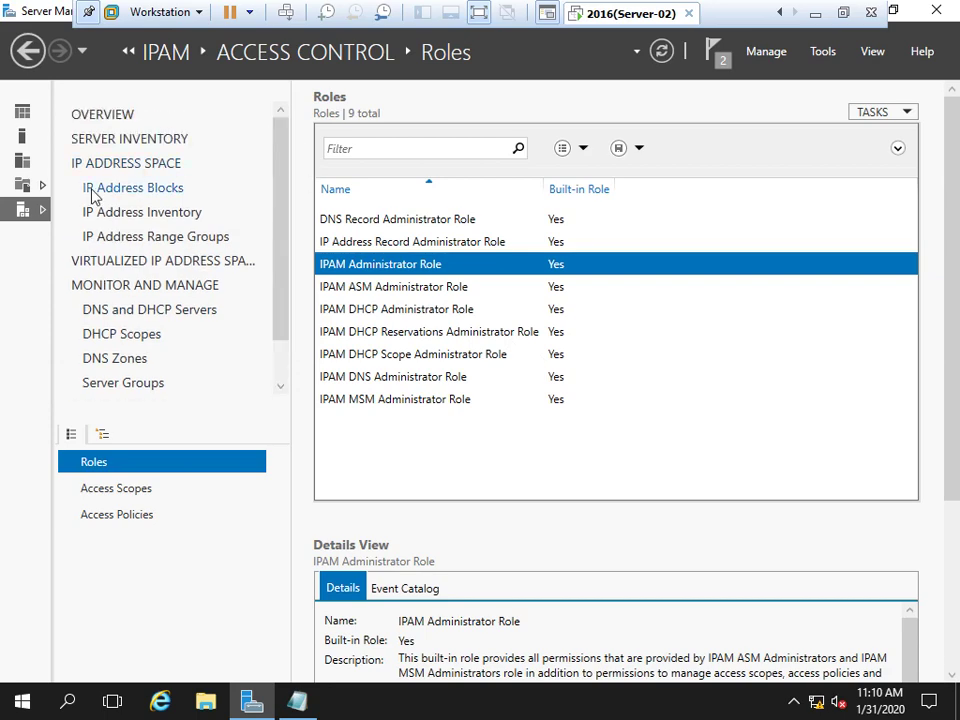
click(93, 191)
Step through IP Address Inventory, Virtualized IP Address Space and Monitor and Manage to DNS and DHCP Servers
click(150, 215)
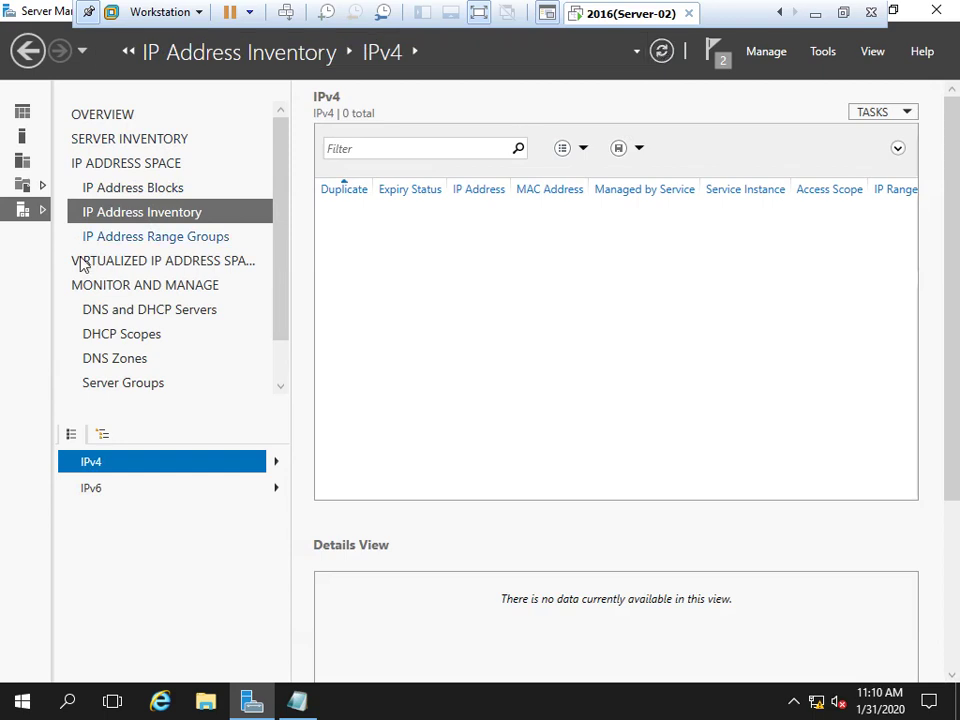
click(155, 263)
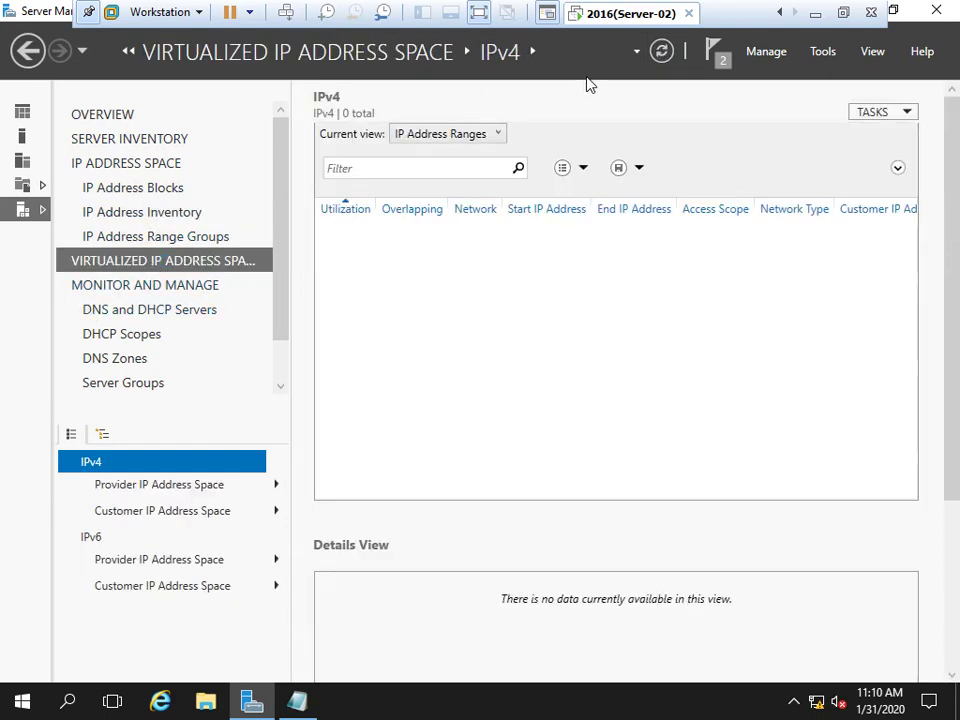
click(150, 287)
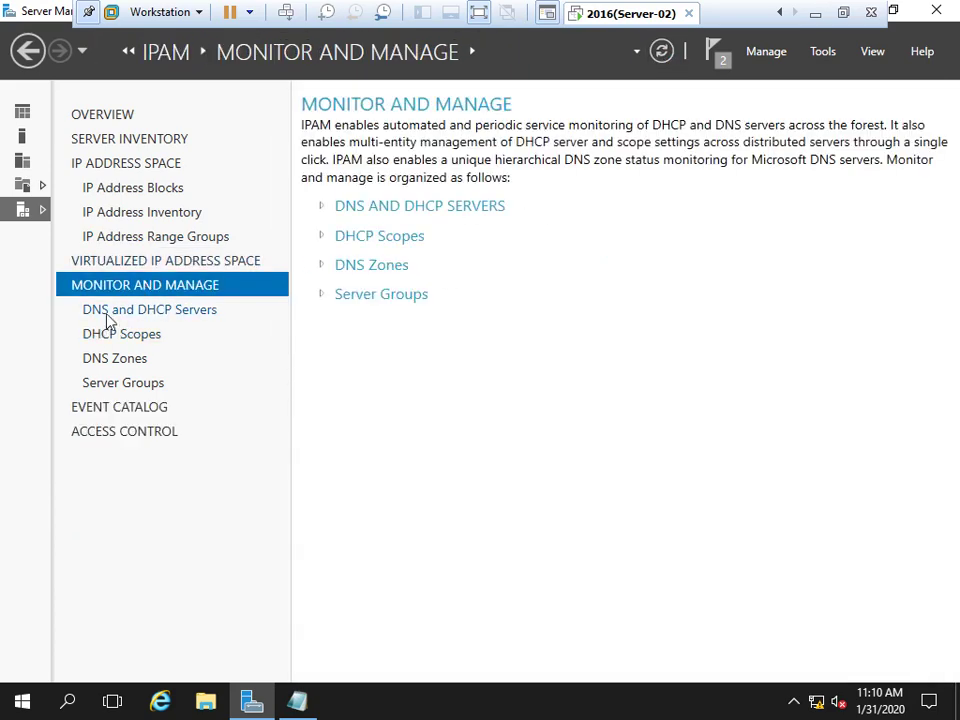
click(92, 312)
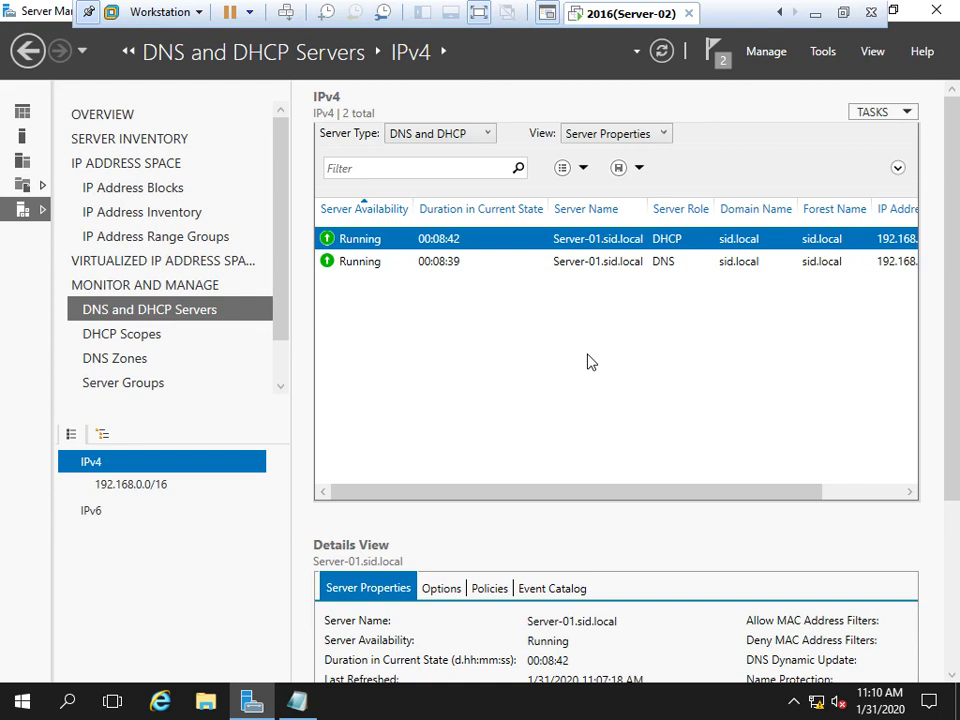
drag(952, 326, 956, 482)
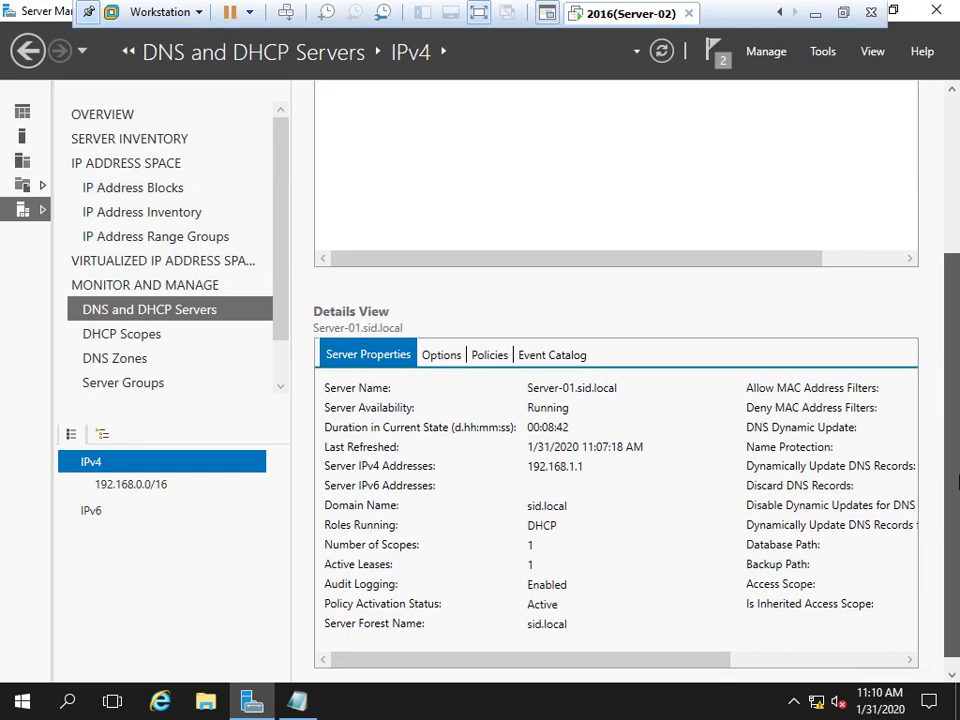
scroll(955, 482, up, 5)
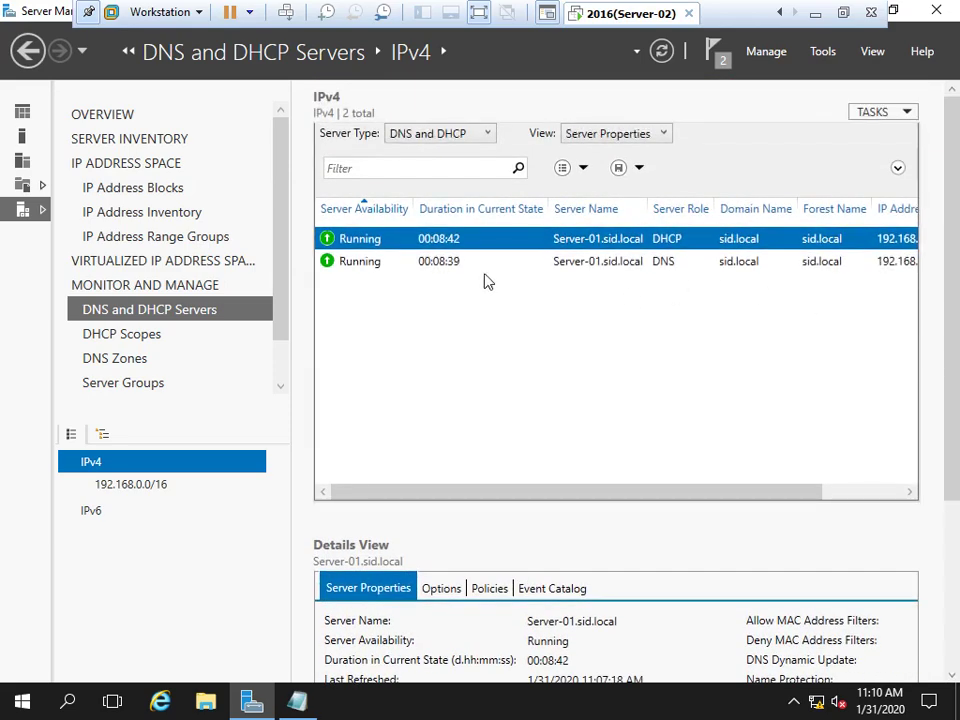
Select Server-01's DNS role to see its details and open the Server Type filter
click(476, 266)
click(449, 137)
click(652, 140)
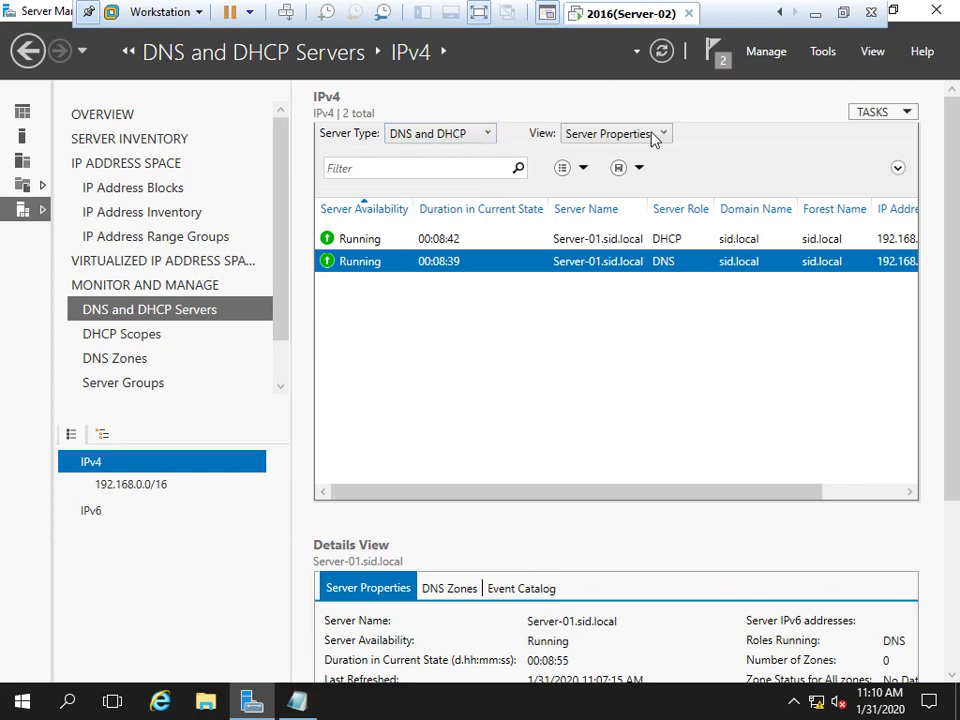
click(652, 140)
click(761, 141)
Filter servers to DNS only, then DHCP only, restore DNS and DHCP, and return to Overview
click(424, 146)
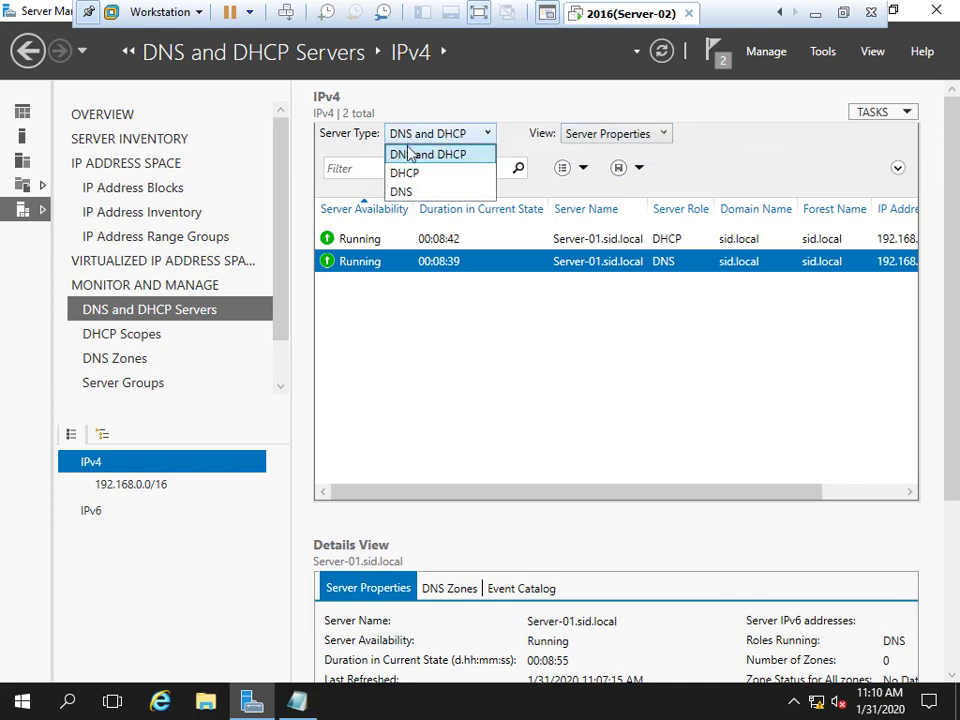
click(405, 190)
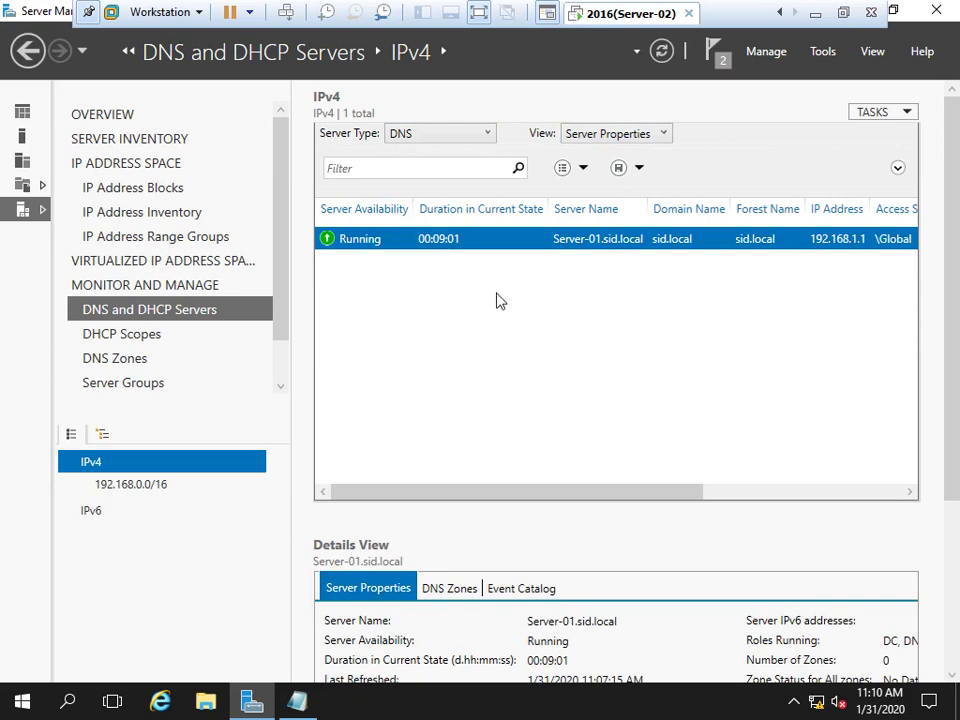
click(435, 137)
click(410, 172)
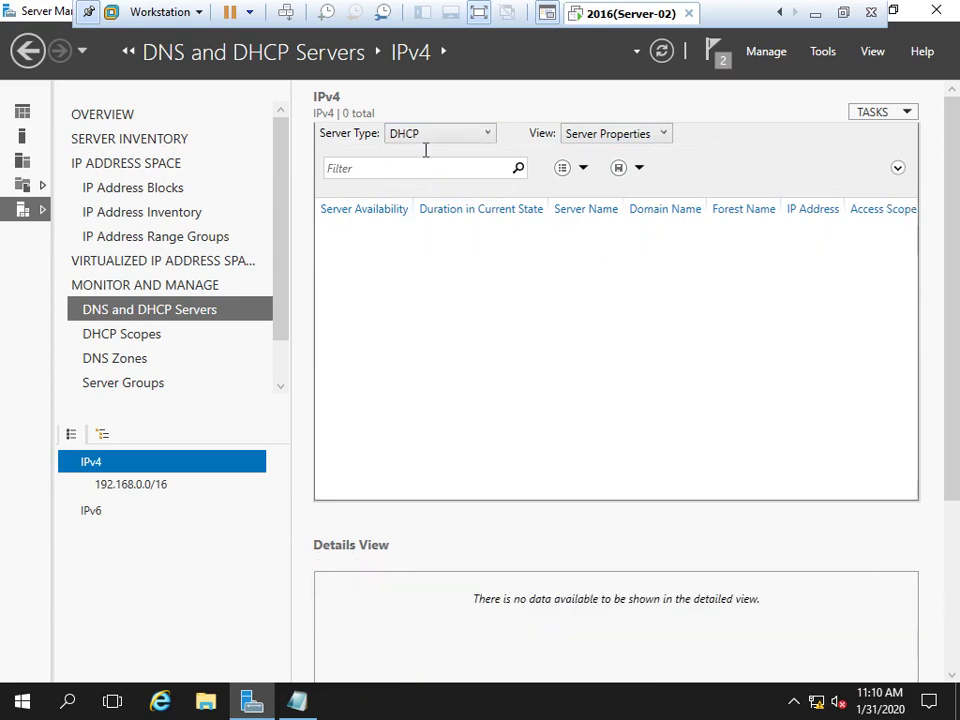
click(437, 139)
click(428, 154)
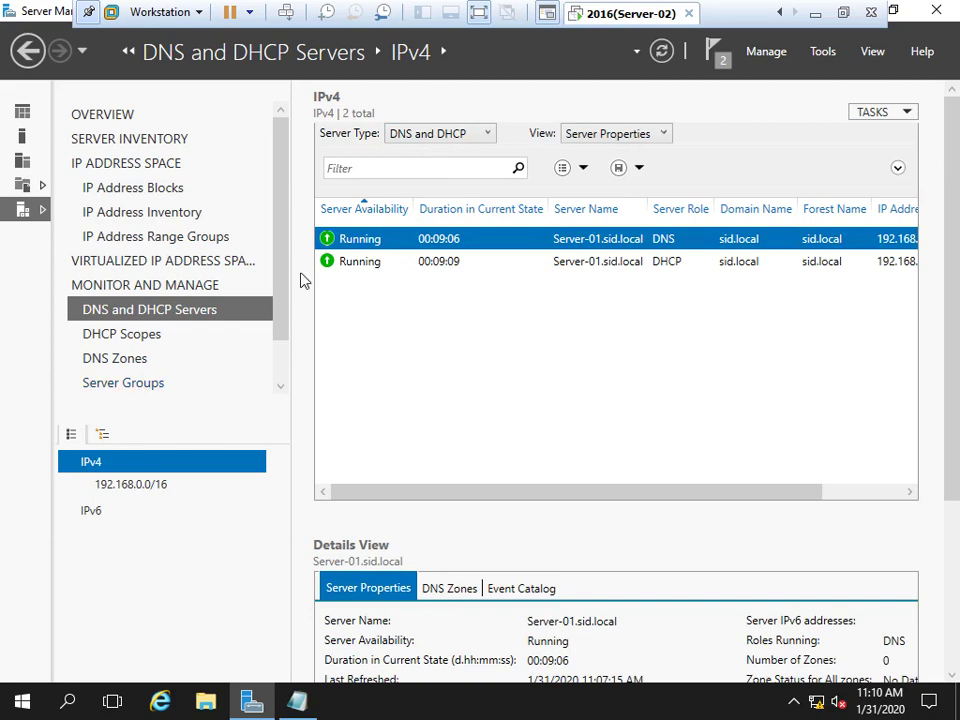
click(104, 116)
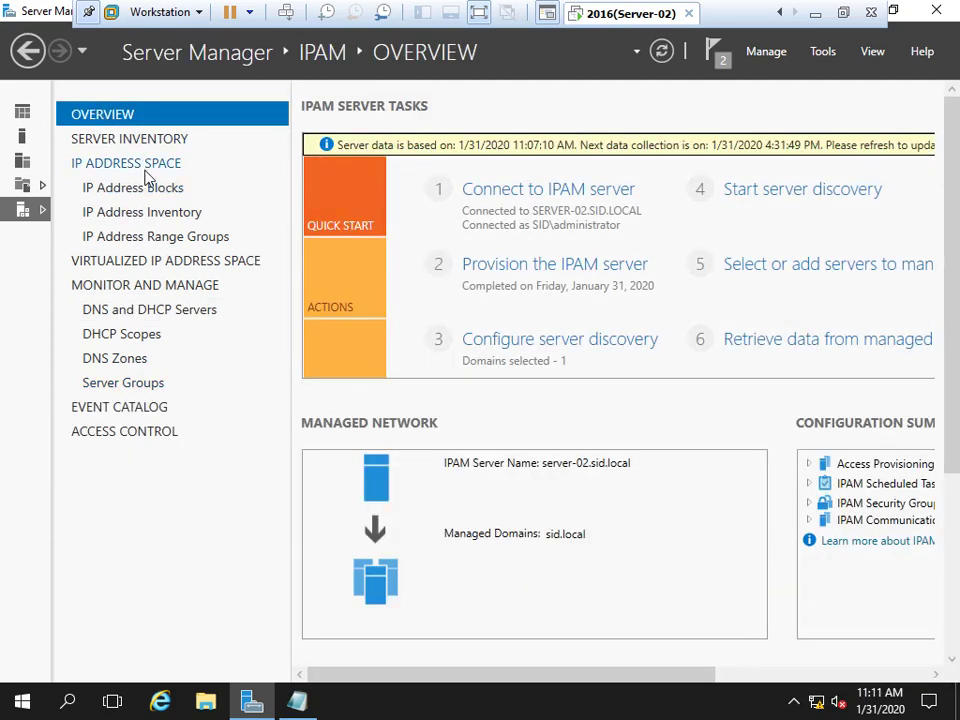
Refresh Server Inventory twice to show Server-01's retrieval Completed, then open DNS and DHCP Servers
click(120, 140)
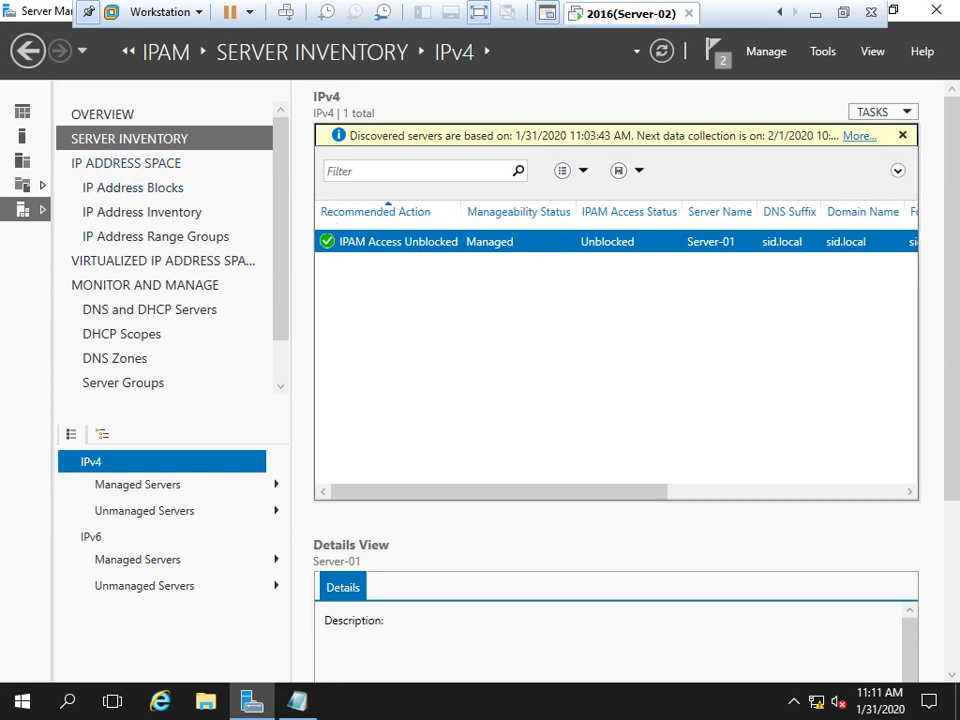
click(662, 51)
click(662, 51)
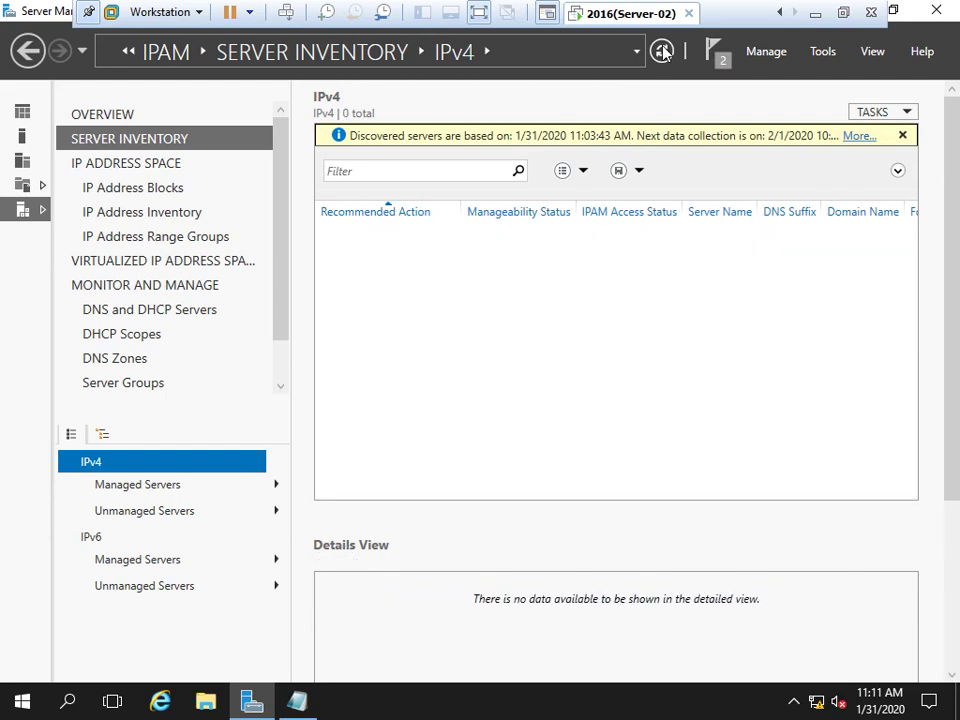
drag(441, 495, 184, 491)
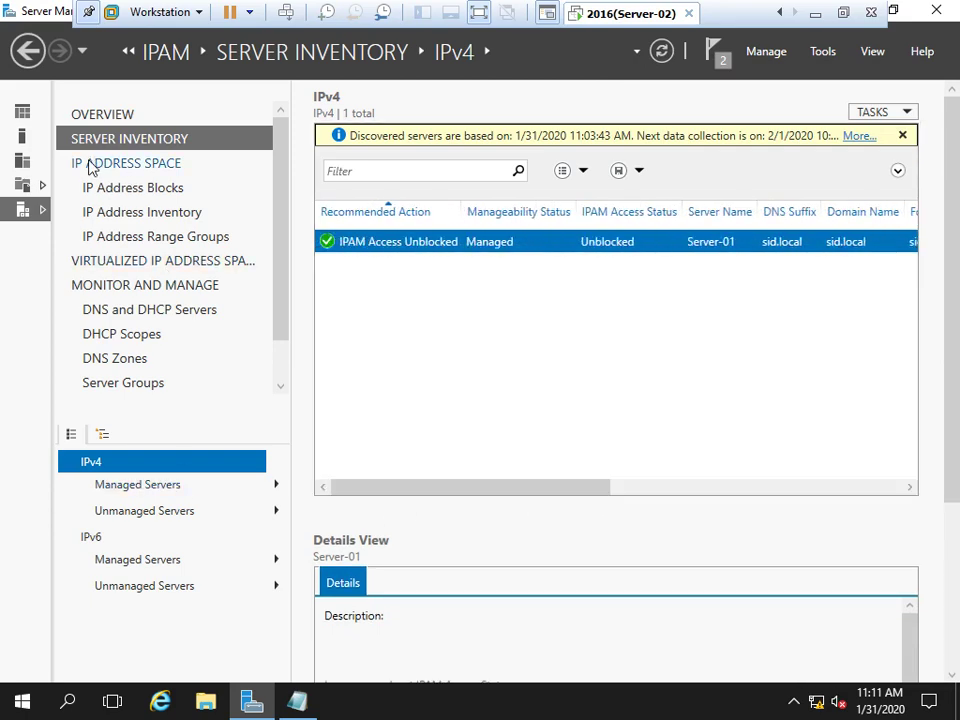
click(118, 312)
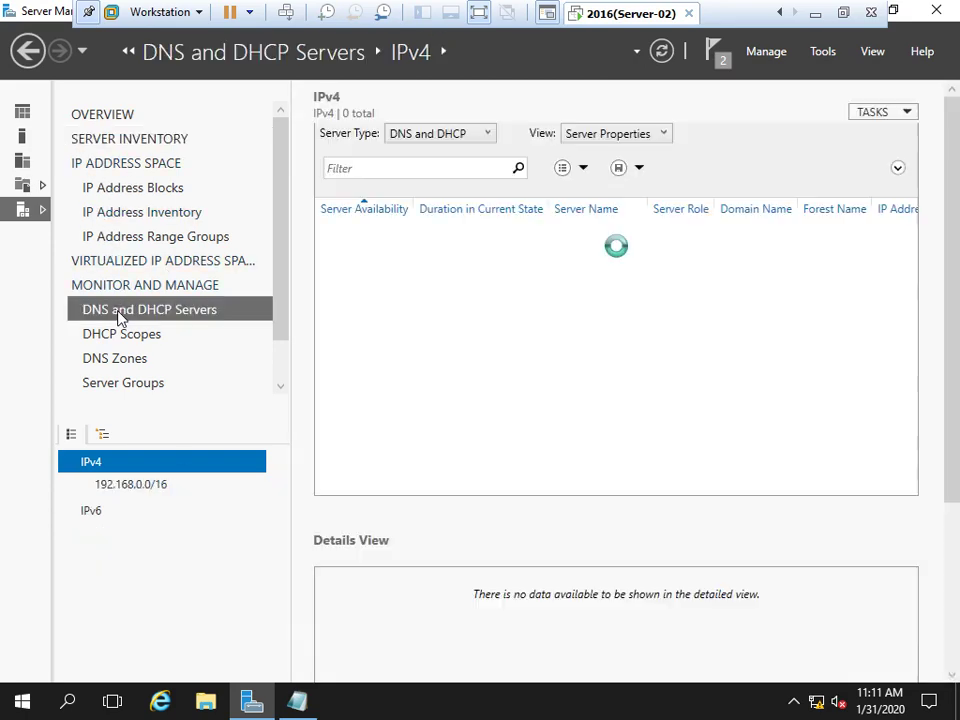
Check DHCP Scopes with Pool-01, then browse and refresh the sid.local and _msdcs.sid.local DNS zones
click(133, 336)
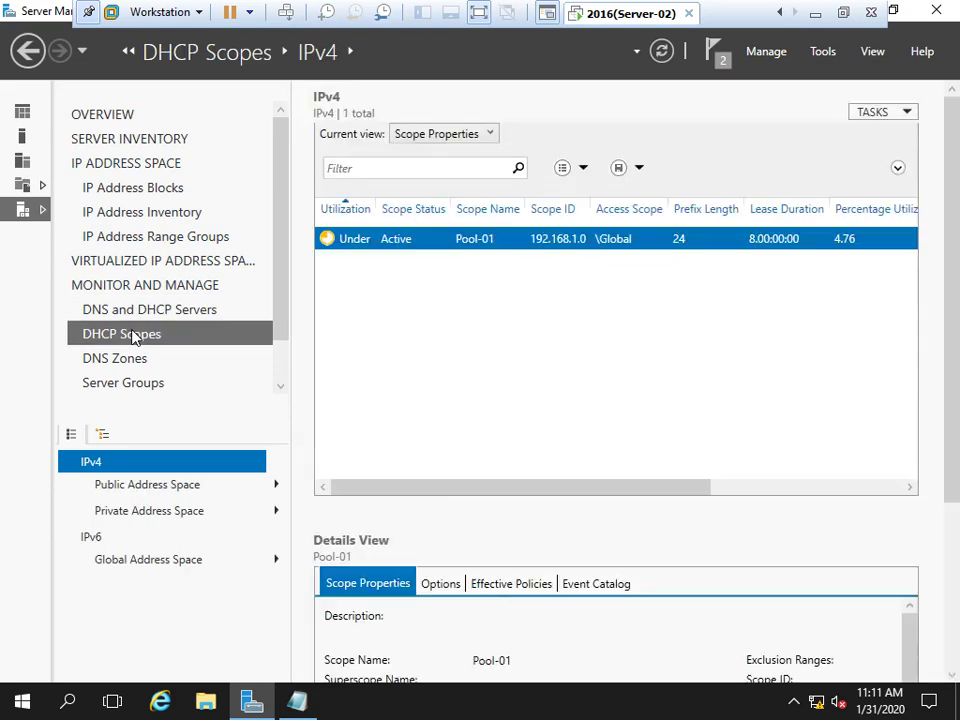
click(122, 362)
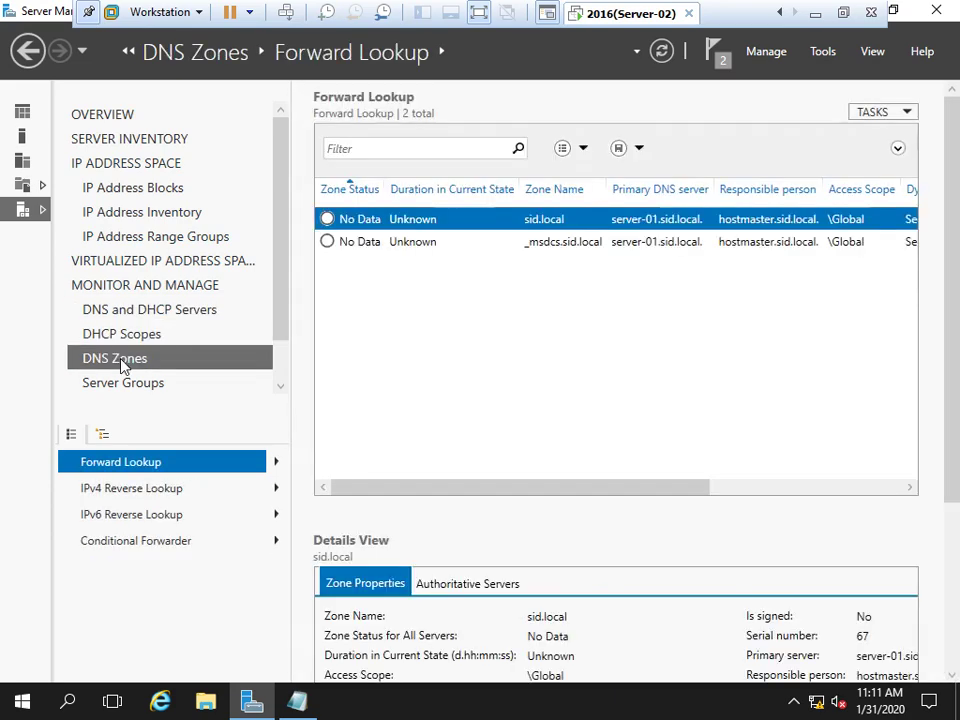
click(479, 245)
click(485, 226)
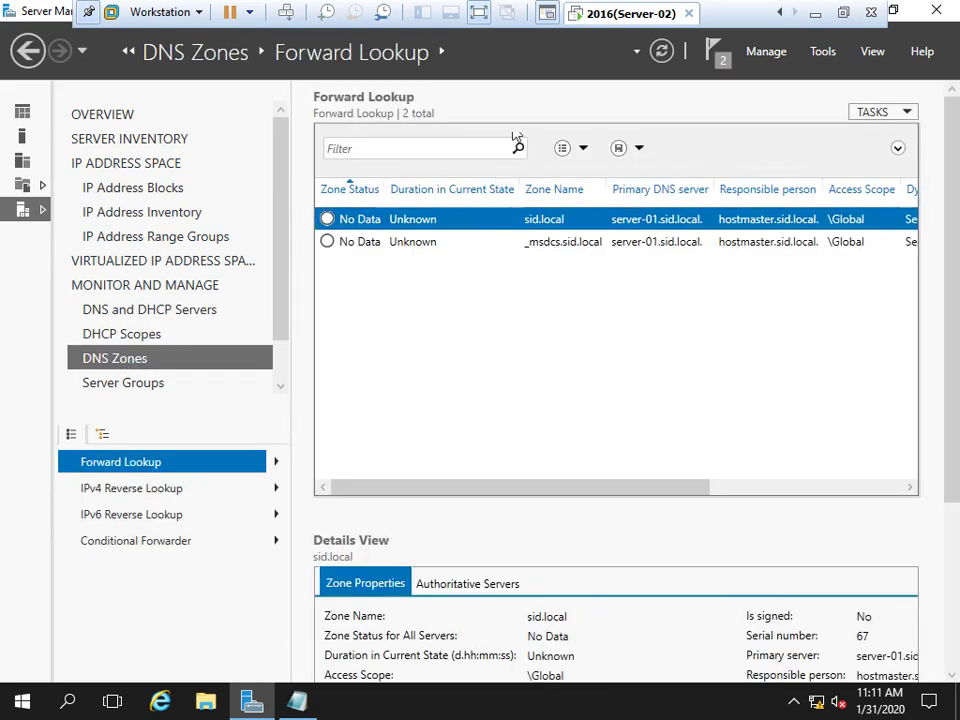
click(662, 50)
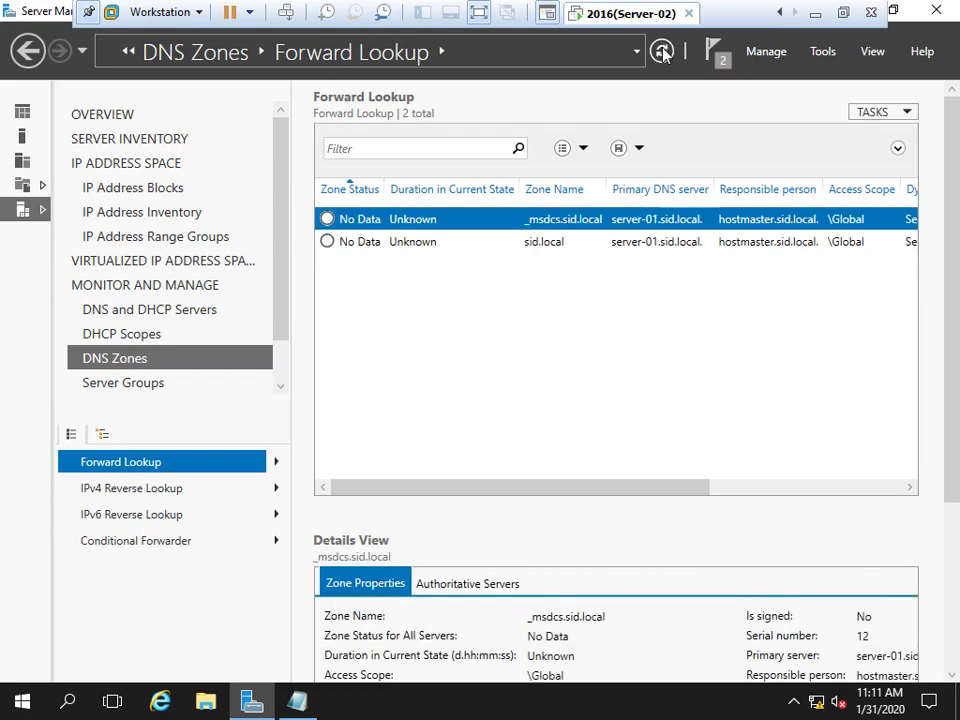
right_click(446, 229)
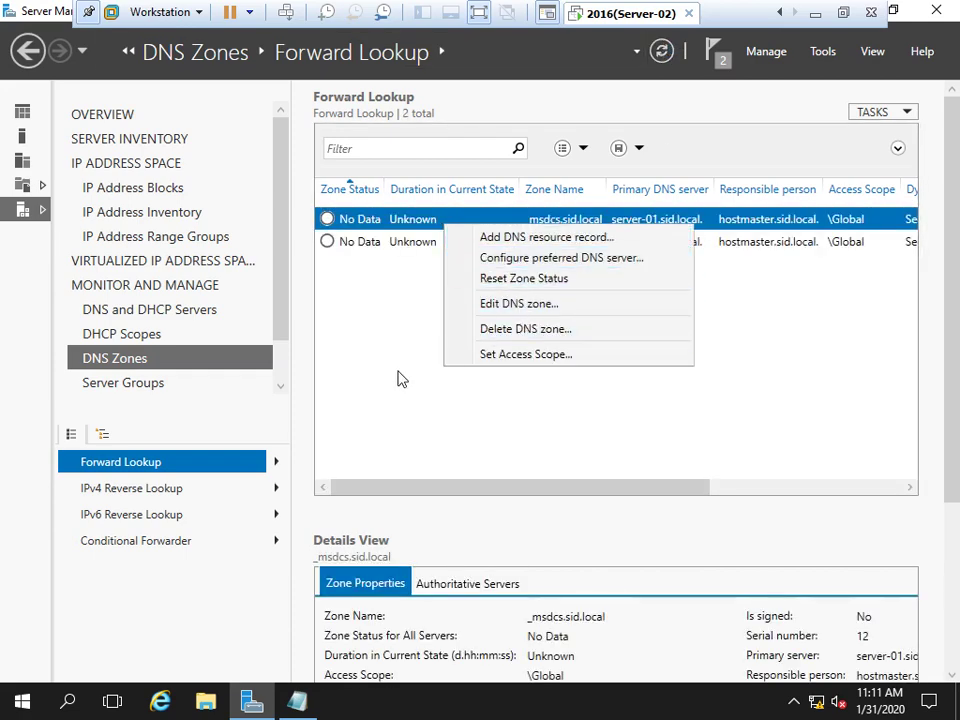
click(402, 365)
Keep Server-01.sid.local as the preferred DNS server for sid.local, then return to Server Inventory
click(416, 245)
right_click(415, 243)
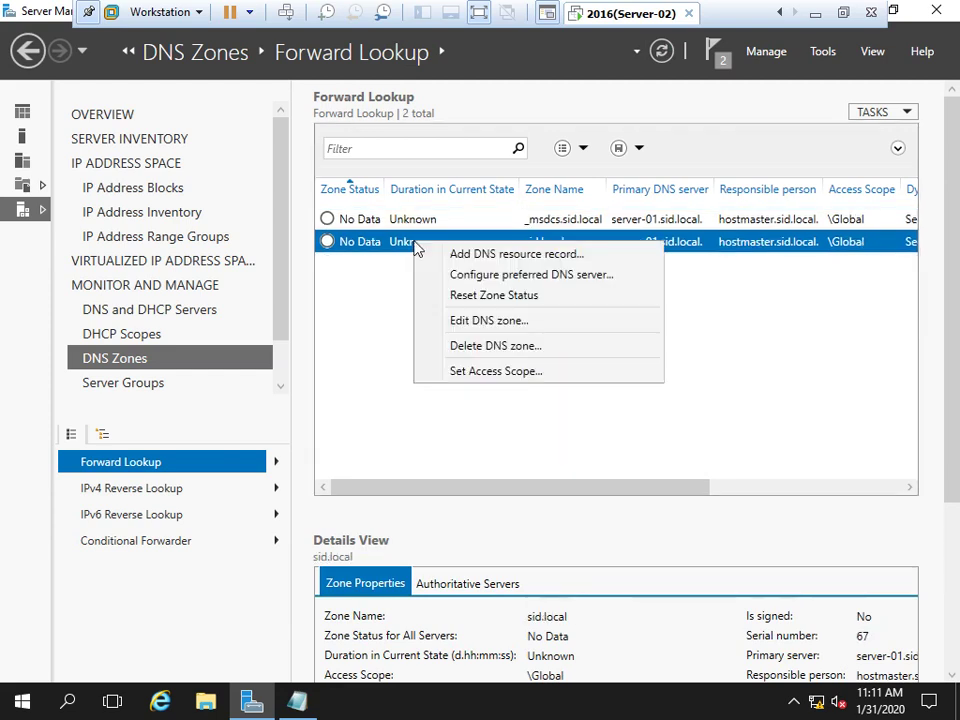
click(508, 278)
click(433, 265)
click(433, 265)
click(440, 419)
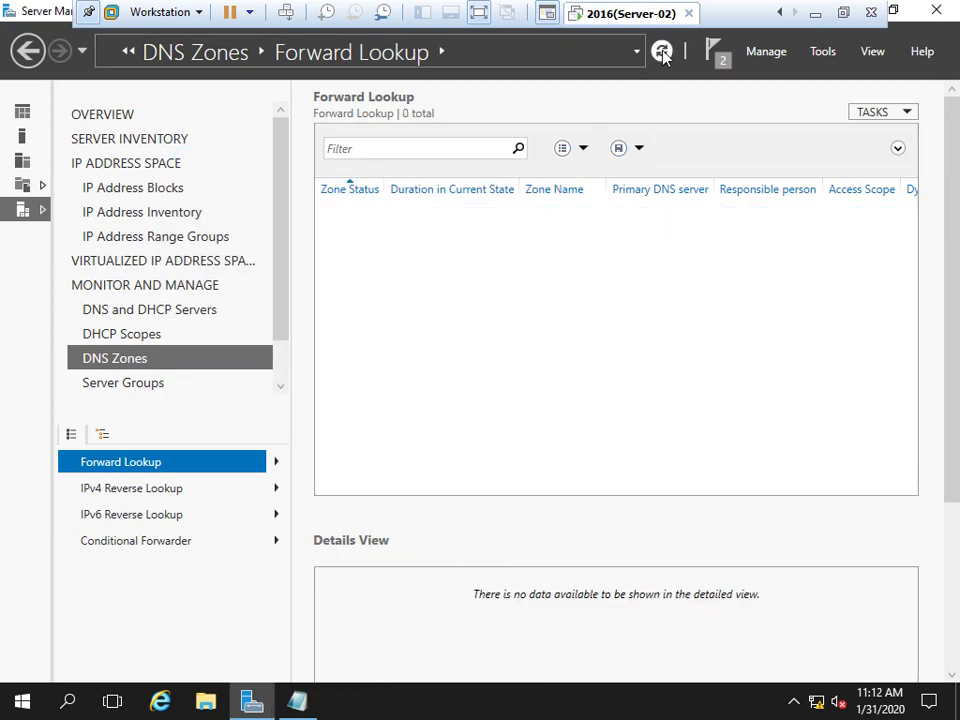
scroll(278, 362, down, 2)
scroll(278, 362, up, 2)
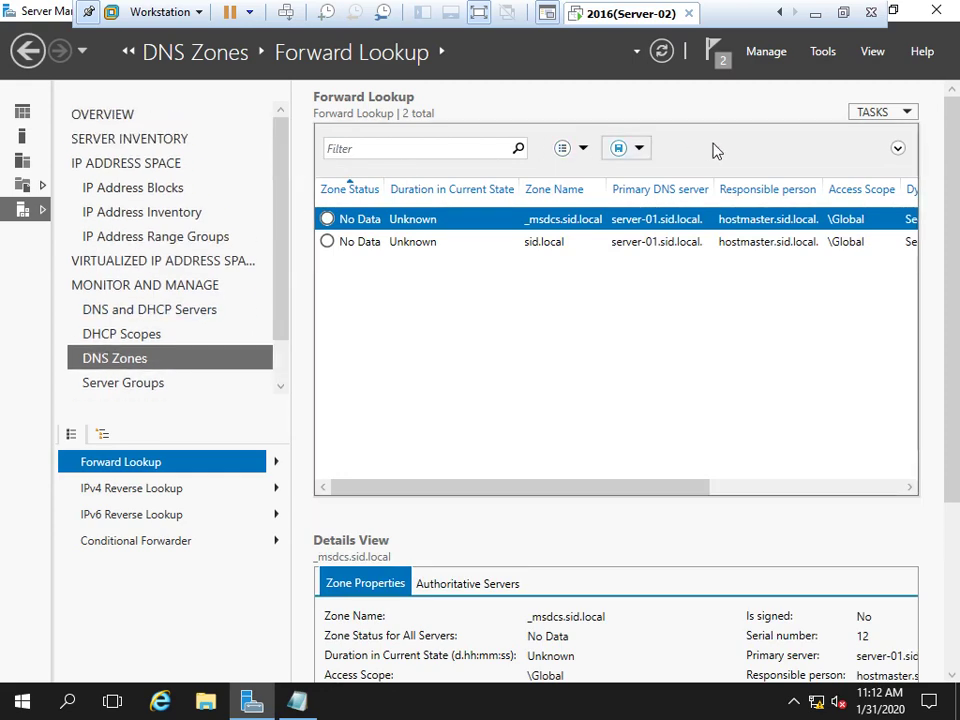
click(124, 140)
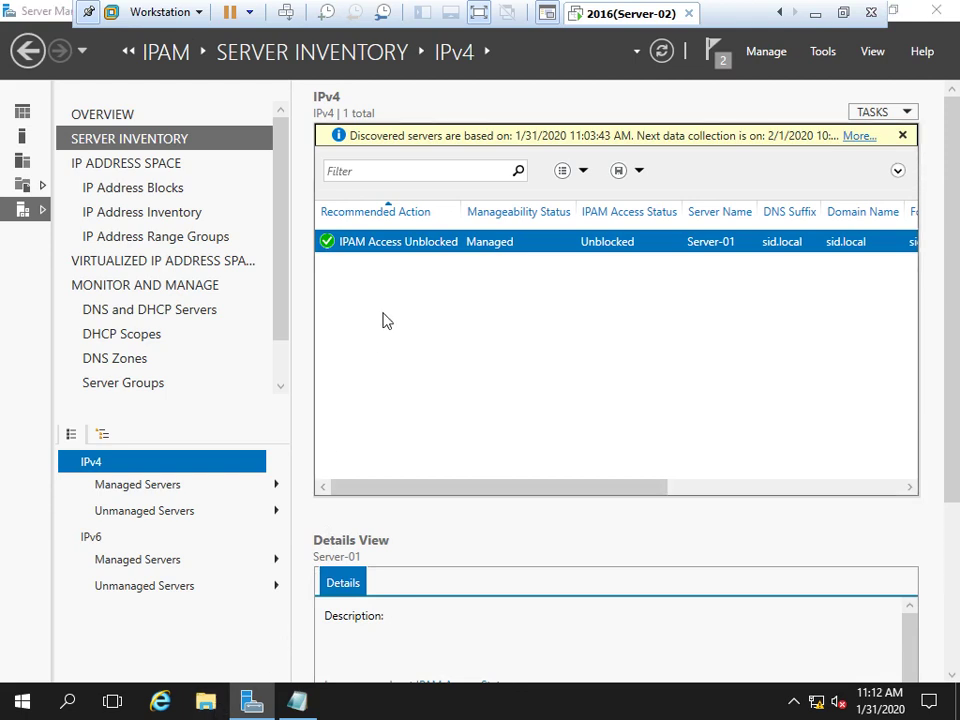
Open File Explorer and navigate to C:\Windows\System32
key(super+e)
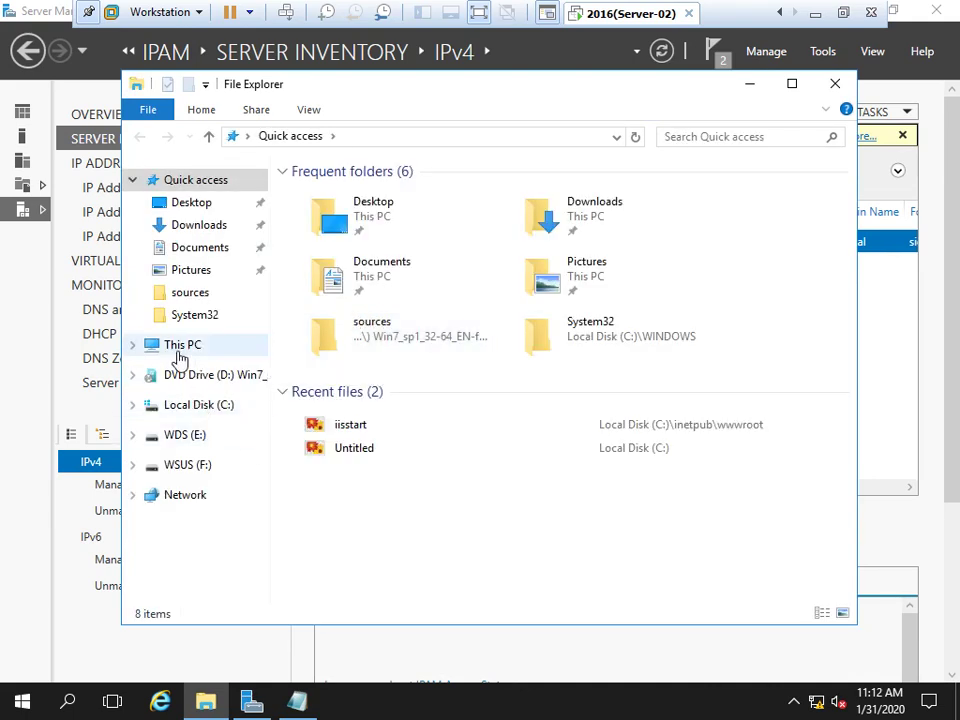
click(181, 406)
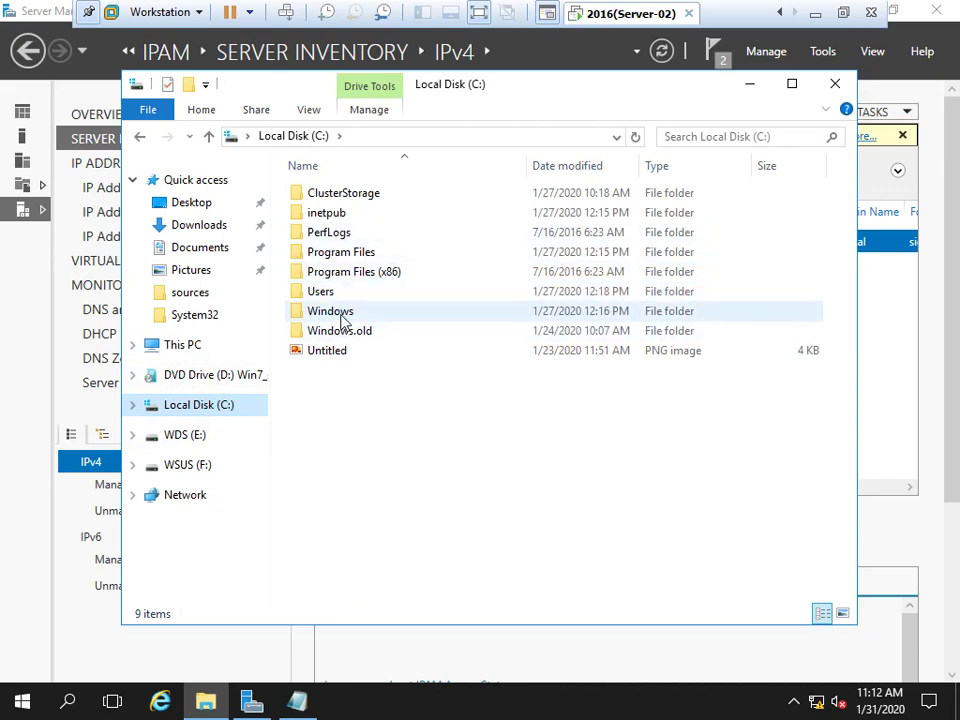
double_click(343, 314)
click(340, 318)
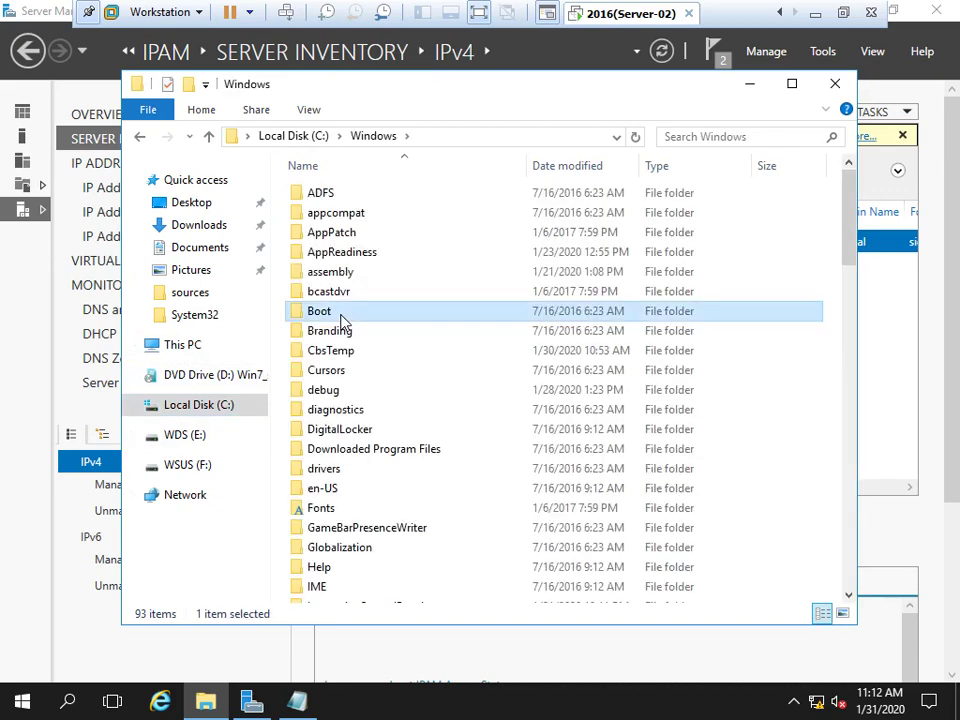
text(system32)
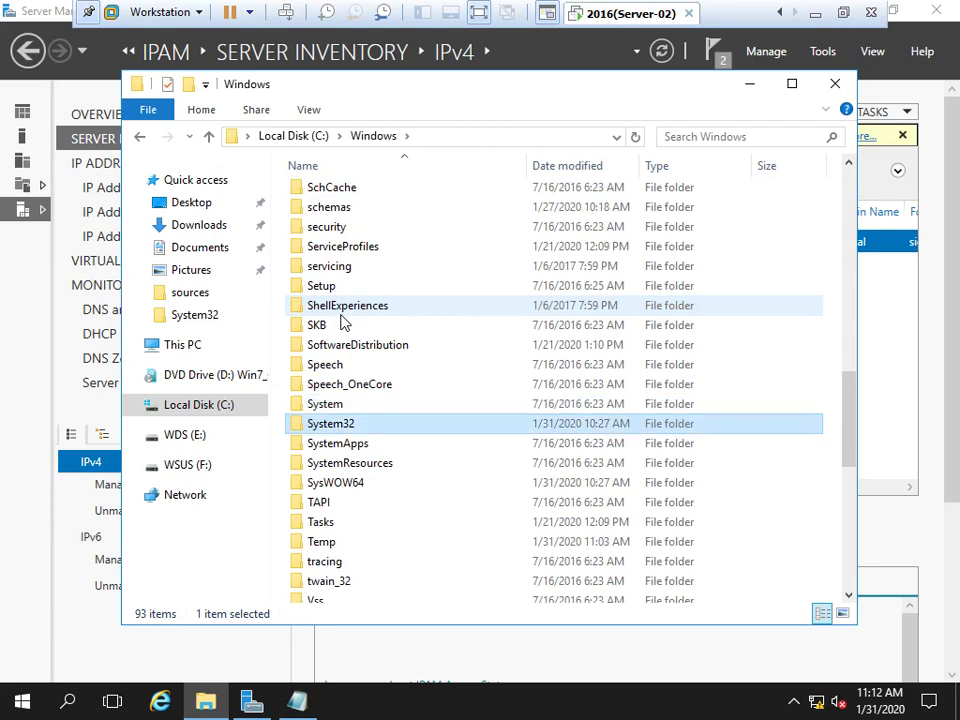
key(Return)
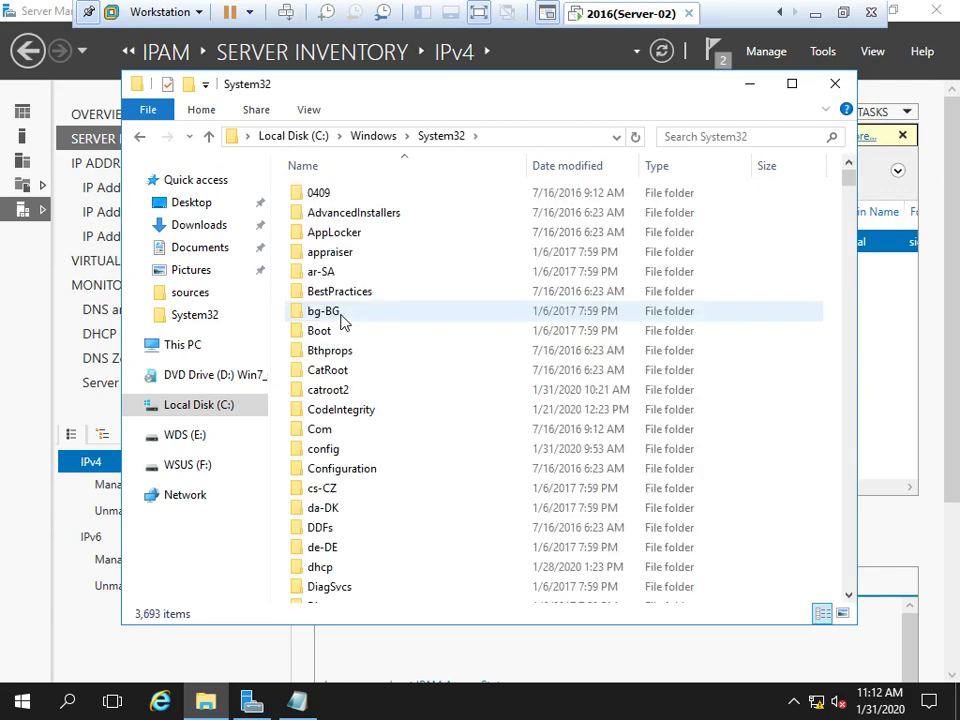
Check IPAM.mdf and IPAM_log.ldf in ipam\Database, then go back to the ipam folder
text(ipam)
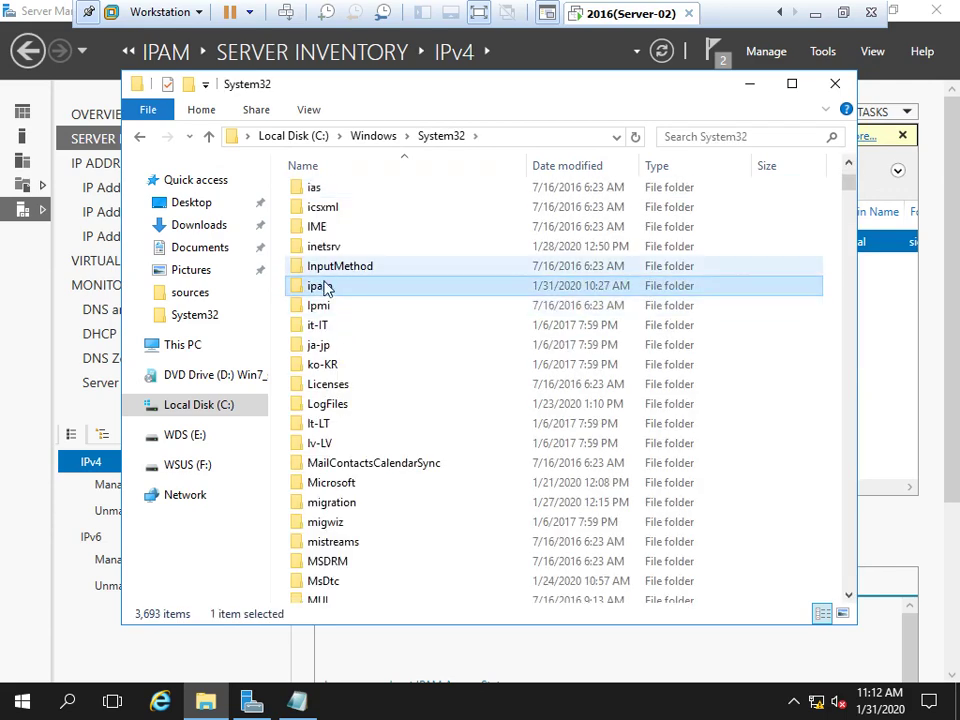
double_click(324, 284)
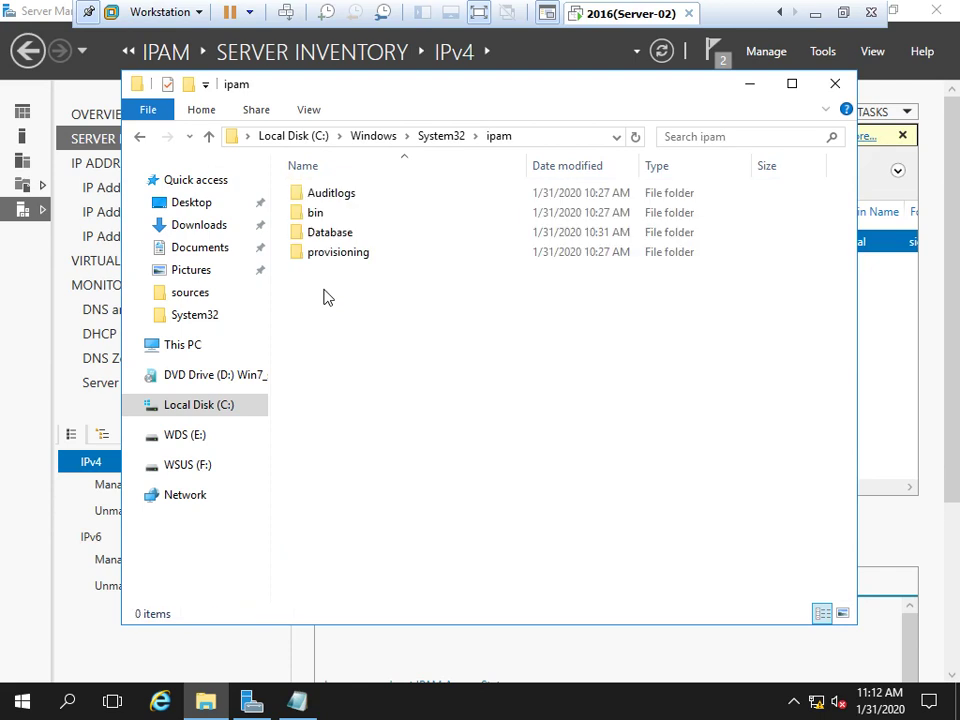
double_click(341, 240)
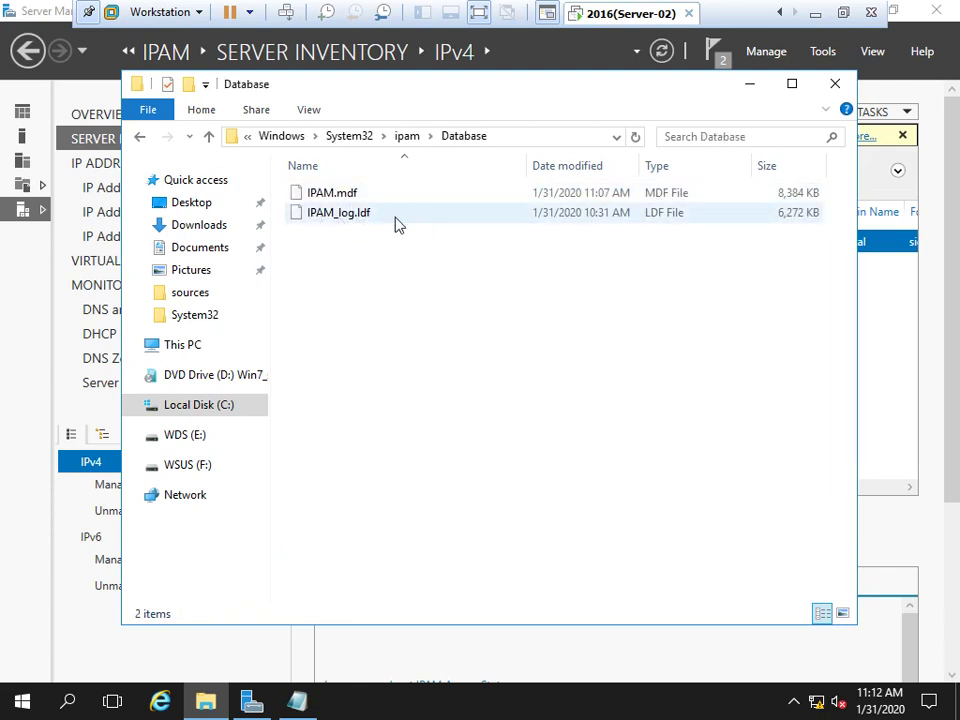
click(345, 198)
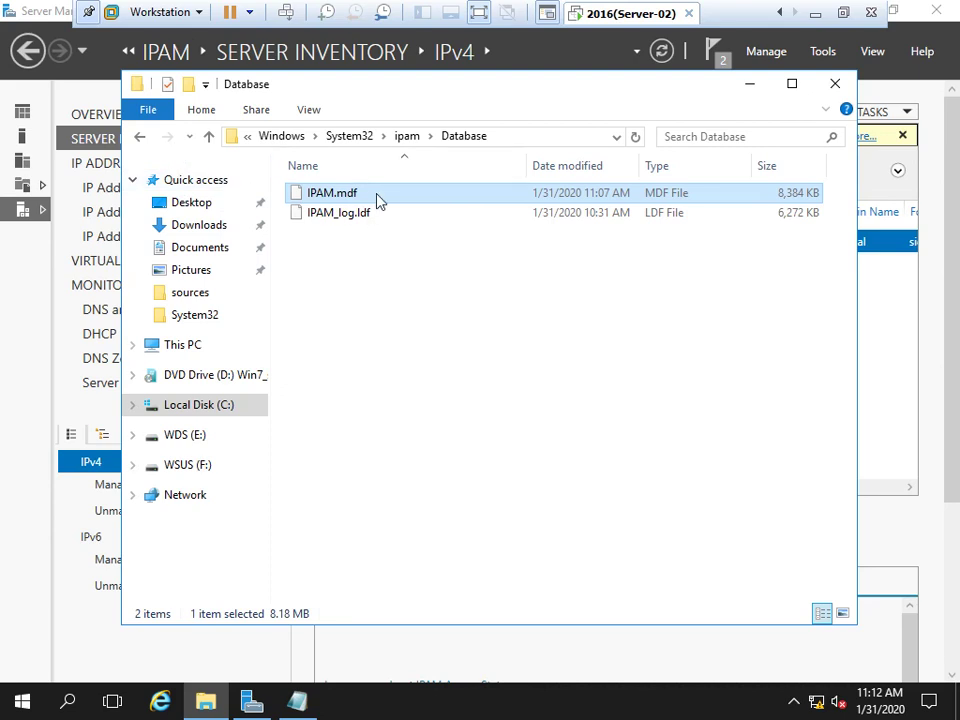
click(138, 137)
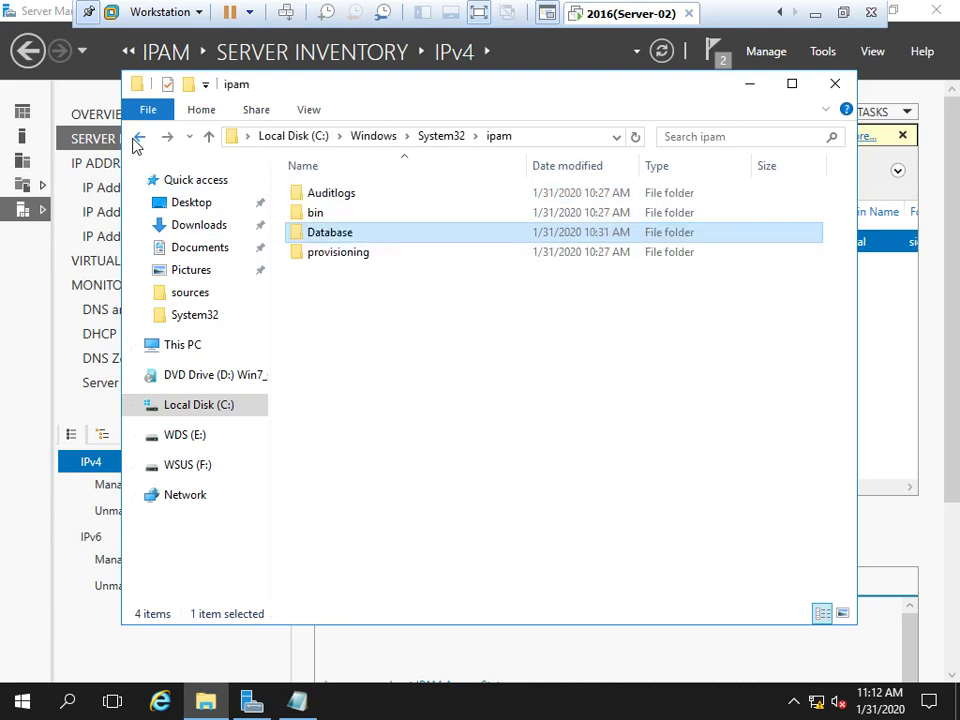
Open the provisioning folder and inspect its GUID-named folders and DHCP, DNS and DC_NPS MIGTABLE files
double_click(336, 258)
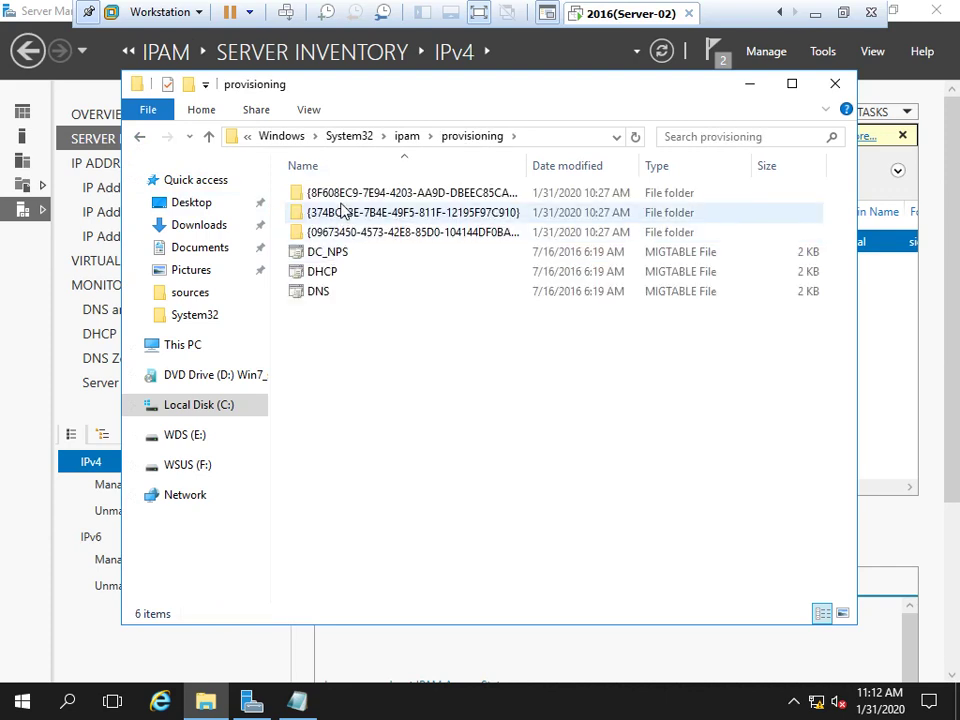
click(304, 253)
click(316, 274)
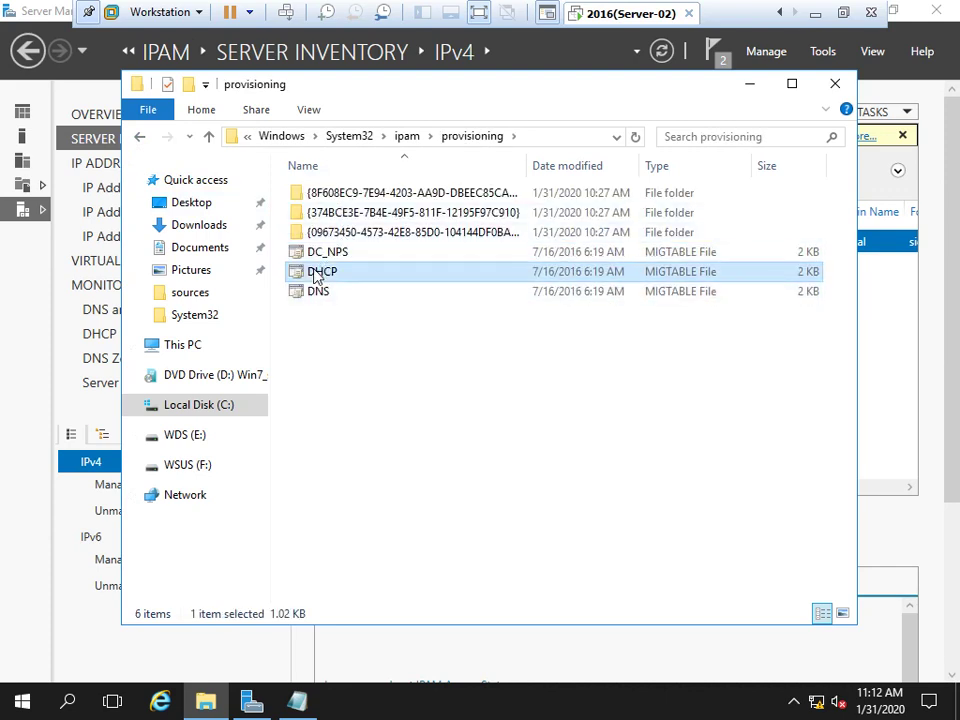
click(313, 294)
click(320, 232)
click(343, 193)
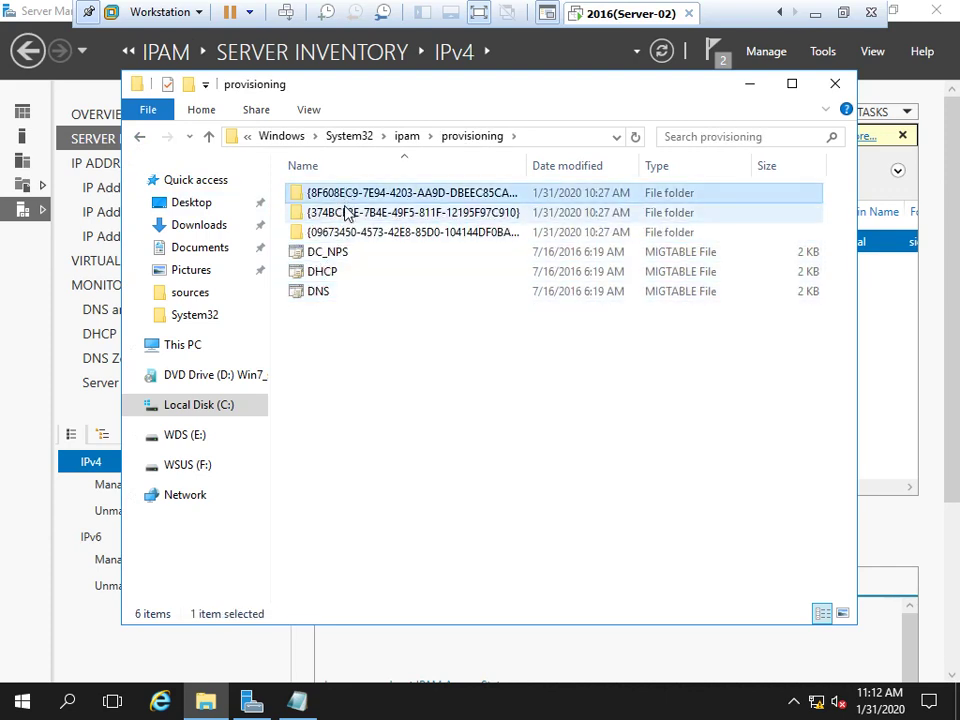
click(345, 212)
click(320, 232)
click(318, 252)
click(310, 292)
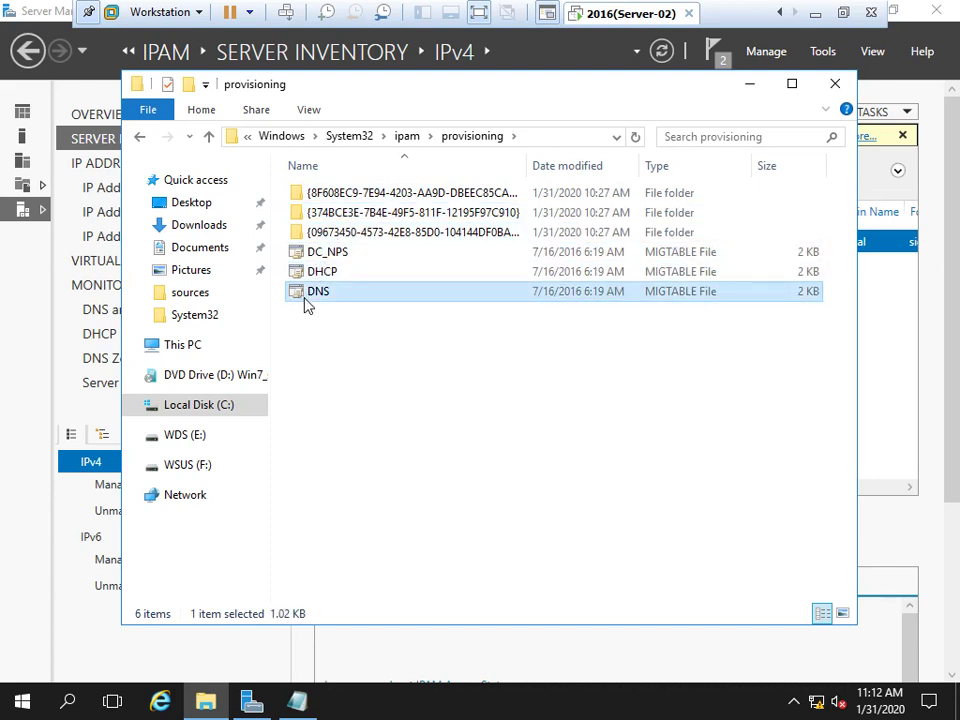
Check the empty Auditlogs folder, then revisit the Database and provisioning folders under ipam
click(418, 136)
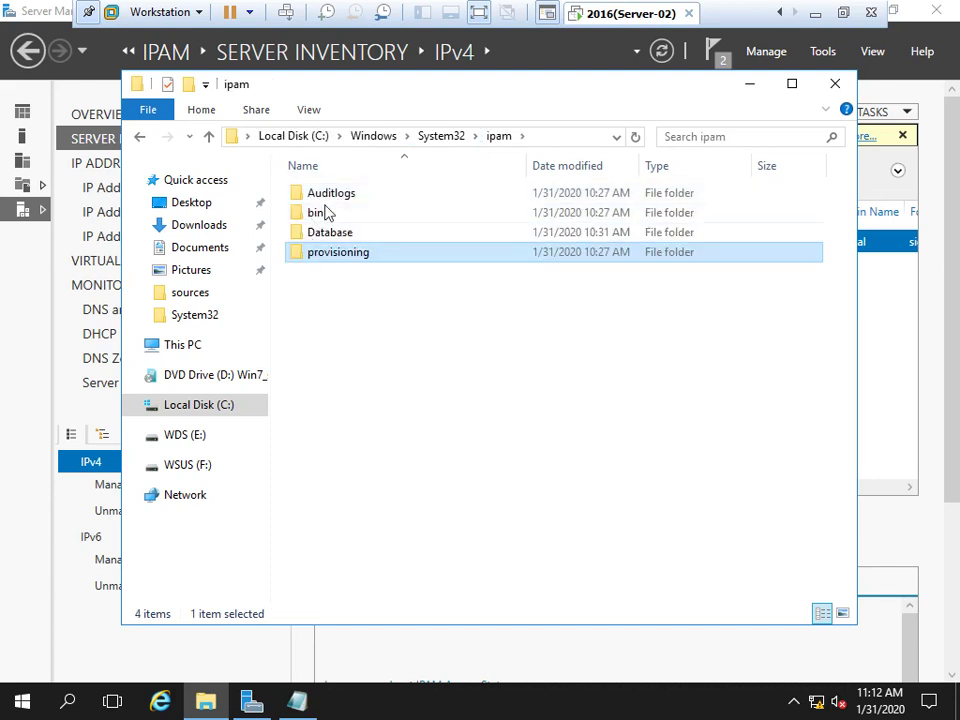
double_click(329, 197)
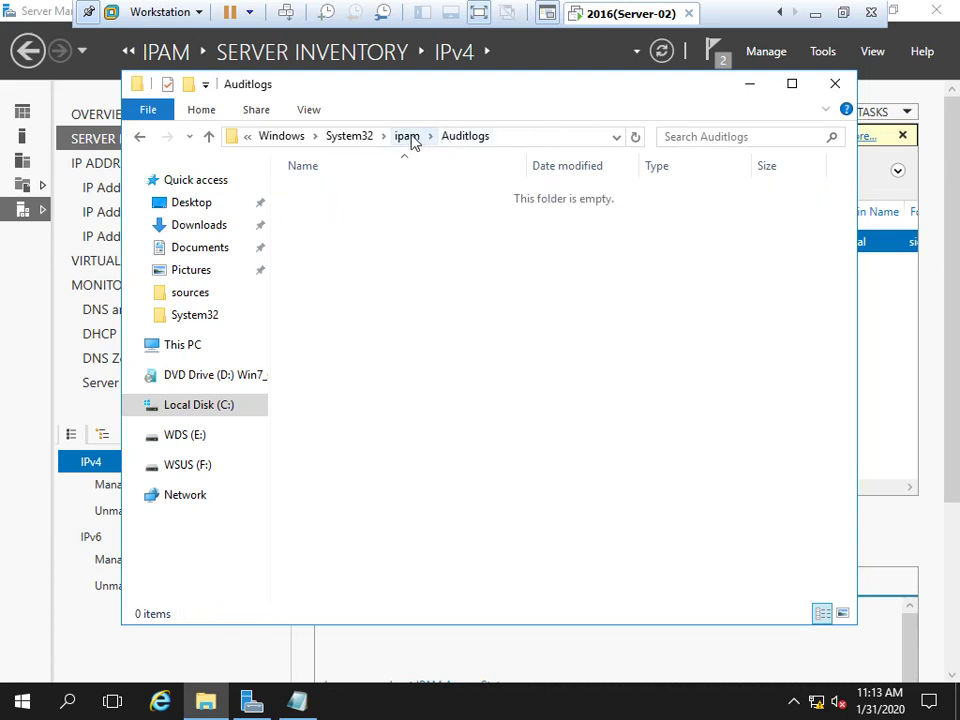
click(411, 137)
double_click(320, 231)
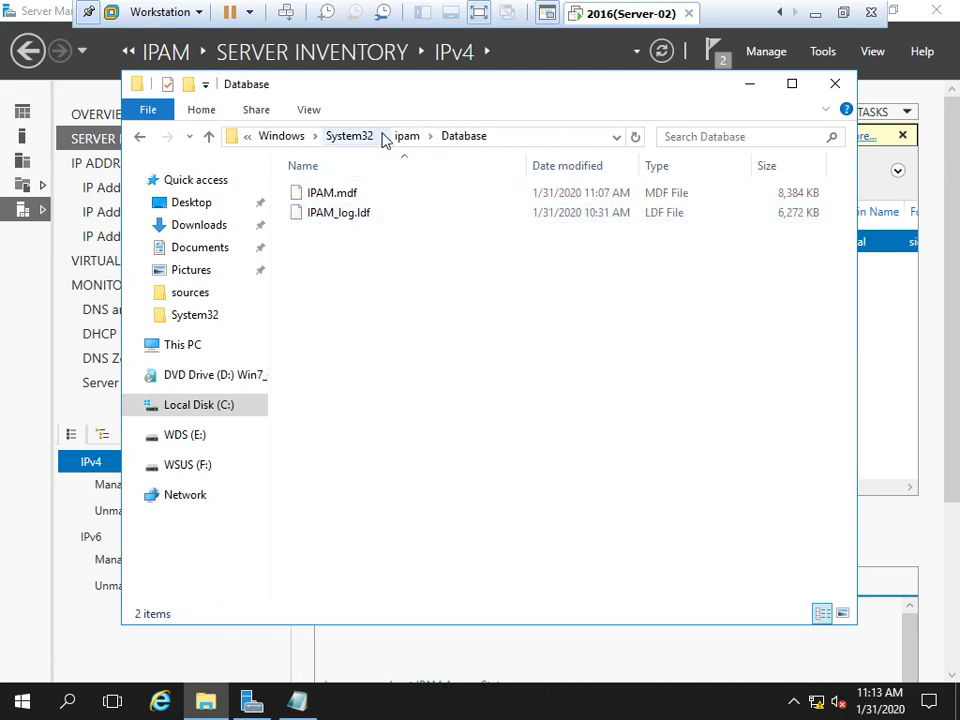
click(407, 137)
double_click(325, 257)
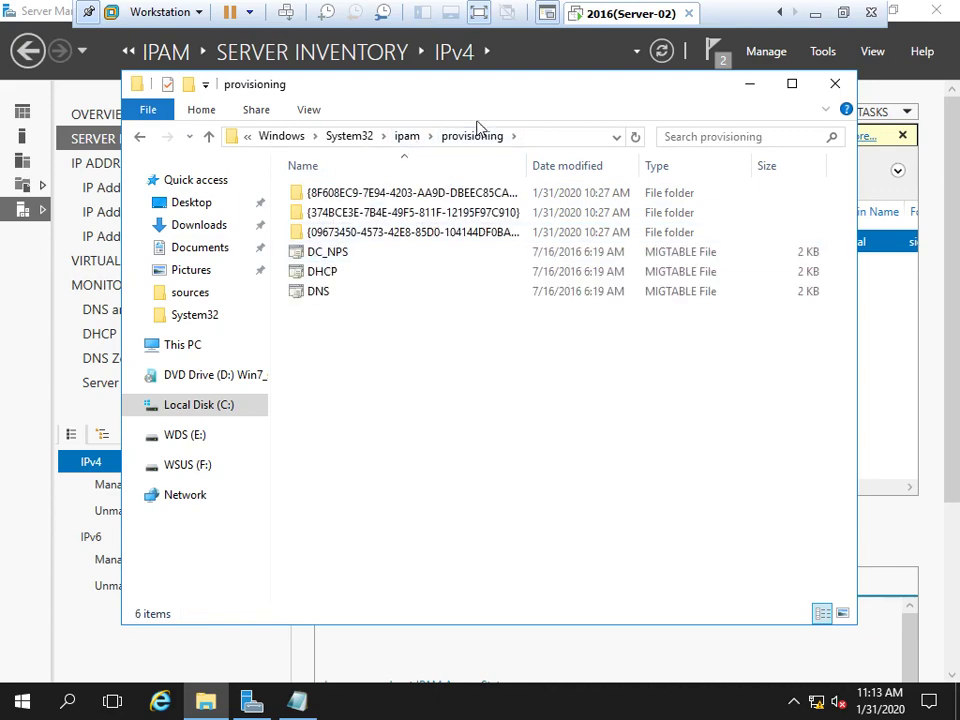
Navigate up through ipam and Windows to the root of C:, then close File Explorer
click(410, 137)
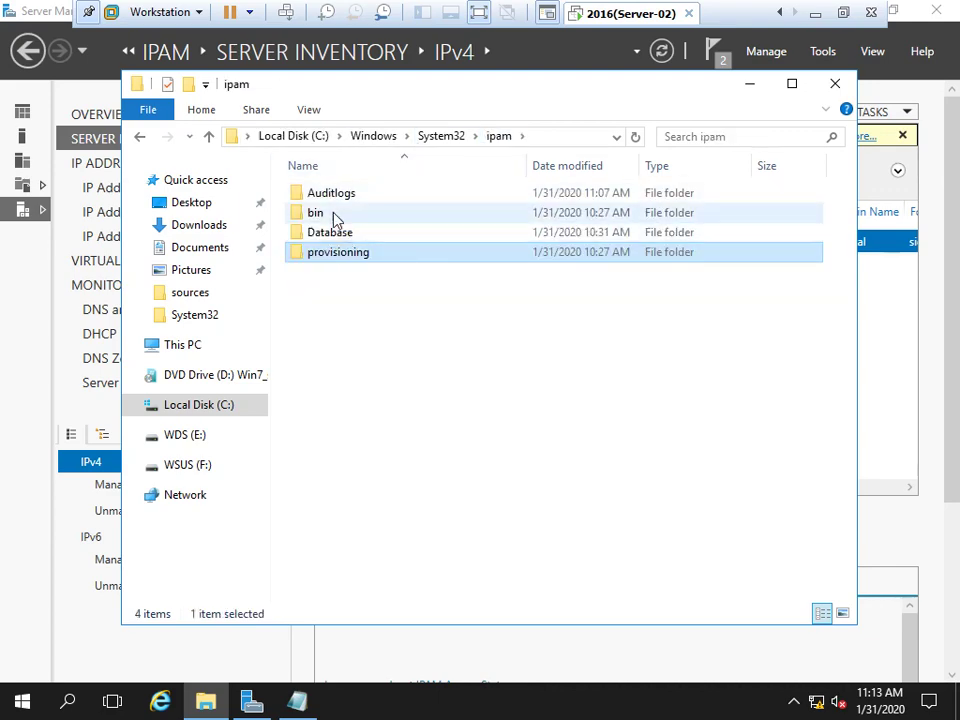
click(370, 144)
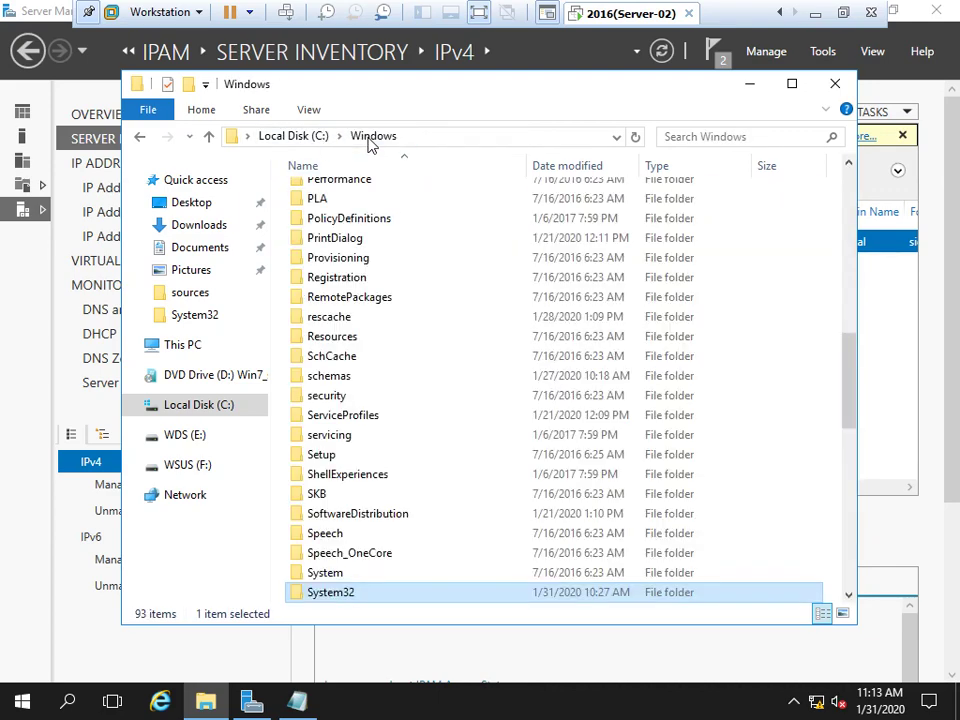
click(286, 137)
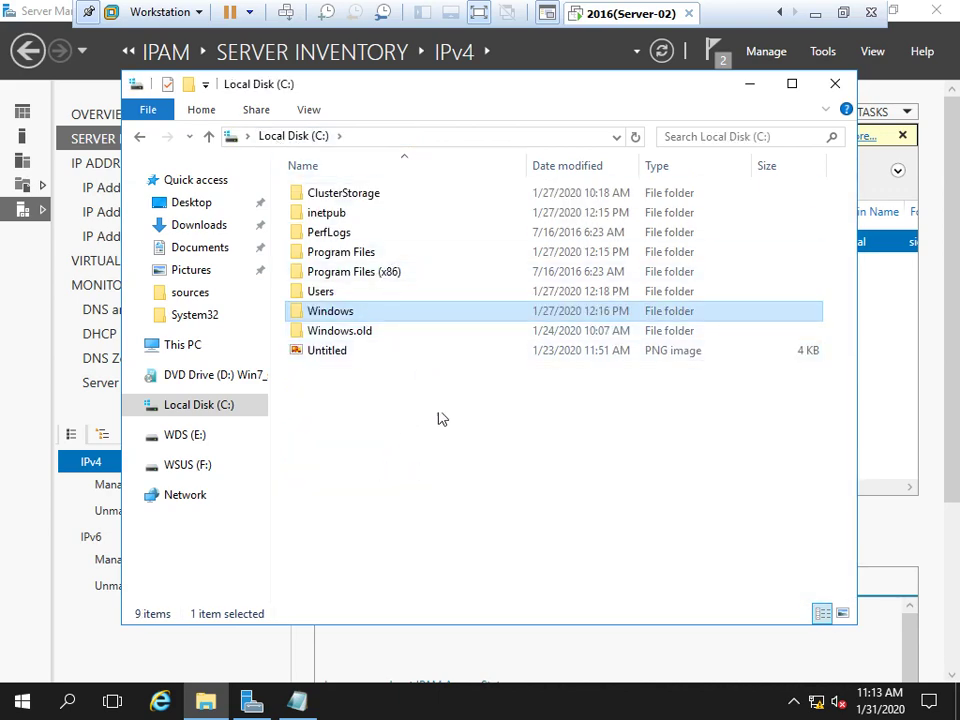
click(836, 84)
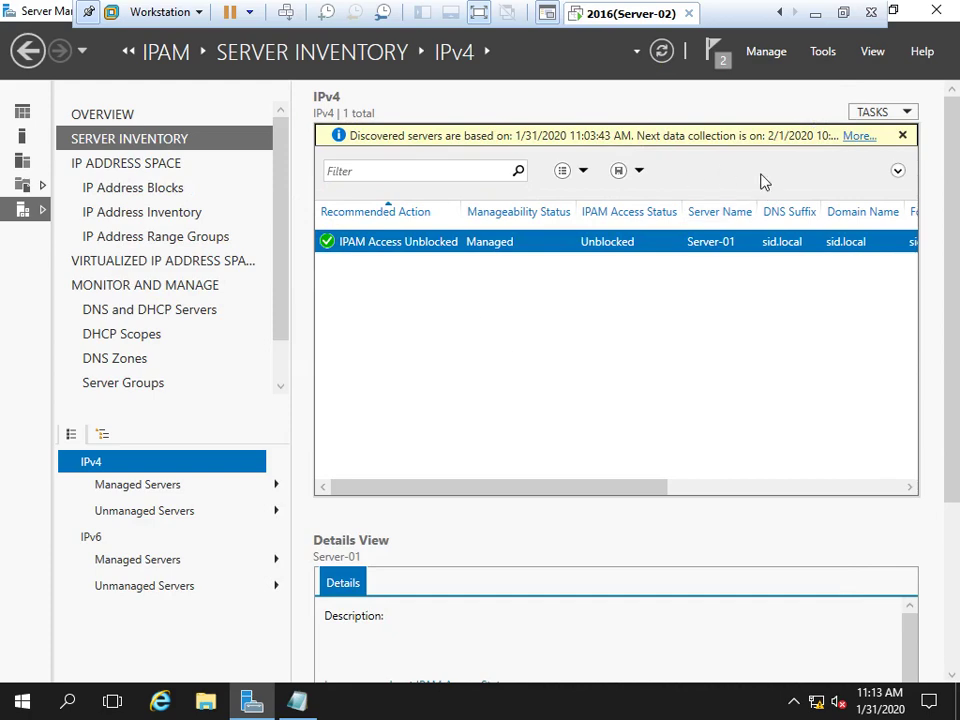
Close the IPAM data-collection notice and restore VMware Workstation from full-screen to a window
click(903, 136)
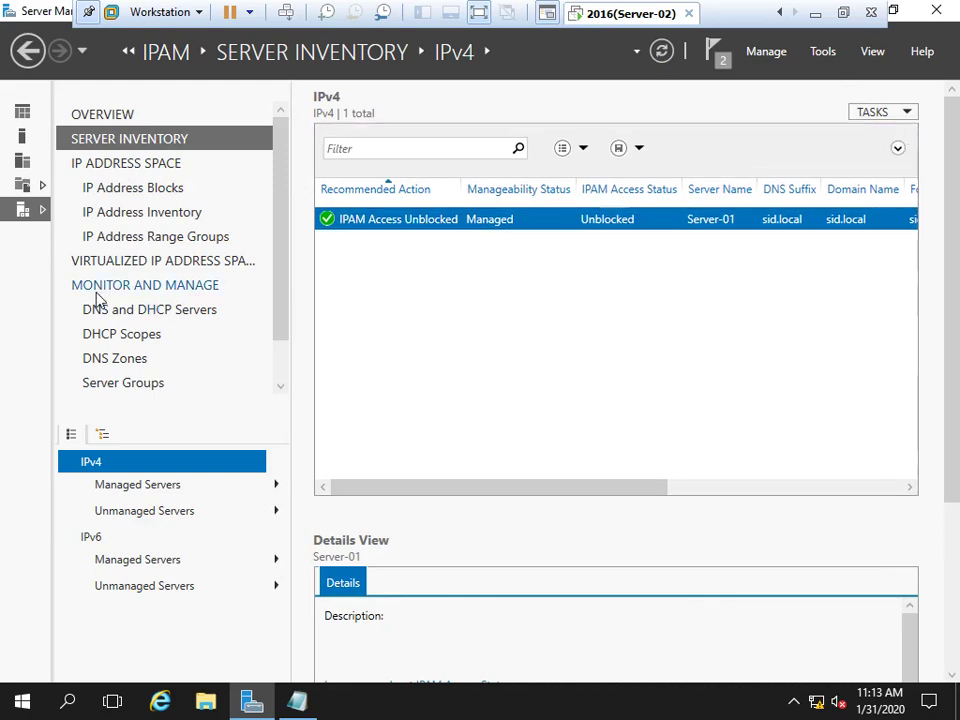
click(843, 13)
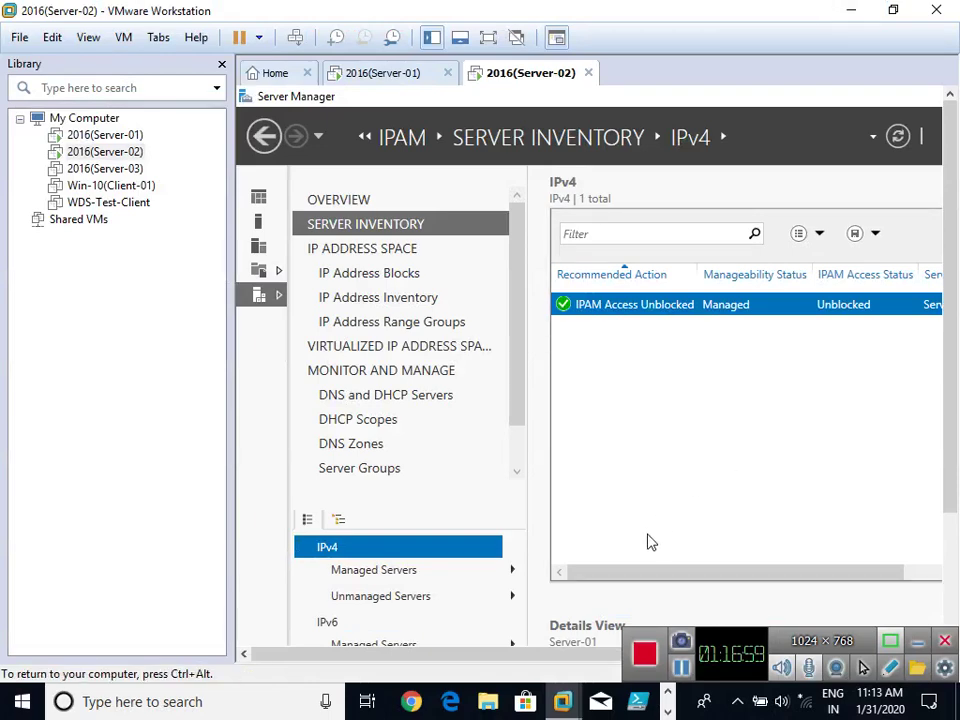